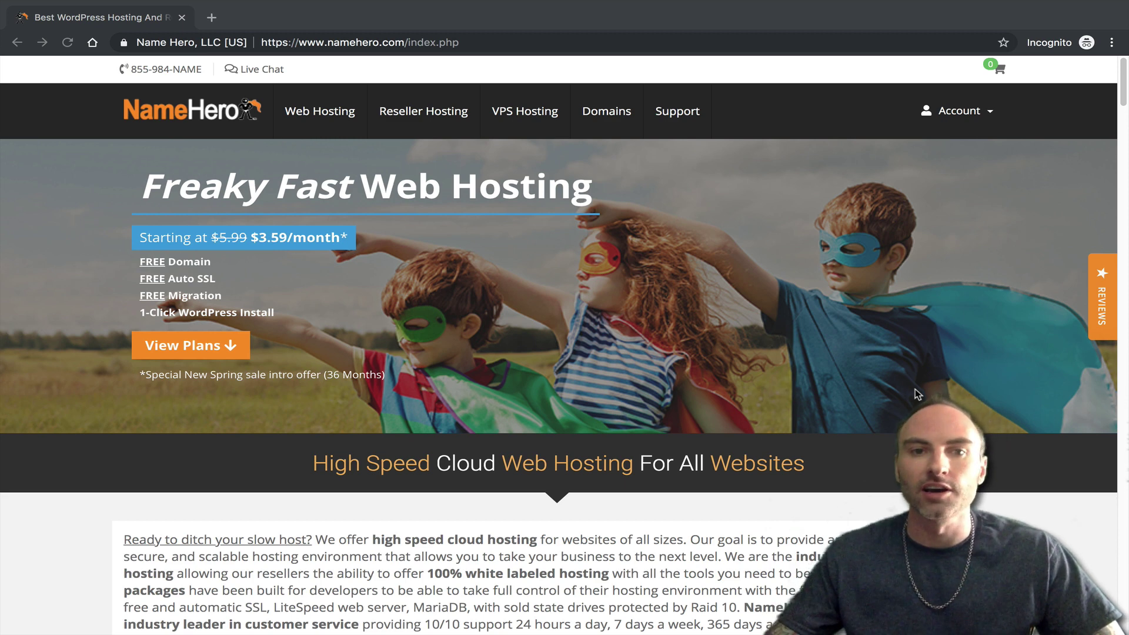
- Bring up the Web Hosting page's Starter, Plus, Turbo and Business Cloud plans ($3.59–$11.99 monthly)
{"action": "left_click", "coordinate": [300, 112]}
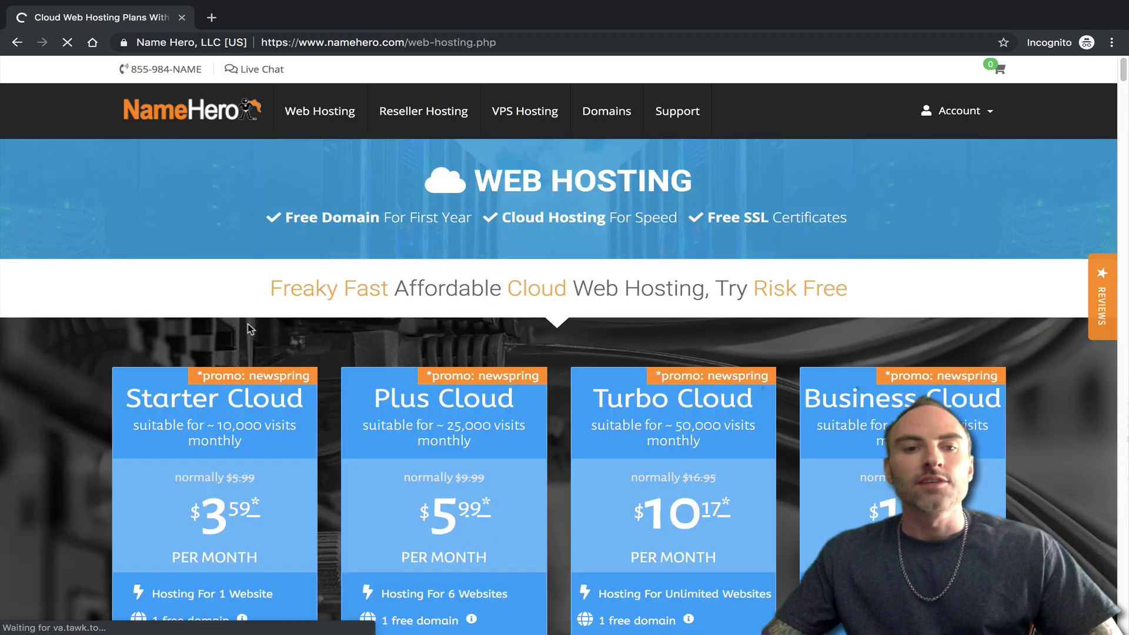
{"action": "scroll", "coordinate": [254, 316], "scroll_direction": "down", "scroll_amount": 1}
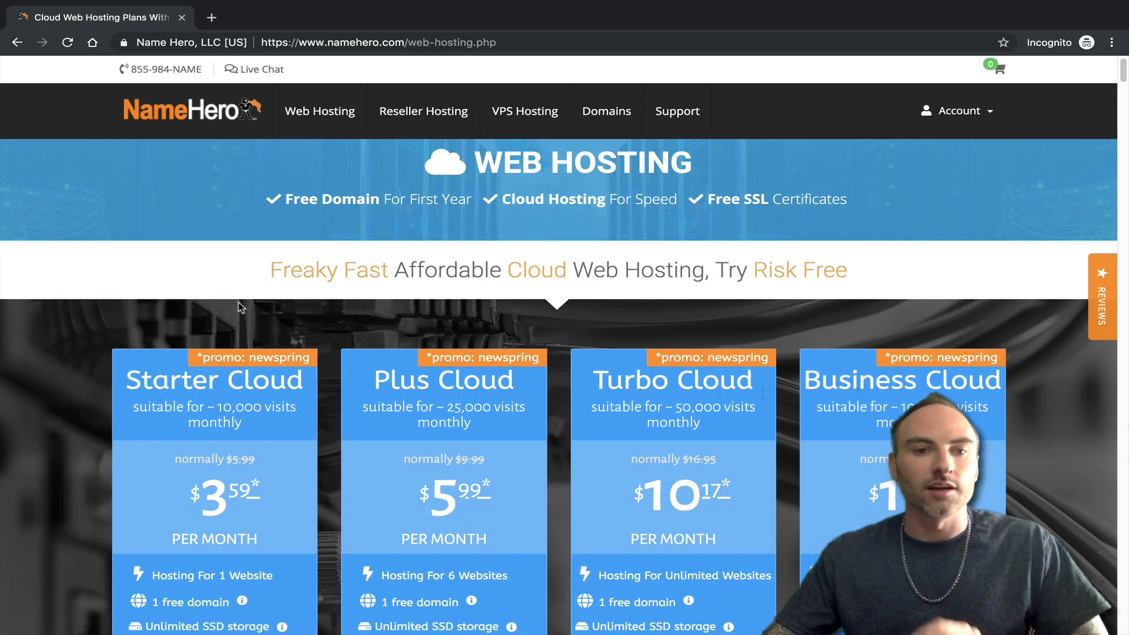
{"action": "scroll", "coordinate": [252, 272], "scroll_direction": "down", "scroll_amount": 2}
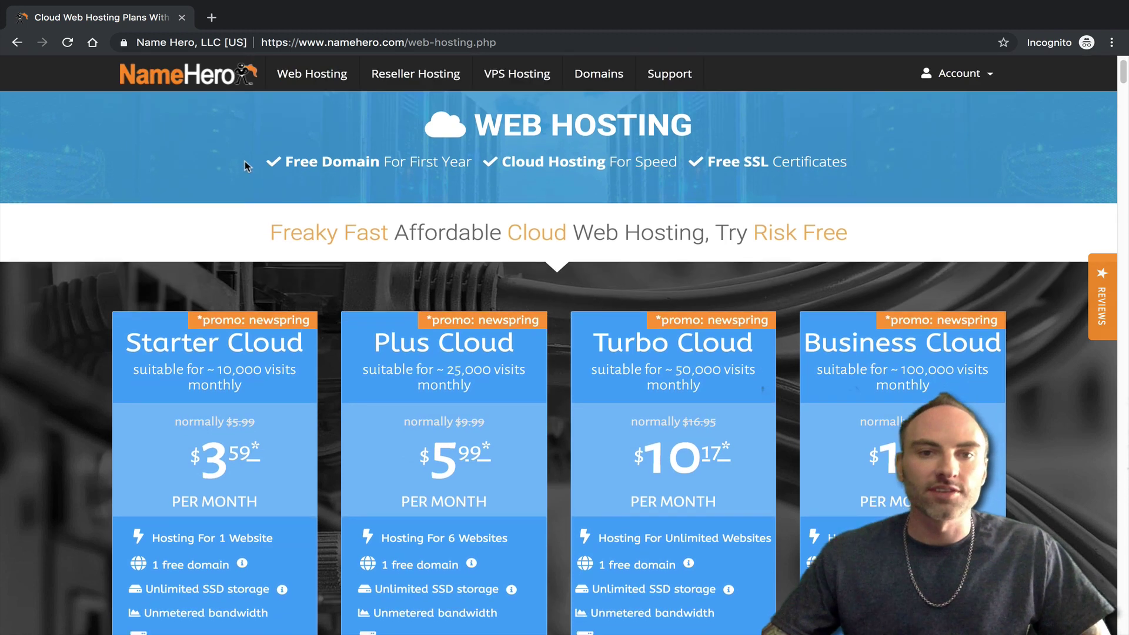
{"action": "scroll", "coordinate": [244, 167], "scroll_direction": "down", "scroll_amount": 2}
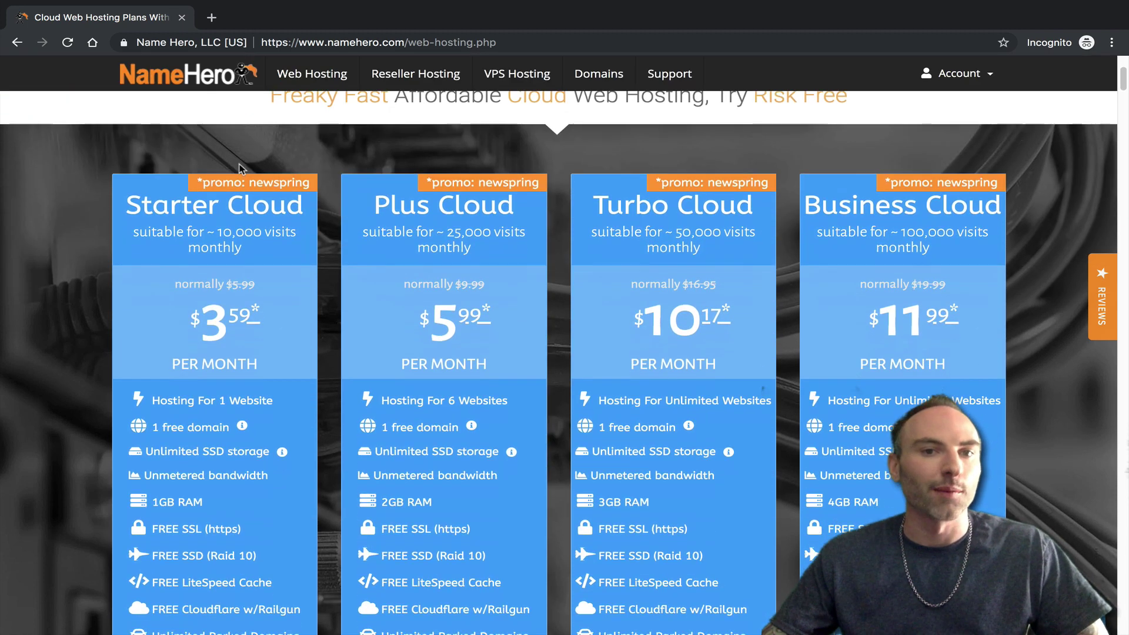
{"action": "scroll", "coordinate": [239, 171], "scroll_direction": "down", "scroll_amount": 1}
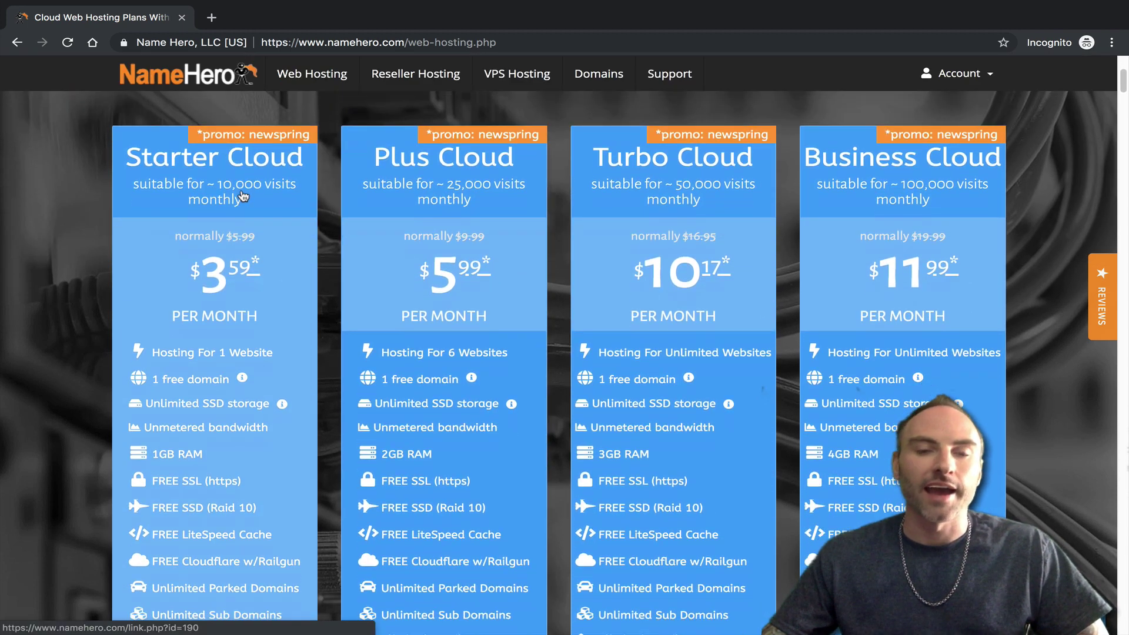
{"action": "scroll", "coordinate": [677, 244], "scroll_direction": "down", "scroll_amount": 1}
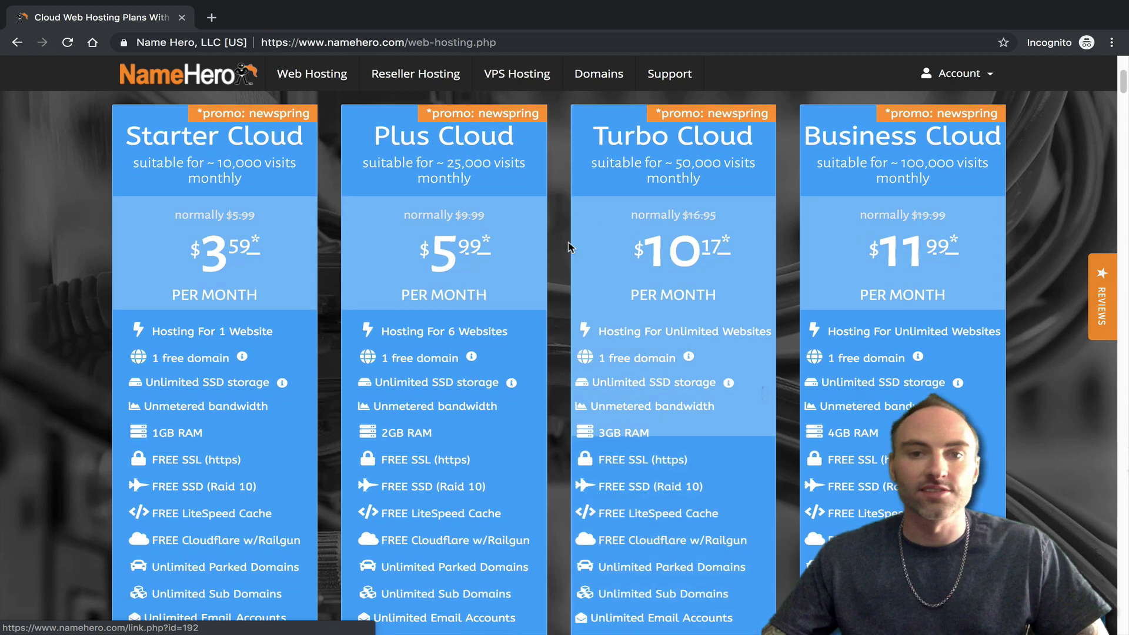
{"action": "scroll", "coordinate": [382, 242], "scroll_direction": "up", "scroll_amount": 1}
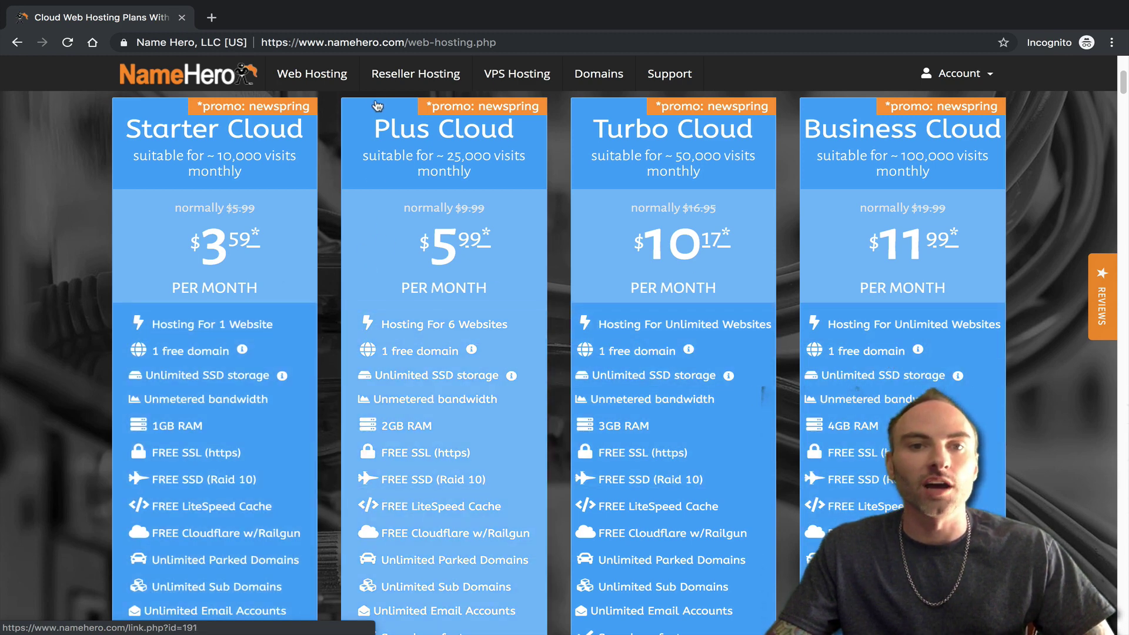
- Open the Reseller Hosting page in a new background tab
{"action": "middle_click", "coordinate": [376, 82]}
- Bring the Reseller Hosting tab forward, showing Startup ($10.37), Corporate ($21.42) and Entrepreneur plans
{"action": "left_click", "coordinate": [318, 22]}
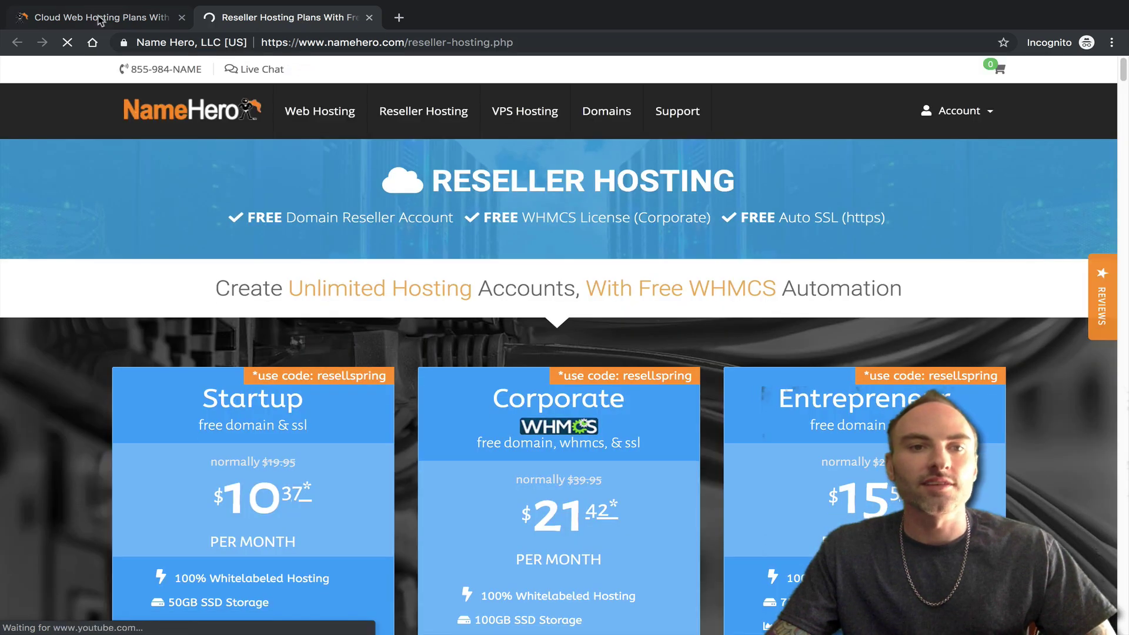
{"action": "left_click", "coordinate": [100, 18]}
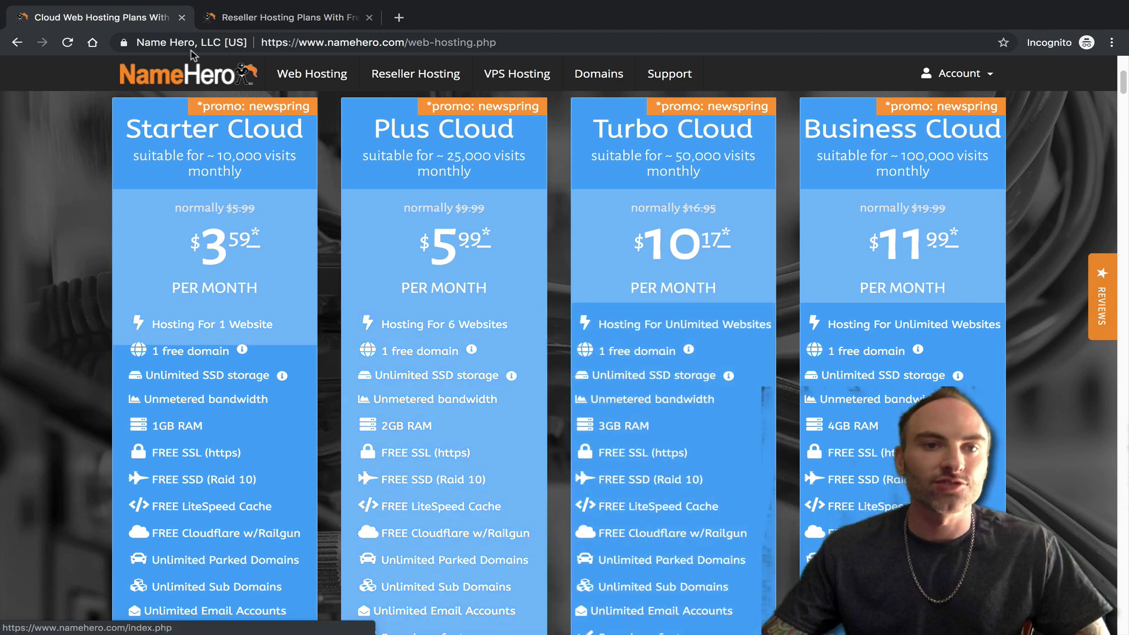
{"action": "left_click", "coordinate": [321, 16]}
- Scroll through the Reseller Hosting plans
{"action": "scroll", "coordinate": [283, 353], "scroll_direction": "down", "scroll_amount": 2}
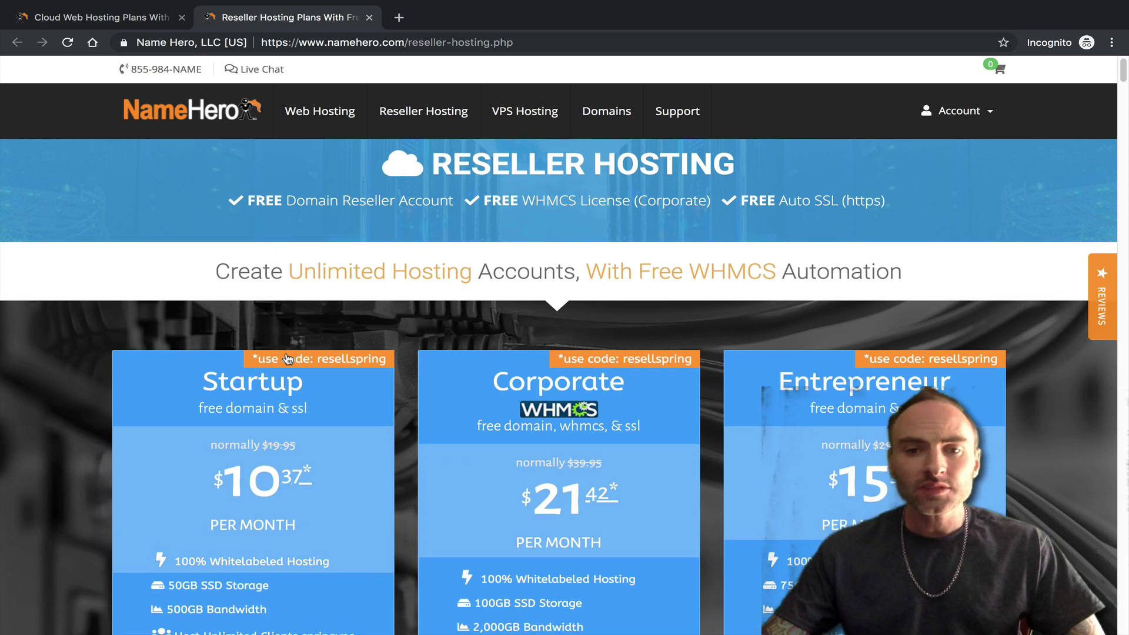
{"action": "scroll", "coordinate": [297, 354], "scroll_direction": "down", "scroll_amount": 2}
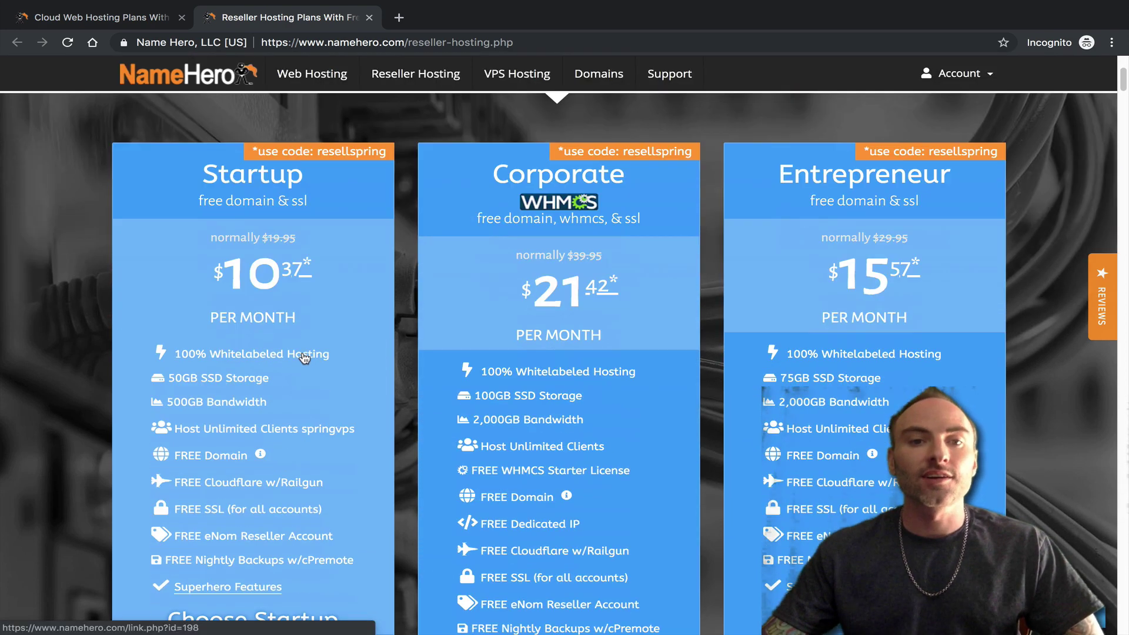
{"action": "scroll", "coordinate": [312, 343], "scroll_direction": "down", "scroll_amount": 1}
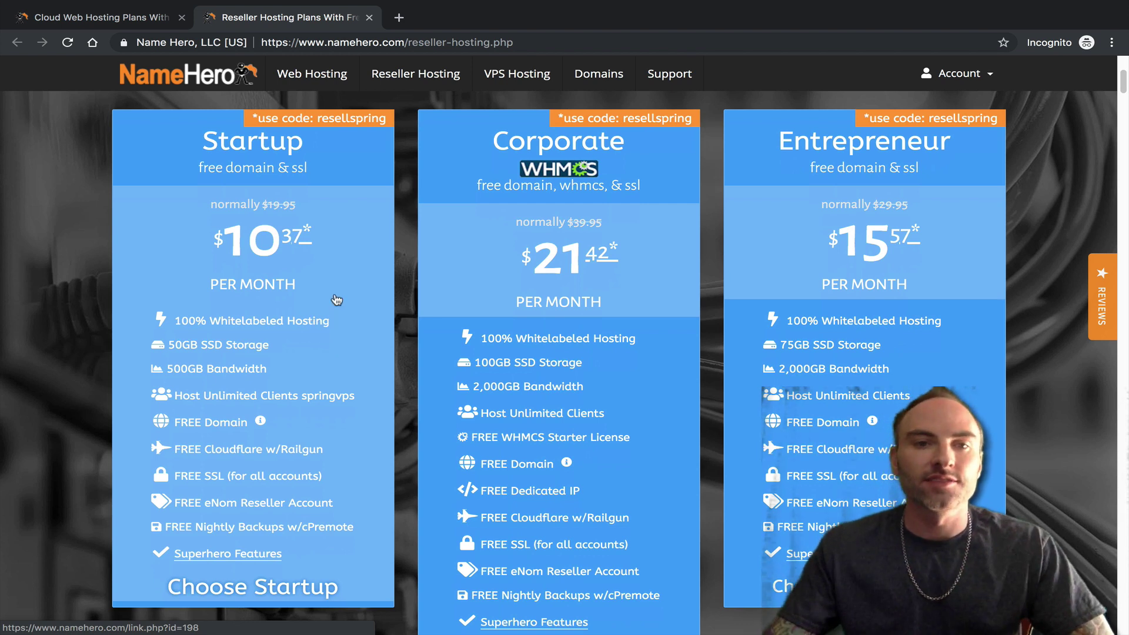
{"action": "scroll", "coordinate": [587, 484], "scroll_direction": "down", "scroll_amount": 1}
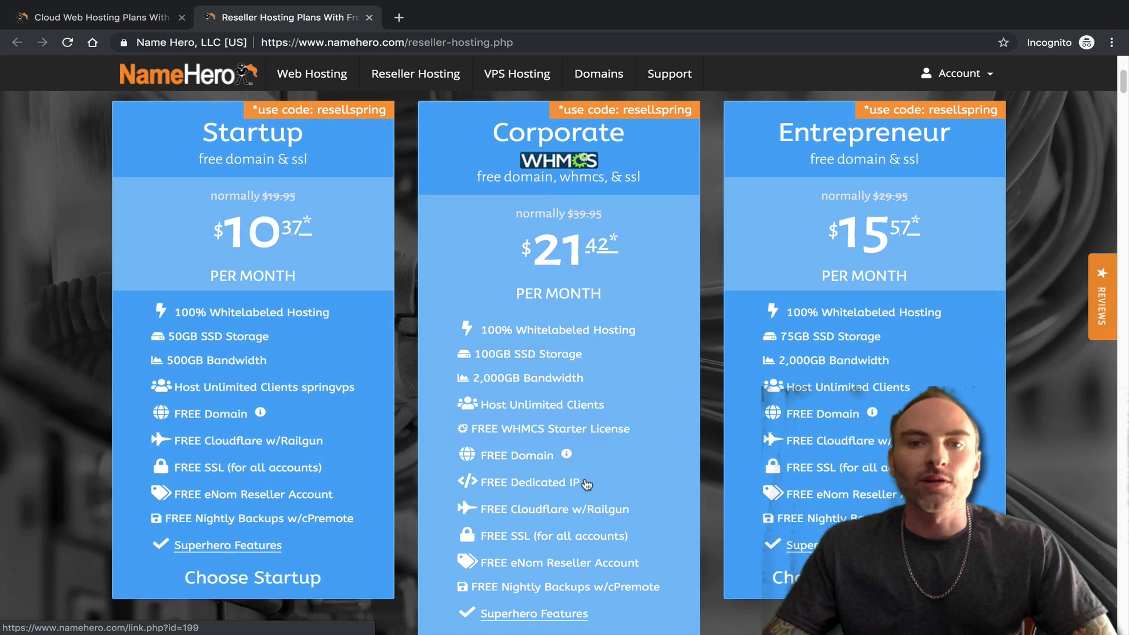
{"action": "scroll", "coordinate": [583, 475], "scroll_direction": "down", "scroll_amount": 1}
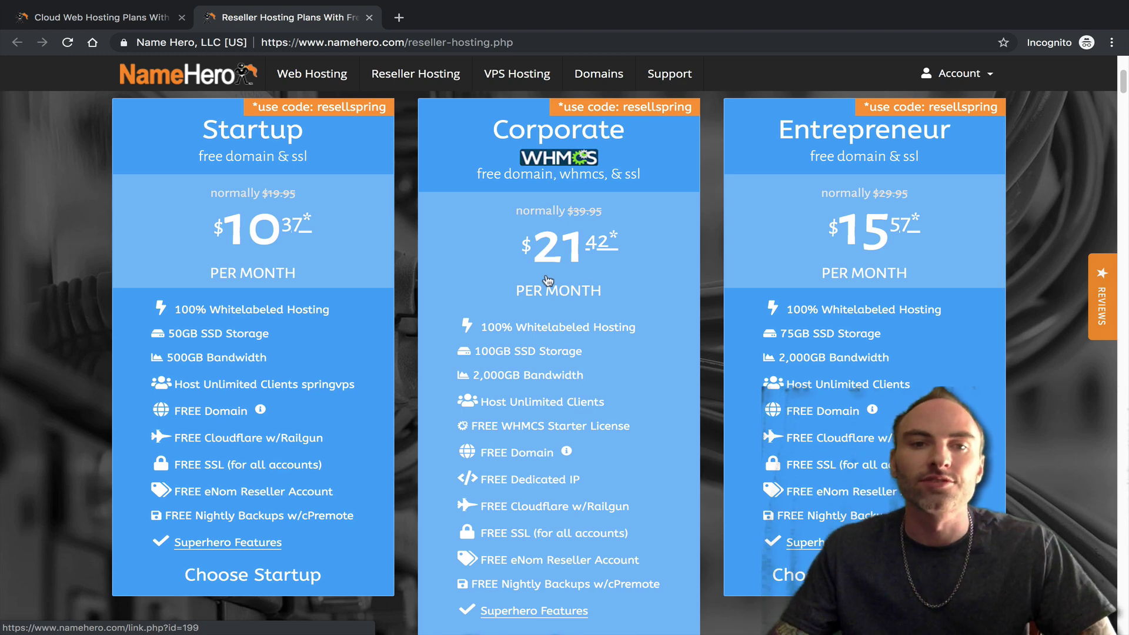
- Compare with the Web Hosting tab, then open VPS Hosting (Hero 2GB, 4GB, 6GB) in a third tab
{"action": "left_click", "coordinate": [81, 20]}
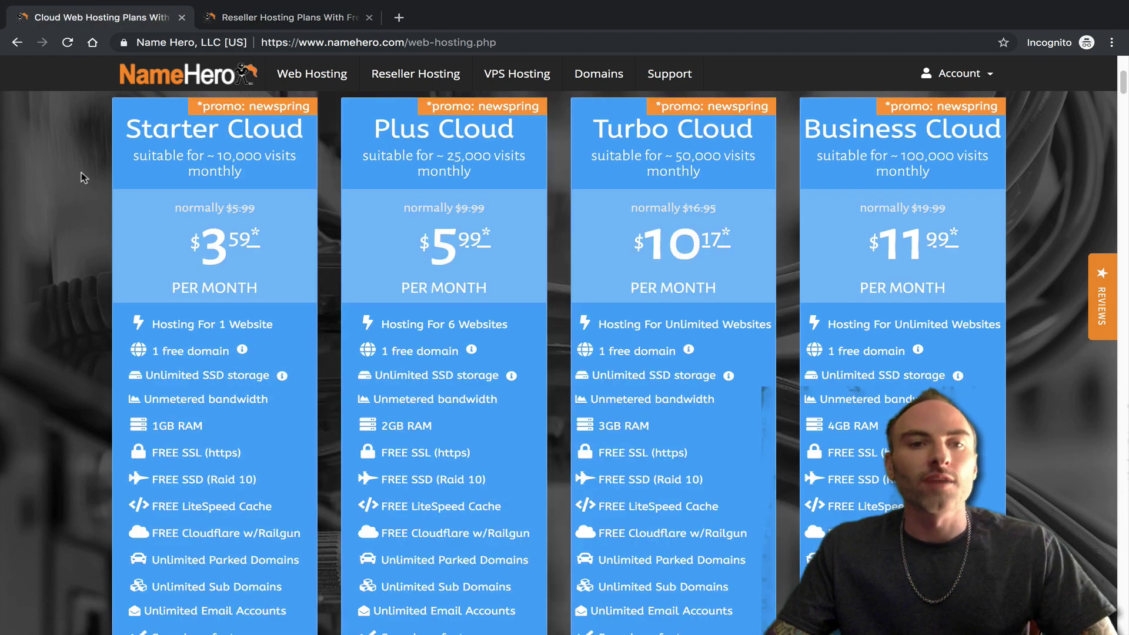
{"action": "left_click", "coordinate": [291, 23]}
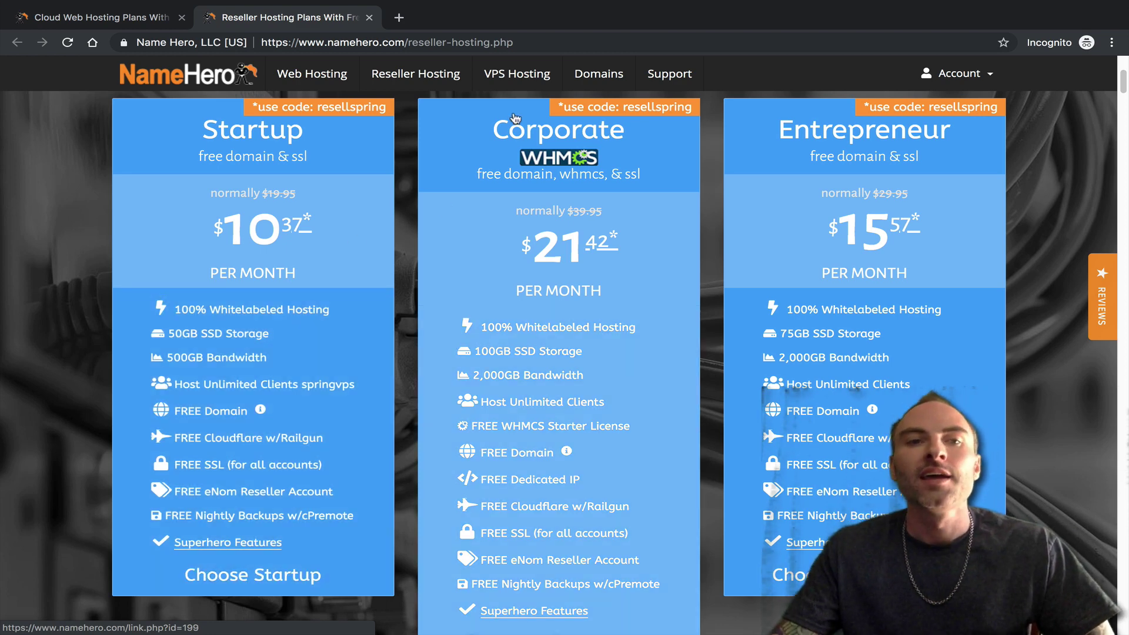
{"action": "left_click", "coordinate": [496, 80]}
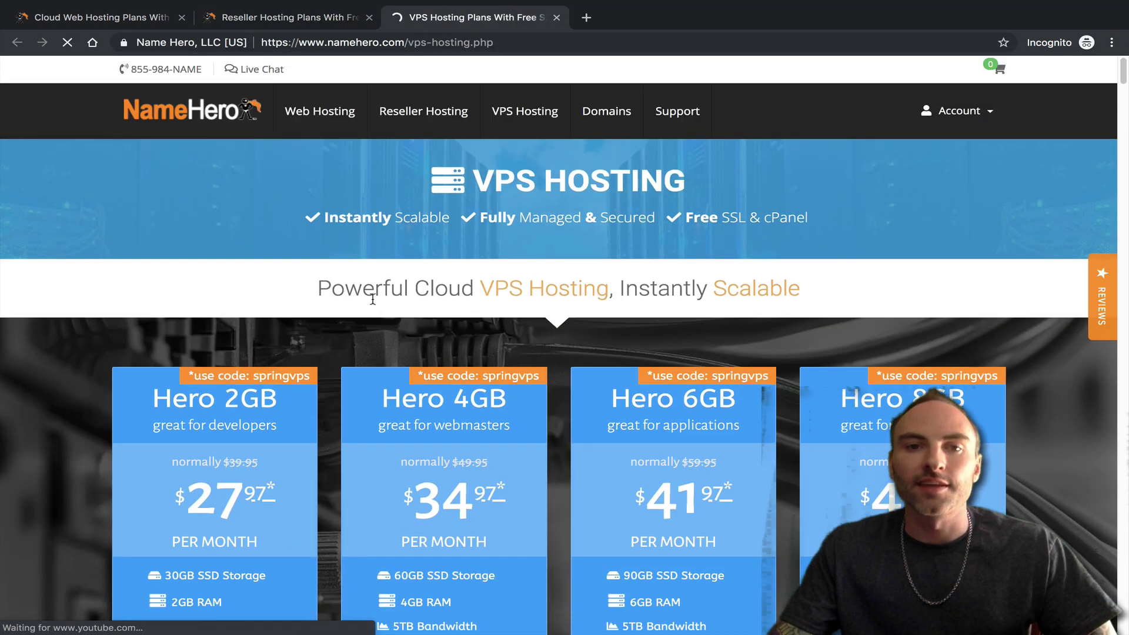
- Compare the Reseller and VPS Hosting tabs, then return to the top of the Web Hosting plans
{"action": "left_click", "coordinate": [281, 16]}
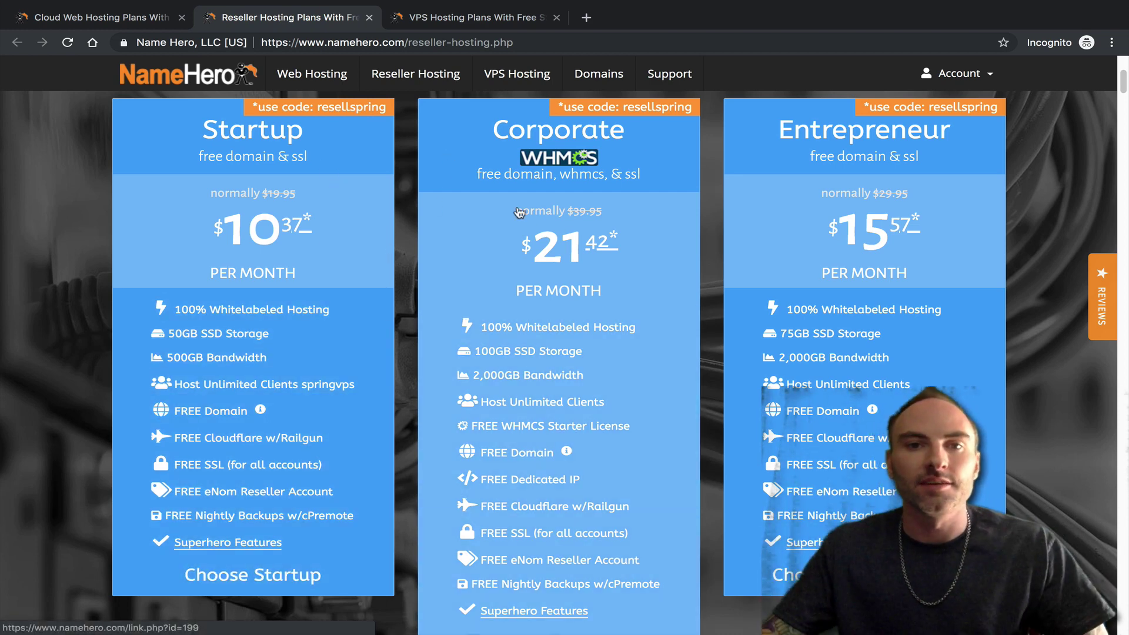
{"action": "left_click", "coordinate": [510, 19]}
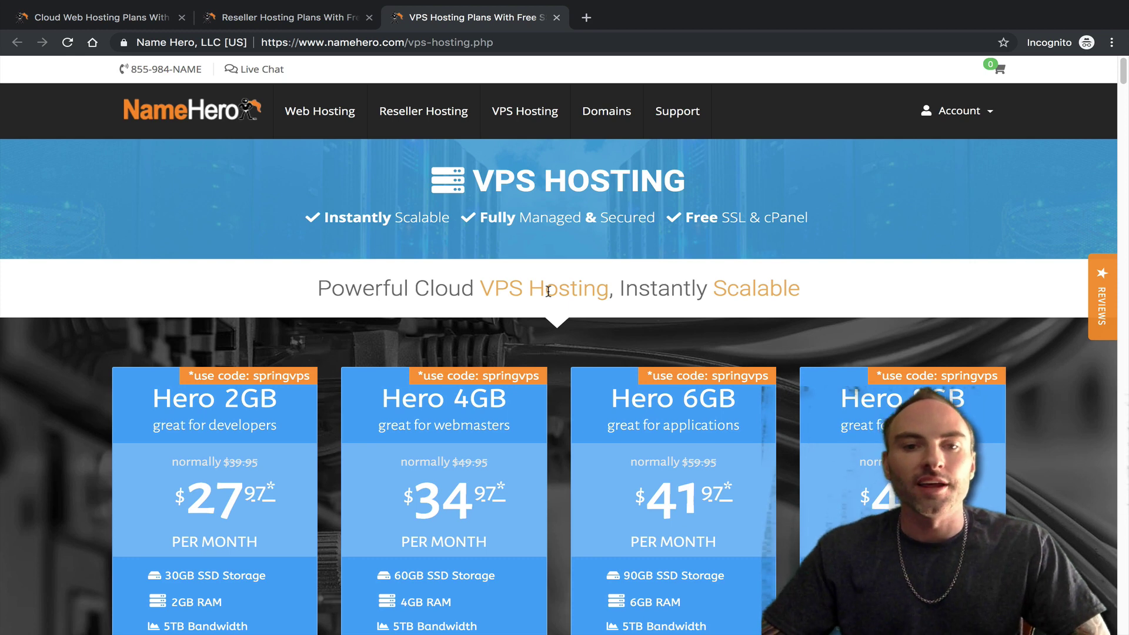
{"action": "left_click", "coordinate": [307, 18]}
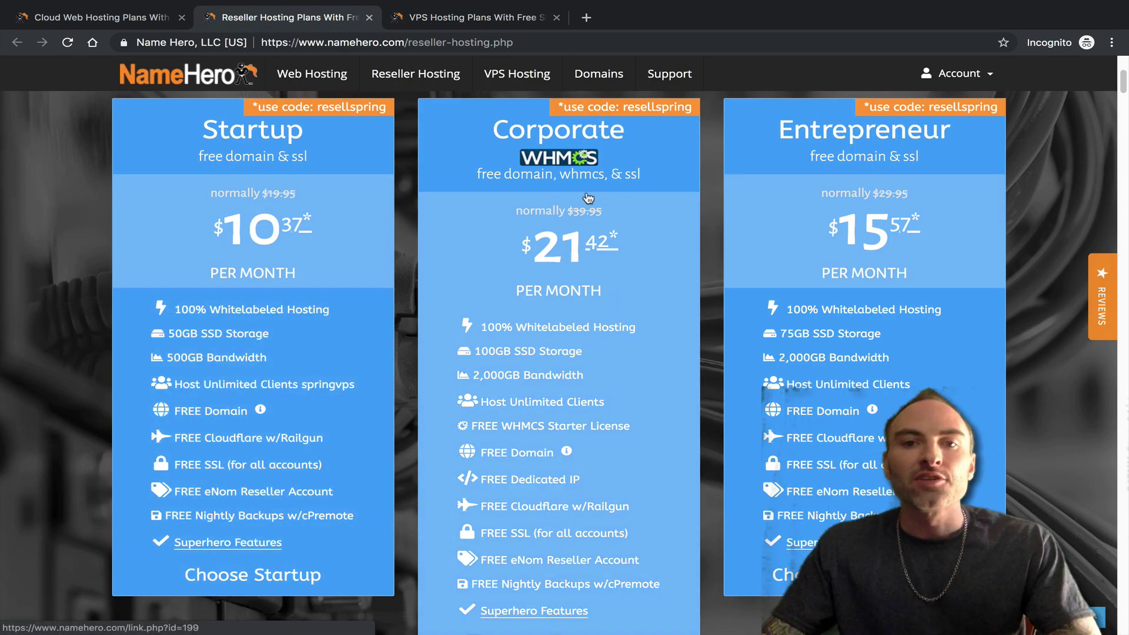
{"action": "left_click", "coordinate": [456, 18]}
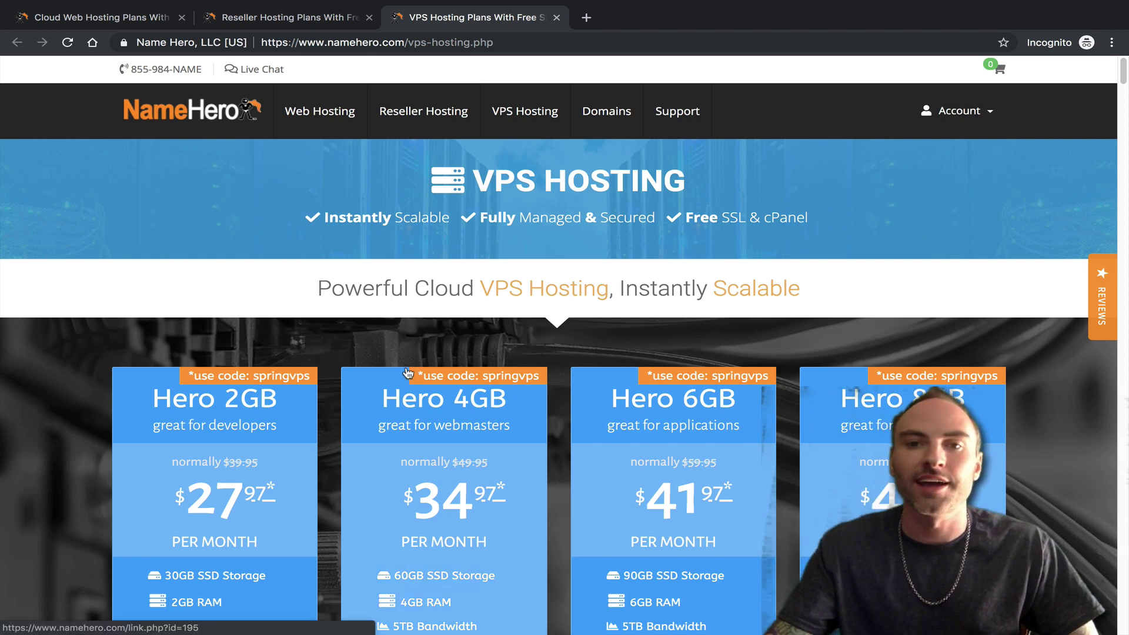
{"action": "left_click", "coordinate": [110, 22]}
{"action": "scroll", "coordinate": [530, 350], "scroll_direction": "up", "scroll_amount": 5}
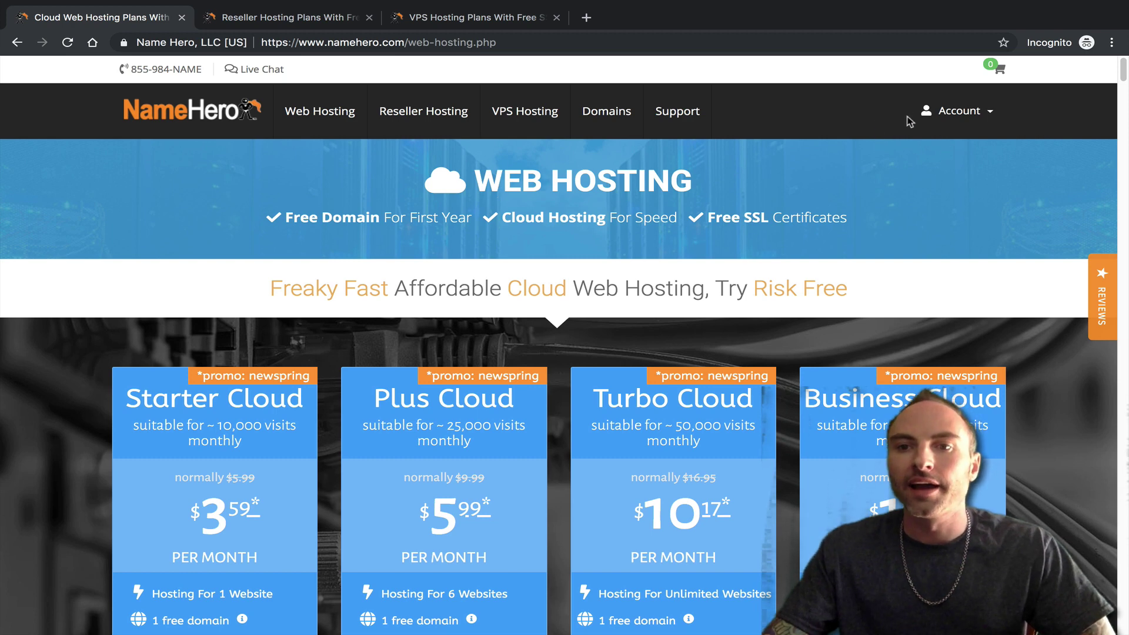
- Log in to the client area with the account email, password and two-factor code
{"action": "left_click", "coordinate": [959, 111]}
{"action": "left_click", "coordinate": [929, 152]}
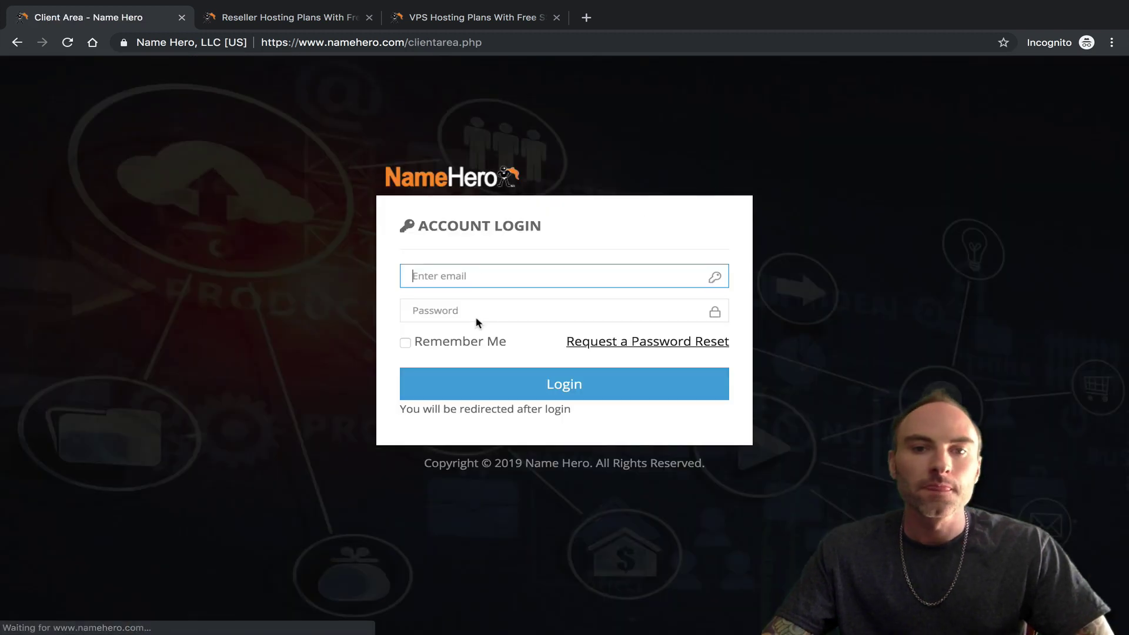
{"action": "left_click", "coordinate": [461, 275]}
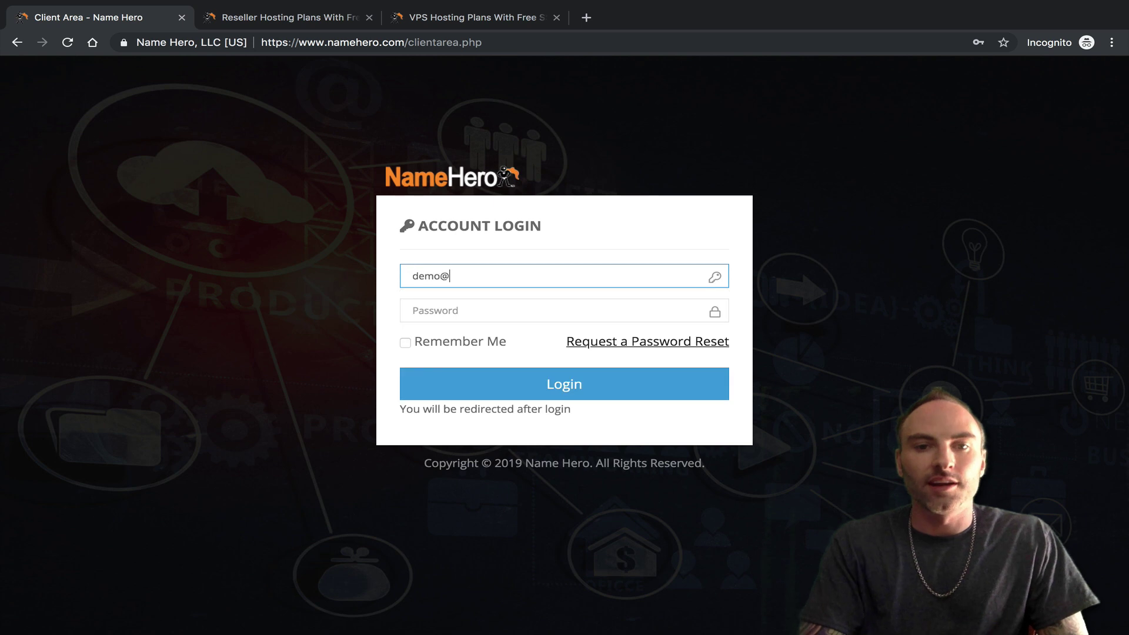
{"action": "key", "text": "Tab"}
{"action": "type", "text": "*********"}
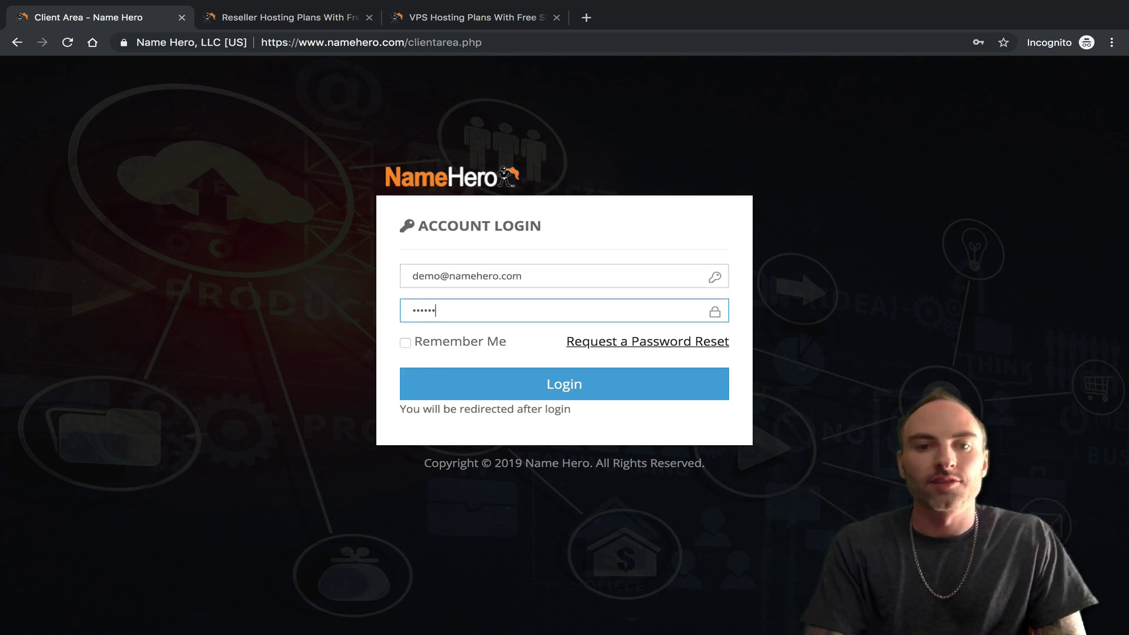
{"action": "left_click", "coordinate": [533, 377]}
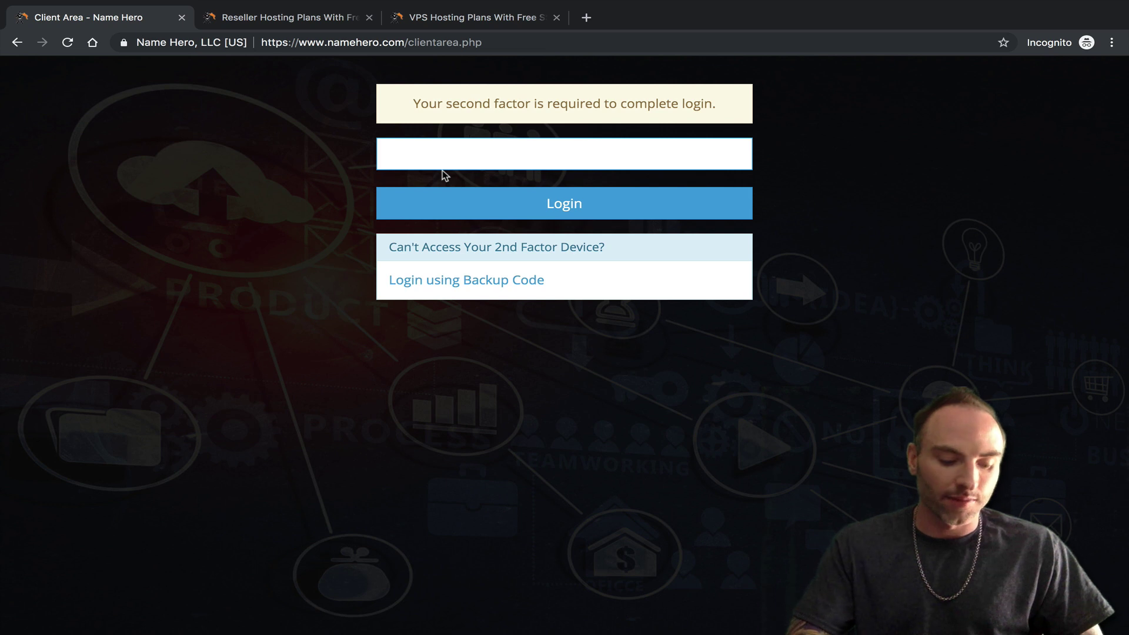
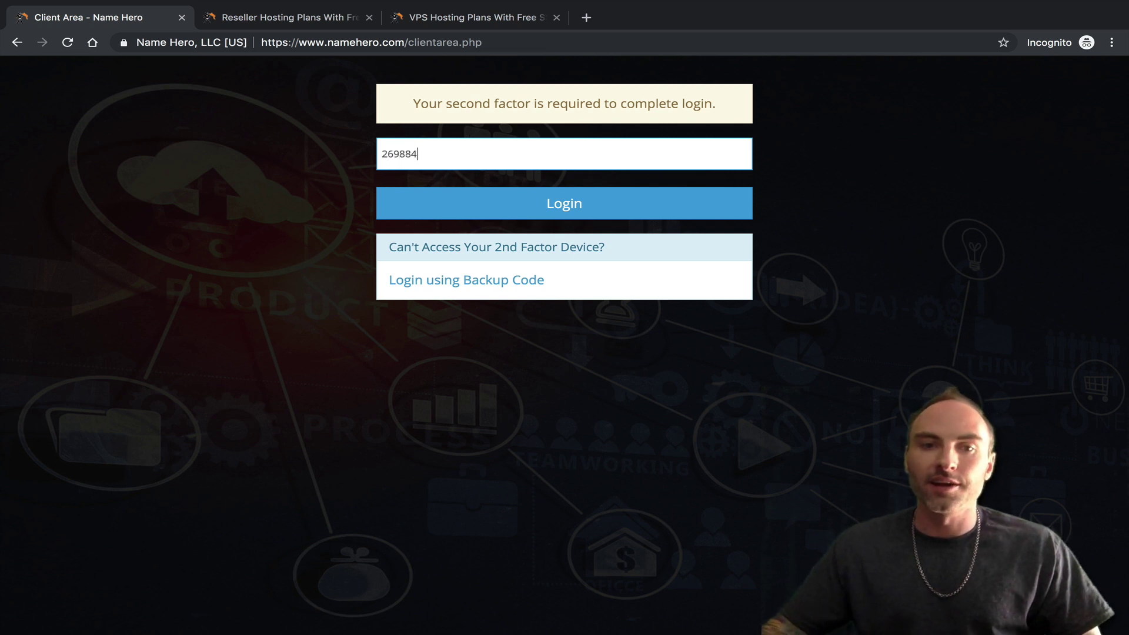
{"action": "left_click", "coordinate": [427, 209]}
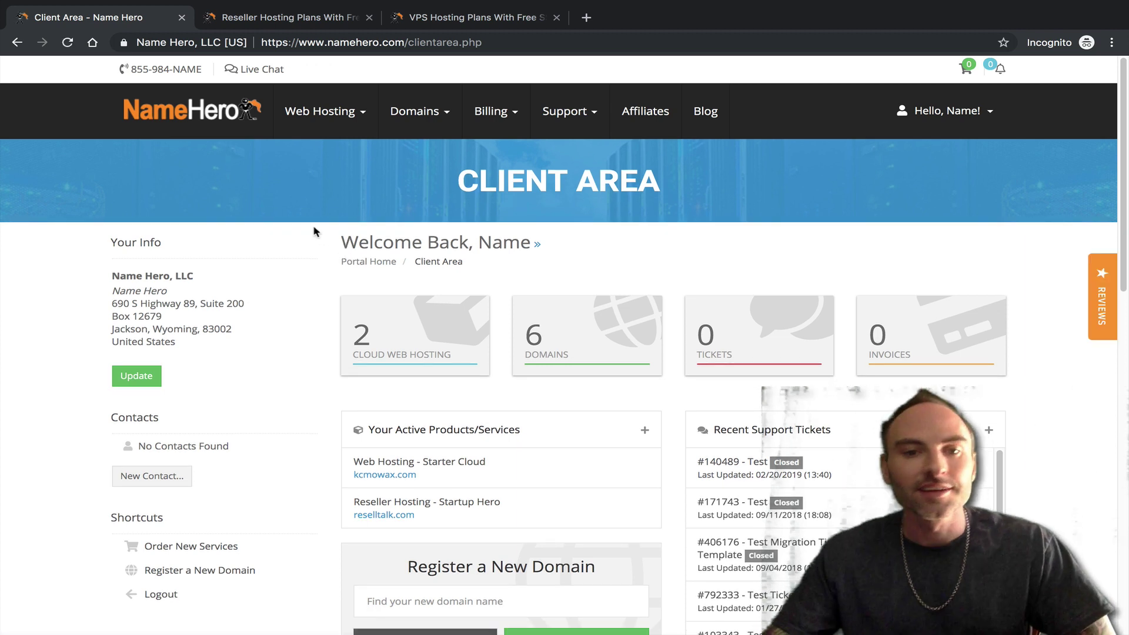
- Open the Starter Cloud service's product details from My Products & Services
{"action": "left_click", "coordinate": [320, 111]}
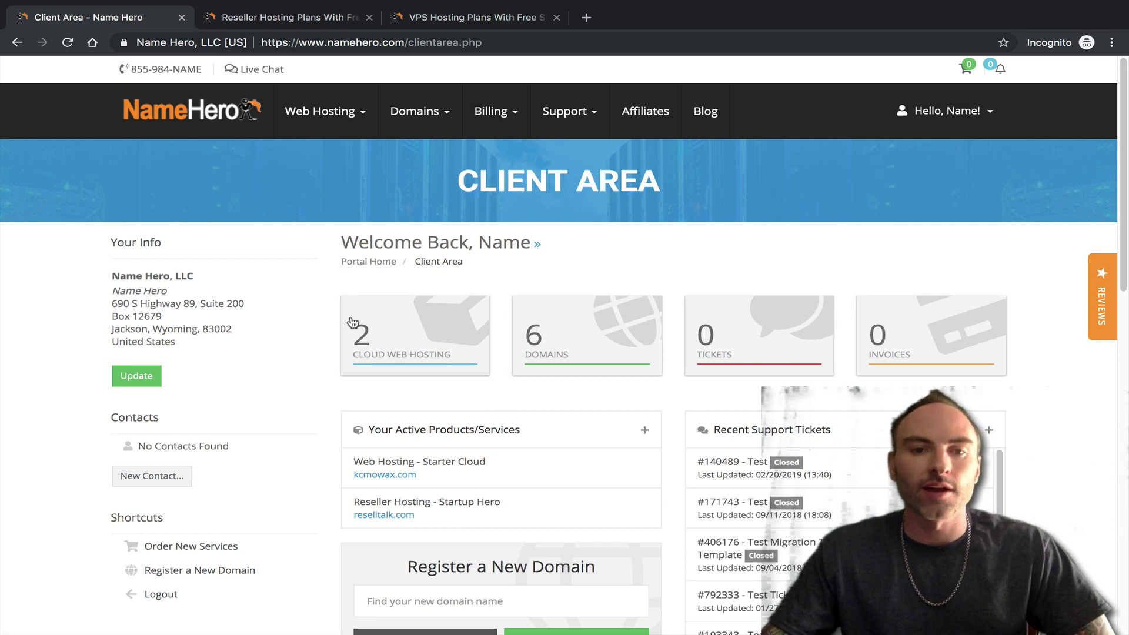
{"action": "left_click", "coordinate": [386, 362]}
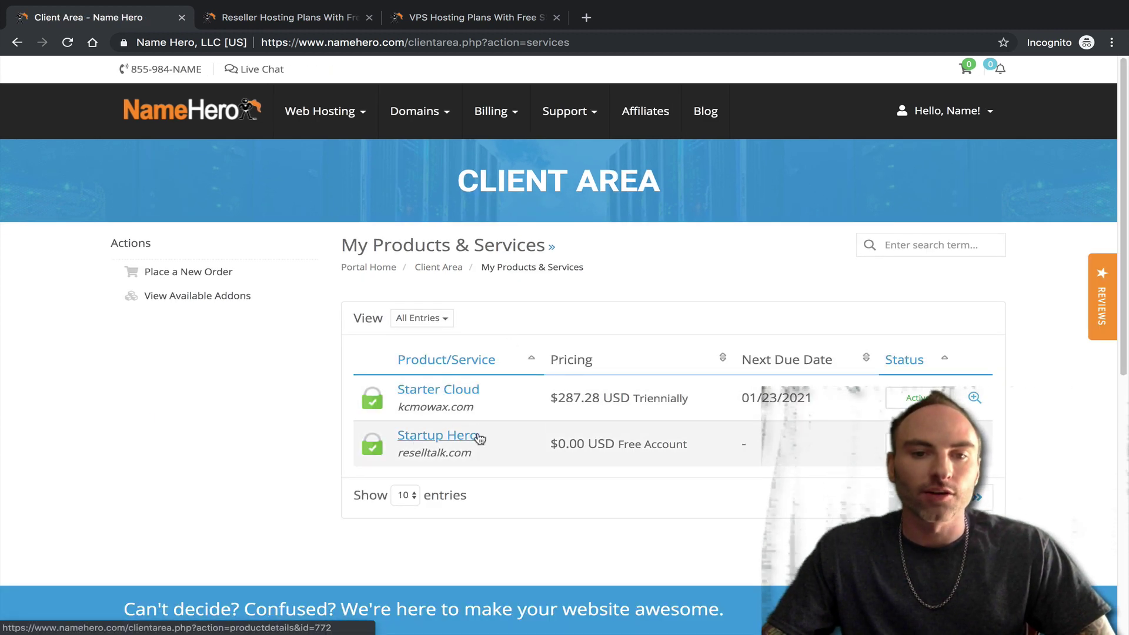
{"action": "left_click", "coordinate": [437, 392]}
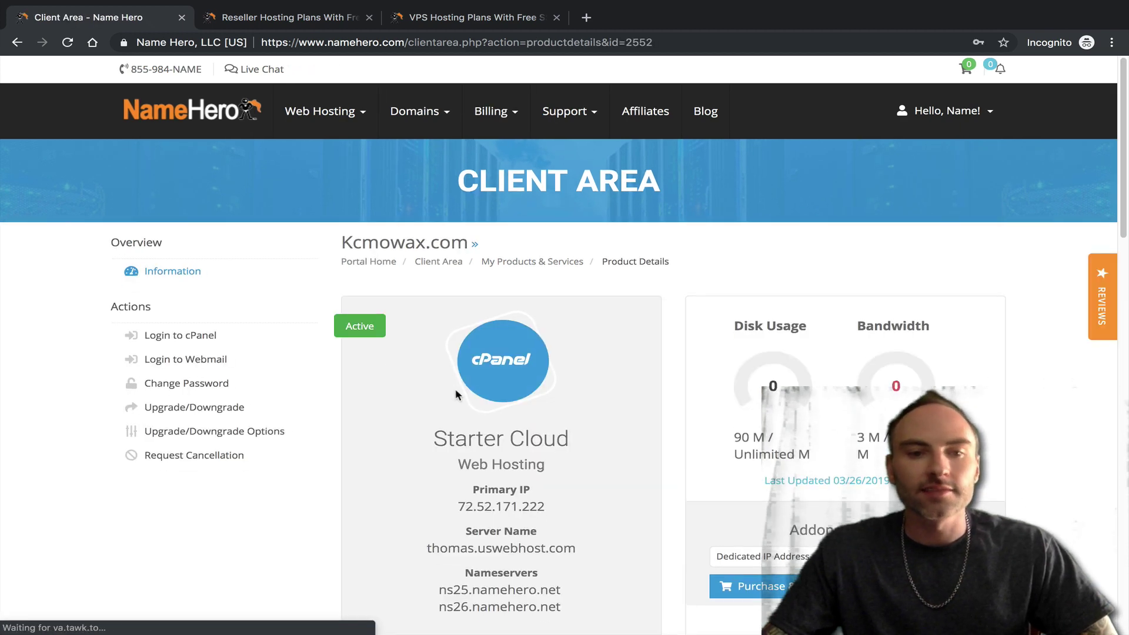
{"action": "scroll", "coordinate": [418, 363], "scroll_direction": "down", "scroll_amount": 2}
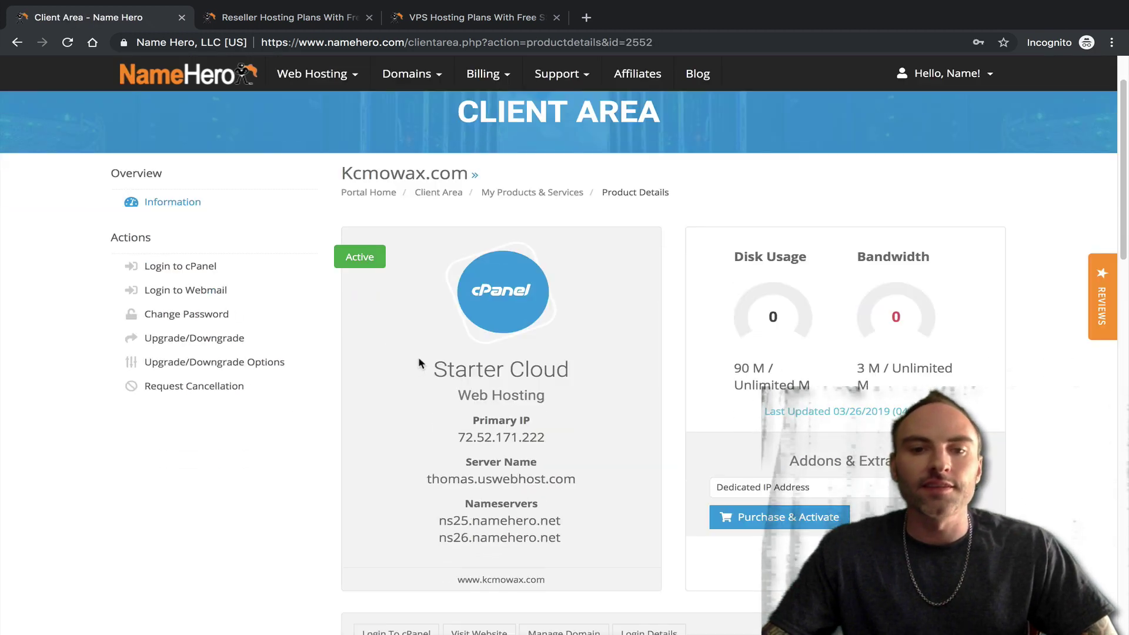
- Load the Cloud Web Hosting plans in the second tab, then return to the product details
{"action": "left_click", "coordinate": [296, 14]}
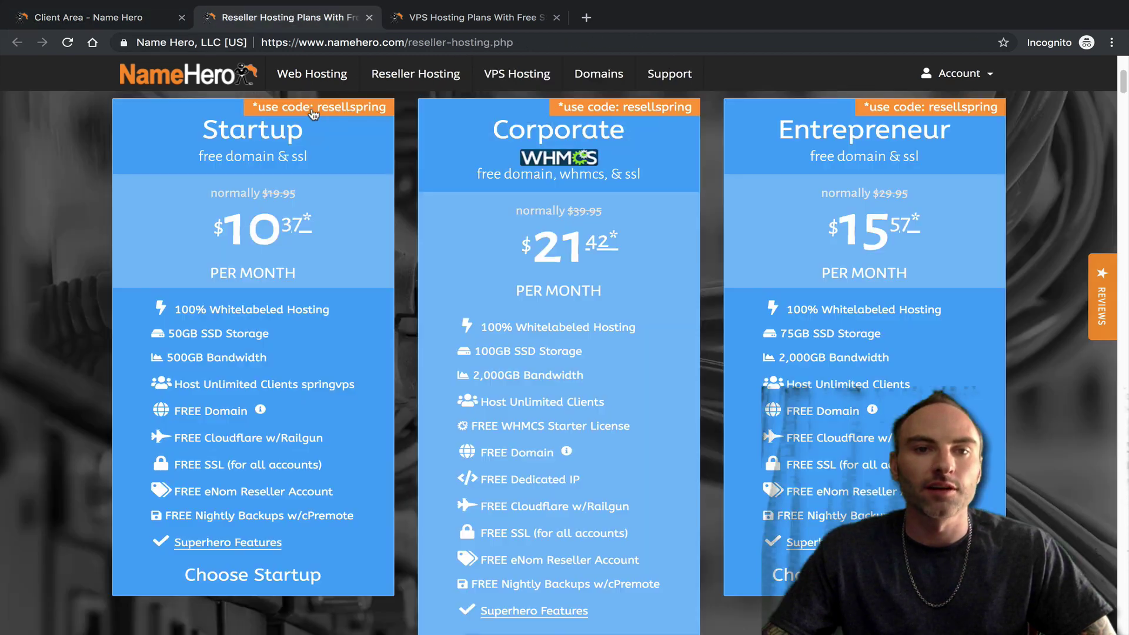
{"action": "left_click", "coordinate": [291, 83]}
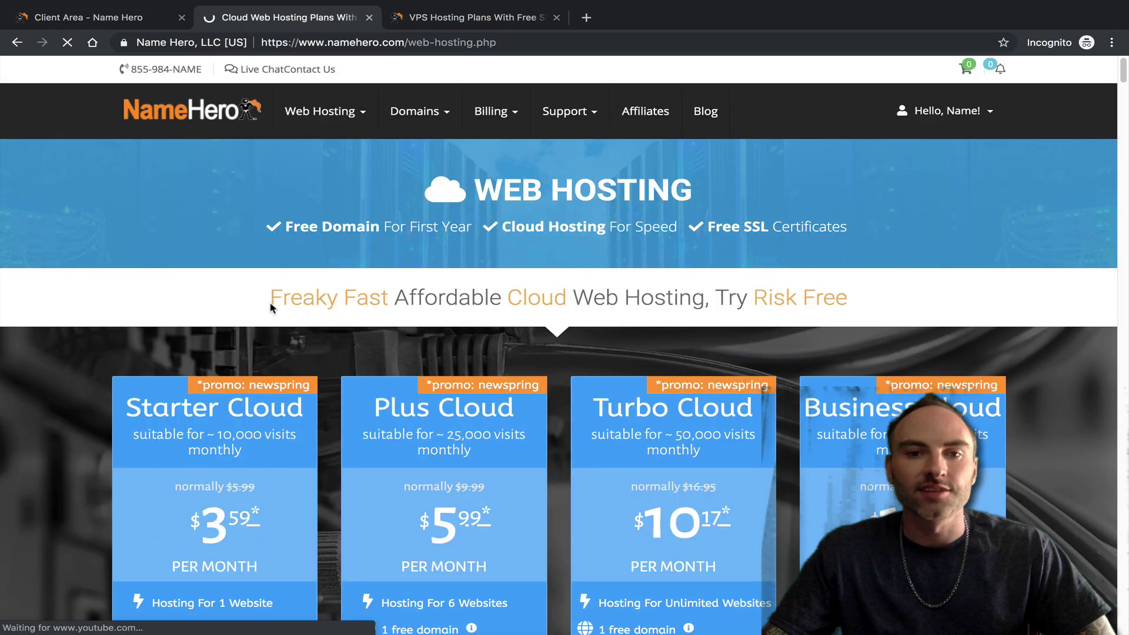
{"action": "scroll", "coordinate": [270, 302], "scroll_direction": "down", "scroll_amount": 4}
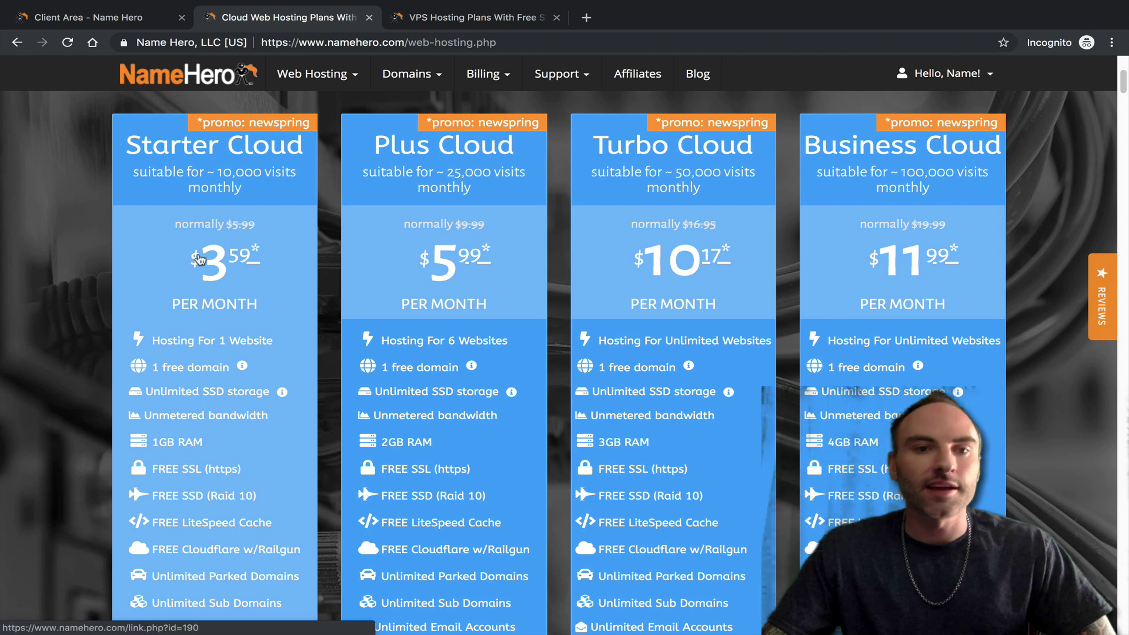
{"action": "left_click", "coordinate": [112, 16]}
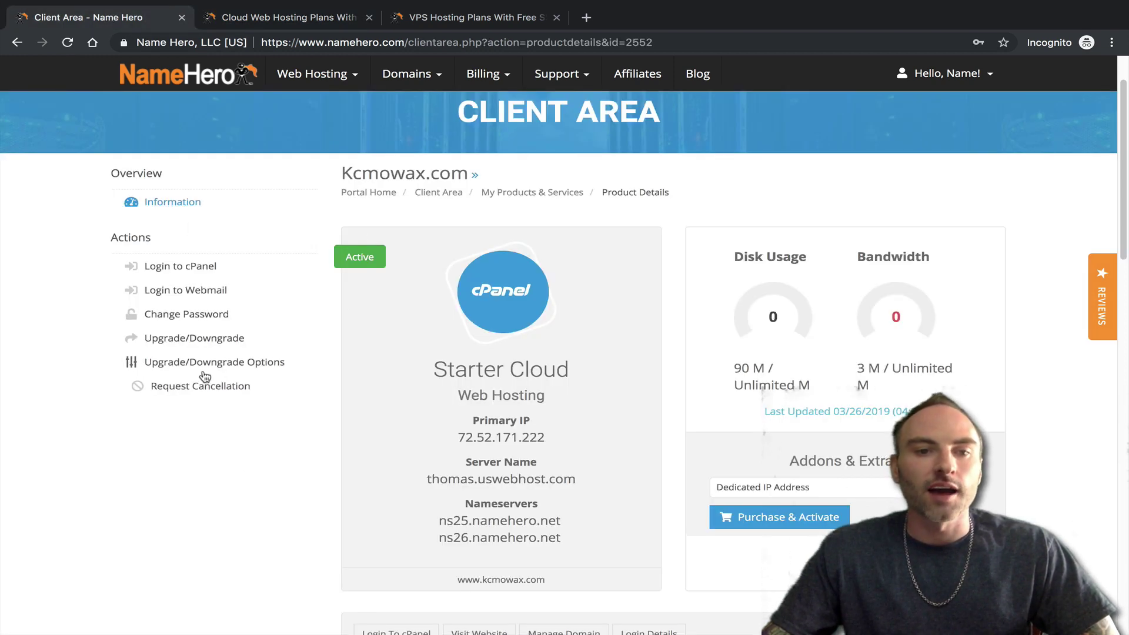
- Open Starter Cloud's upgrade options and compare website limits: Plus Cloud six, Business Cloud unlimited
{"action": "left_click", "coordinate": [194, 338]}
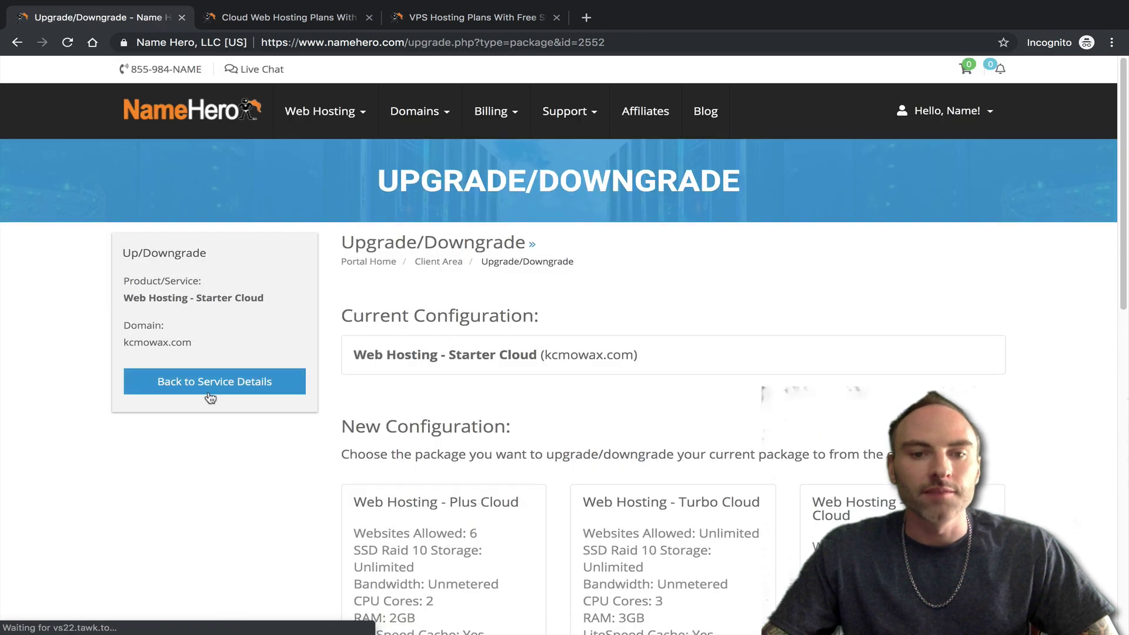
{"action": "scroll", "coordinate": [245, 406], "scroll_direction": "down", "scroll_amount": 2}
{"action": "scroll", "coordinate": [245, 406], "scroll_direction": "down", "scroll_amount": 2}
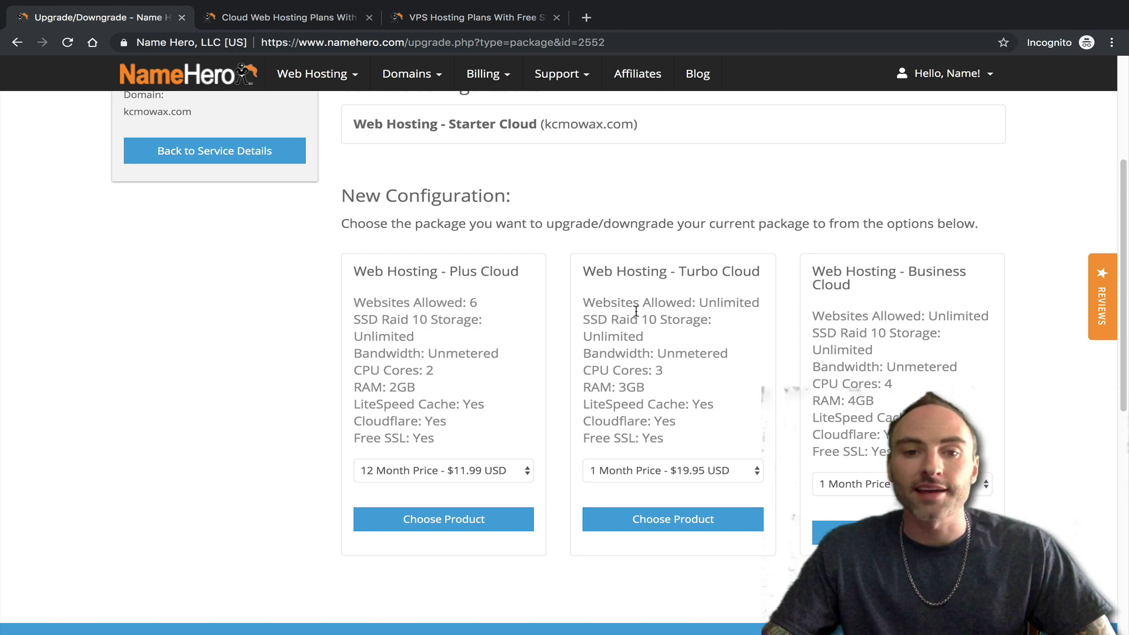
{"action": "left_click_drag", "start_coordinate": [477, 298], "coordinate": [351, 299]}
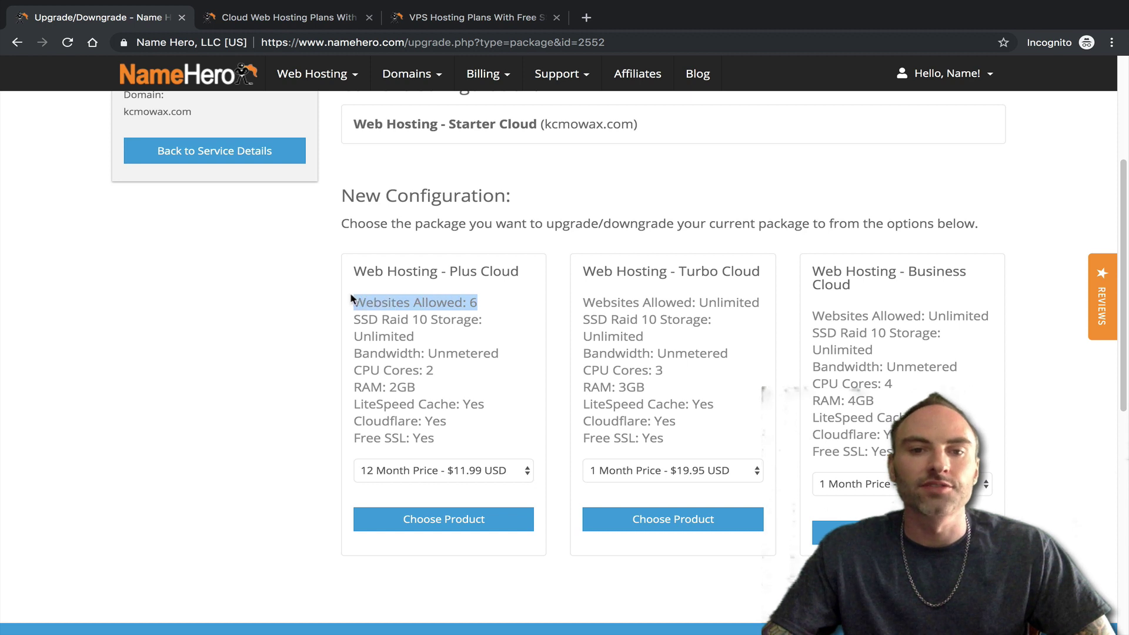
{"action": "left_click_drag", "start_coordinate": [456, 269], "coordinate": [519, 272]}
{"action": "left_click", "coordinate": [467, 292]}
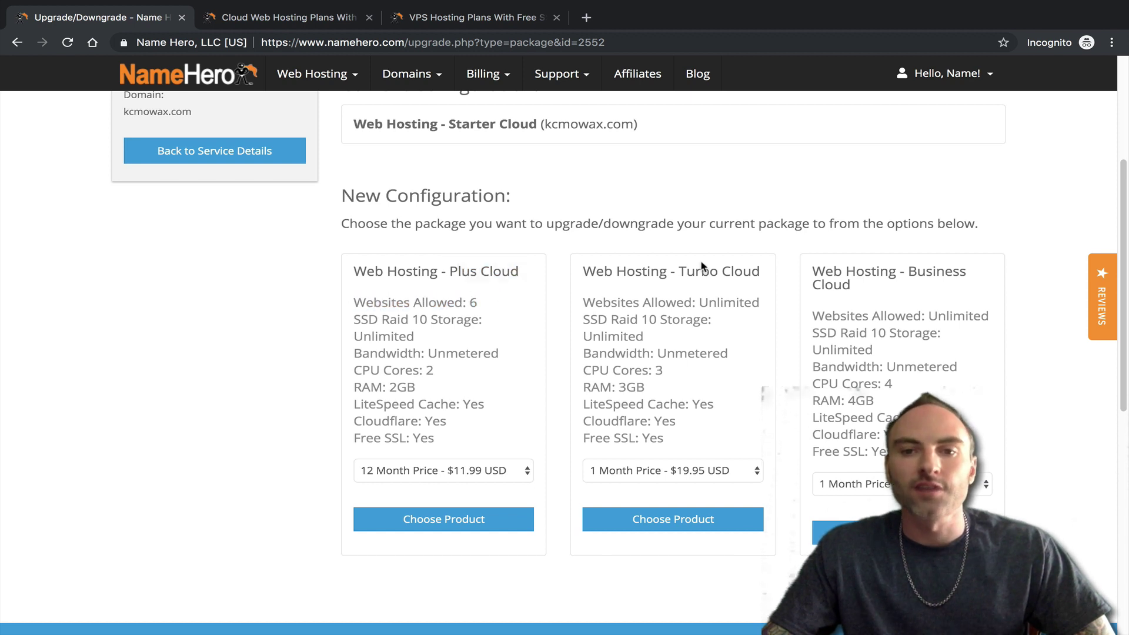
{"action": "left_click_drag", "start_coordinate": [921, 316], "coordinate": [998, 321]}
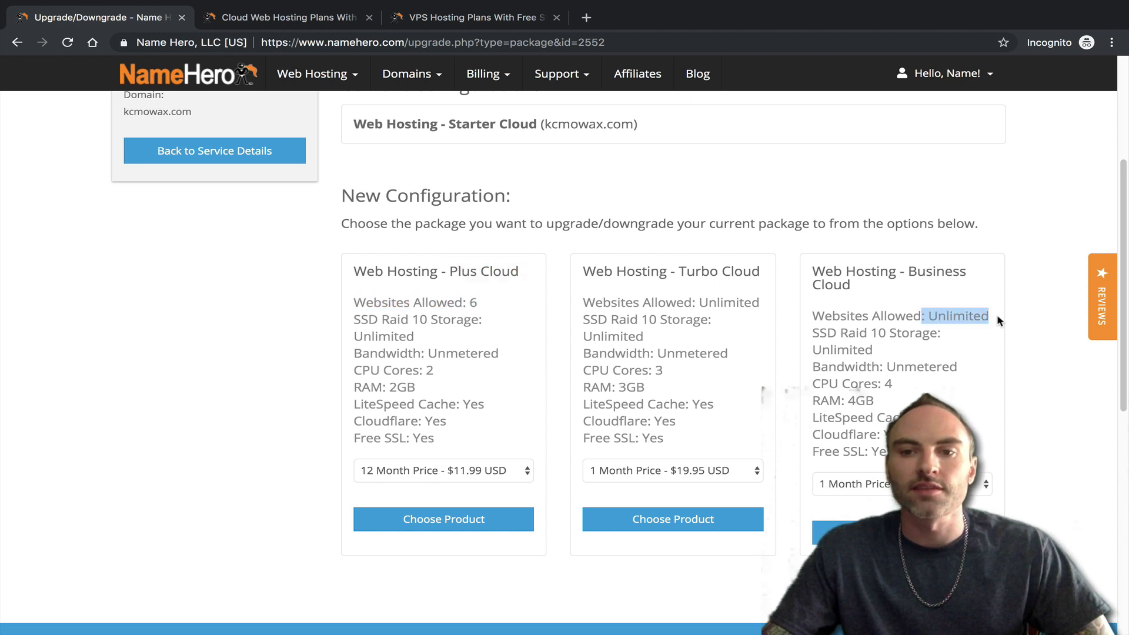
{"action": "left_click", "coordinate": [872, 316]}
- Compare package RAM: Plus Cloud 2GB, Turbo Cloud 3GB, Business Cloud 4GB
{"action": "left_click_drag", "start_coordinate": [424, 388], "coordinate": [359, 381]}
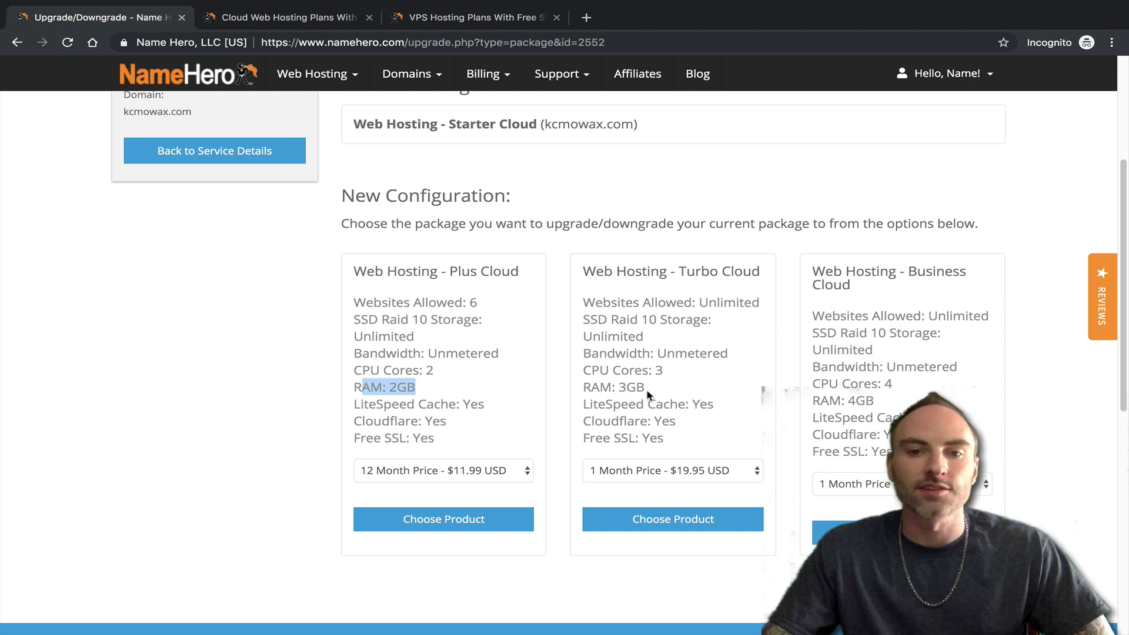
{"action": "left_click_drag", "start_coordinate": [648, 396], "coordinate": [613, 389]}
{"action": "left_click_drag", "start_coordinate": [877, 401], "coordinate": [835, 399]}
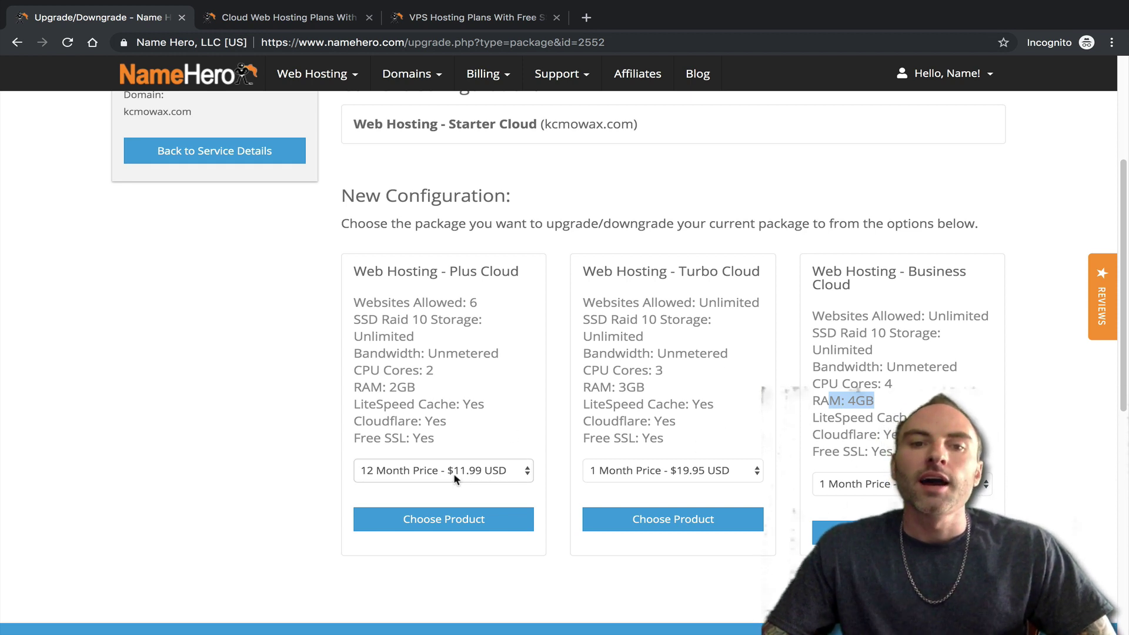
{"action": "left_click", "coordinate": [503, 352]}
{"action": "scroll", "coordinate": [495, 349], "scroll_direction": "down", "scroll_amount": 1}
{"action": "scroll", "coordinate": [494, 348], "scroll_direction": "up", "scroll_amount": 1}
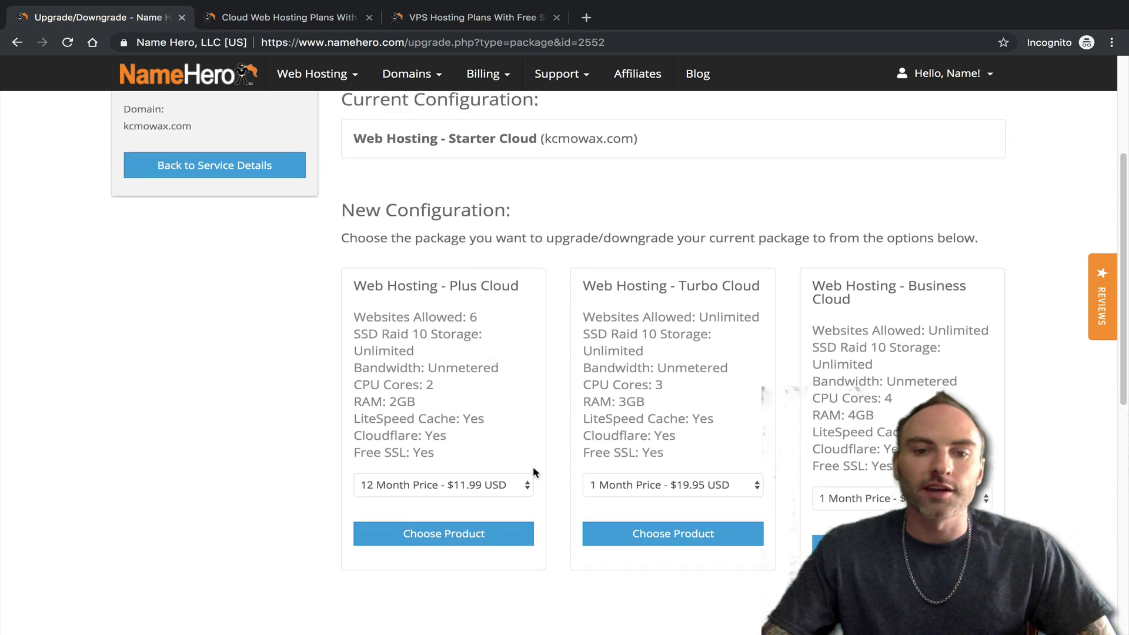
- Choose Plus Cloud as the upgrade on the 36 Month Price of $9.99 USD
{"action": "left_click", "coordinate": [514, 485]}
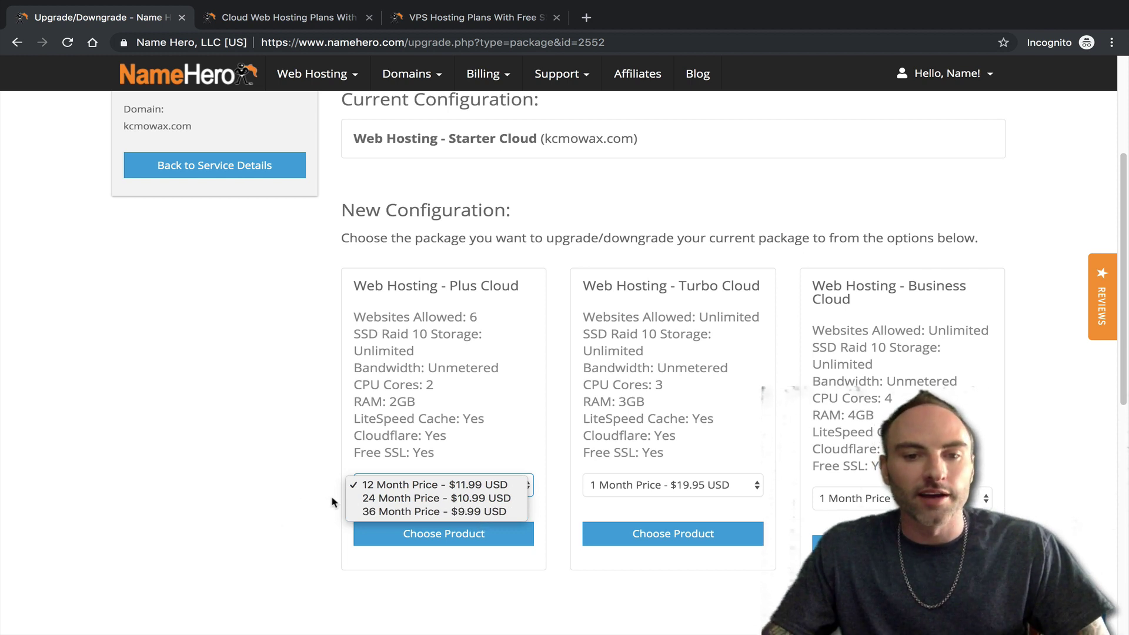
{"action": "left_click", "coordinate": [379, 511]}
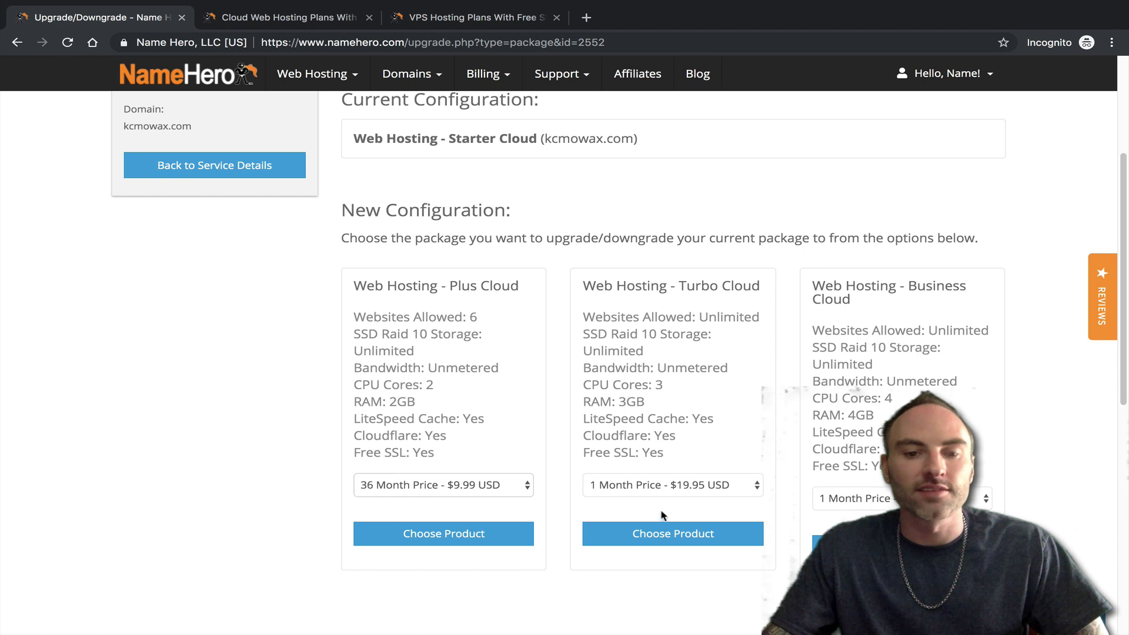
{"action": "left_click", "coordinate": [493, 486]}
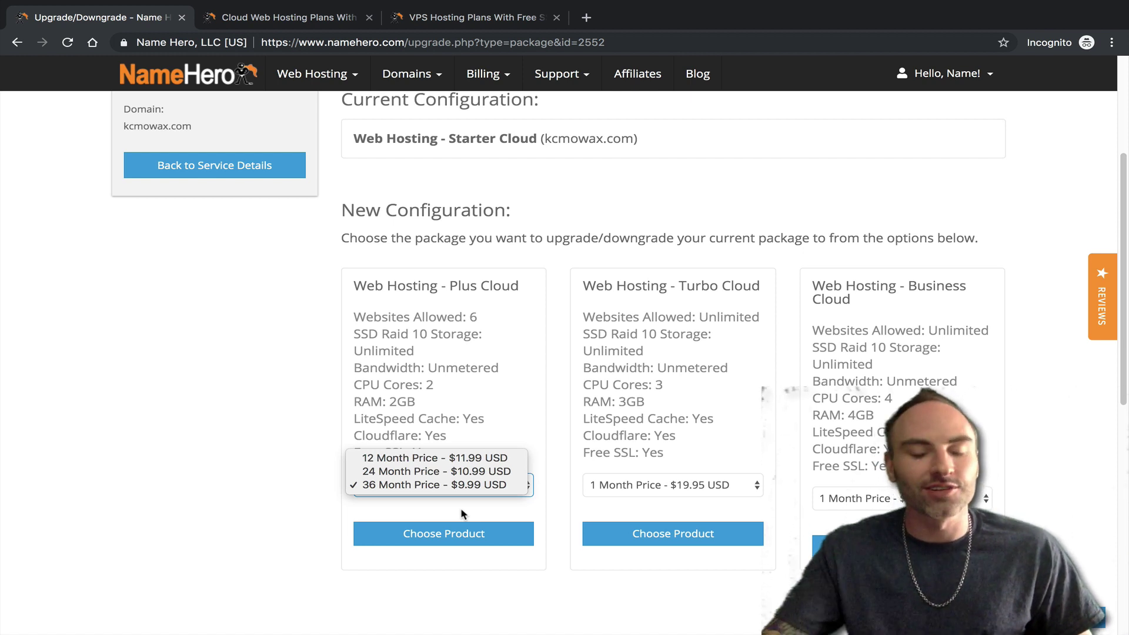
{"action": "left_click", "coordinate": [447, 375]}
{"action": "left_click", "coordinate": [428, 535]}
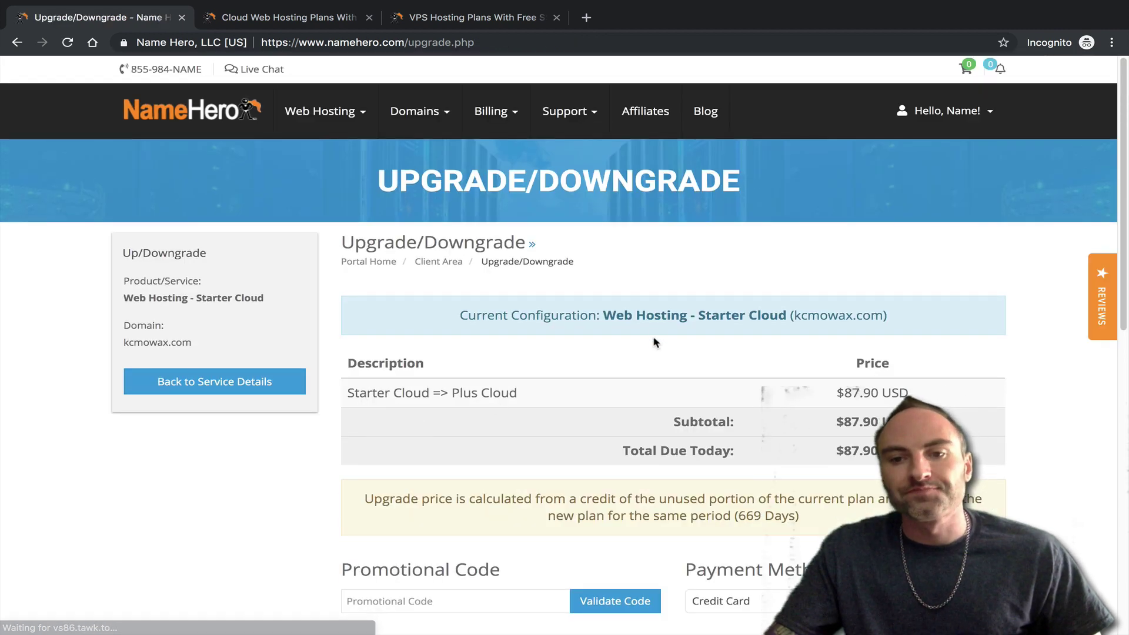
- Review the upgrade summary, including the credit for the unused plan time
{"action": "scroll", "coordinate": [523, 294], "scroll_direction": "down", "scroll_amount": 2}
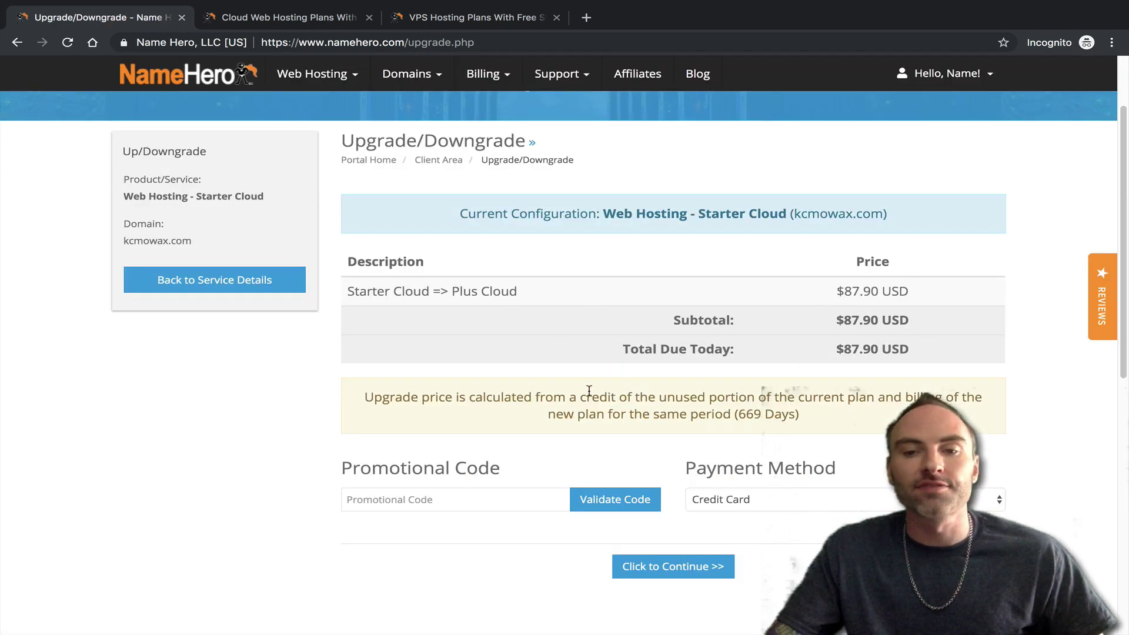
{"action": "scroll", "coordinate": [764, 347], "scroll_direction": "up", "scroll_amount": 2}
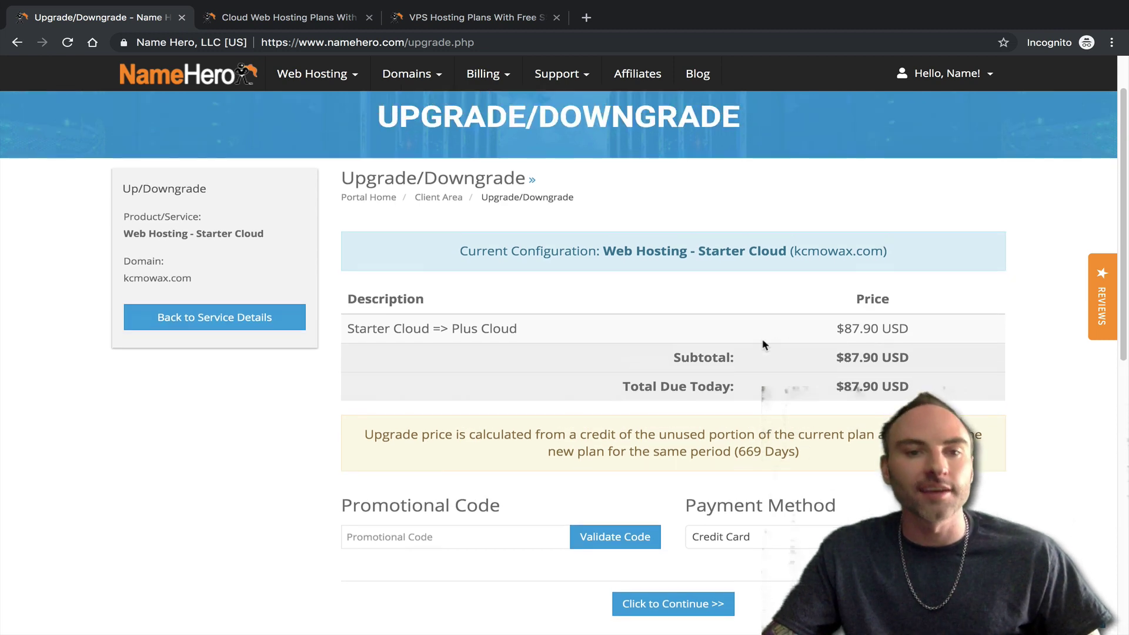
{"action": "scroll", "coordinate": [644, 365], "scroll_direction": "down", "scroll_amount": 1}
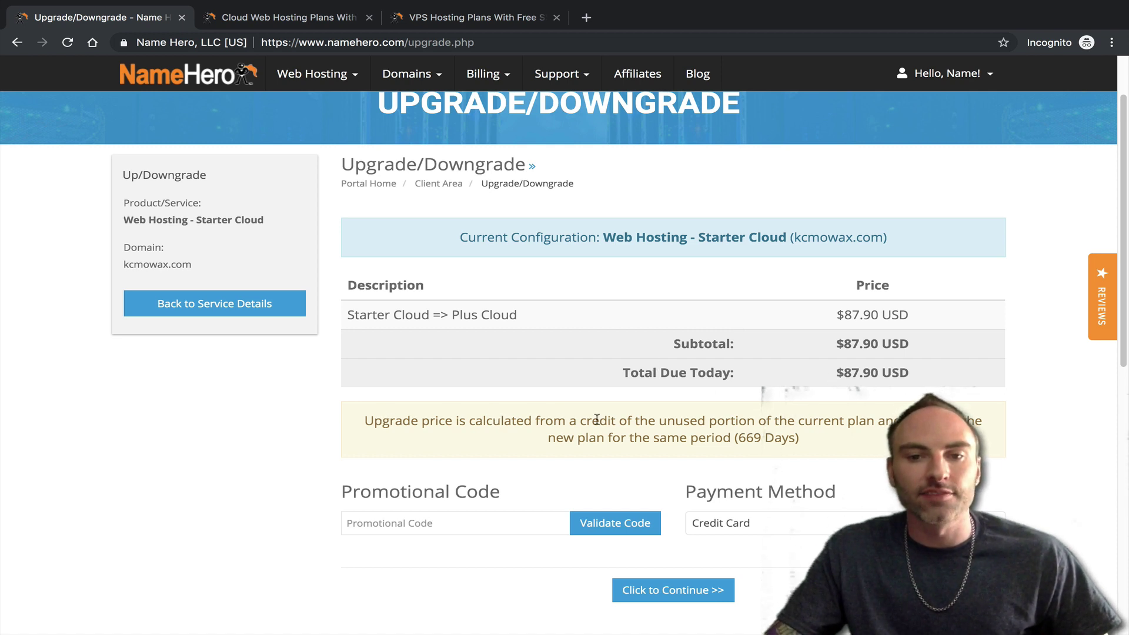
{"action": "left_click_drag", "start_coordinate": [668, 422], "coordinate": [887, 421]}
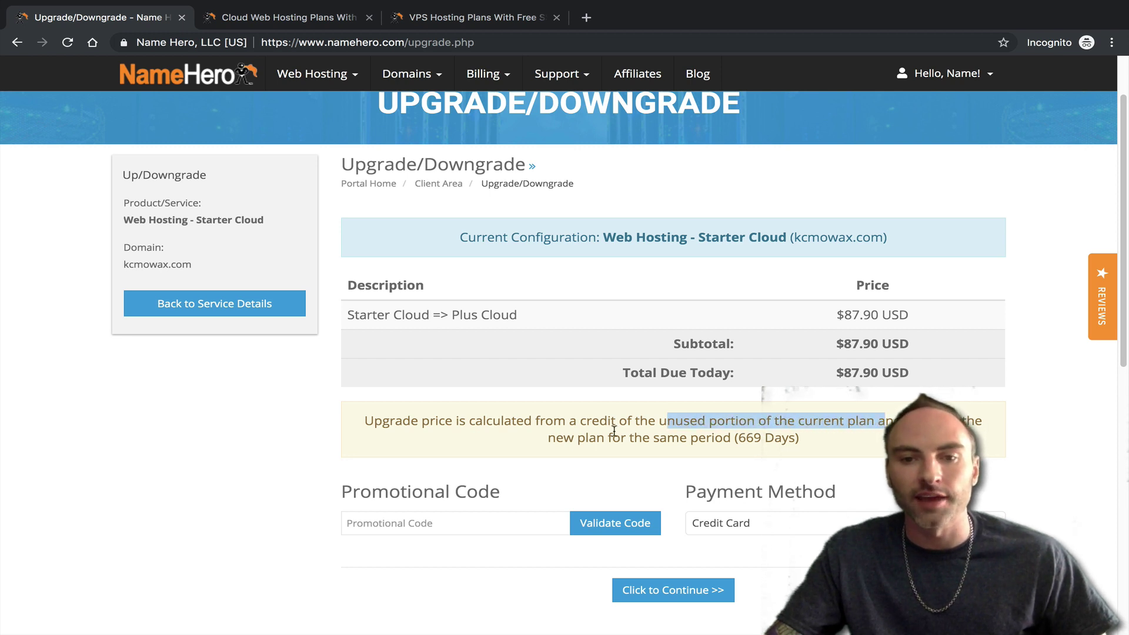
{"action": "left_click", "coordinate": [868, 434]}
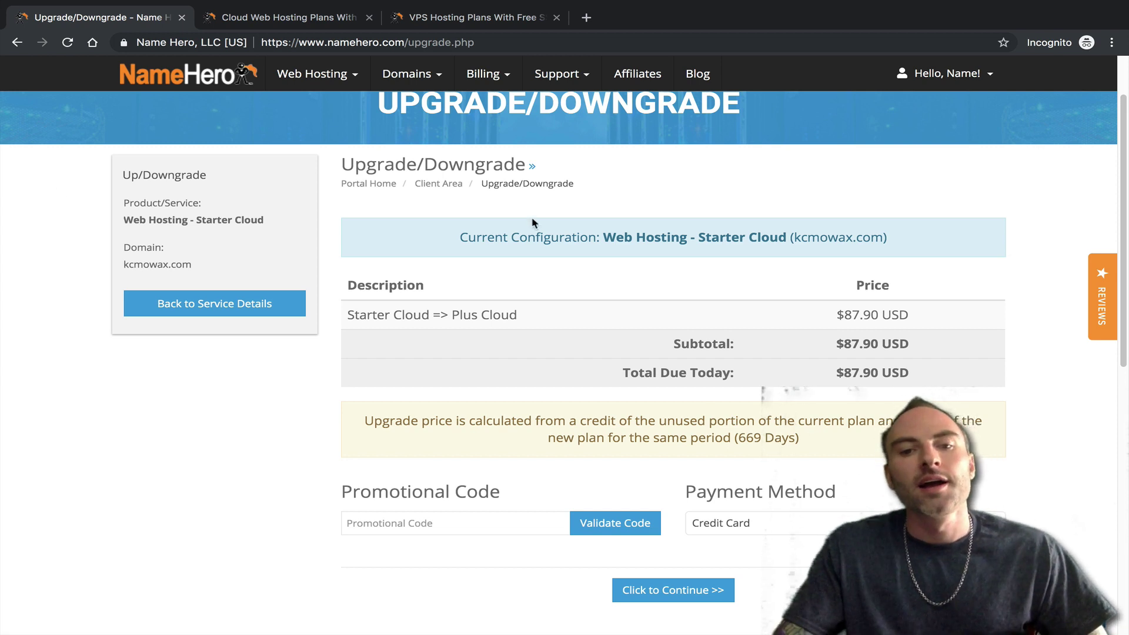
- Keep Credit Card as the payment method for the $87.90 USD upgrade
{"action": "scroll", "coordinate": [670, 451], "scroll_direction": "down", "scroll_amount": 1}
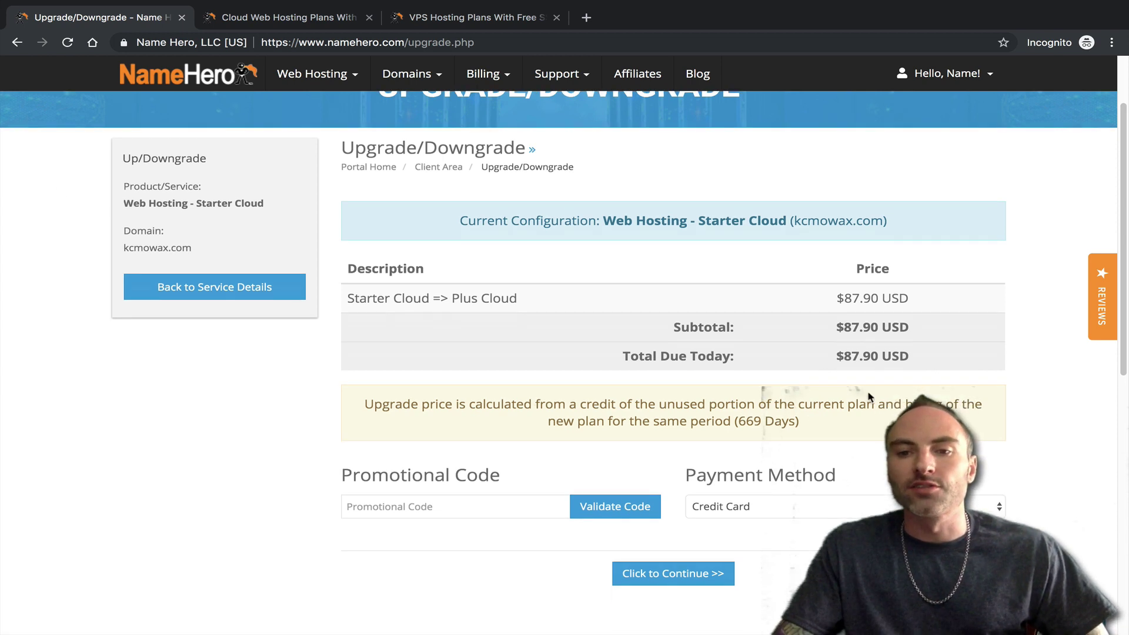
{"action": "left_click", "coordinate": [746, 506]}
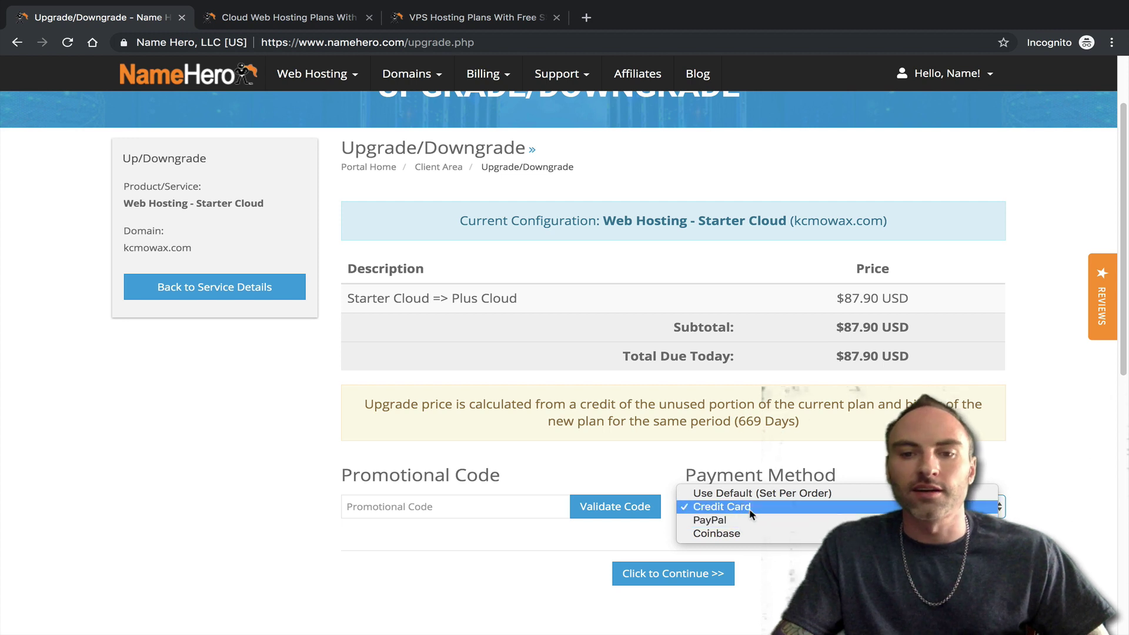
{"action": "left_click", "coordinate": [681, 434]}
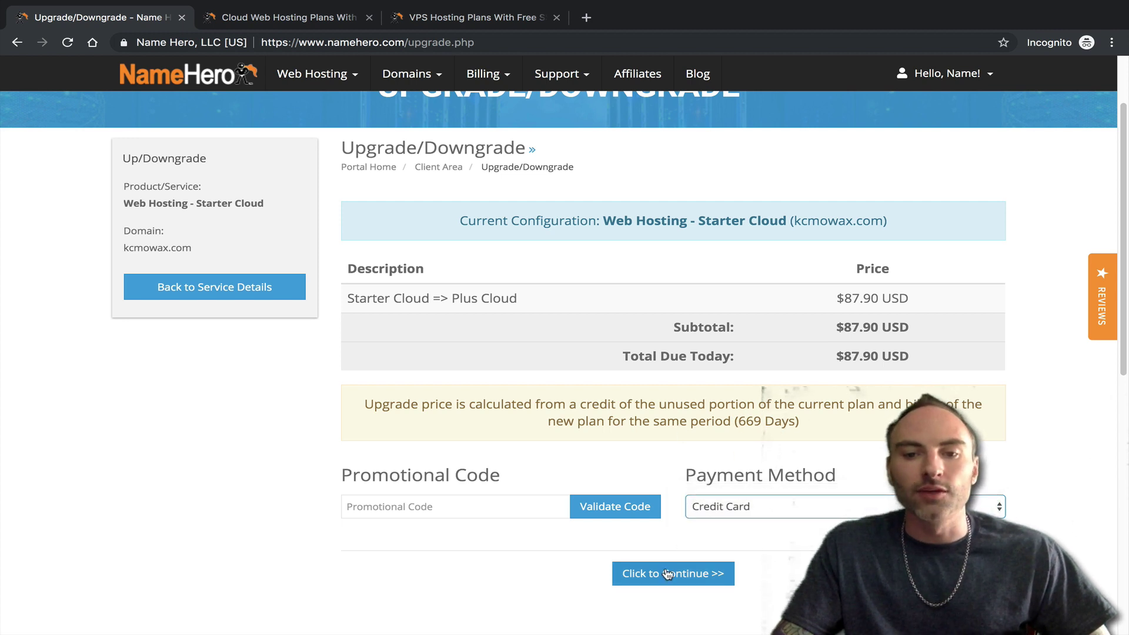
{"action": "scroll", "coordinate": [665, 570], "scroll_direction": "down", "scroll_amount": 1}
{"action": "scroll", "coordinate": [665, 571], "scroll_direction": "down", "scroll_amount": 2}
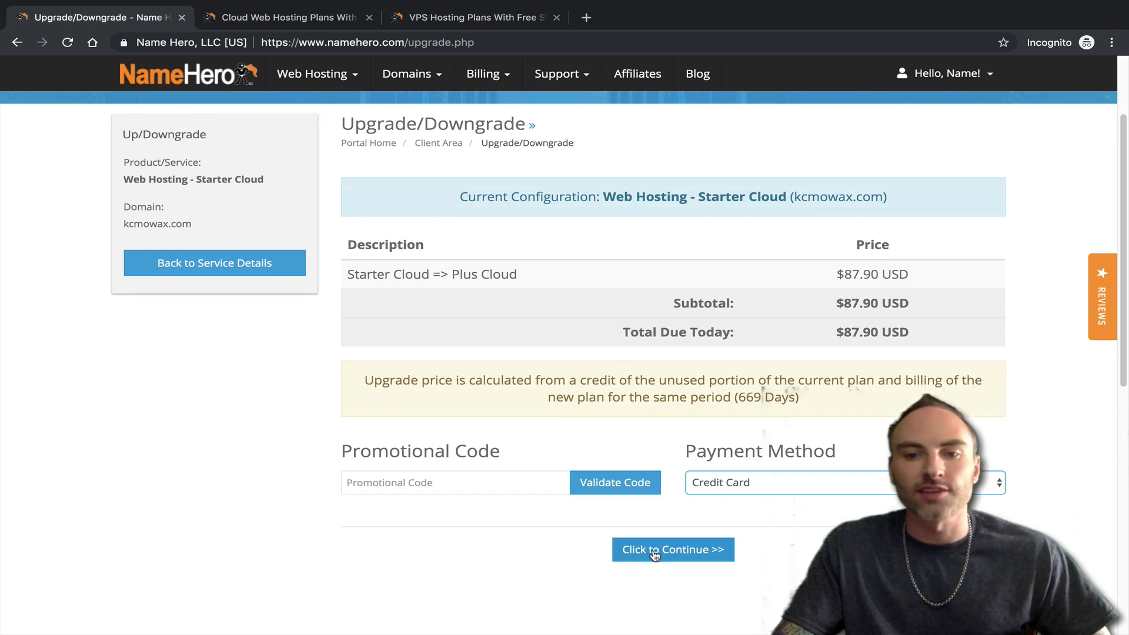
- Proceed to checkout for the upgrade, then go back to the client area dashboard via the logo
{"action": "left_click", "coordinate": [655, 550]}
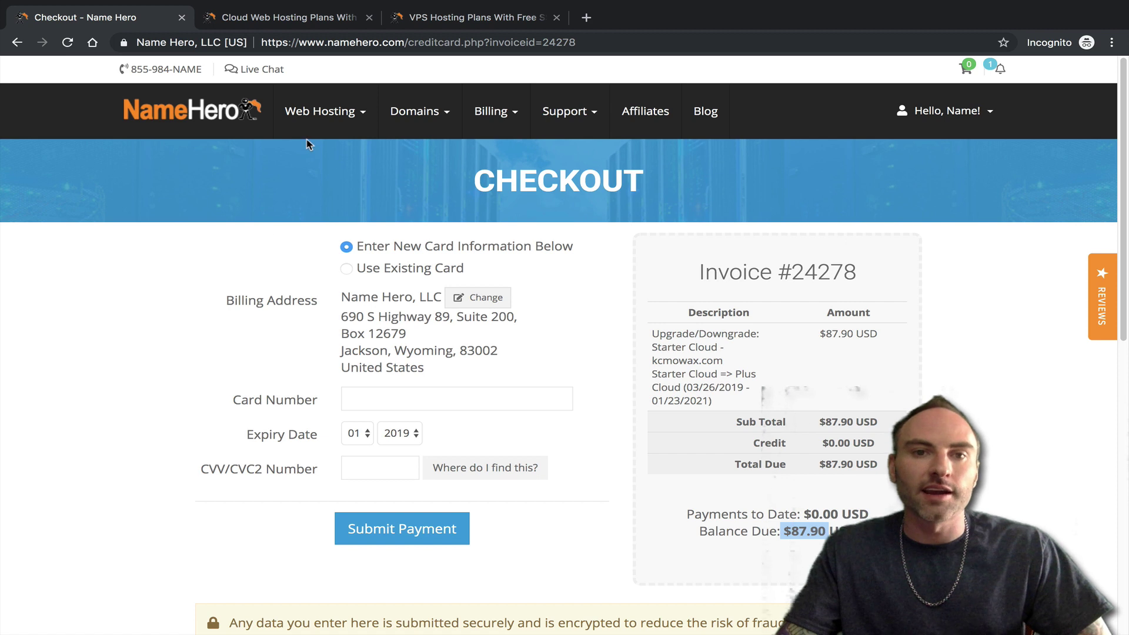
{"action": "left_click", "coordinate": [224, 119]}
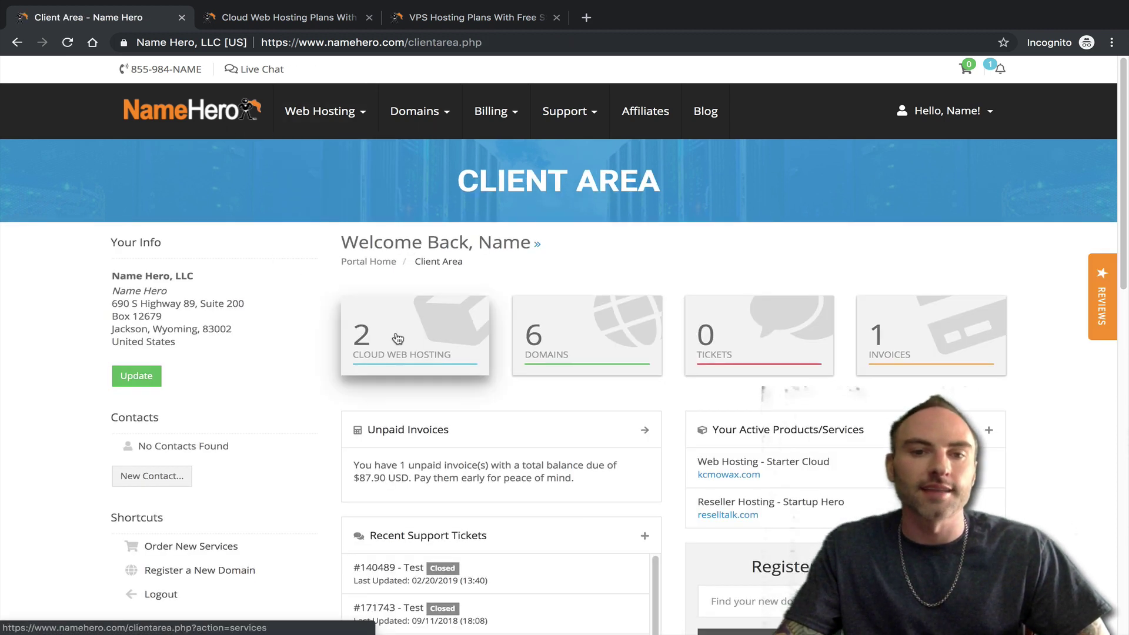
{"action": "left_click", "coordinate": [396, 335]}
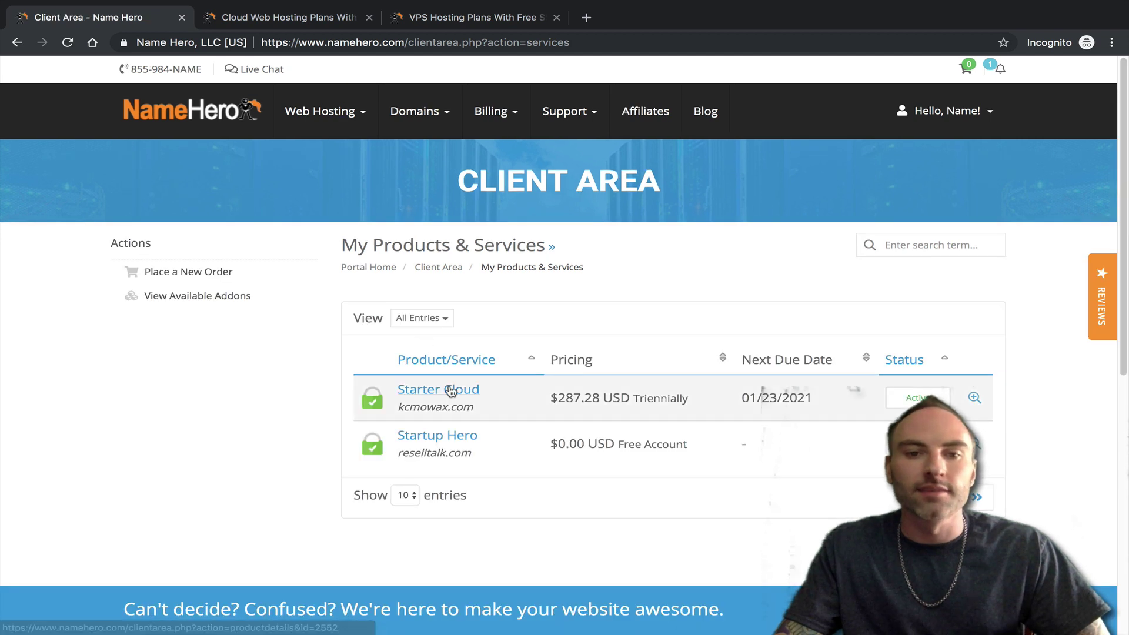
{"action": "left_click", "coordinate": [448, 401]}
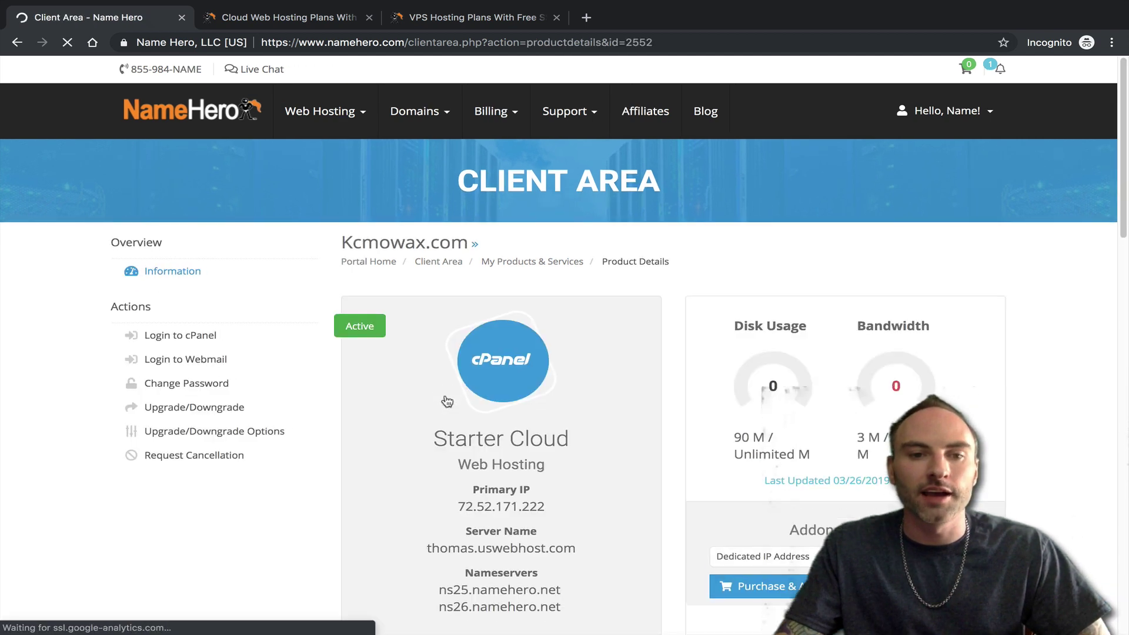
{"action": "left_click", "coordinate": [195, 408]}
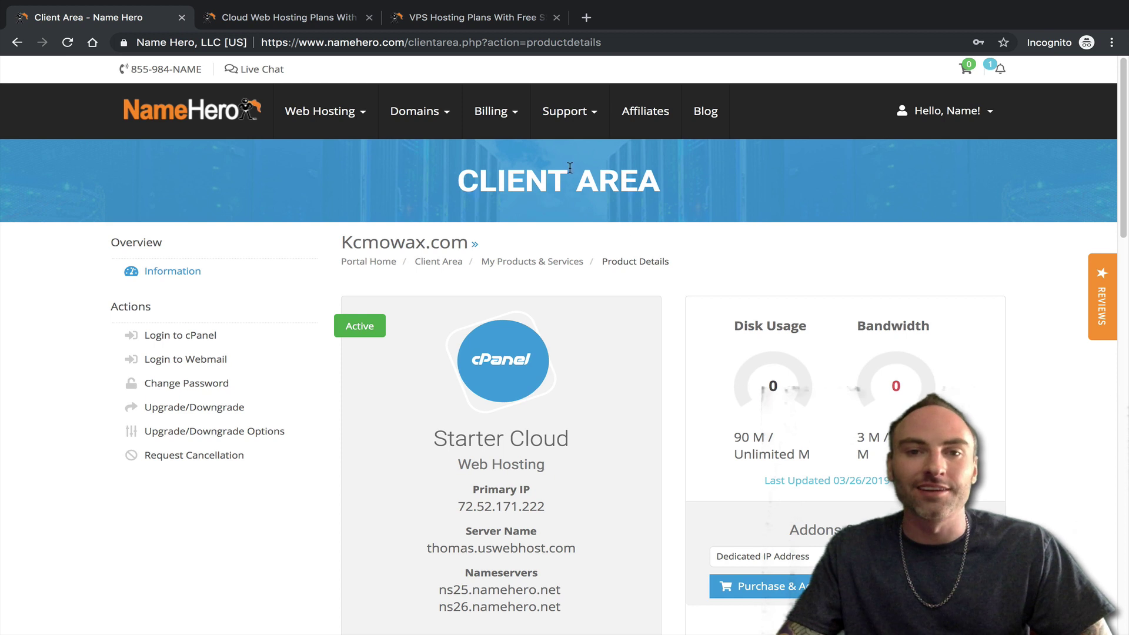
{"action": "mouse_move", "coordinate": [483, 110]}
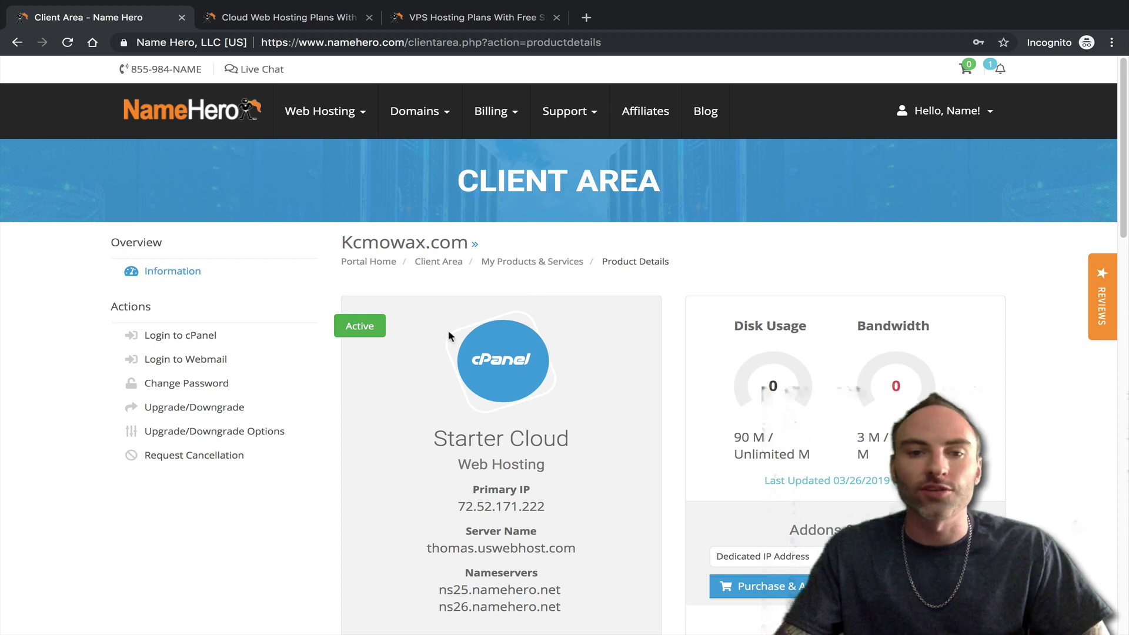
{"action": "left_click", "coordinate": [176, 123]}
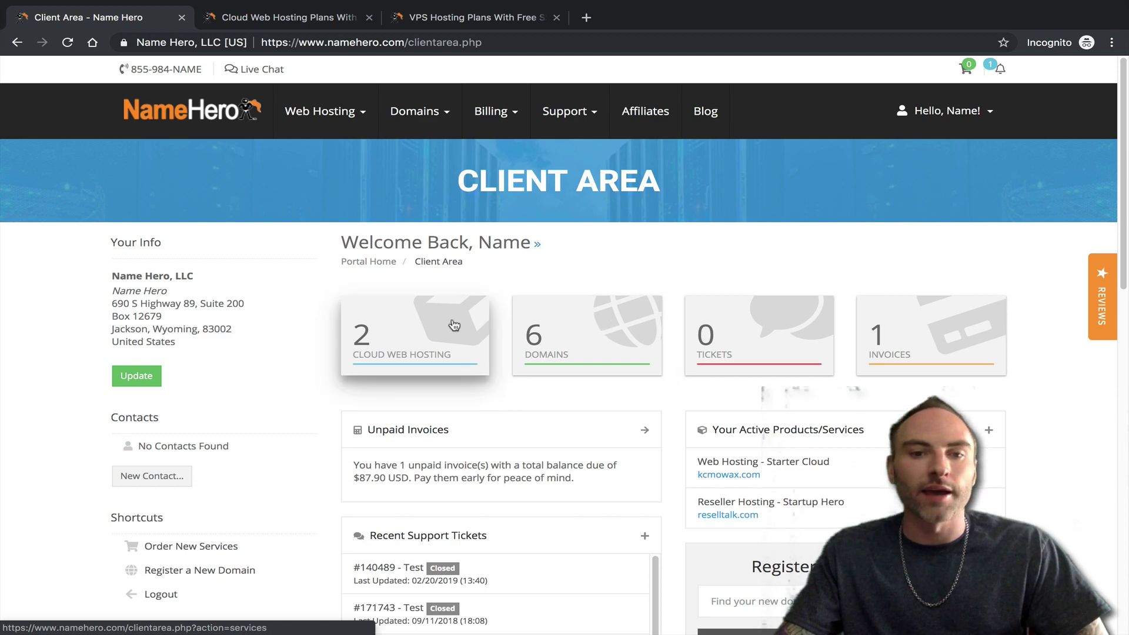
- Open the Startup Hero reseller plan's Upgrade/Downgrade options and review the package names
{"action": "left_click", "coordinate": [368, 354]}
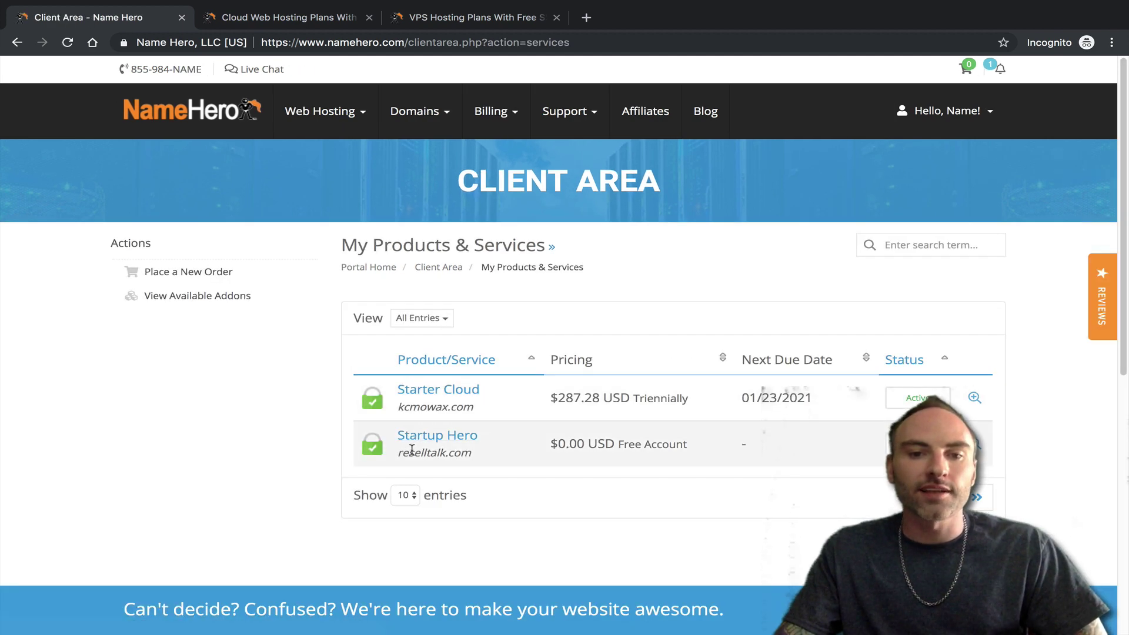
{"action": "left_click", "coordinate": [445, 440]}
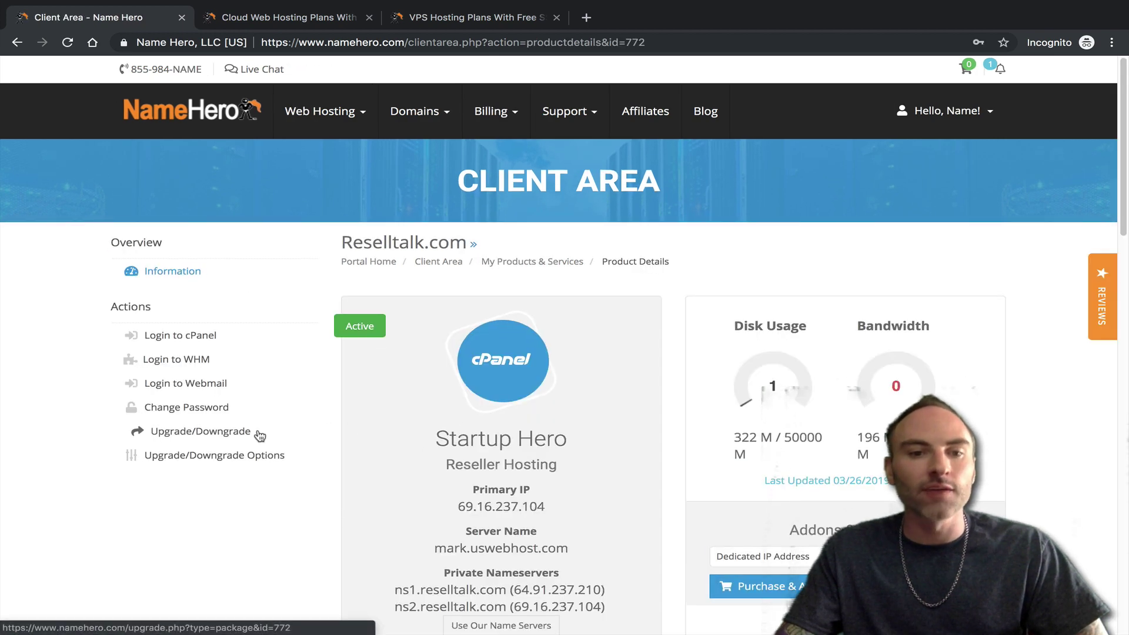
{"action": "left_click", "coordinate": [280, 439]}
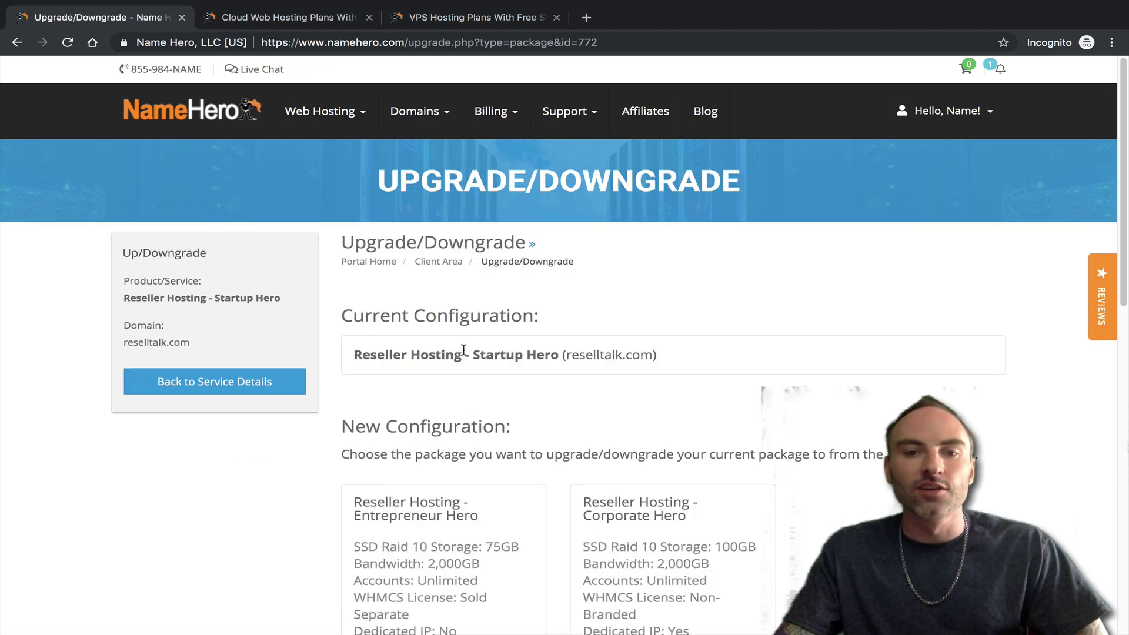
{"action": "scroll", "coordinate": [550, 427], "scroll_direction": "down", "scroll_amount": 3}
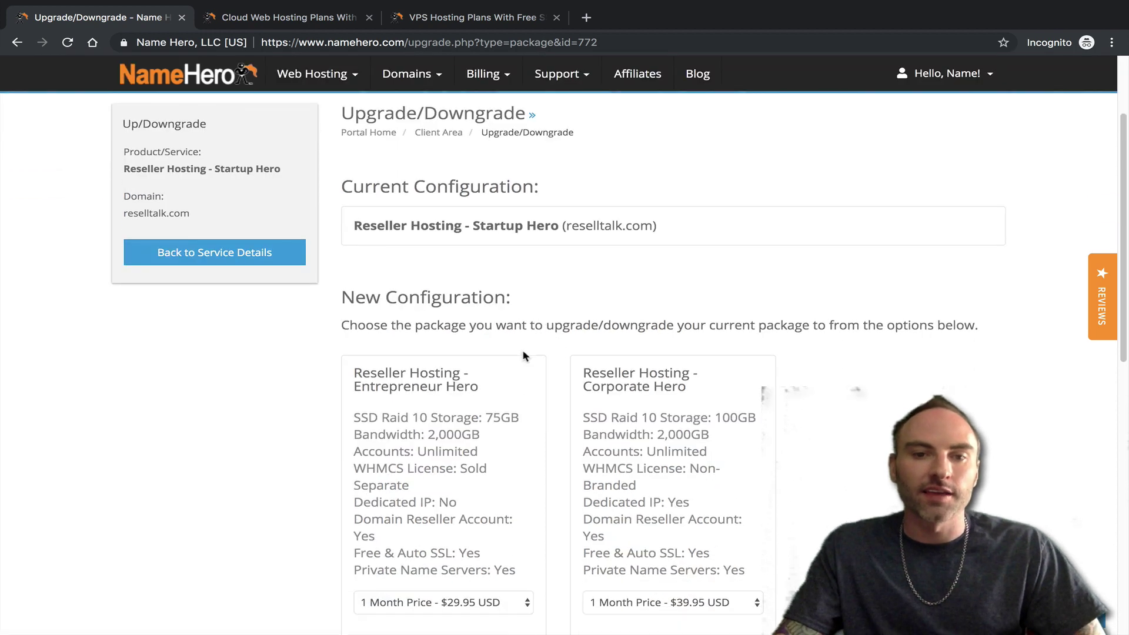
{"action": "scroll", "coordinate": [454, 387], "scroll_direction": "down", "scroll_amount": 2}
{"action": "left_click_drag", "start_coordinate": [394, 314], "coordinate": [682, 318]}
{"action": "left_click", "coordinate": [675, 328]}
{"action": "scroll", "coordinate": [647, 382], "scroll_direction": "down", "scroll_amount": 1}
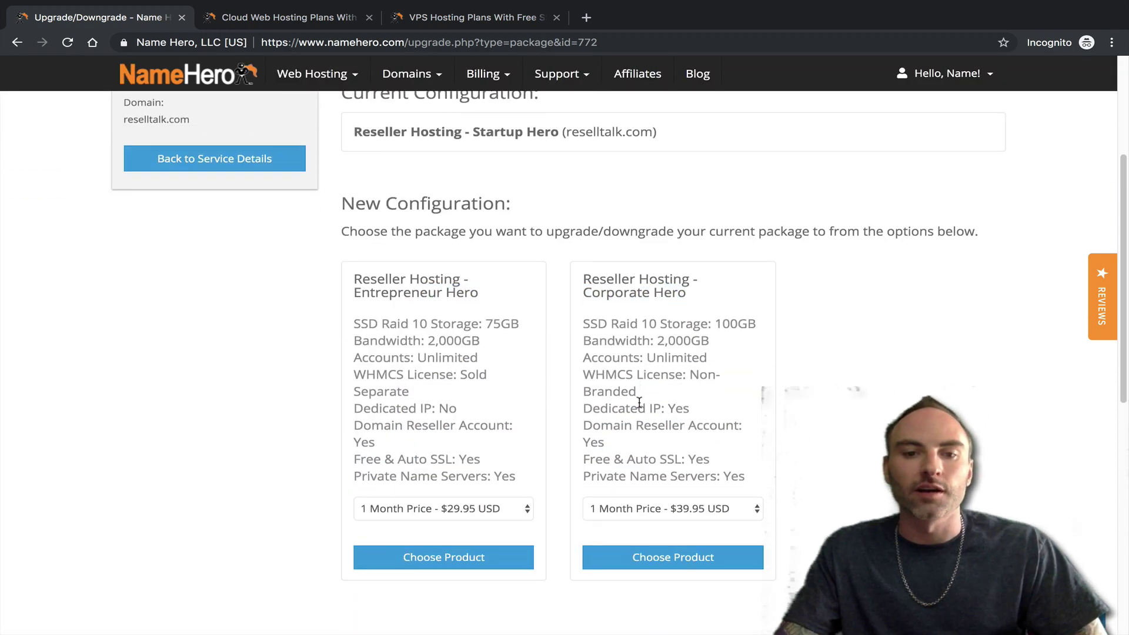
- Browse the Entrepreneur Hero and Corporate Hero billing-period prices, leaving the 1 month price
{"action": "left_click", "coordinate": [525, 508]}
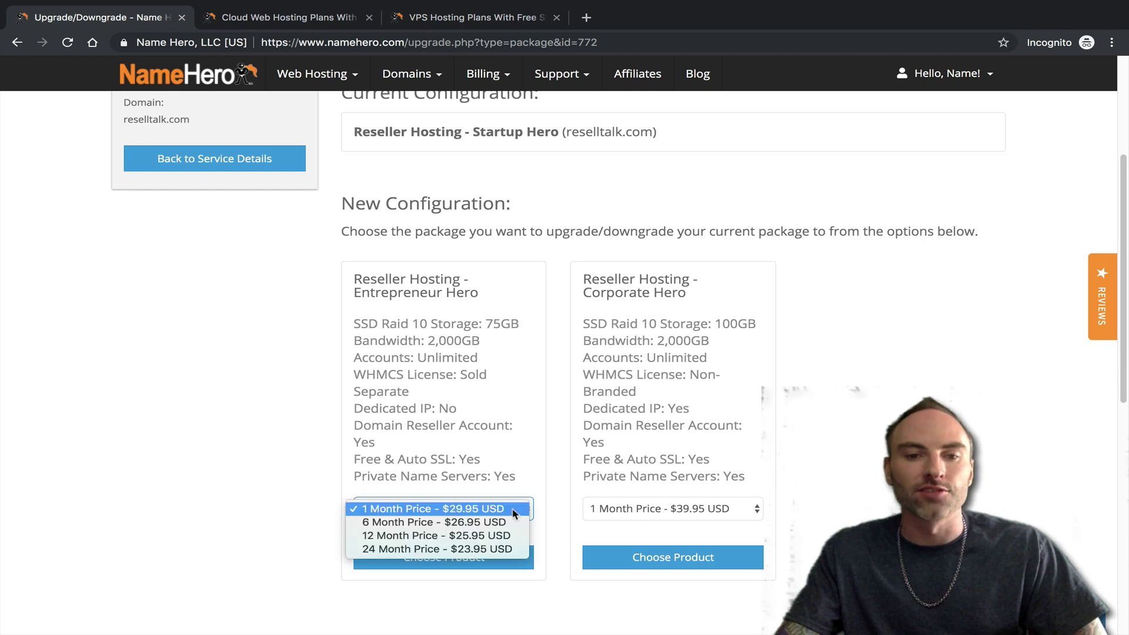
{"action": "left_click", "coordinate": [659, 511]}
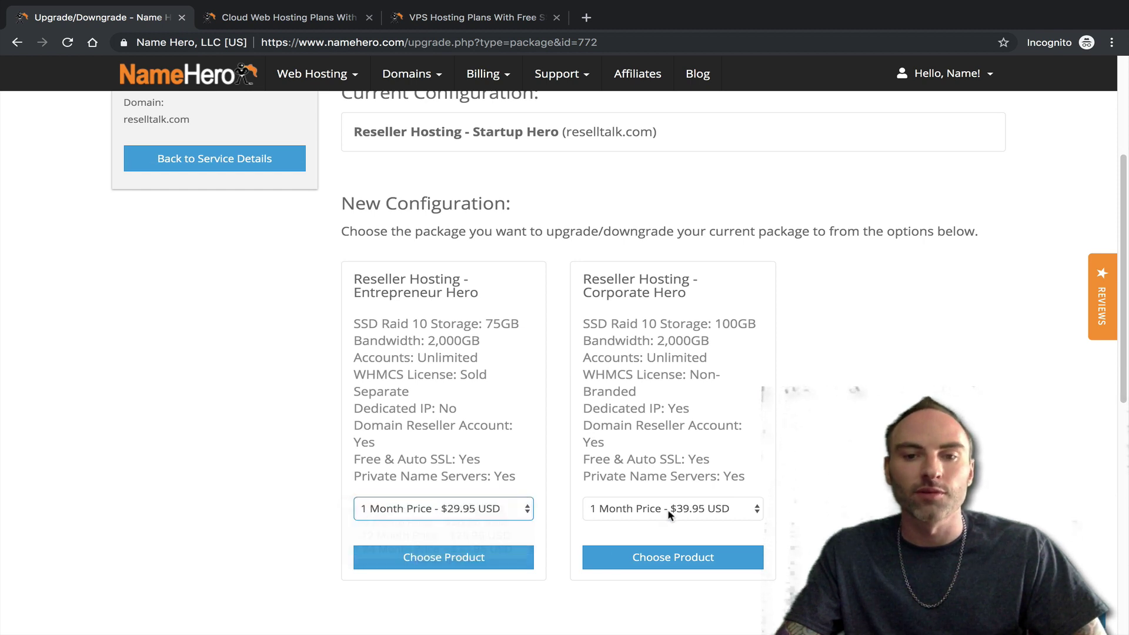
{"action": "left_click", "coordinate": [660, 510]}
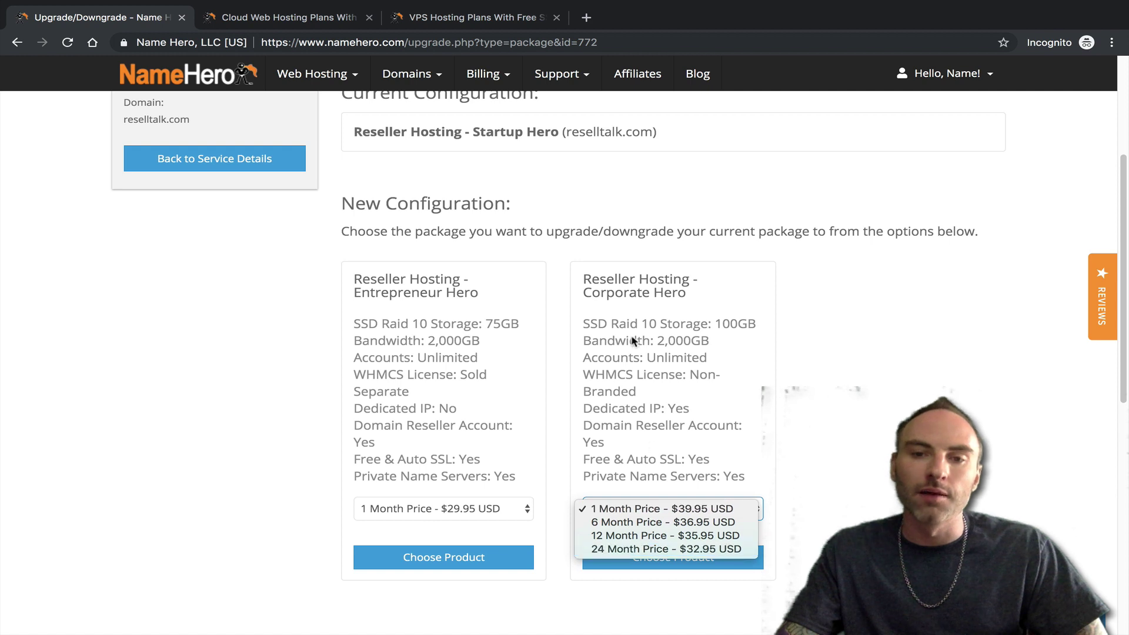
{"action": "left_click", "coordinate": [664, 509]}
{"action": "left_click", "coordinate": [668, 509]}
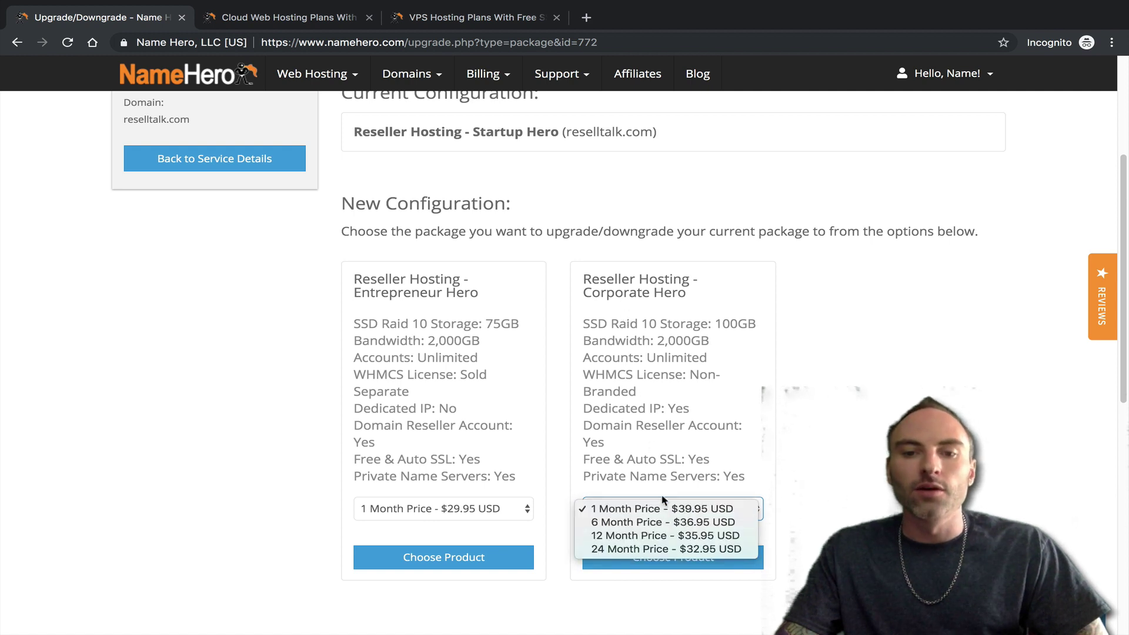
{"action": "left_click", "coordinate": [653, 509]}
{"action": "left_click", "coordinate": [647, 509]}
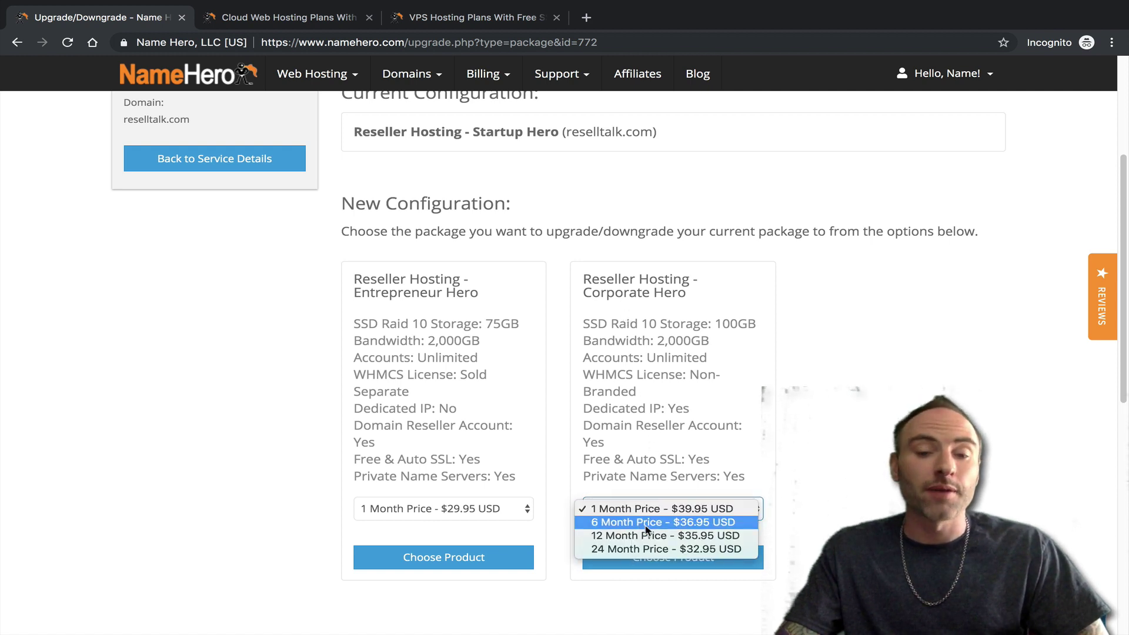
{"action": "left_click", "coordinate": [656, 405]}
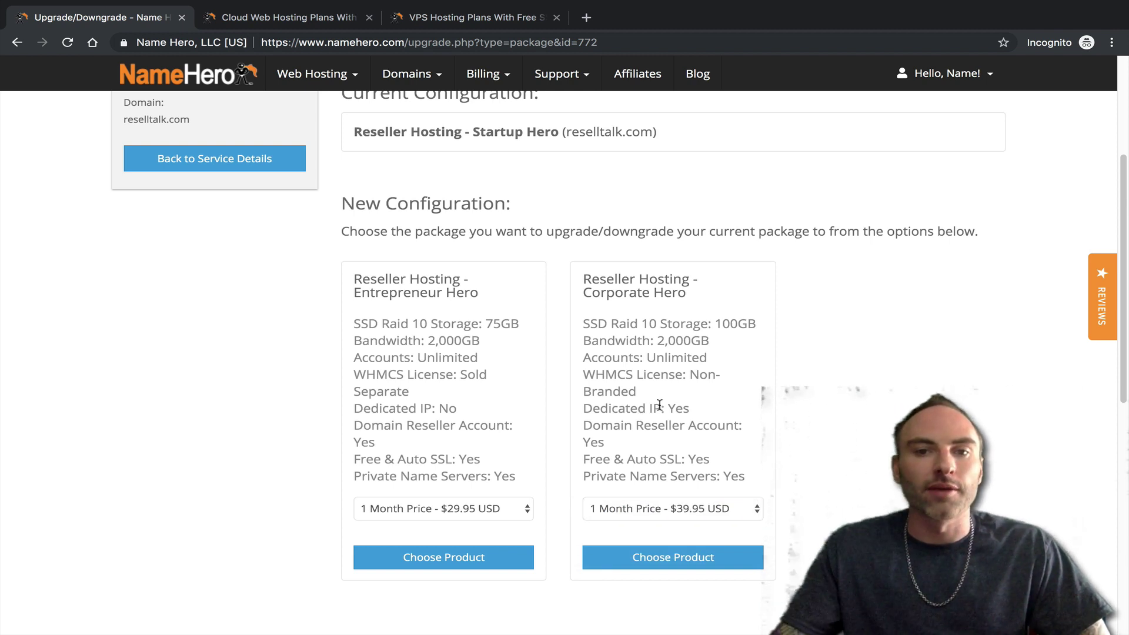
- Set Corporate Hero to 24 Month Price - $32.95 USD and choose it
{"action": "left_click", "coordinate": [739, 503]}
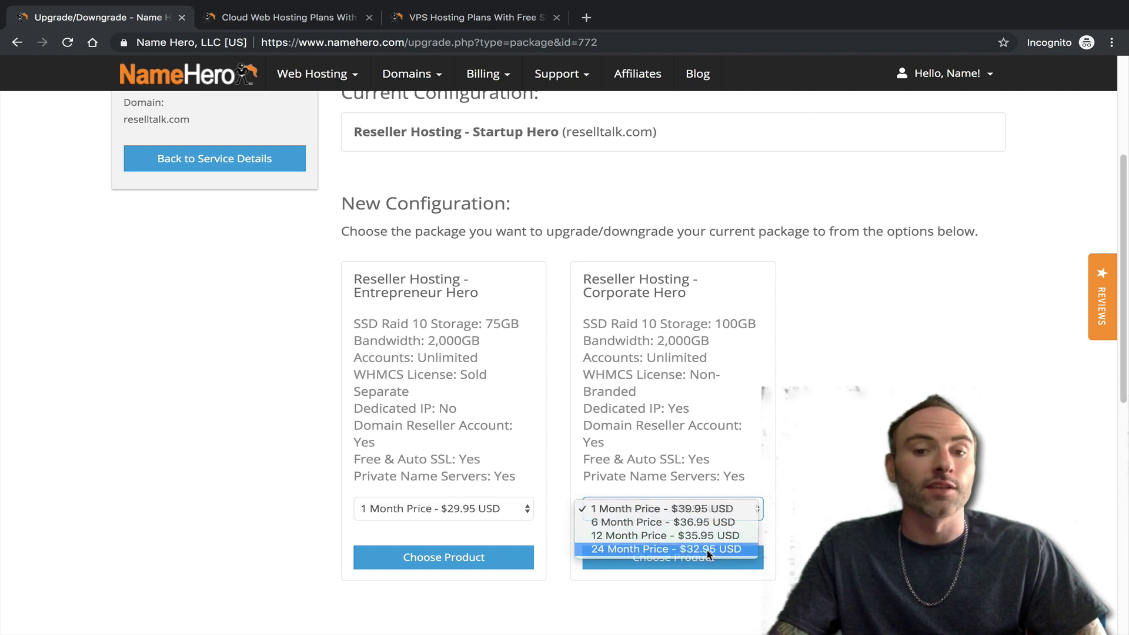
{"action": "left_click", "coordinate": [711, 550]}
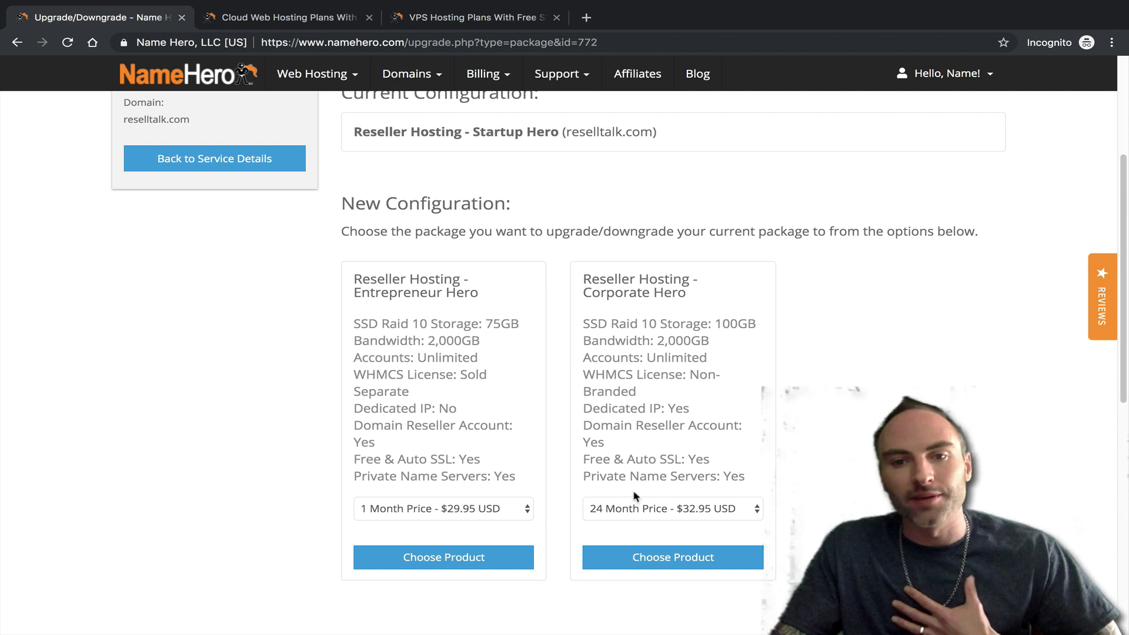
{"action": "scroll", "coordinate": [641, 485], "scroll_direction": "down", "scroll_amount": 1}
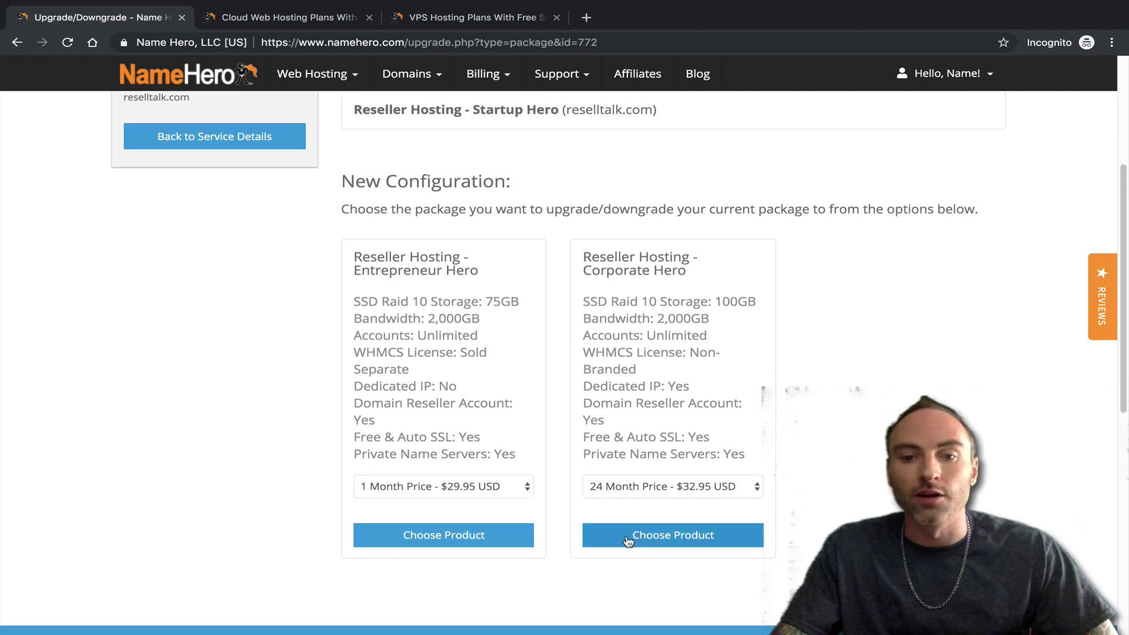
{"action": "left_click", "coordinate": [661, 532]}
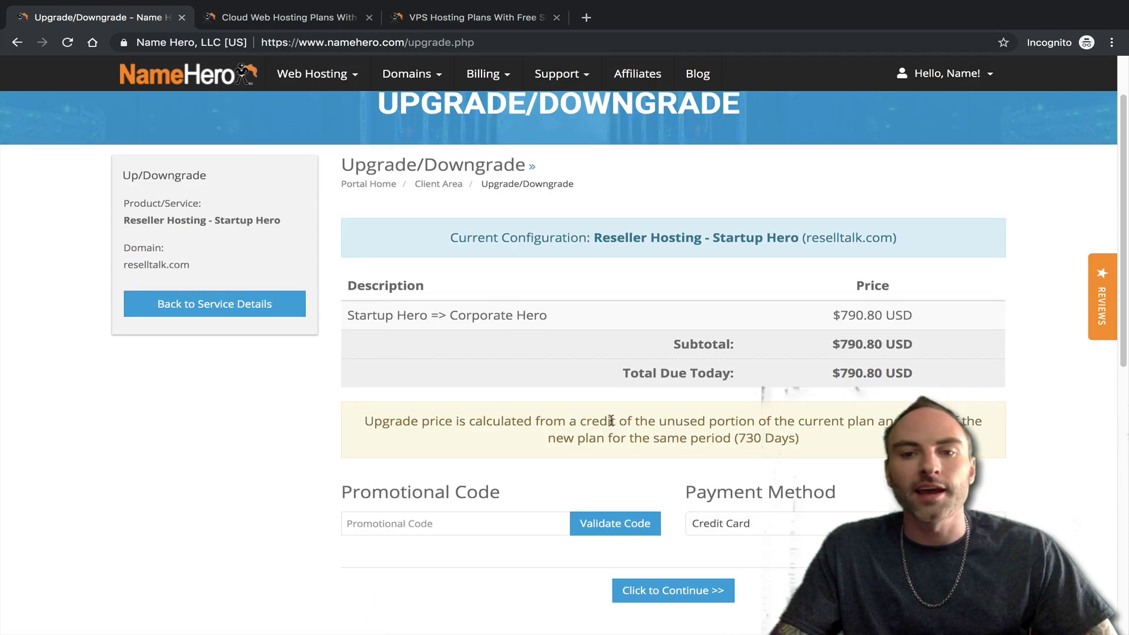
- Review the Startup Hero => Corporate Hero summary ($790.80 due today), keeping Credit Card payment
{"action": "scroll", "coordinate": [647, 412], "scroll_direction": "down", "scroll_amount": 1}
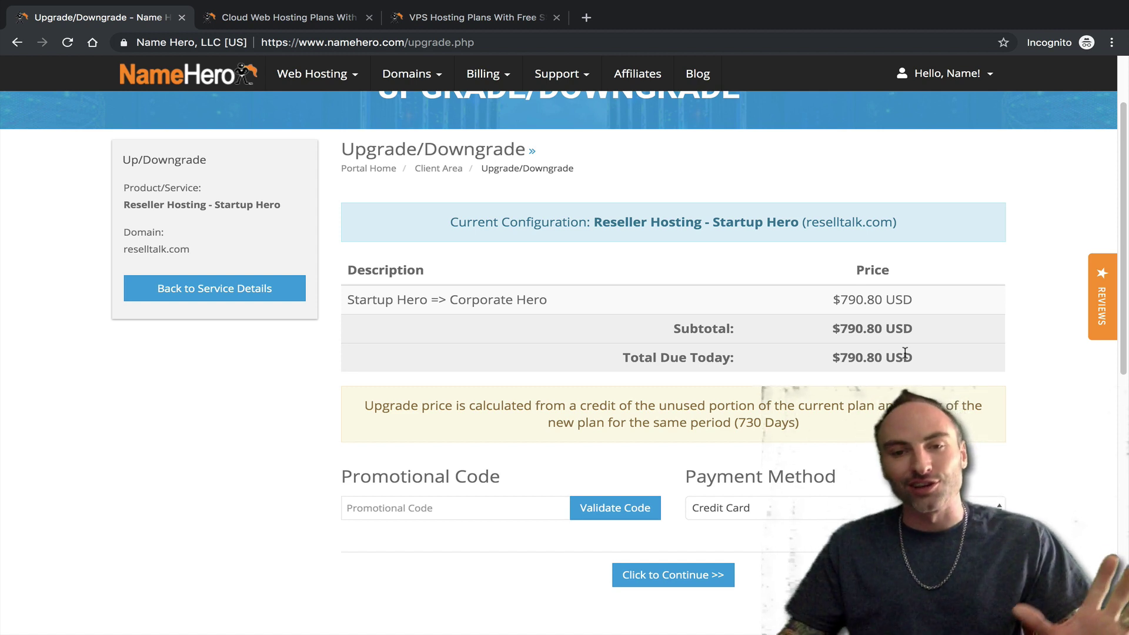
{"action": "scroll", "coordinate": [806, 352], "scroll_direction": "up", "scroll_amount": 2}
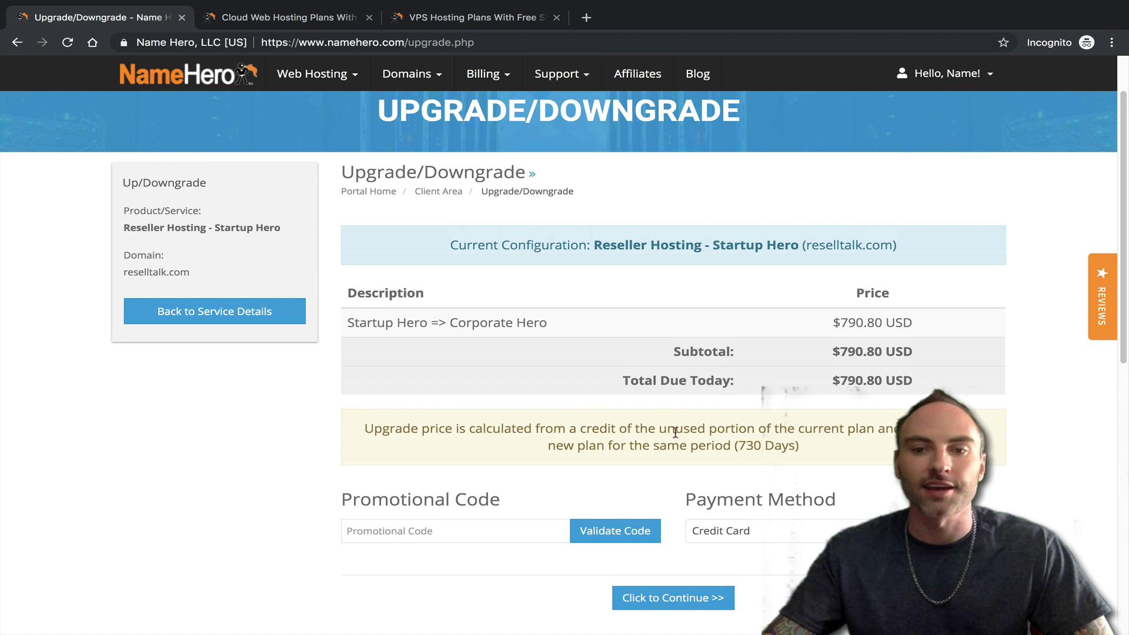
{"action": "scroll", "coordinate": [765, 447], "scroll_direction": "down", "scroll_amount": 2}
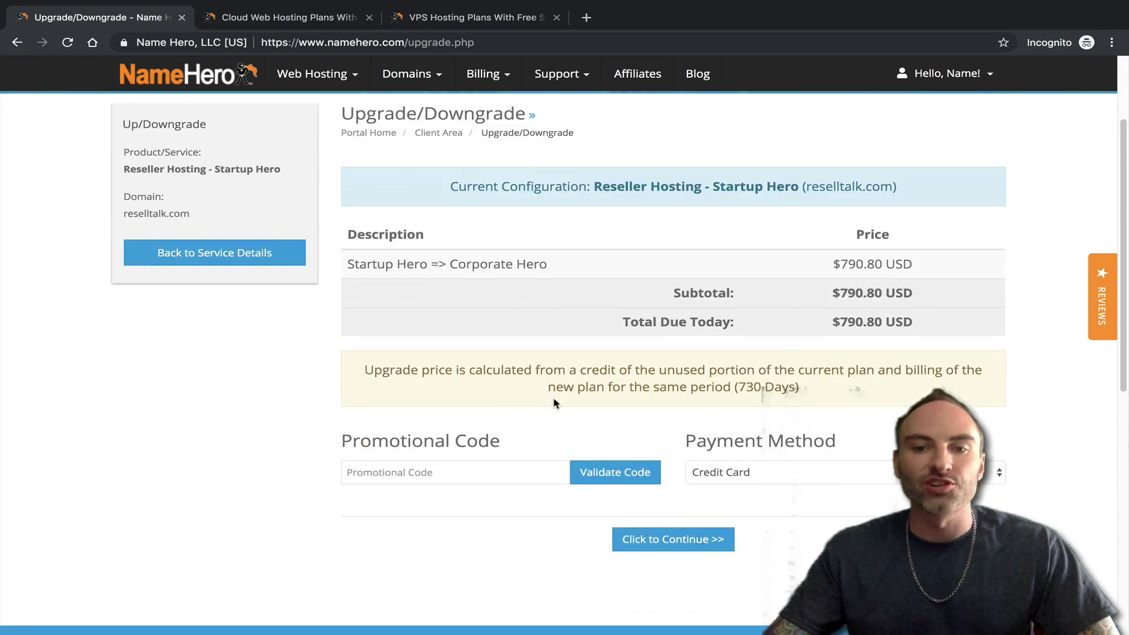
{"action": "left_click", "coordinate": [749, 462]}
{"action": "left_click", "coordinate": [718, 379]}
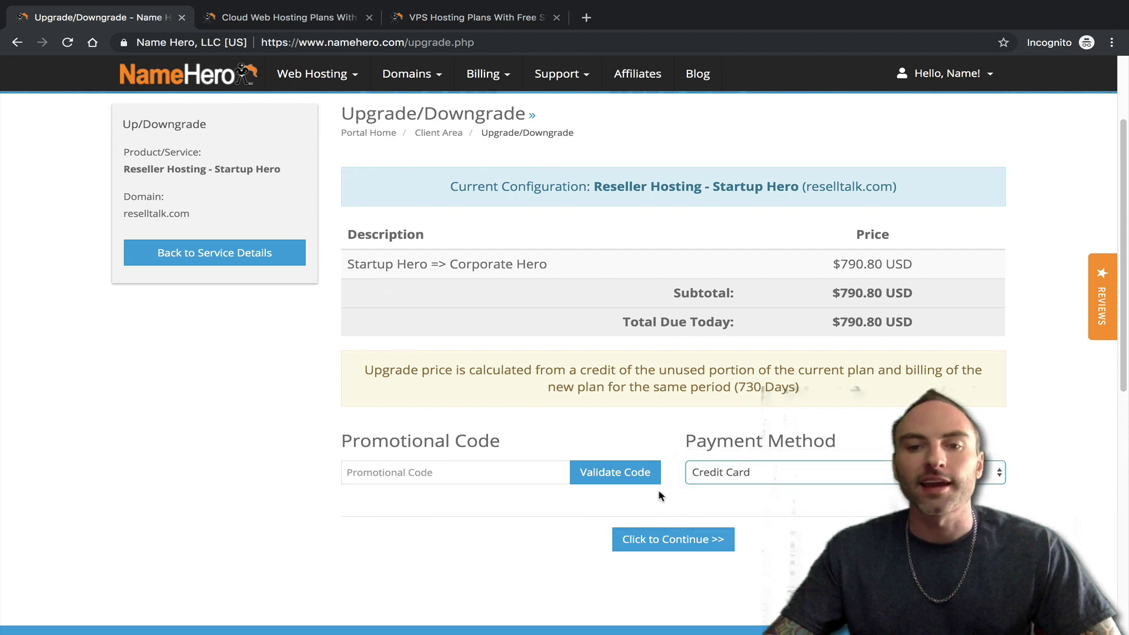
{"action": "scroll", "coordinate": [617, 517], "scroll_direction": "up", "scroll_amount": 4}
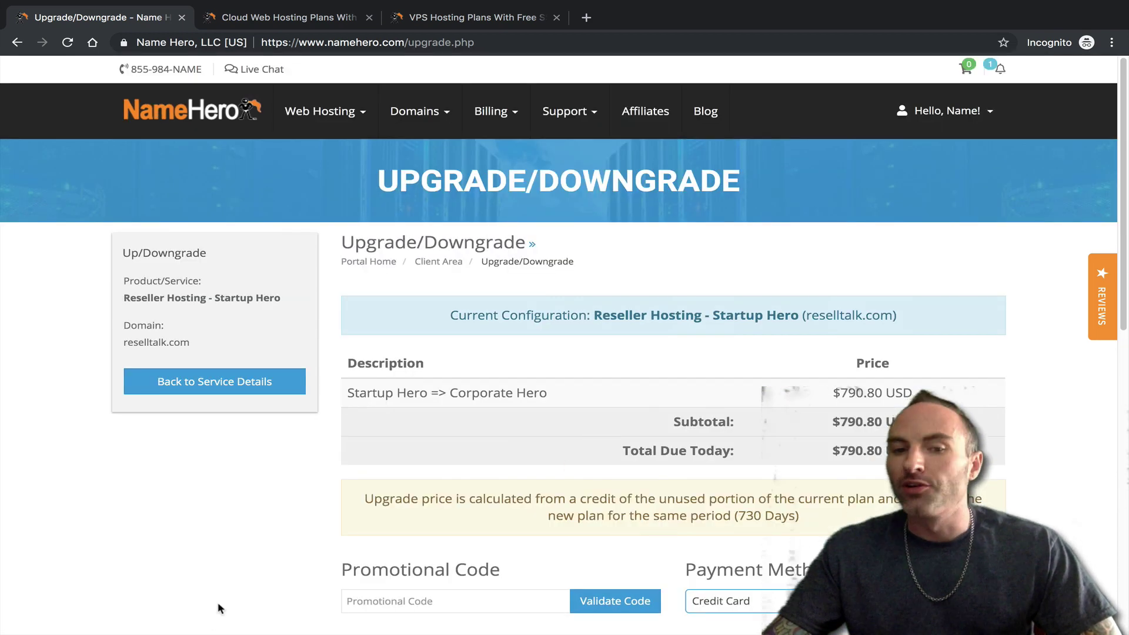
{"action": "scroll", "coordinate": [411, 526], "scroll_direction": "down", "scroll_amount": 1}
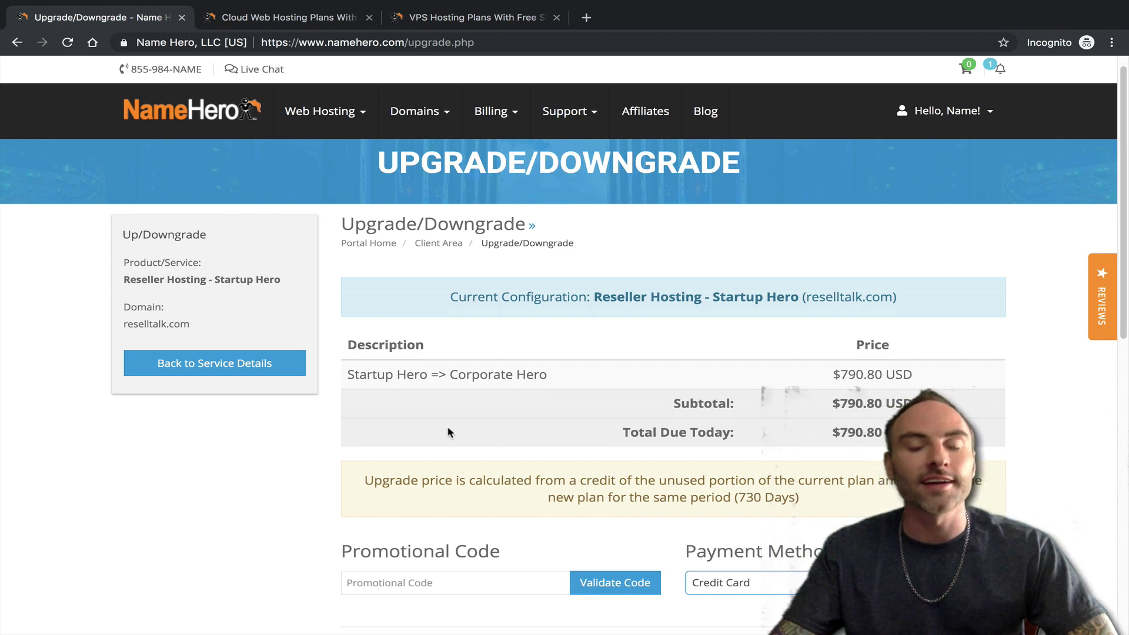
{"action": "scroll", "coordinate": [432, 423], "scroll_direction": "up", "scroll_amount": 1}
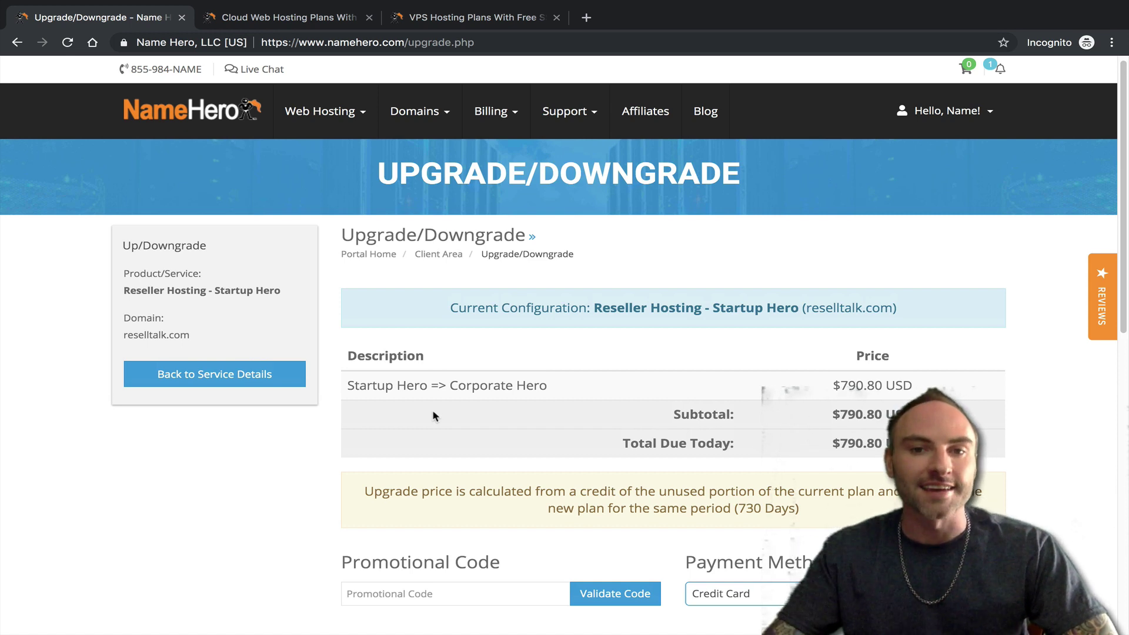
{"action": "scroll", "coordinate": [656, 473], "scroll_direction": "down", "scroll_amount": 2}
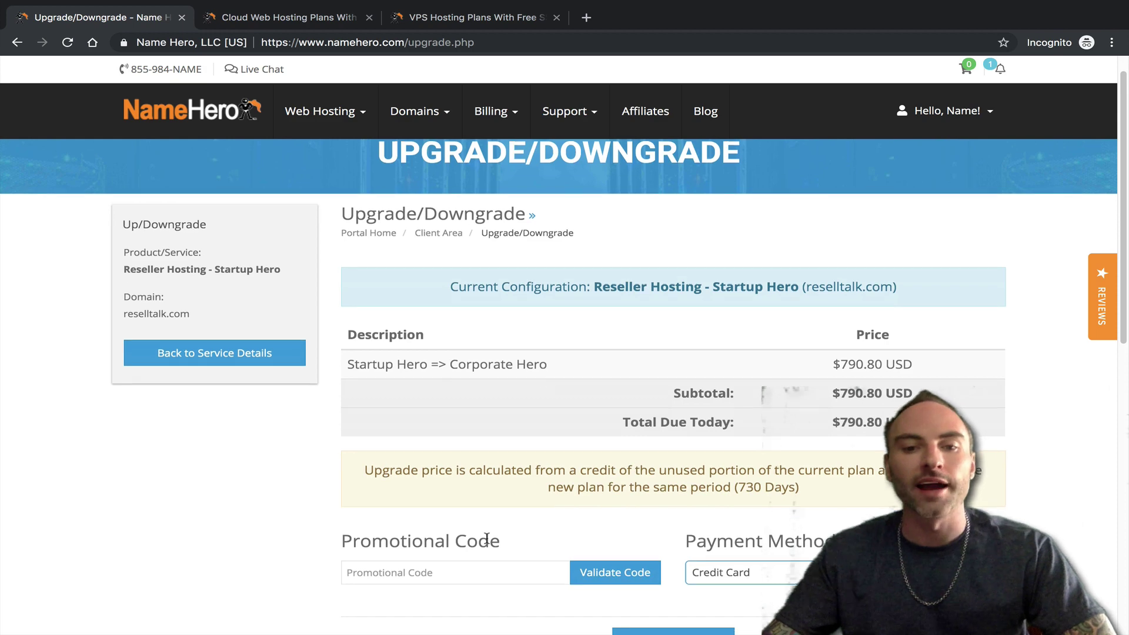
{"action": "scroll", "coordinate": [567, 457], "scroll_direction": "down", "scroll_amount": 3}
{"action": "scroll", "coordinate": [565, 333], "scroll_direction": "up", "scroll_amount": 4}
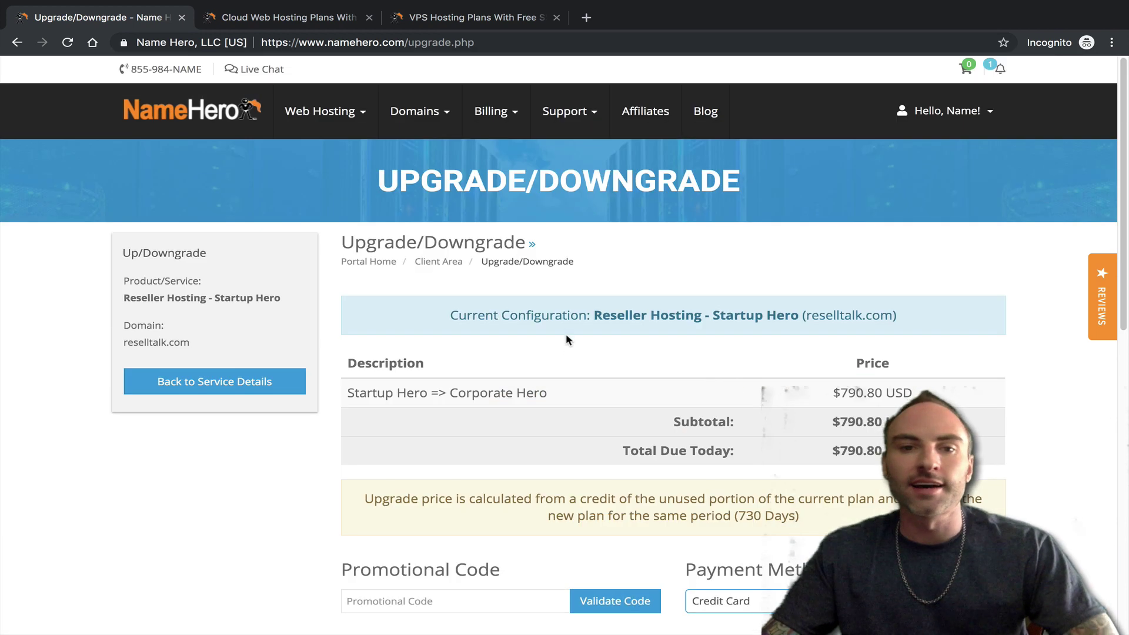
- Return from the dashboard to the Startup Hero Upgrade/Downgrade page
{"action": "left_click", "coordinate": [180, 107]}
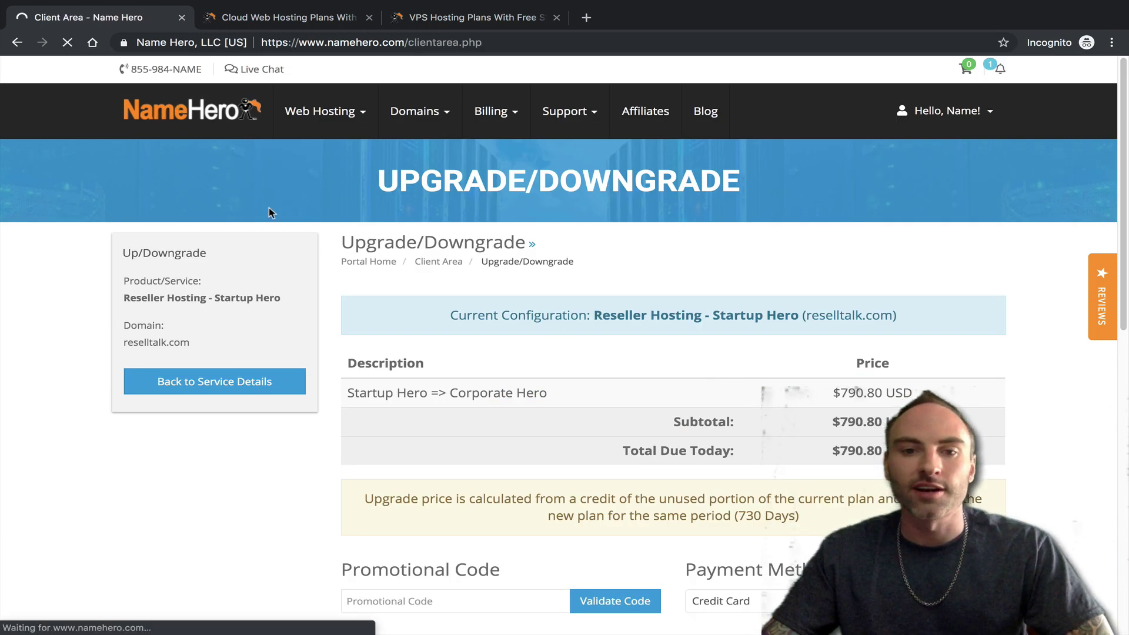
{"action": "left_click", "coordinate": [421, 336]}
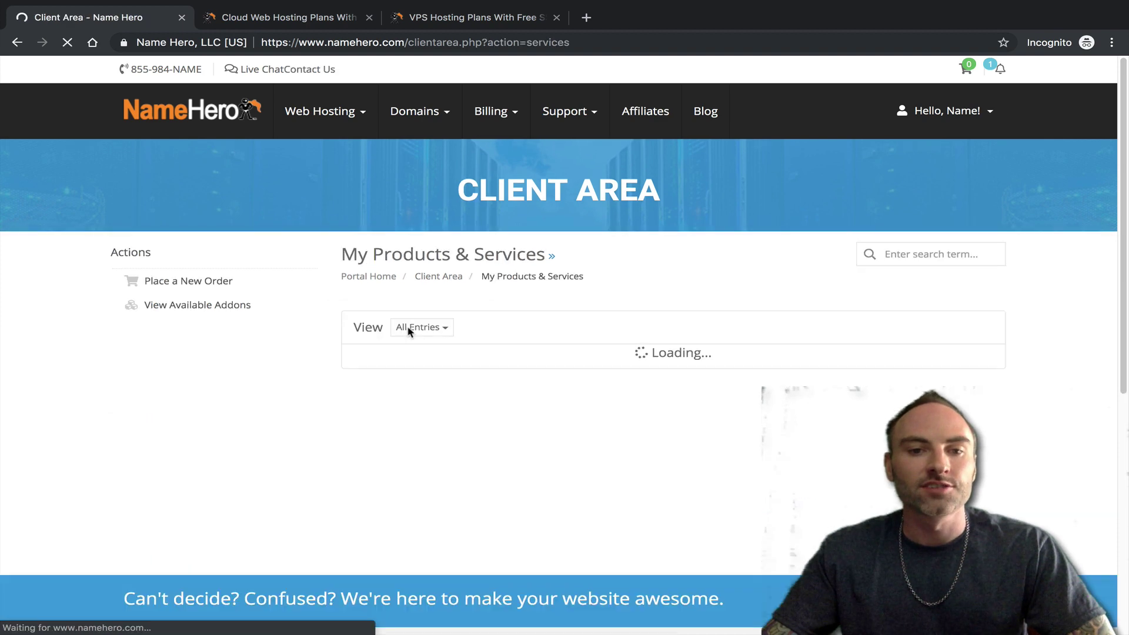
{"action": "left_click", "coordinate": [421, 445]}
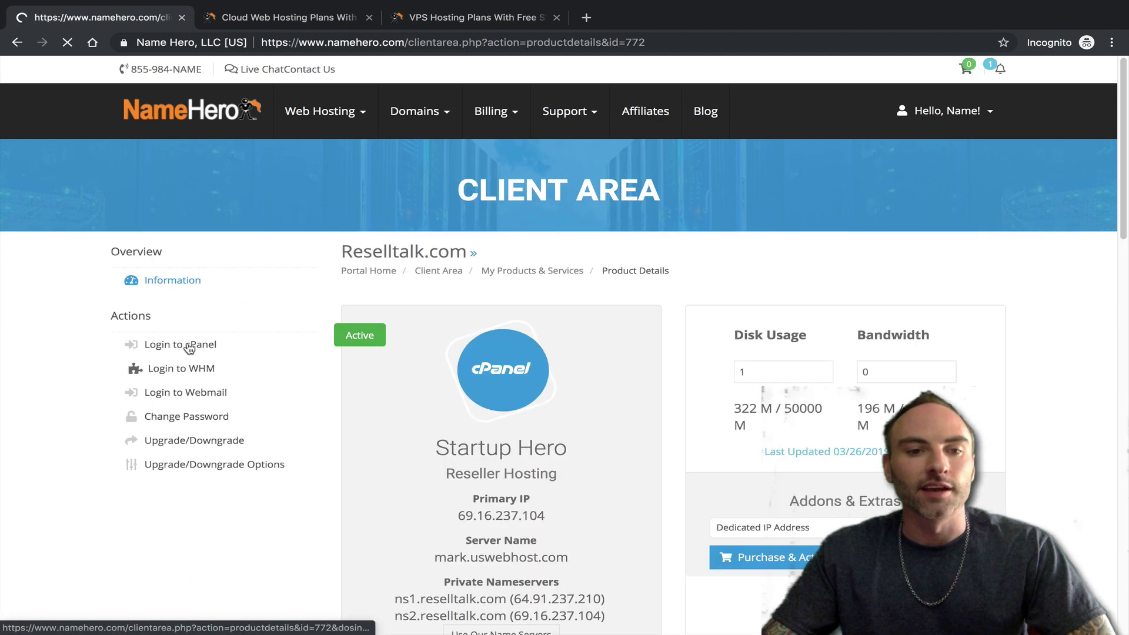
{"action": "left_click", "coordinate": [200, 435]}
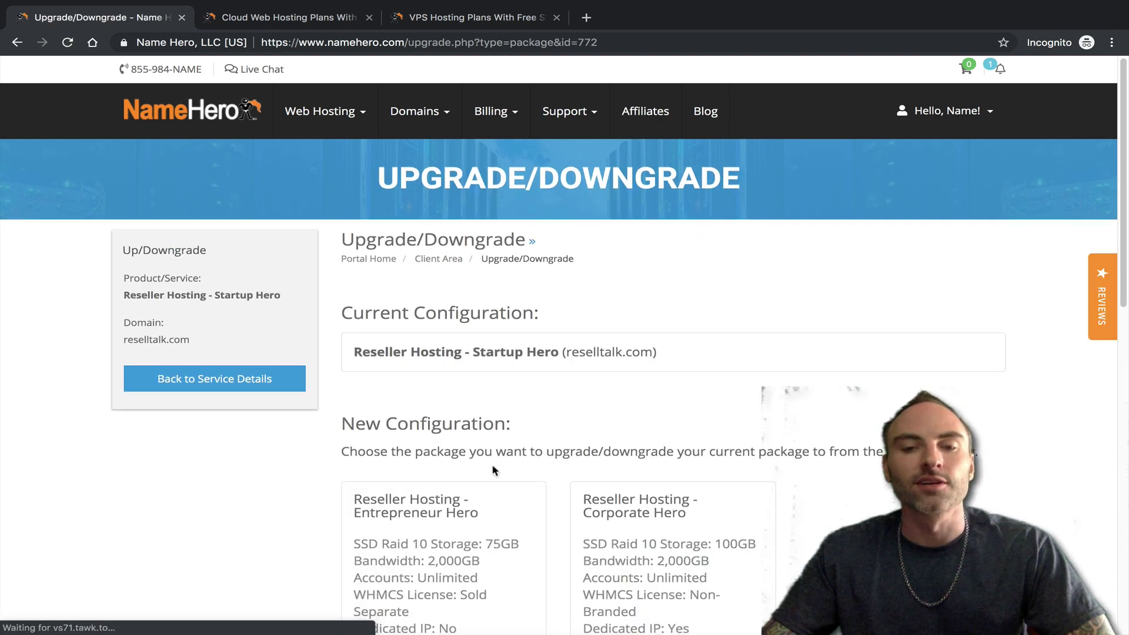
{"action": "scroll", "coordinate": [497, 382], "scroll_direction": "down", "scroll_amount": 4}
- Compare Entrepreneur Hero ($29.95) and Corporate Hero ($39.95) monthly, leaving Corporate at 1 month
{"action": "left_click", "coordinate": [753, 483]}
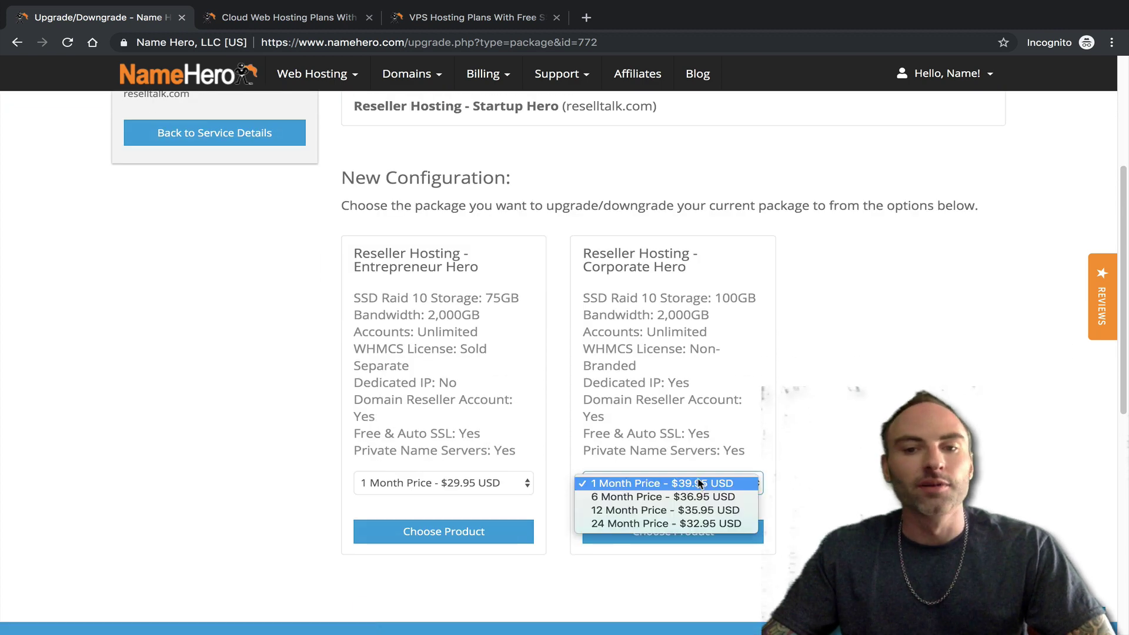
{"action": "left_click", "coordinate": [709, 338]}
{"action": "scroll", "coordinate": [689, 353], "scroll_direction": "up", "scroll_amount": 1}
{"action": "scroll", "coordinate": [689, 352], "scroll_direction": "up", "scroll_amount": 1}
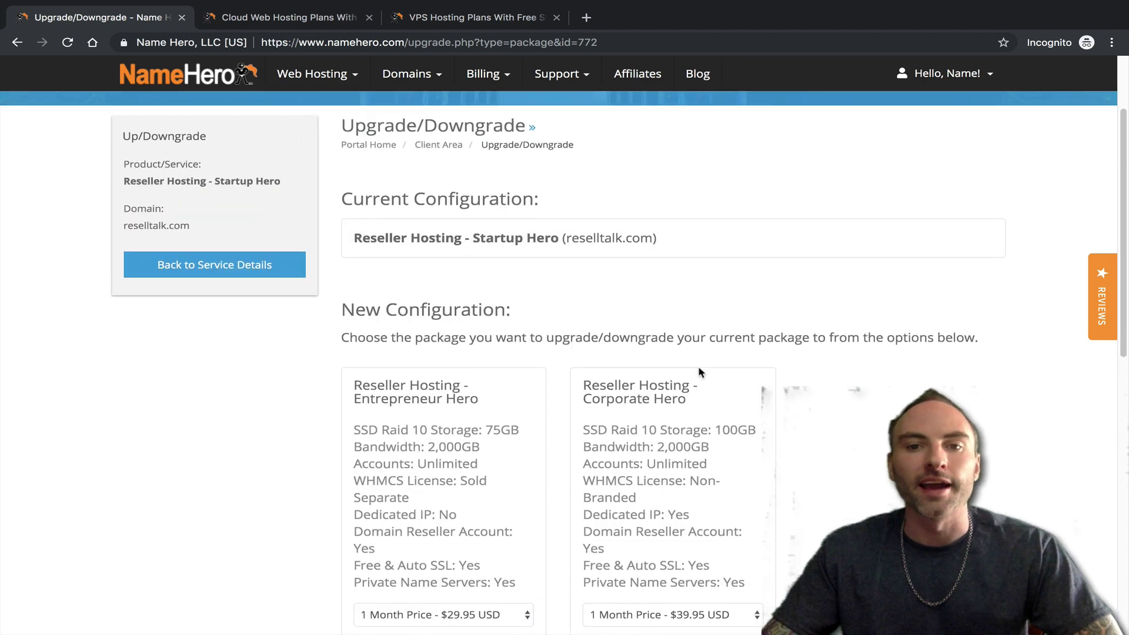
{"action": "scroll", "coordinate": [692, 365], "scroll_direction": "up", "scroll_amount": 1}
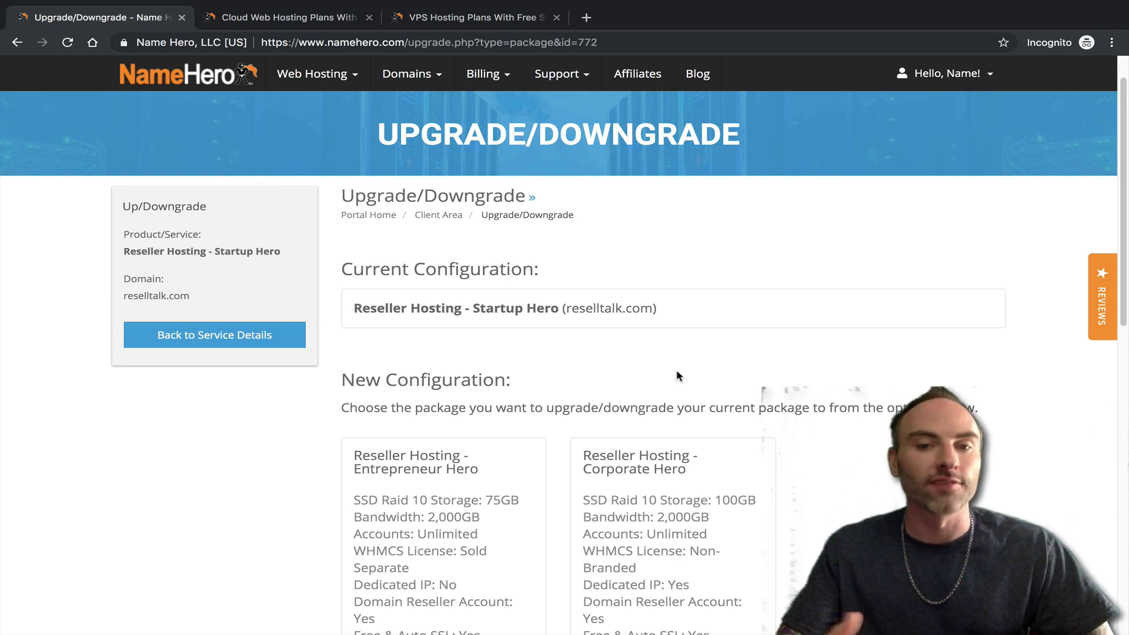
{"action": "scroll", "coordinate": [625, 379], "scroll_direction": "up", "scroll_amount": 1}
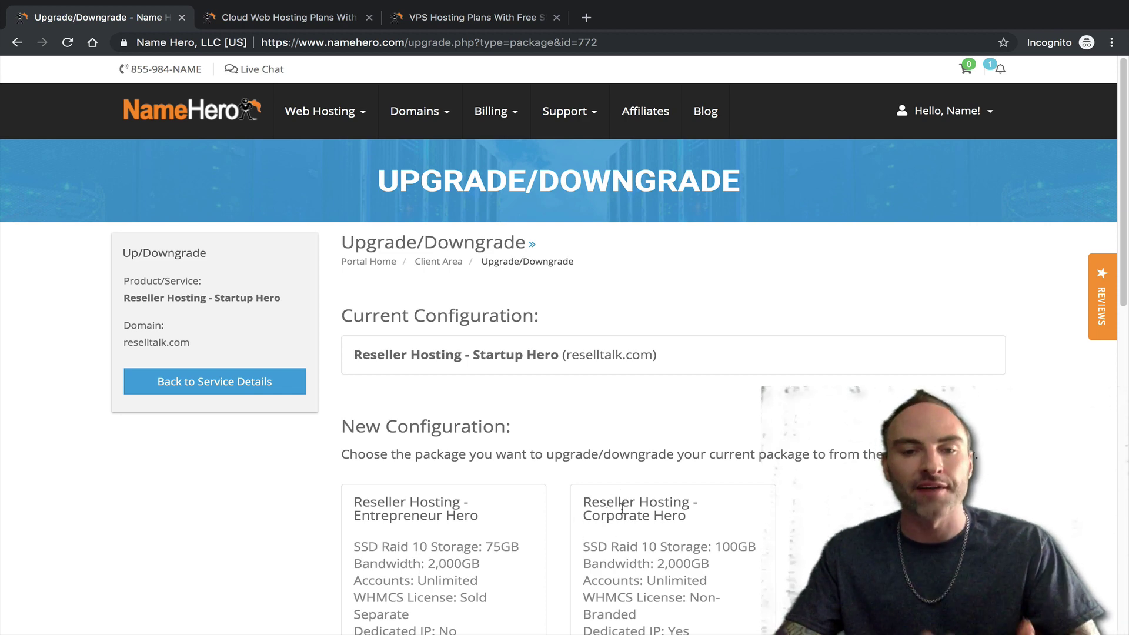
{"action": "scroll", "coordinate": [618, 488], "scroll_direction": "down", "scroll_amount": 3}
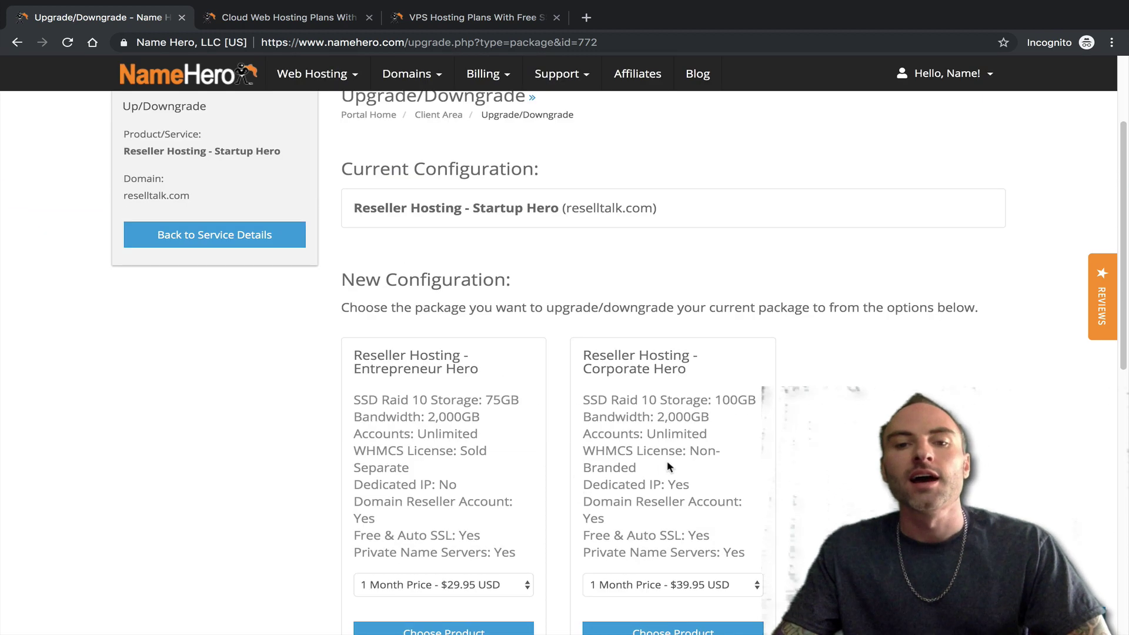
{"action": "scroll", "coordinate": [641, 500], "scroll_direction": "down", "scroll_amount": 2}
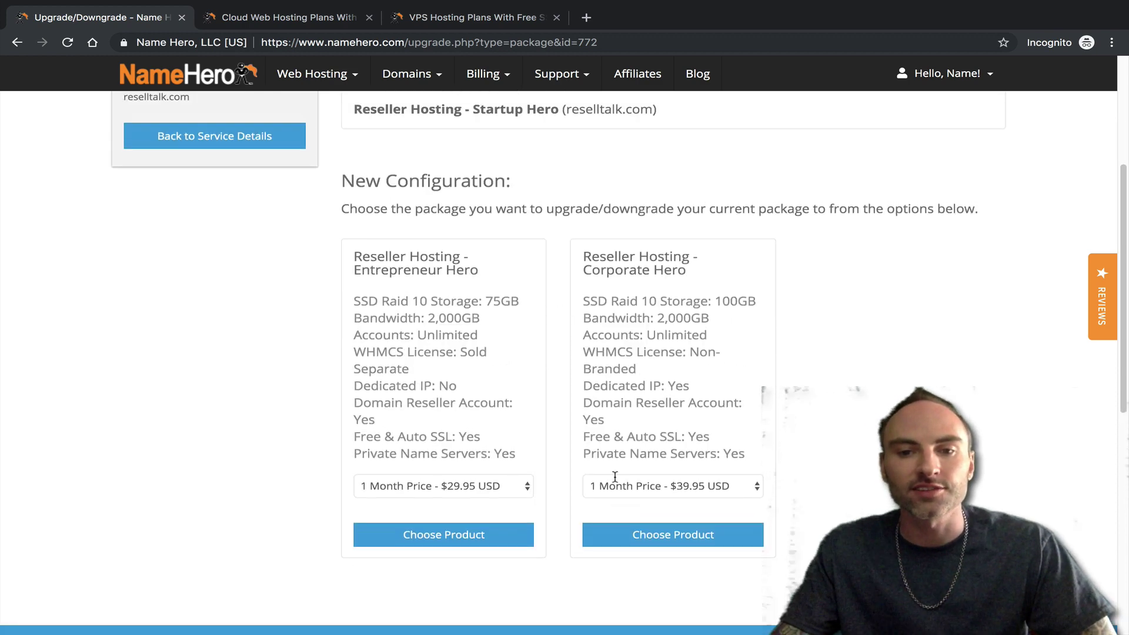
{"action": "scroll", "coordinate": [612, 475], "scroll_direction": "up", "scroll_amount": 5}
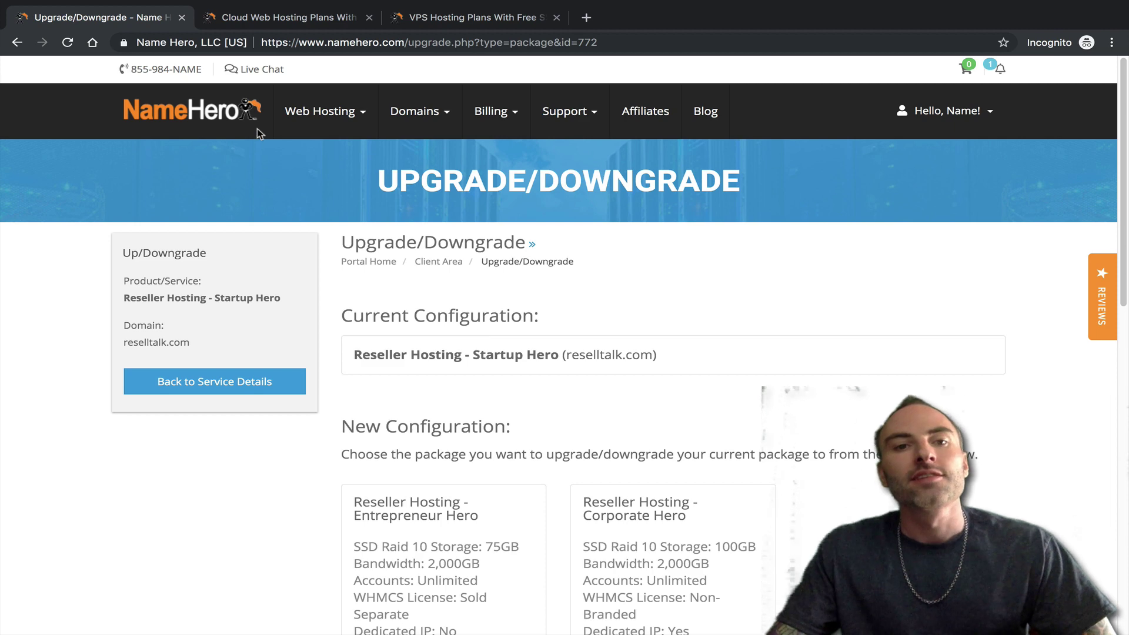
- Open the Reseller Hosting plans in a new tab beside the cloud and VPS plans
{"action": "left_click", "coordinate": [294, 17]}
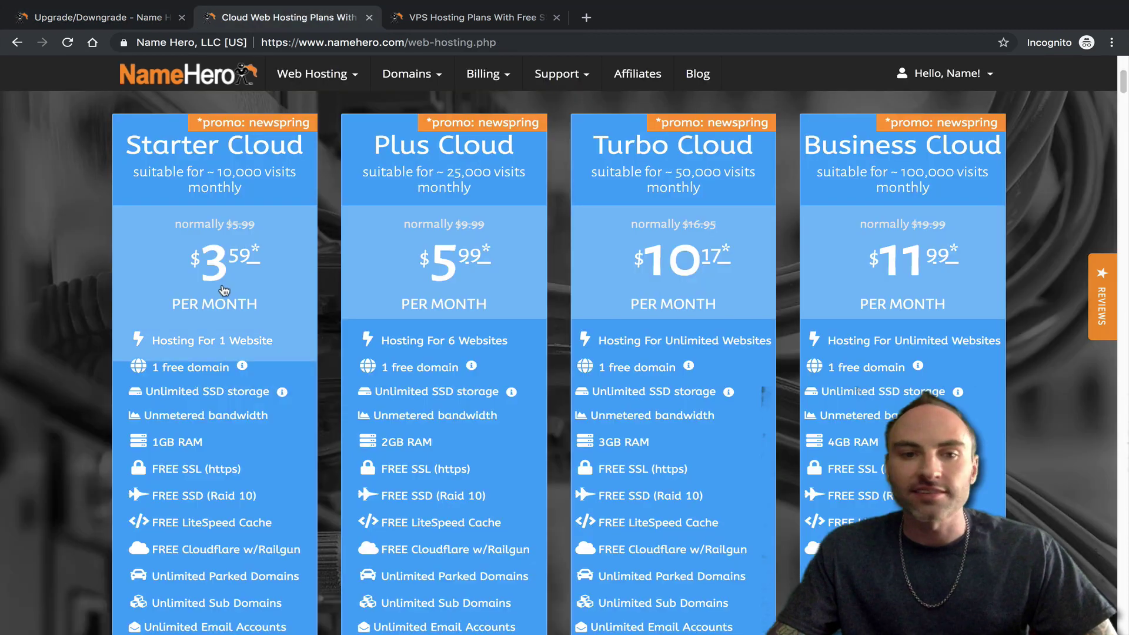
{"action": "left_click", "coordinate": [452, 19]}
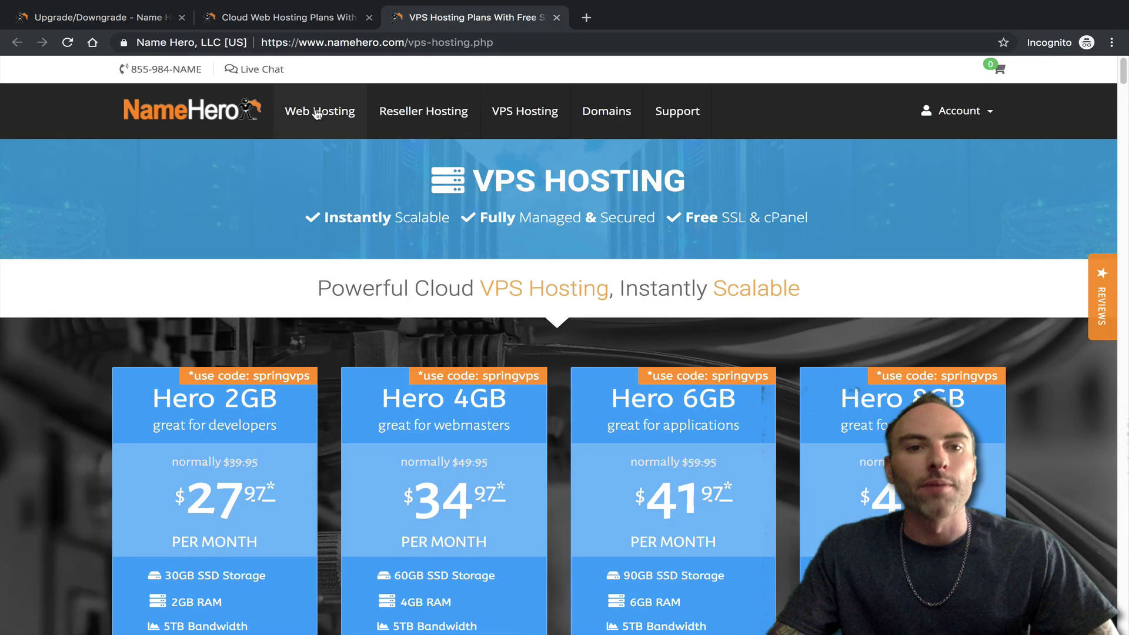
{"action": "middle_click", "coordinate": [388, 112]}
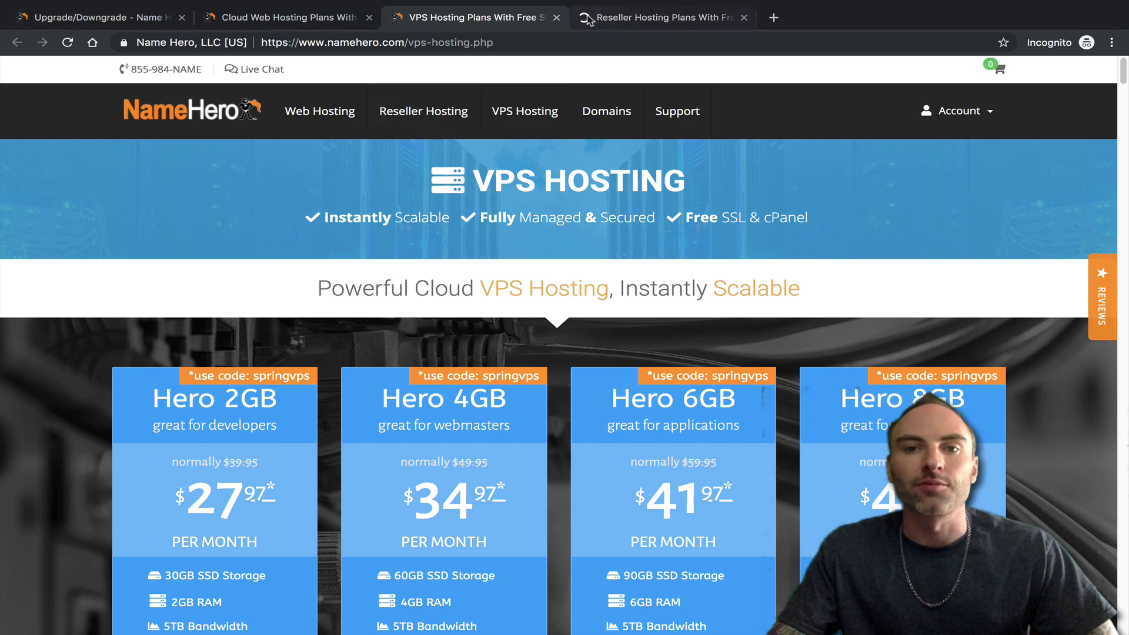
{"action": "left_click_drag", "start_coordinate": [588, 19], "coordinate": [418, 30]}
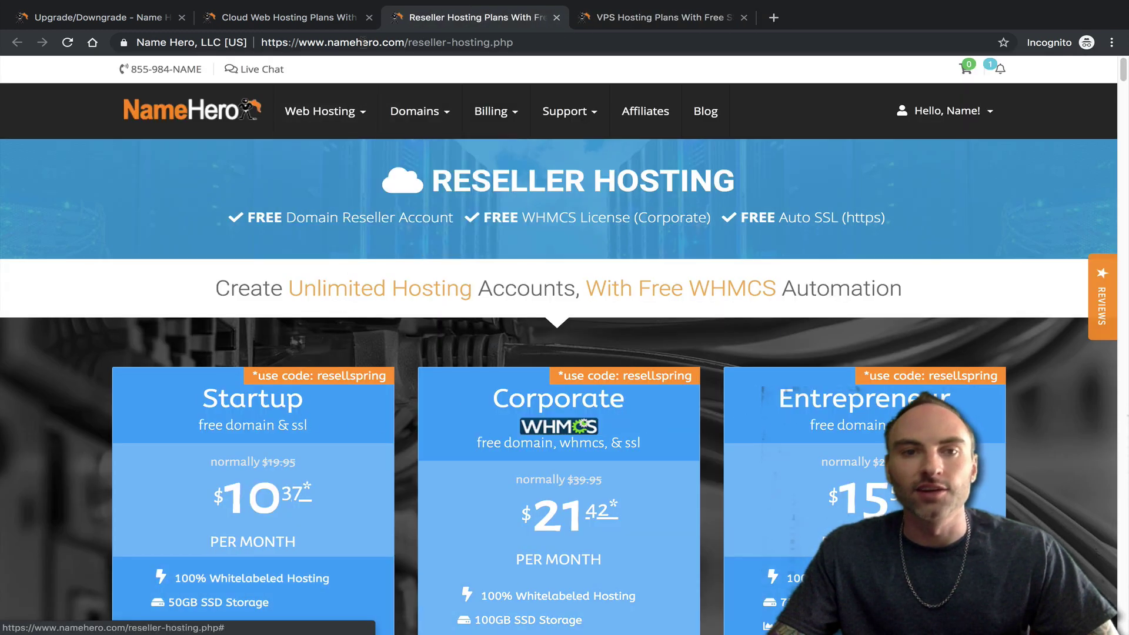
{"action": "left_click", "coordinate": [281, 19]}
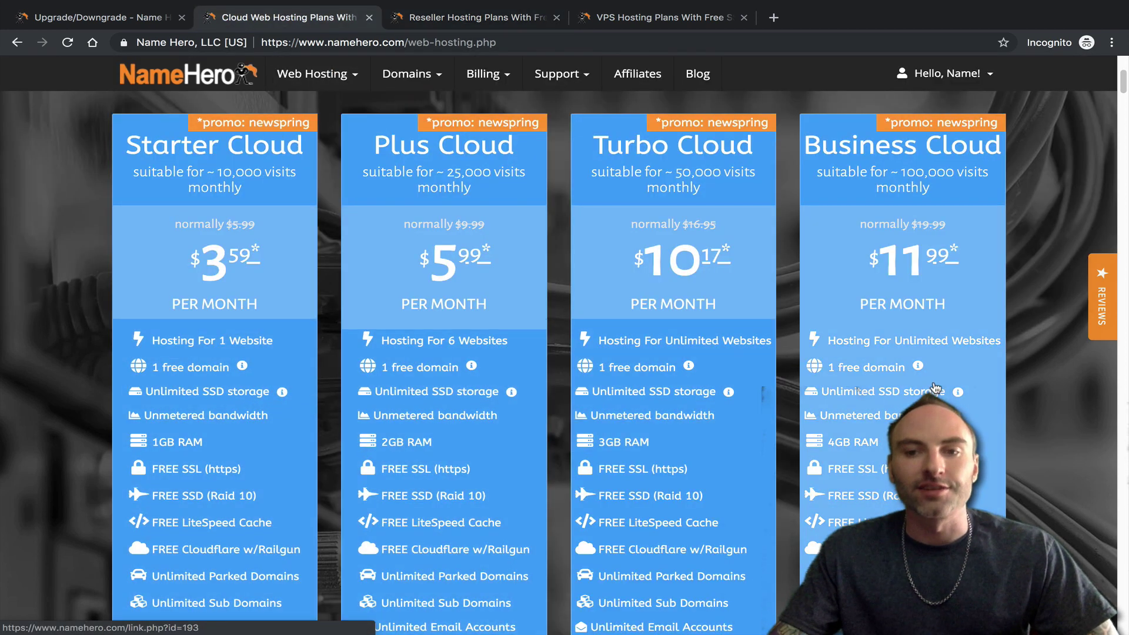
- Compare the cloud and reseller hosting plans, then return to the Upgrade/Downgrade page
{"action": "left_click", "coordinate": [105, 21]}
{"action": "left_click", "coordinate": [278, 21]}
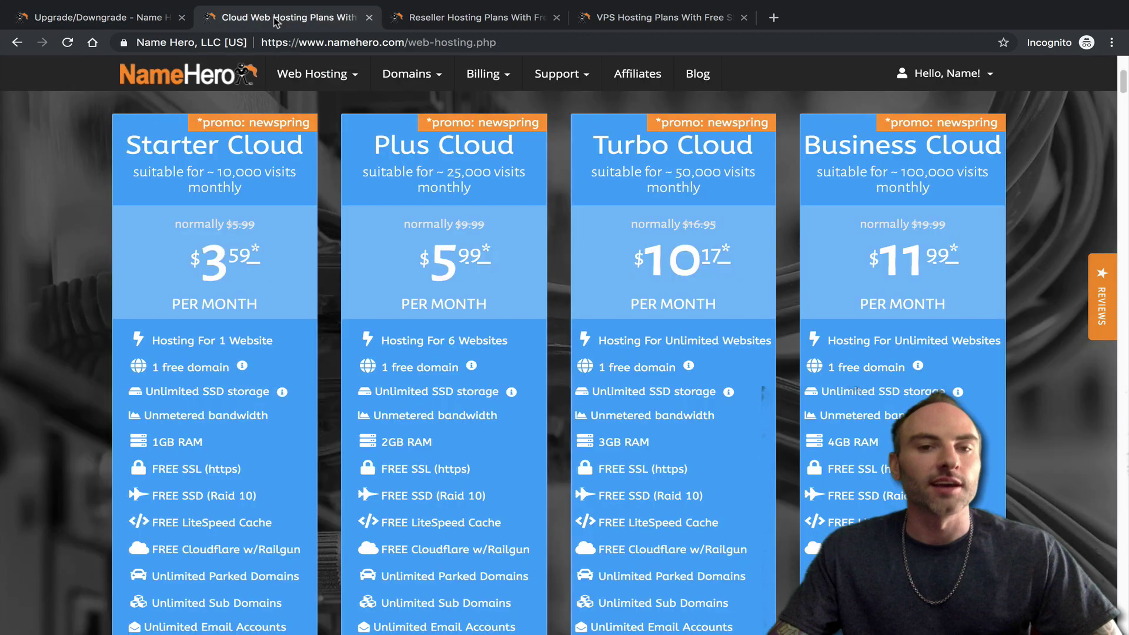
{"action": "left_click", "coordinate": [412, 18]}
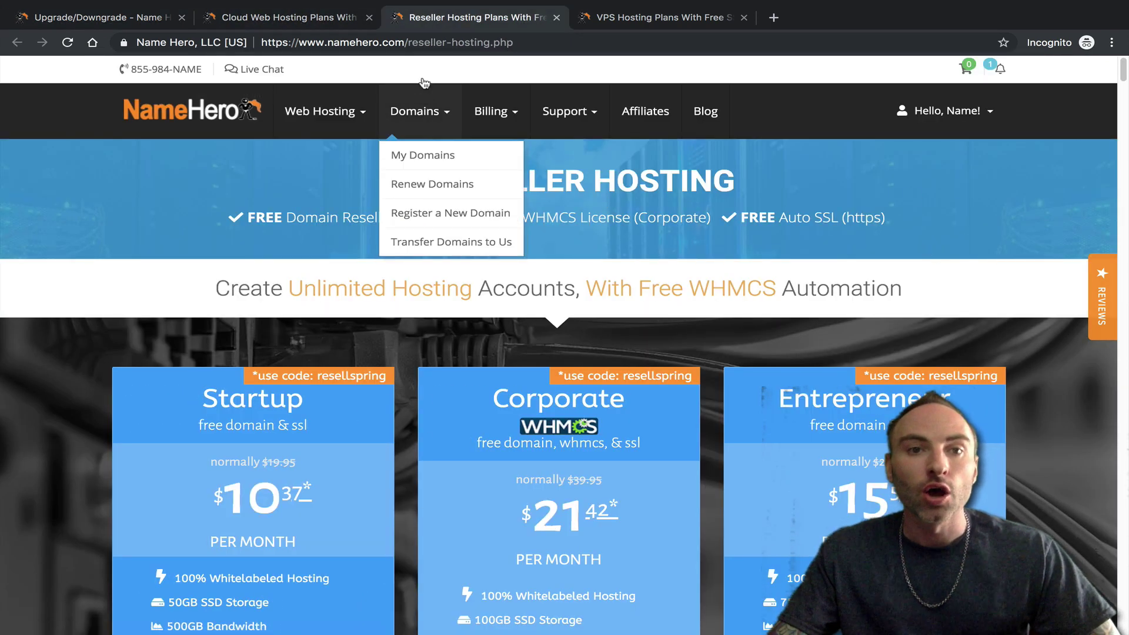
{"action": "left_click", "coordinate": [283, 18]}
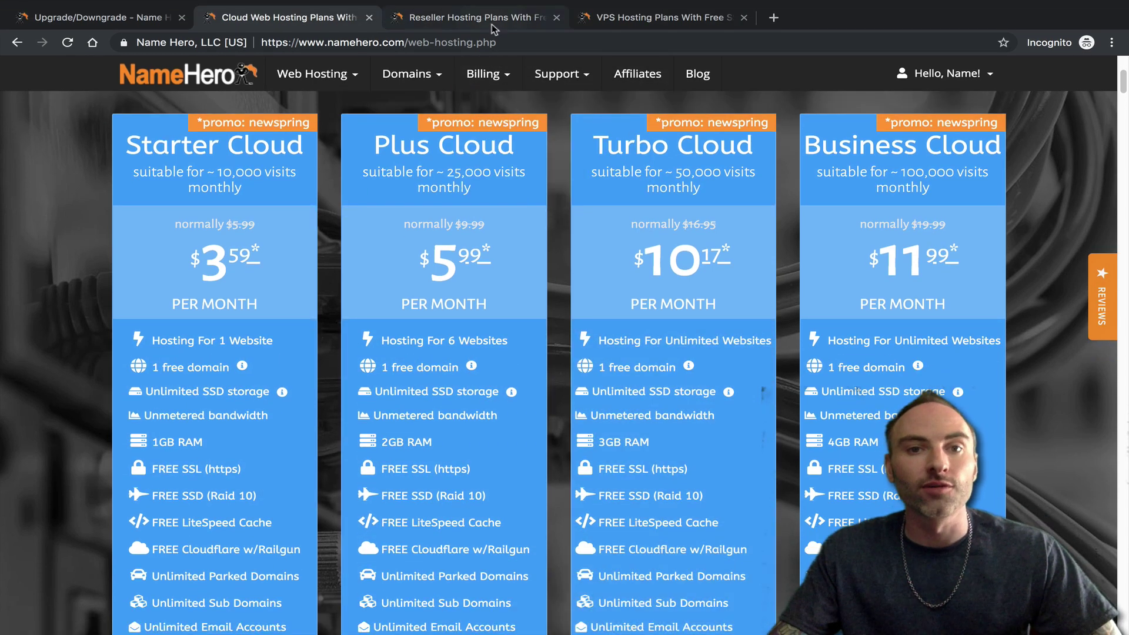
{"action": "left_click", "coordinate": [492, 22]}
{"action": "left_click", "coordinate": [344, 23]}
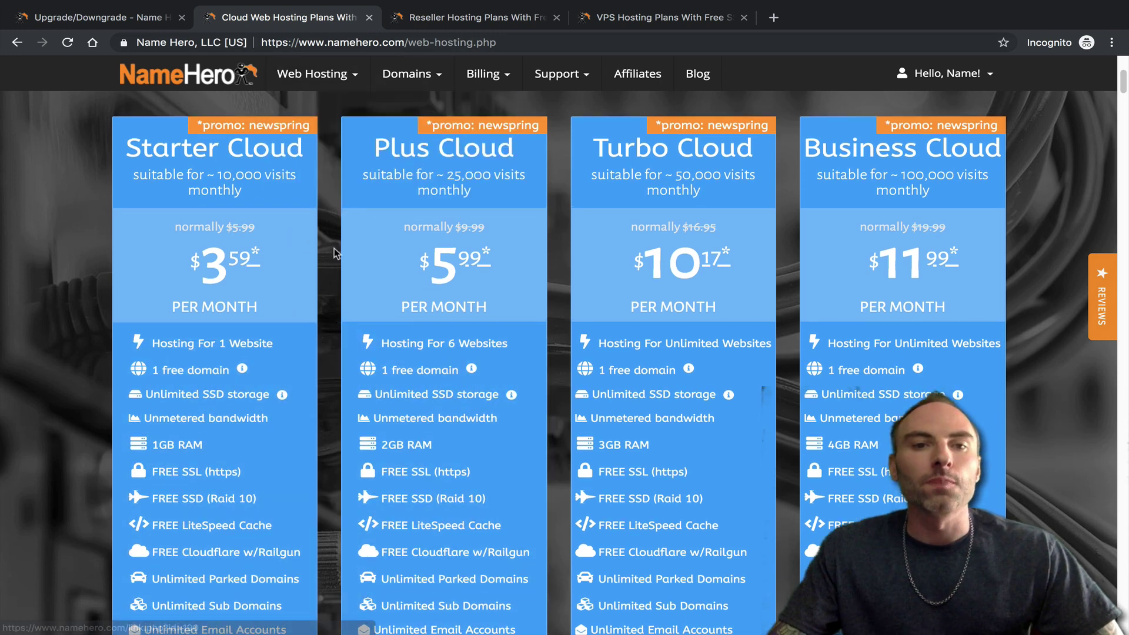
{"action": "scroll", "coordinate": [328, 281], "scroll_direction": "up", "scroll_amount": 5}
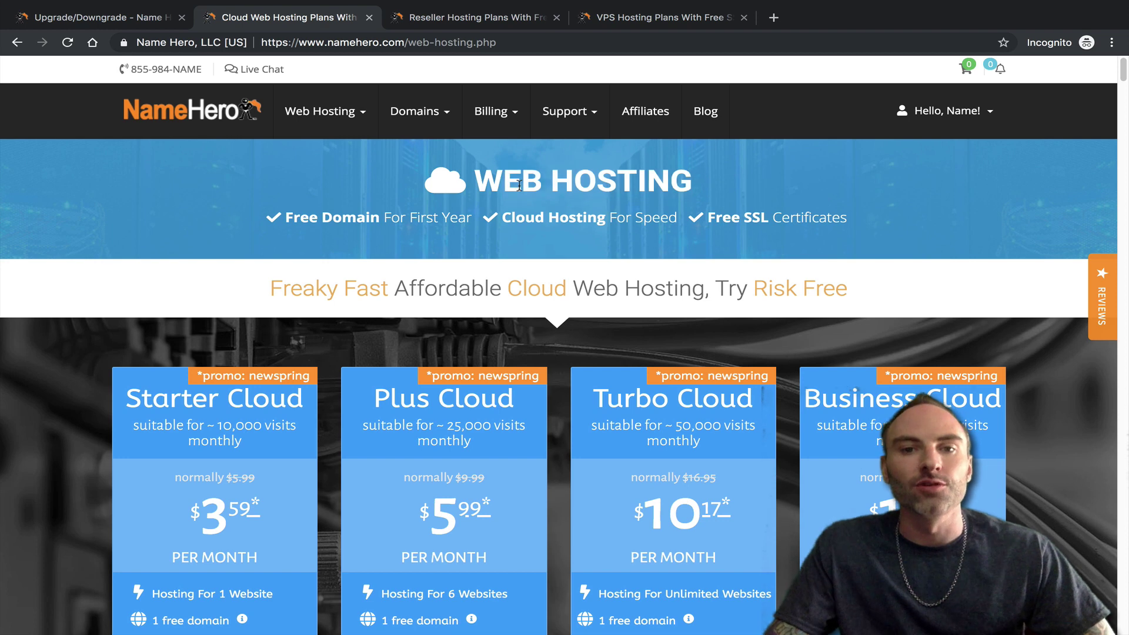
{"action": "scroll", "coordinate": [805, 417], "scroll_direction": "down", "scroll_amount": 1}
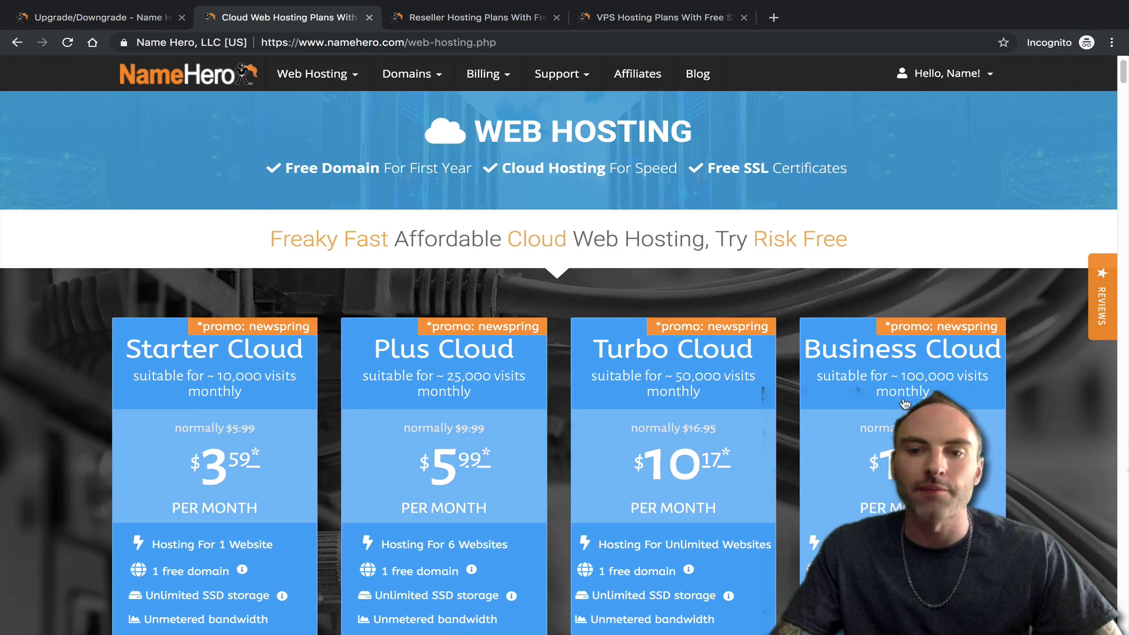
{"action": "scroll", "coordinate": [904, 405], "scroll_direction": "down", "scroll_amount": 3}
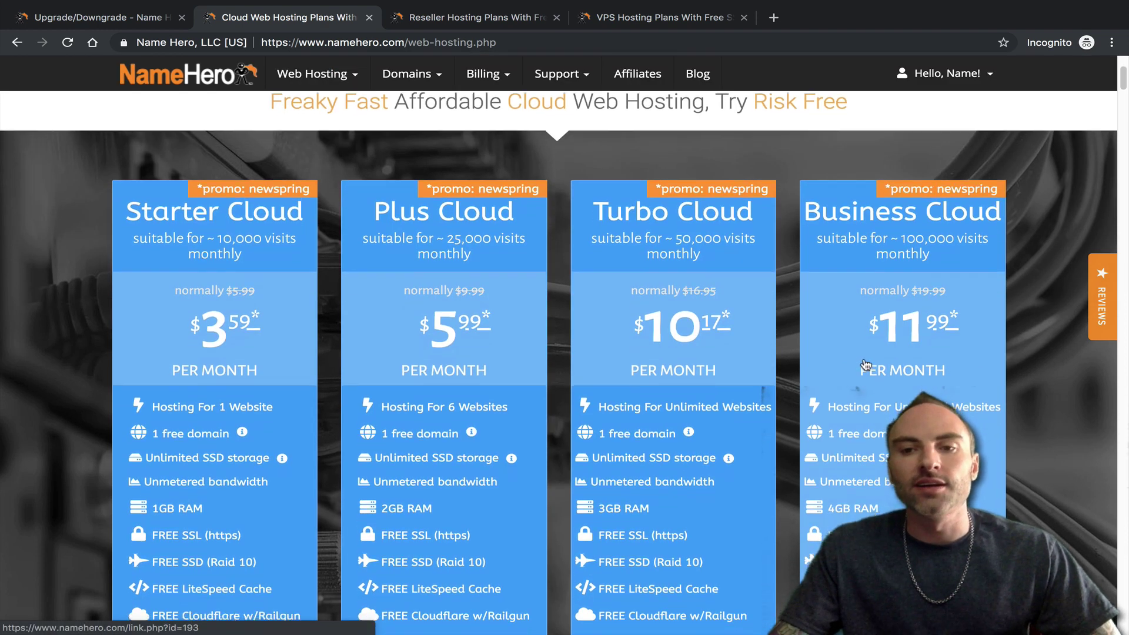
{"action": "scroll", "coordinate": [865, 365], "scroll_direction": "down", "scroll_amount": 1}
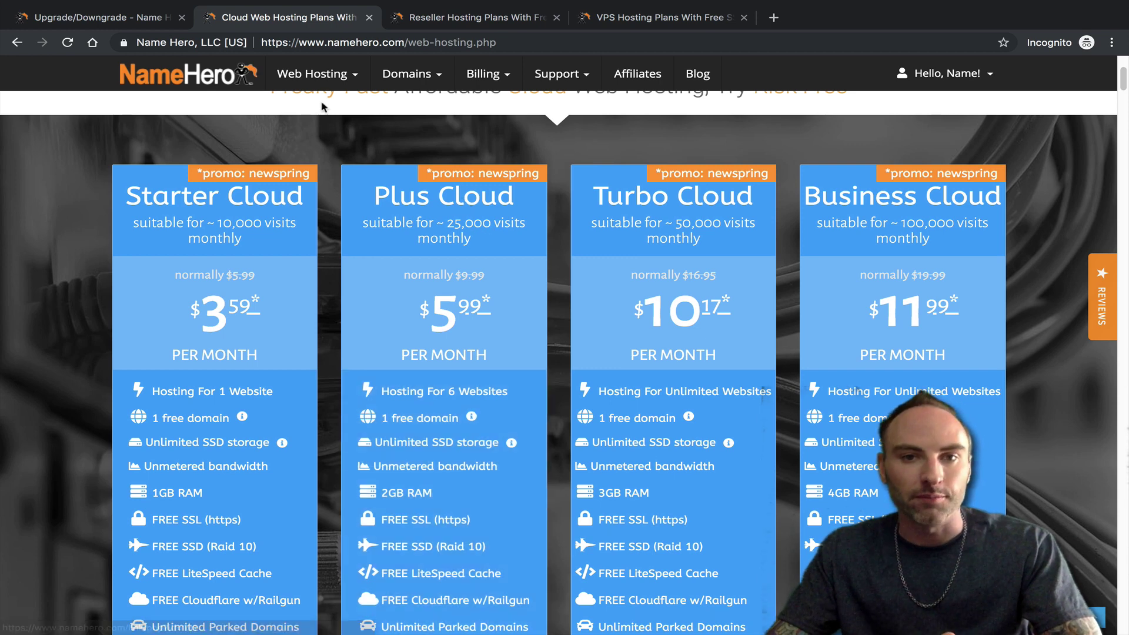
{"action": "left_click", "coordinate": [121, 22]}
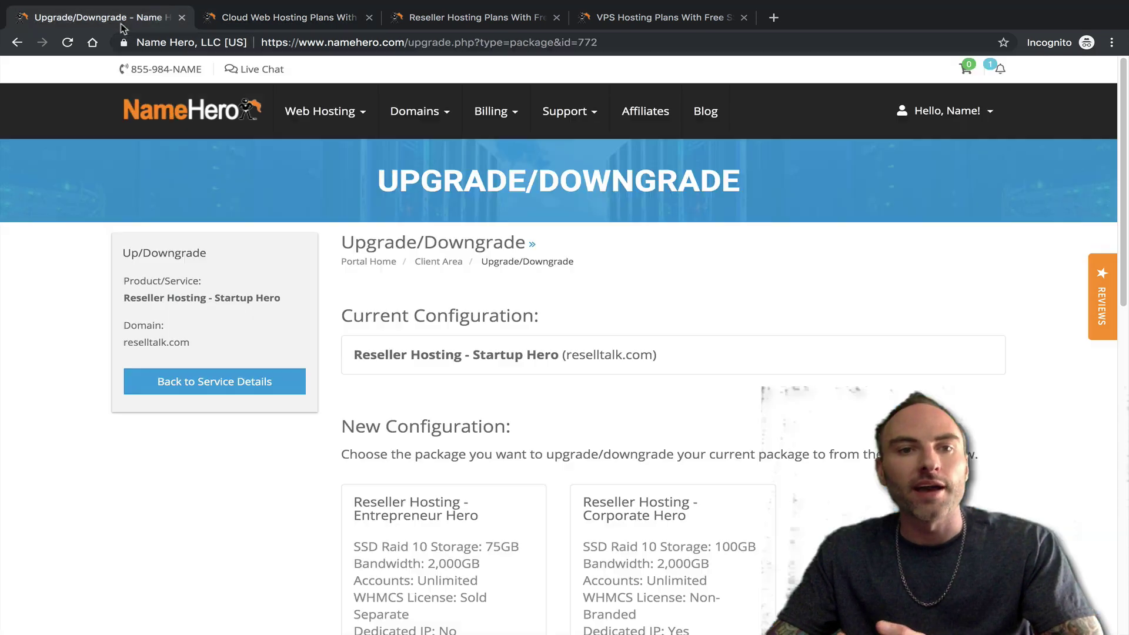
- Load Reseller Hosting plans in a new tab, then list My Products & Services
{"action": "left_click", "coordinate": [165, 113]}
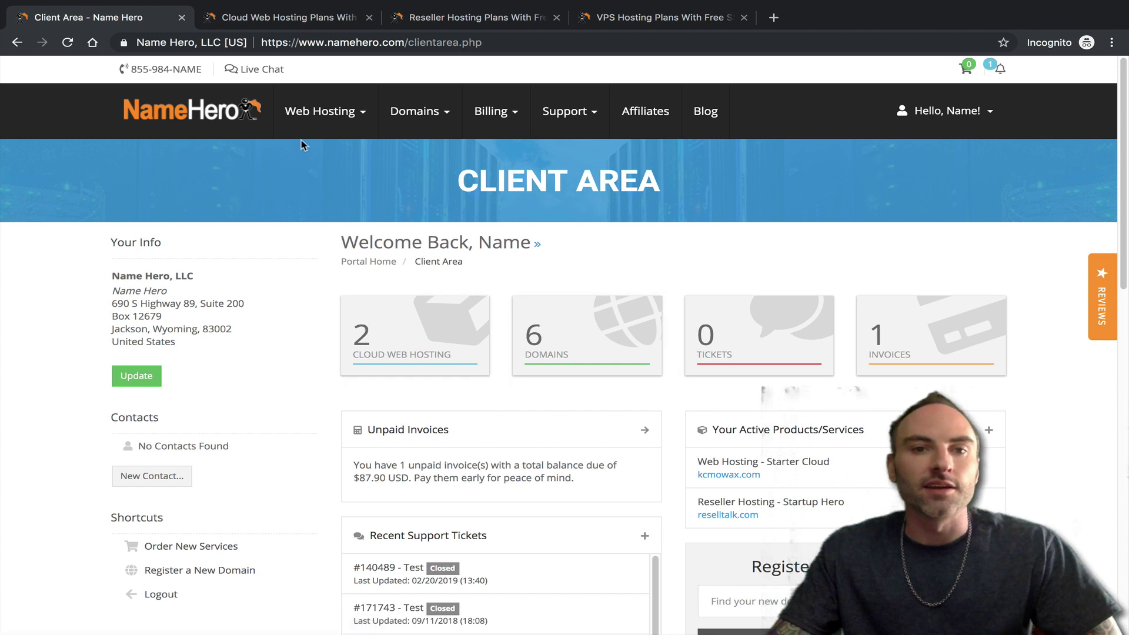
{"action": "mouse_move", "coordinate": [312, 125]}
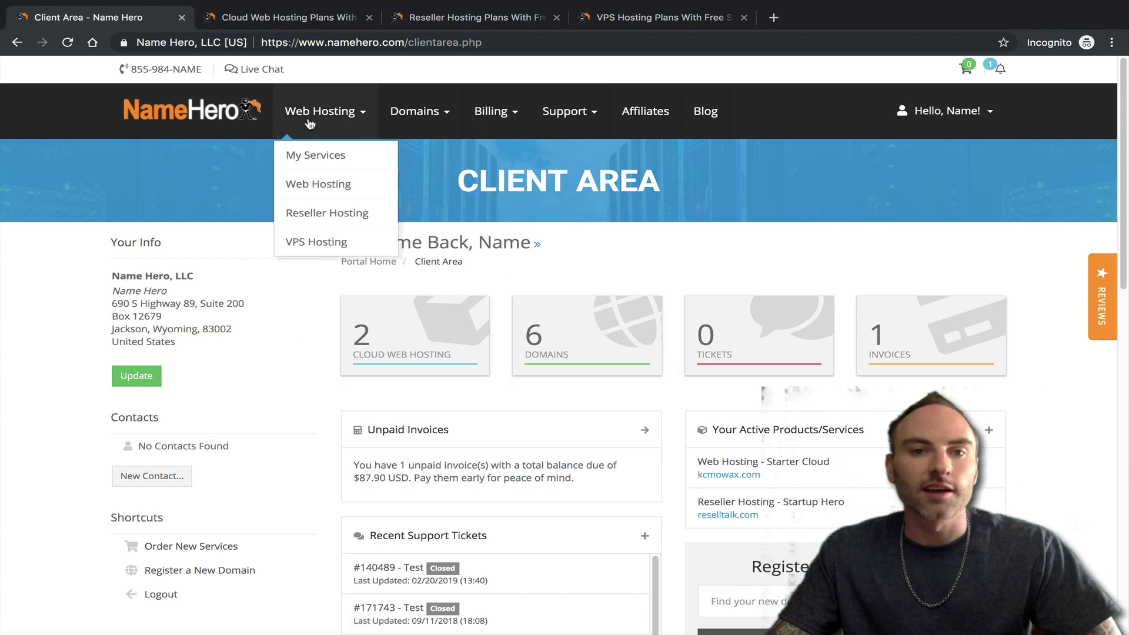
{"action": "middle_click", "coordinate": [325, 219]}
{"action": "left_click", "coordinate": [288, 17]}
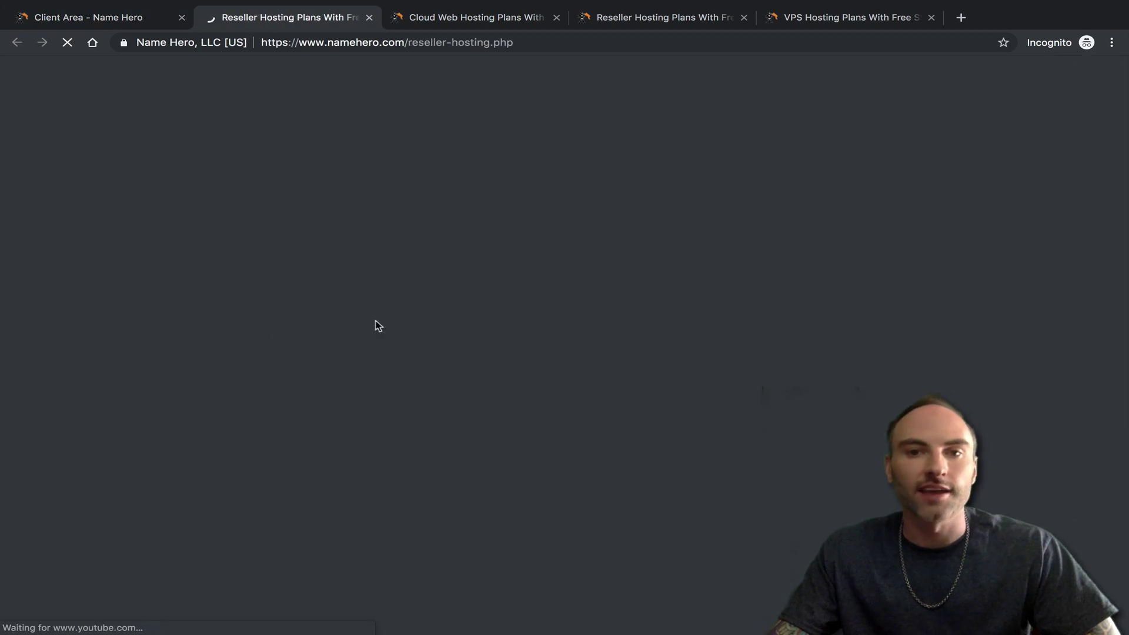
{"action": "scroll", "coordinate": [132, 385], "scroll_direction": "down", "scroll_amount": 3}
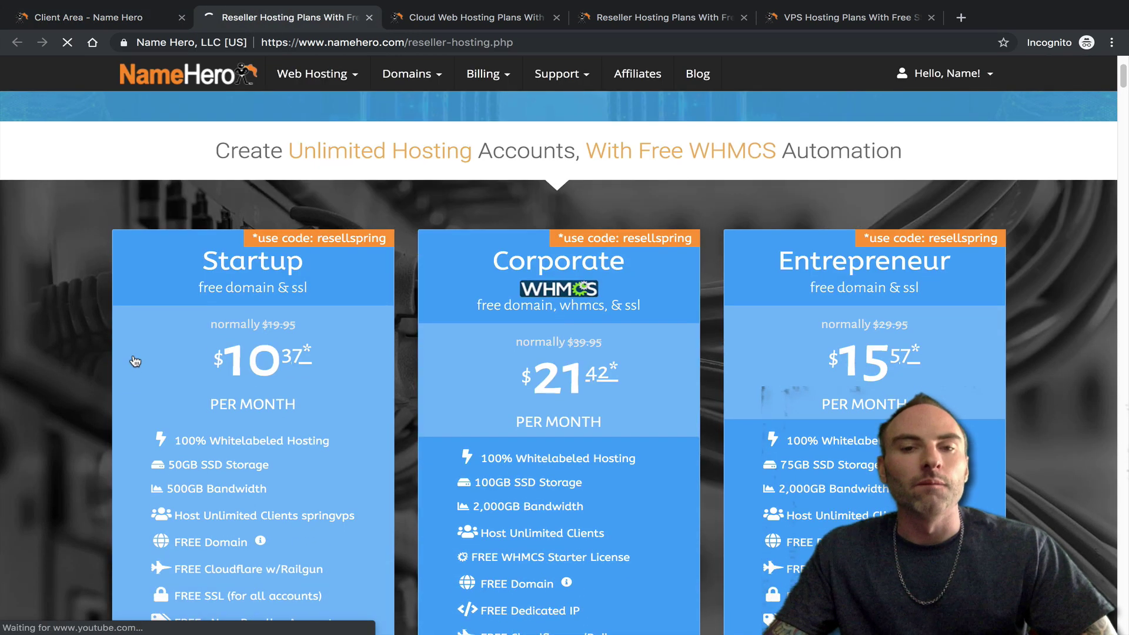
{"action": "scroll", "coordinate": [136, 361], "scroll_direction": "down", "scroll_amount": 2}
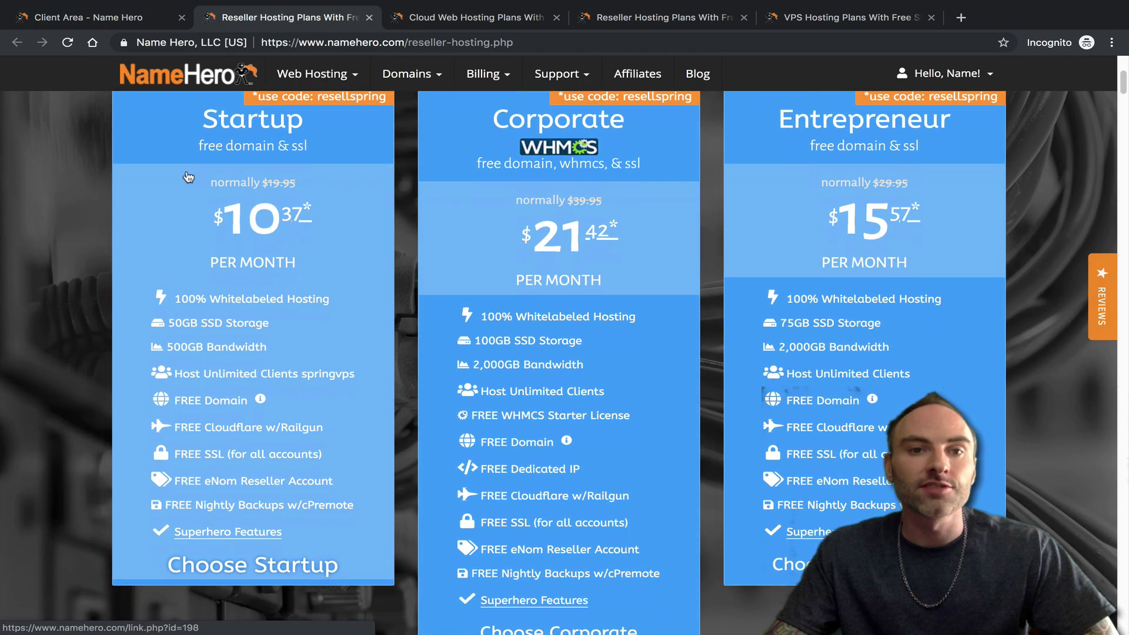
{"action": "scroll", "coordinate": [188, 178], "scroll_direction": "up", "scroll_amount": 1}
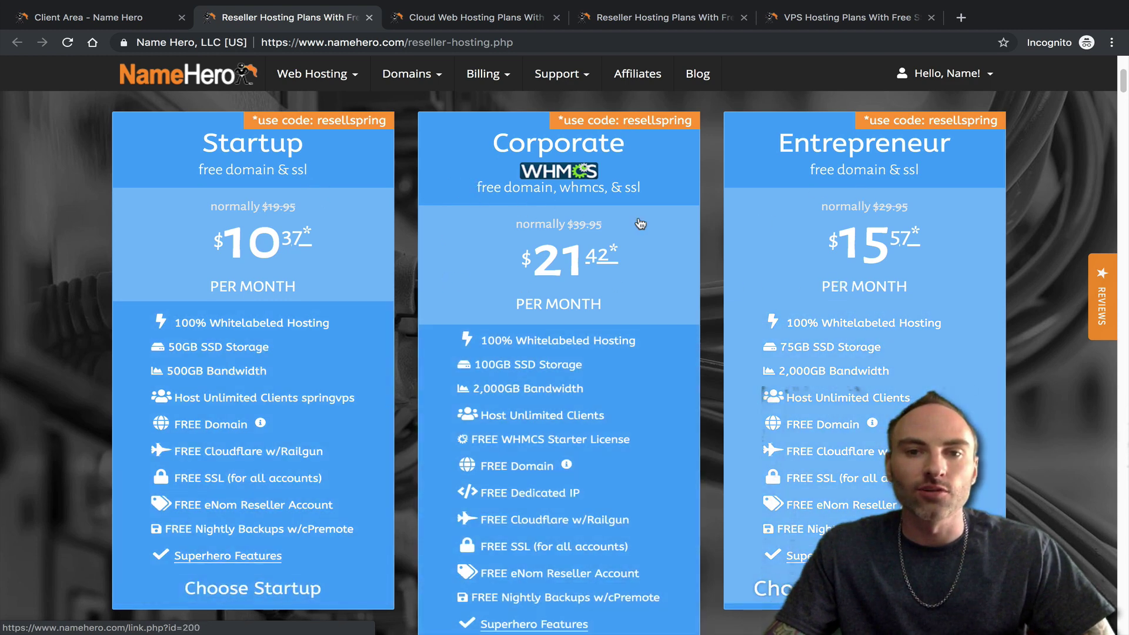
{"action": "left_click", "coordinate": [126, 17]}
{"action": "left_click", "coordinate": [390, 350]}
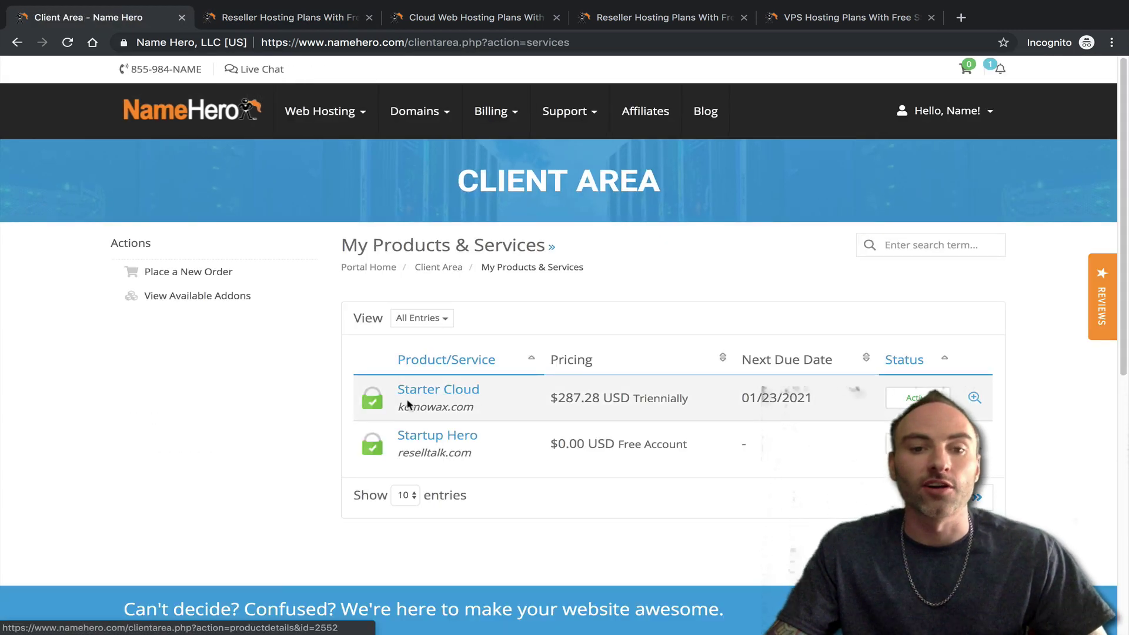
- Copy the Starter Cloud domain name from the products list
{"action": "left_click_drag", "start_coordinate": [398, 406], "coordinate": [466, 404]}
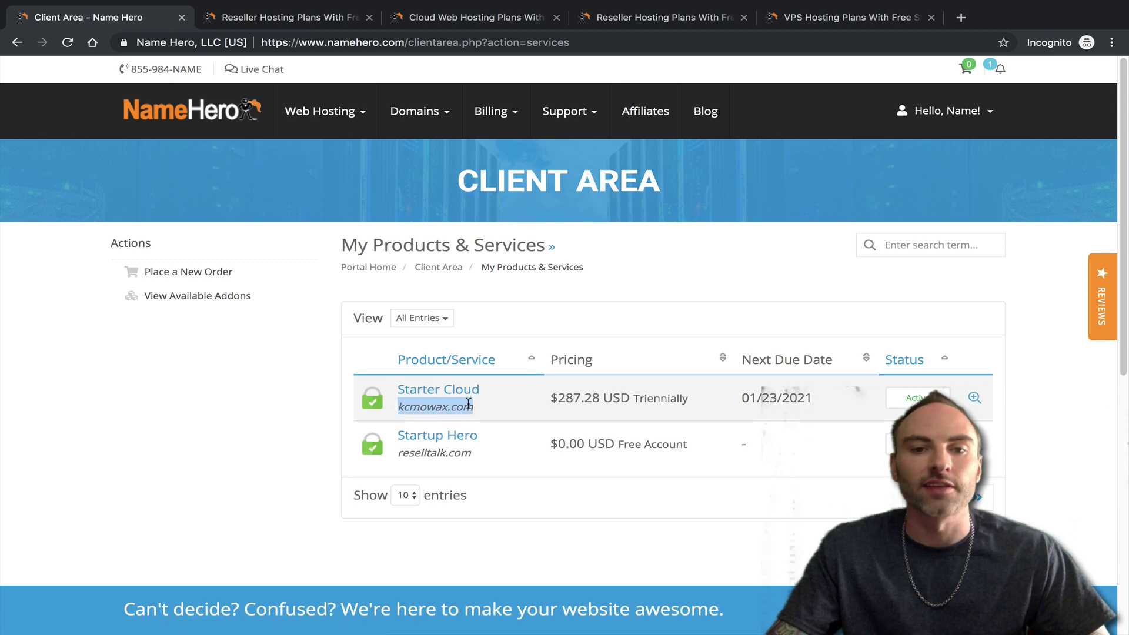
{"action": "right_click", "coordinate": [468, 403]}
{"action": "left_click", "coordinate": [493, 431]}
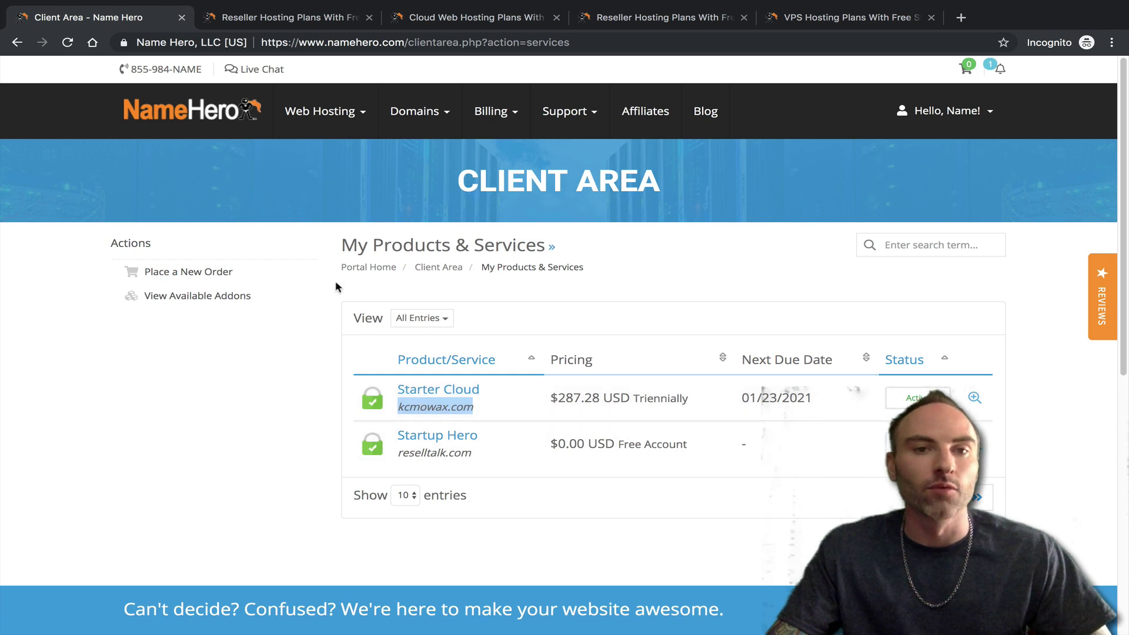
- Order the Corporate reseller plan using the existing domain kcmowax.com
{"action": "left_click", "coordinate": [297, 20]}
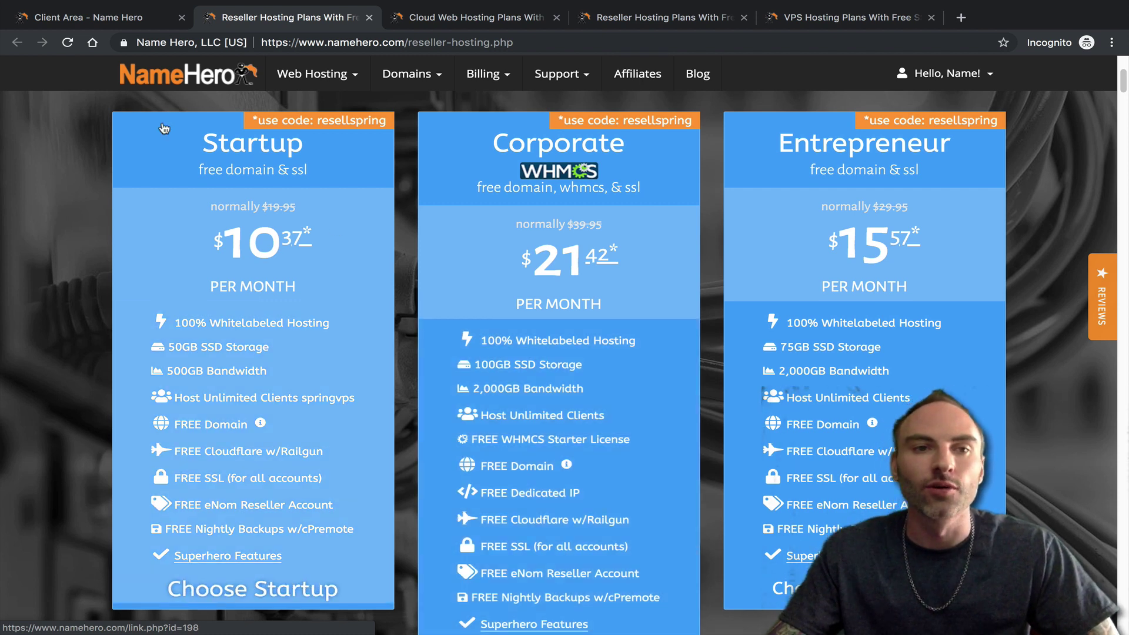
{"action": "left_click", "coordinate": [588, 285]}
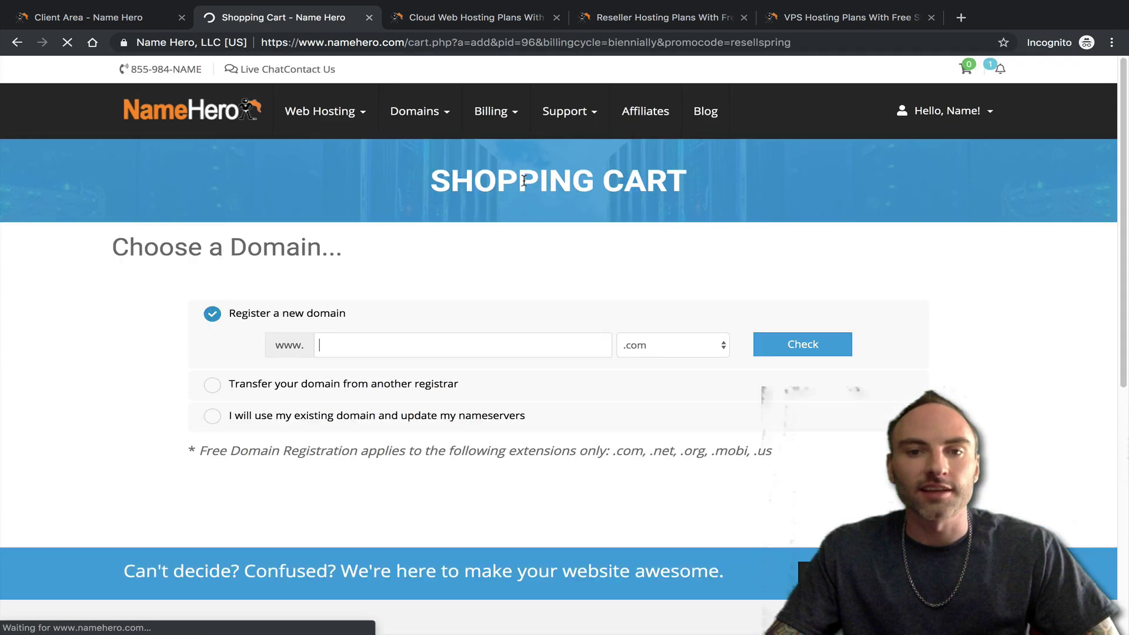
{"action": "left_click", "coordinate": [463, 417]}
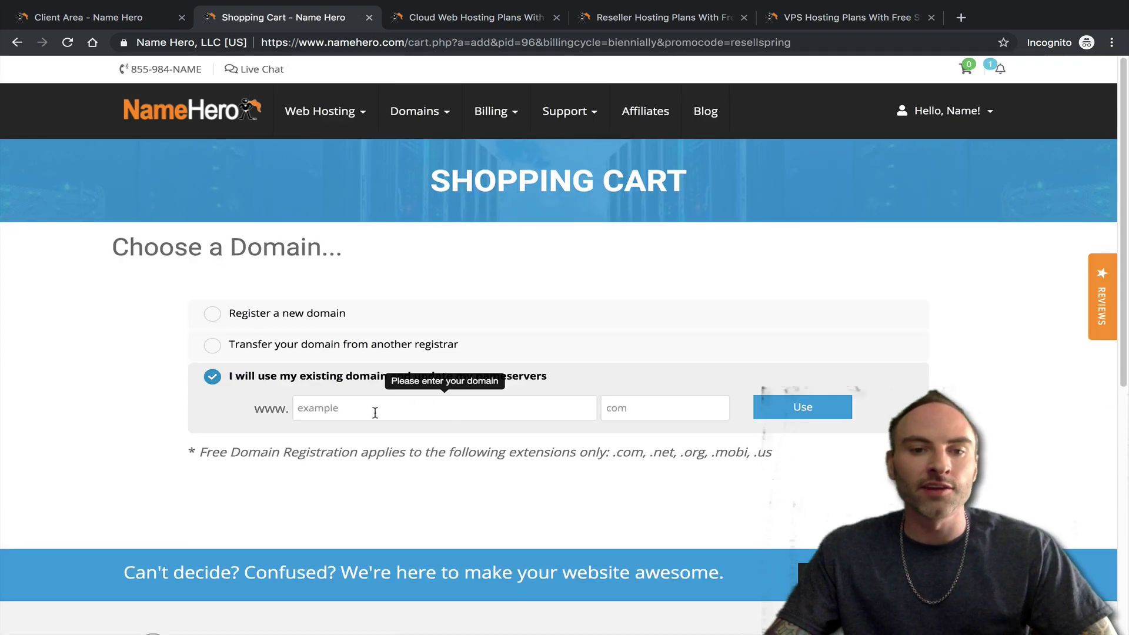
{"action": "right_click", "coordinate": [363, 408]}
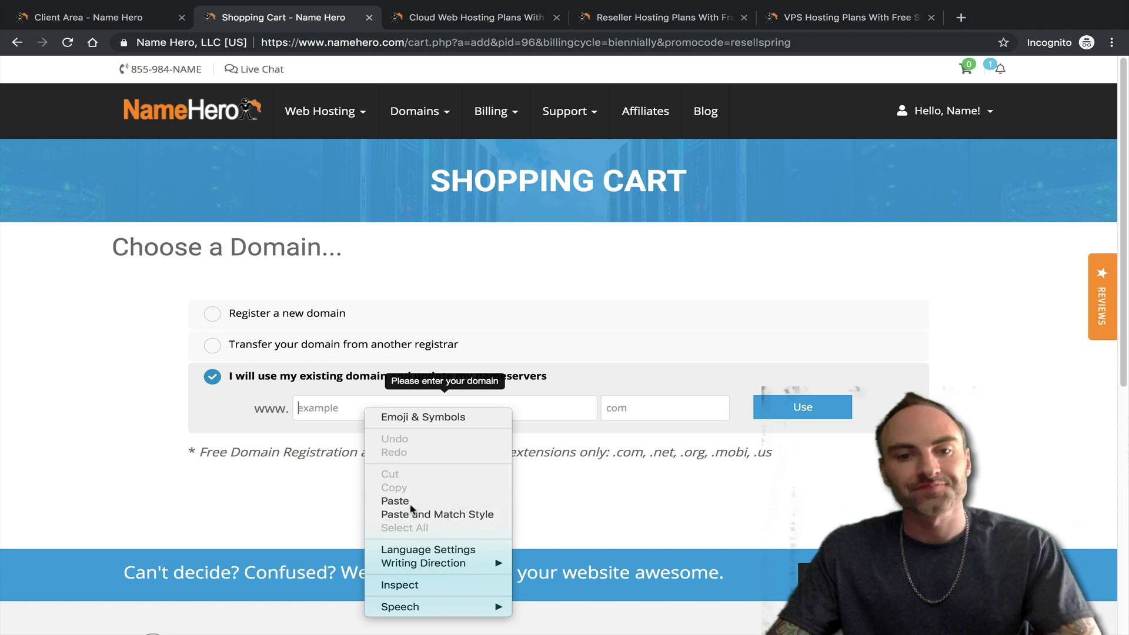
{"action": "left_click", "coordinate": [392, 501]}
{"action": "double_click", "coordinate": [352, 412]}
{"action": "key", "text": "BackSpace"}
{"action": "key", "text": "BackSpace"}
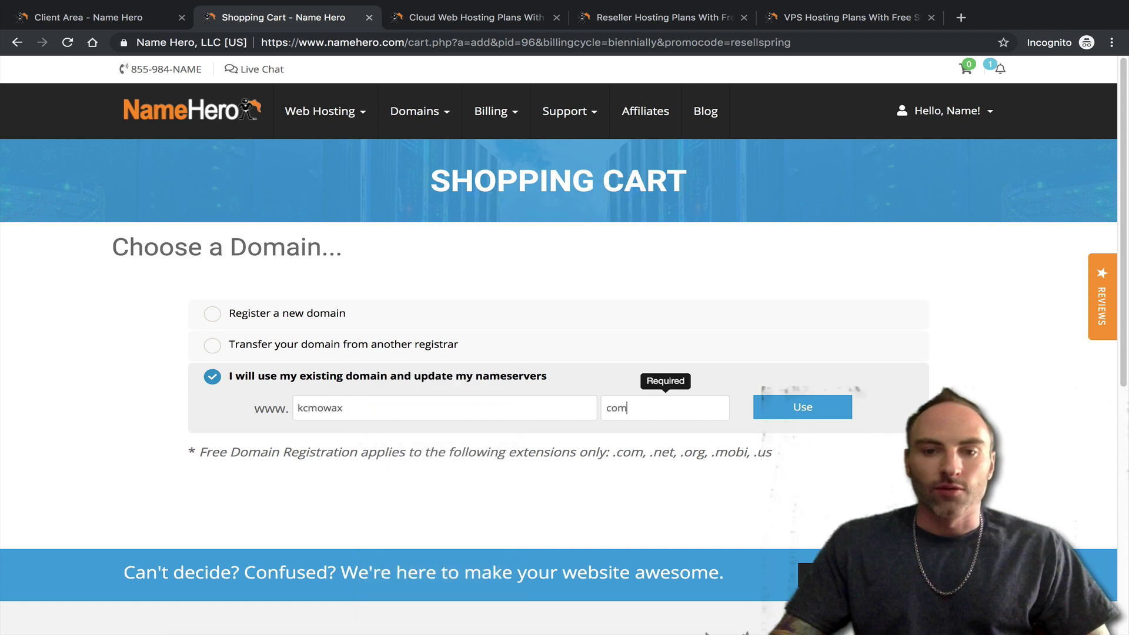
{"action": "type", "text": "com"}
{"action": "left_click", "coordinate": [799, 405]}
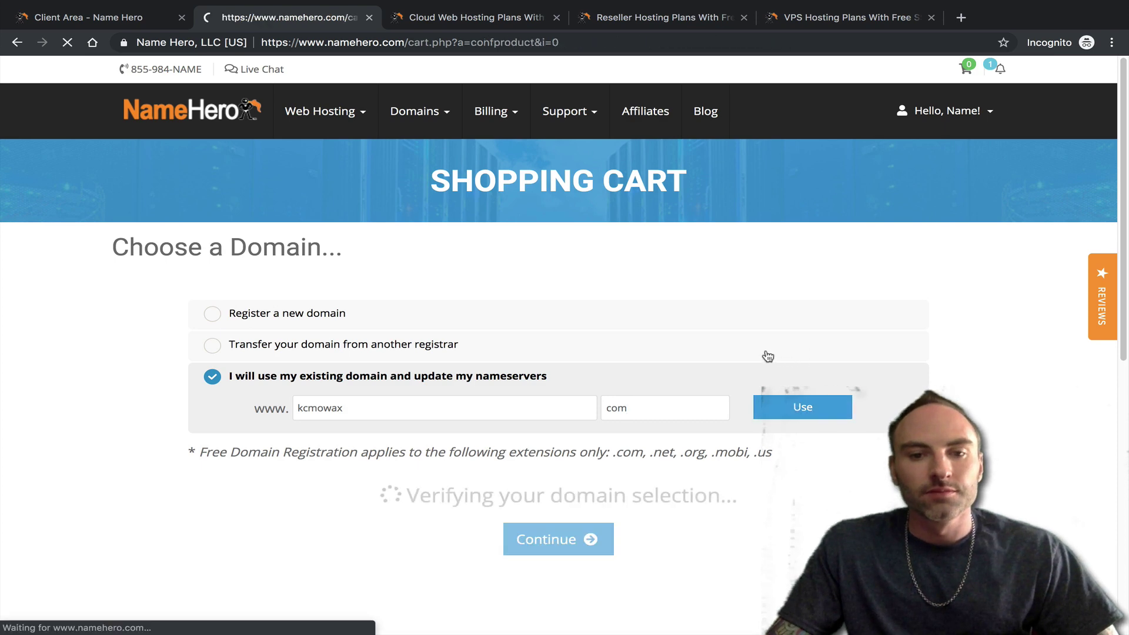
{"action": "scroll", "coordinate": [435, 347], "scroll_direction": "down", "scroll_amount": 3}
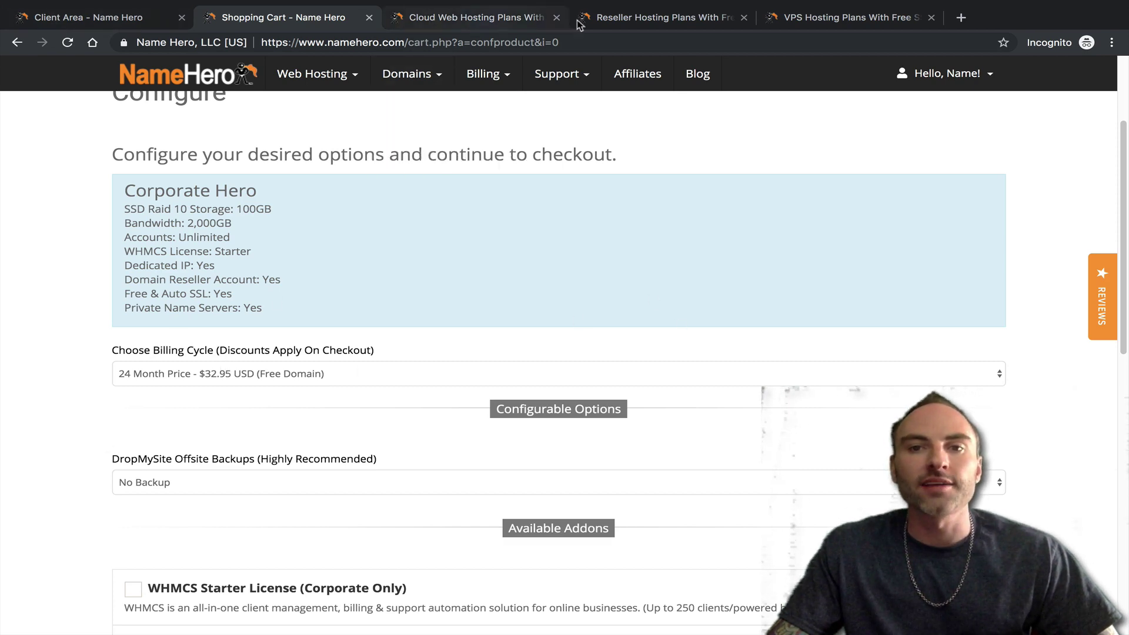
- Move the Reseller Hosting Plans tab to third place and keep the 24 Month billing cycle
{"action": "left_click_drag", "start_coordinate": [652, 17], "coordinate": [442, 14]}
{"action": "scroll", "coordinate": [360, 469], "scroll_direction": "down", "scroll_amount": 4}
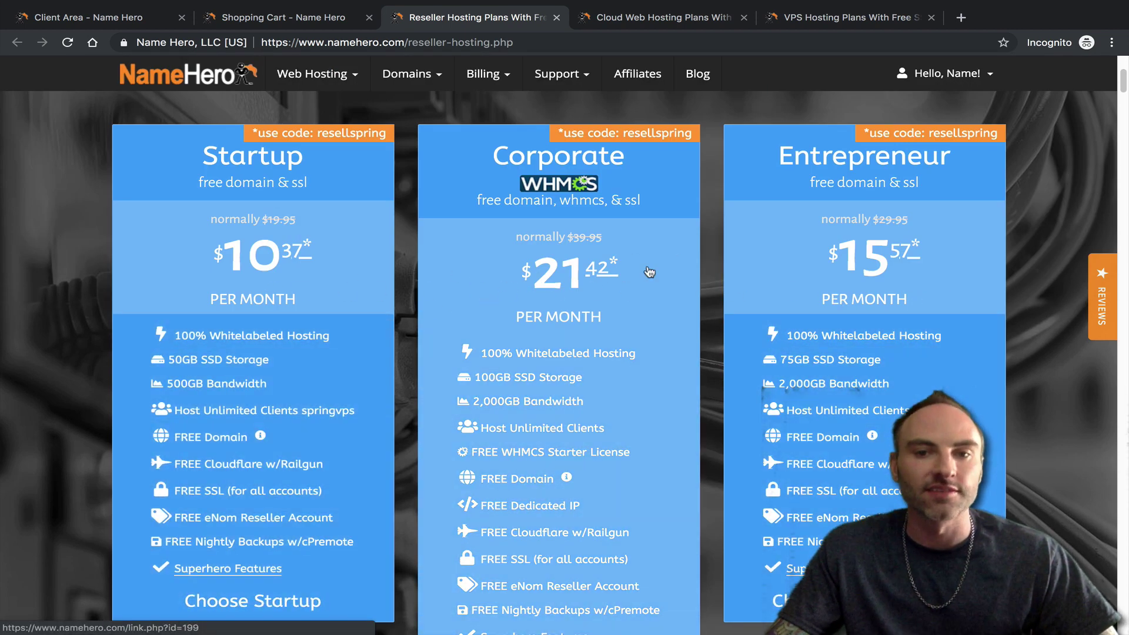
{"action": "left_click", "coordinate": [287, 22]}
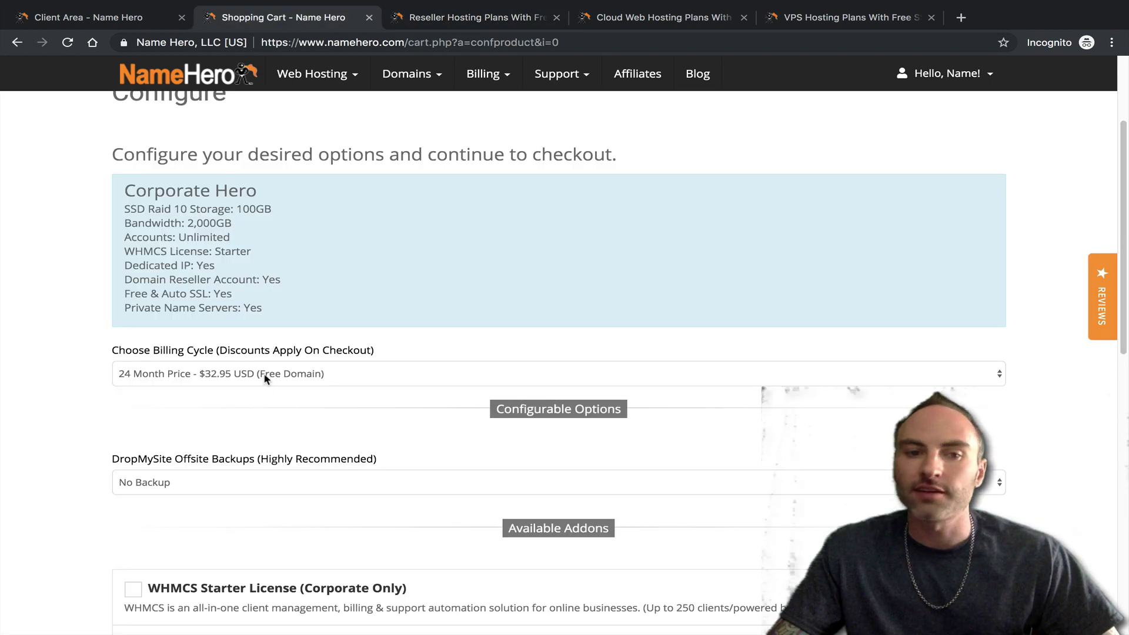
{"action": "left_click", "coordinate": [212, 376]}
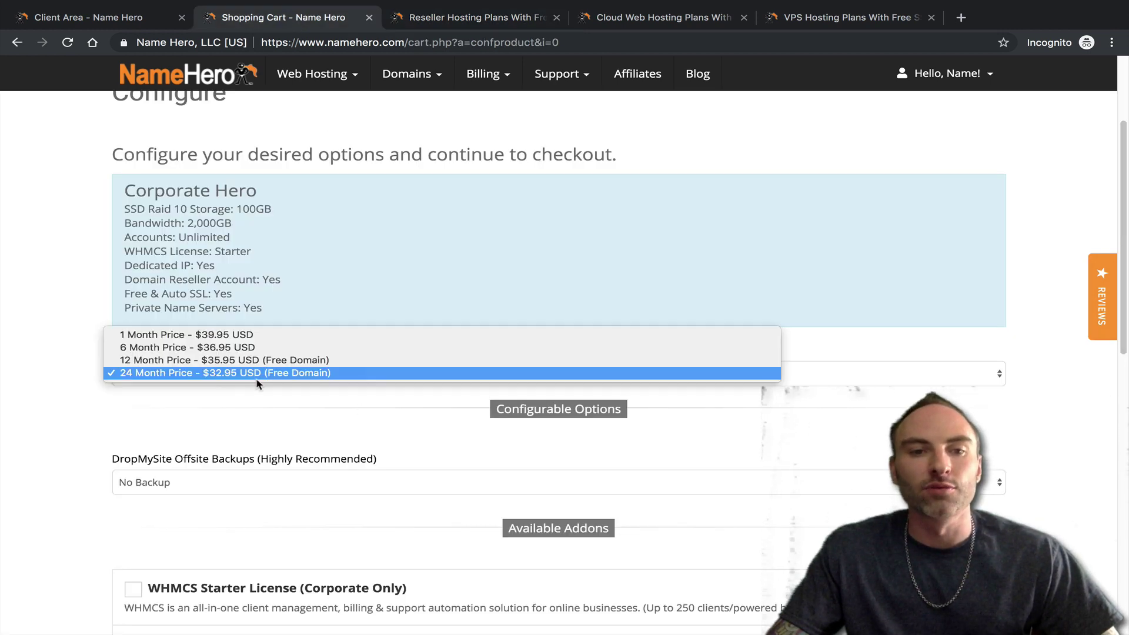
{"action": "left_click", "coordinate": [252, 402]}
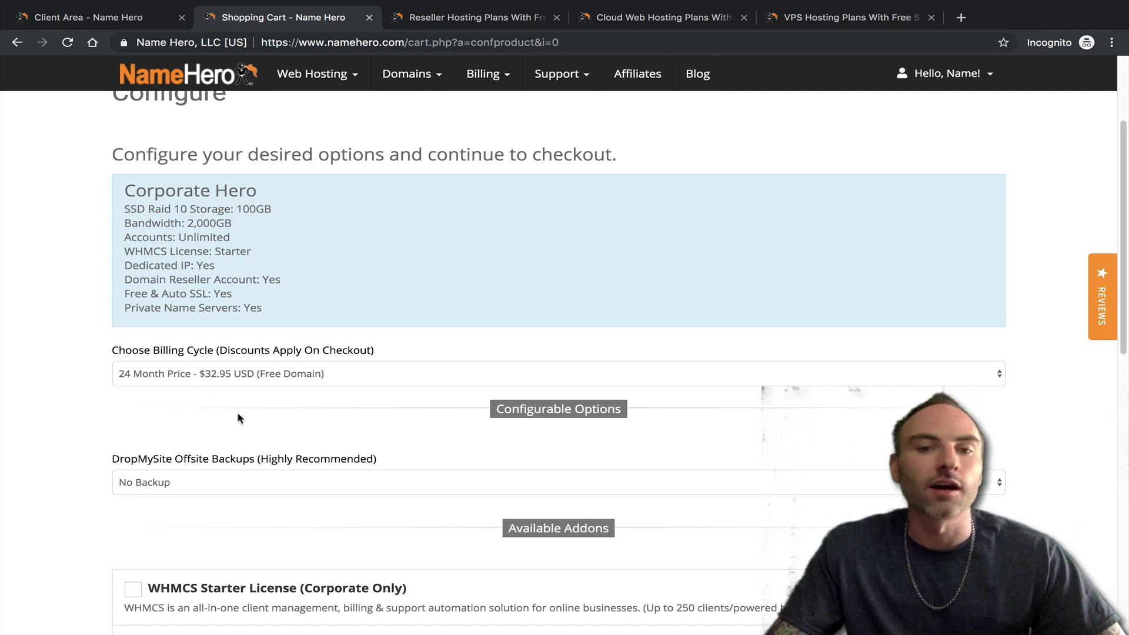
{"action": "scroll", "coordinate": [240, 419], "scroll_direction": "down", "scroll_amount": 1}
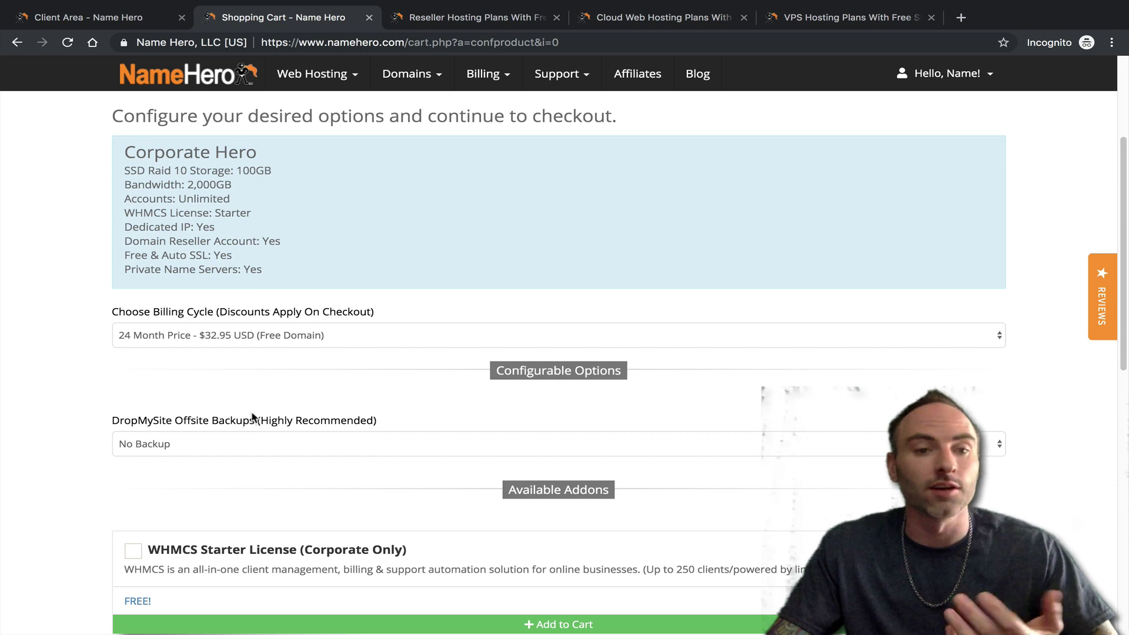
{"action": "scroll", "coordinate": [200, 405], "scroll_direction": "down", "scroll_amount": 1}
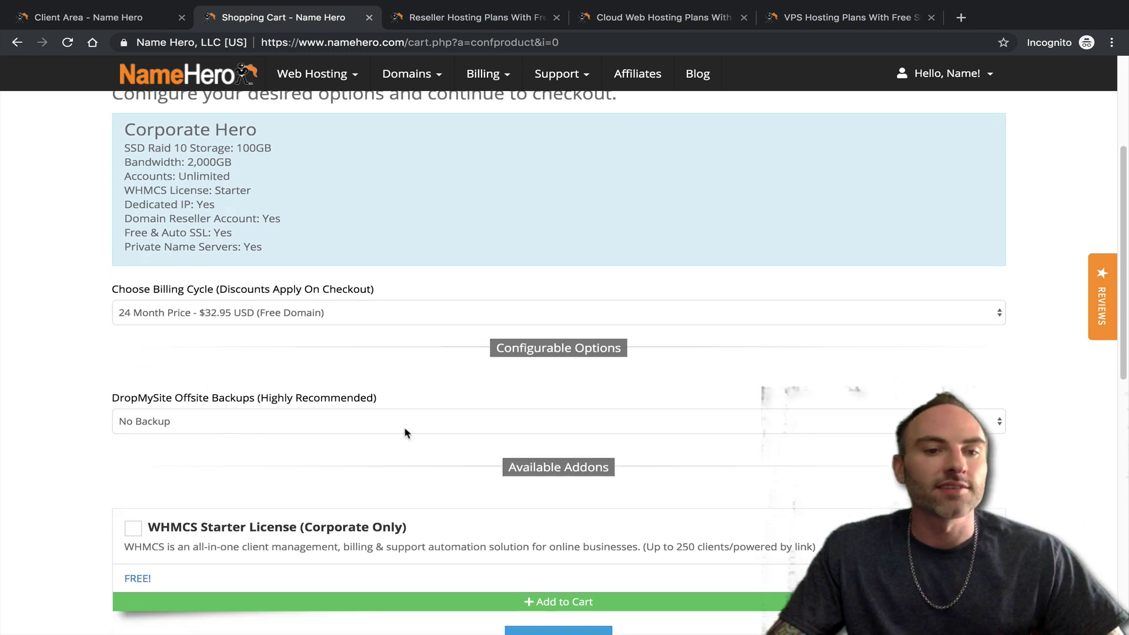
- Keep No Backup, add the free WHMCS Starter License, and continue to the cart
{"action": "left_click", "coordinate": [94, 18]}
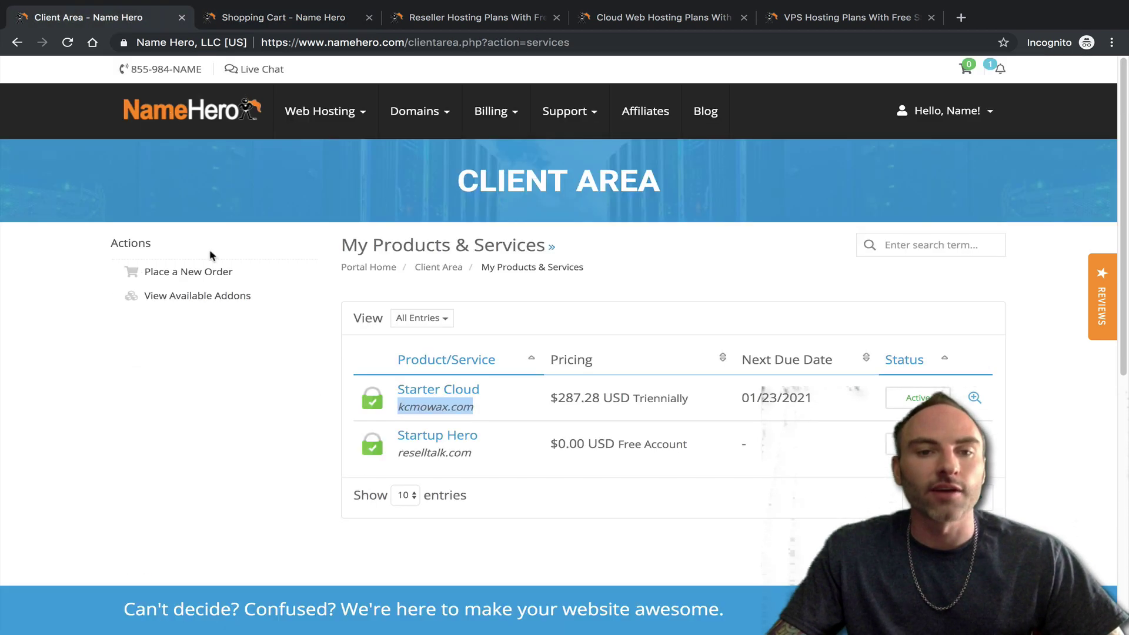
{"action": "mouse_move", "coordinate": [346, 87]}
{"action": "left_click", "coordinate": [282, 17]}
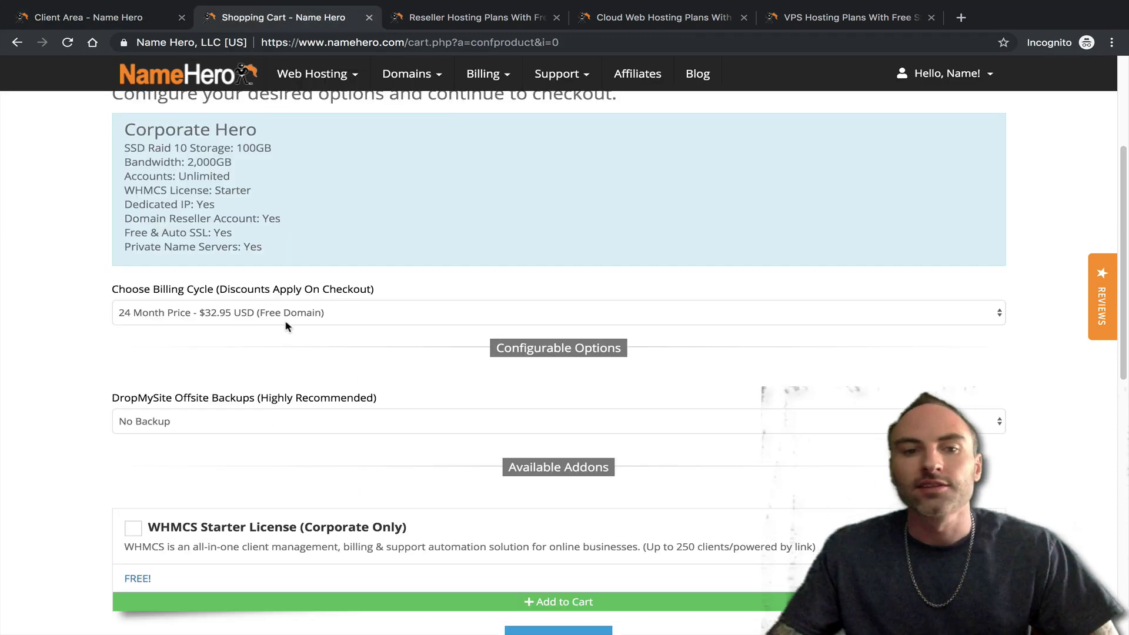
{"action": "left_click", "coordinate": [271, 415]}
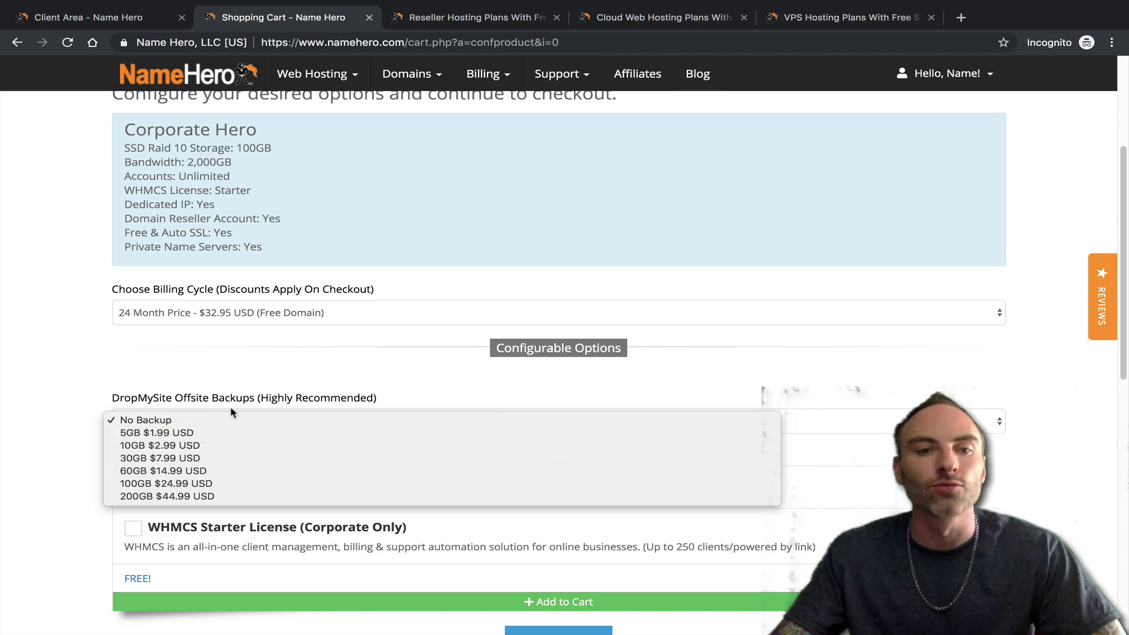
{"action": "left_click", "coordinate": [230, 377]}
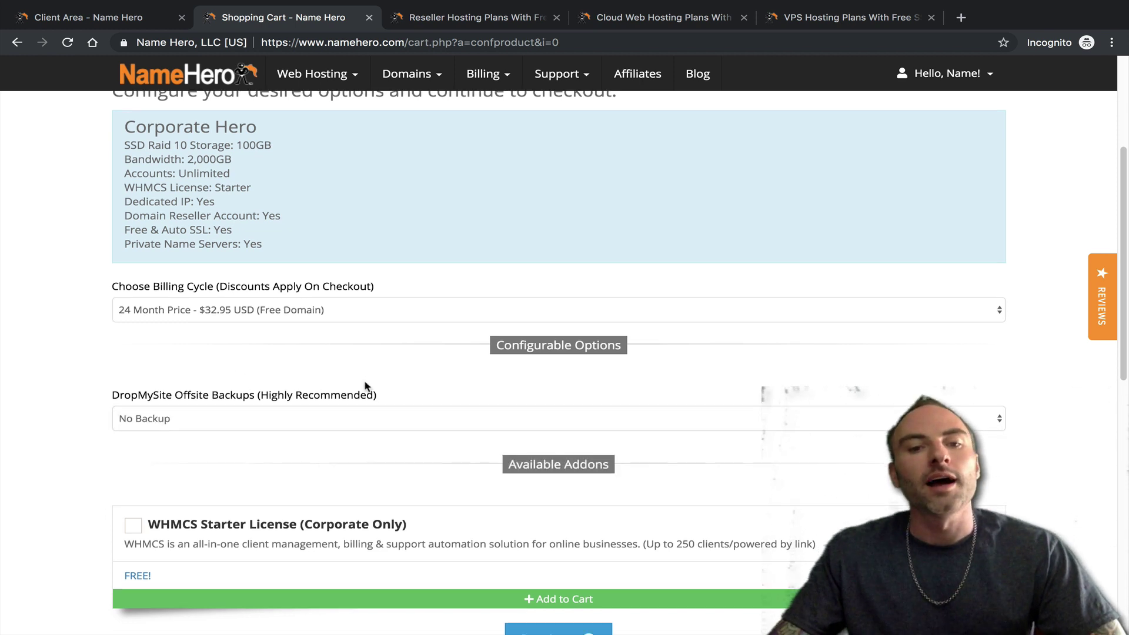
{"action": "left_click", "coordinate": [235, 516]}
{"action": "scroll", "coordinate": [237, 518], "scroll_direction": "down", "scroll_amount": 1}
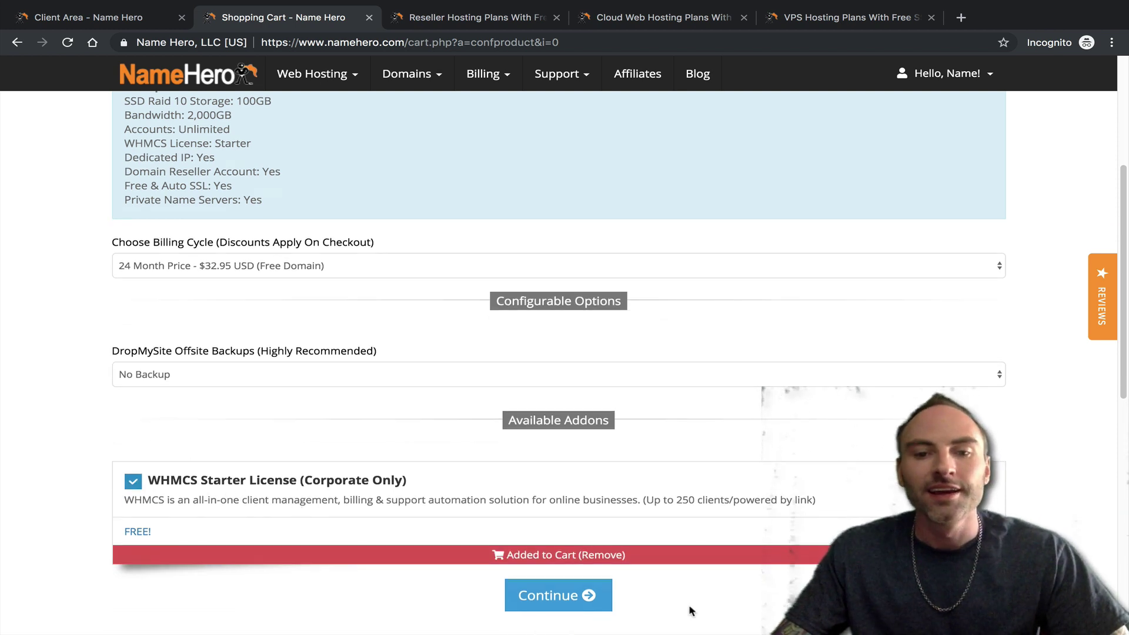
{"action": "left_click", "coordinate": [556, 596]}
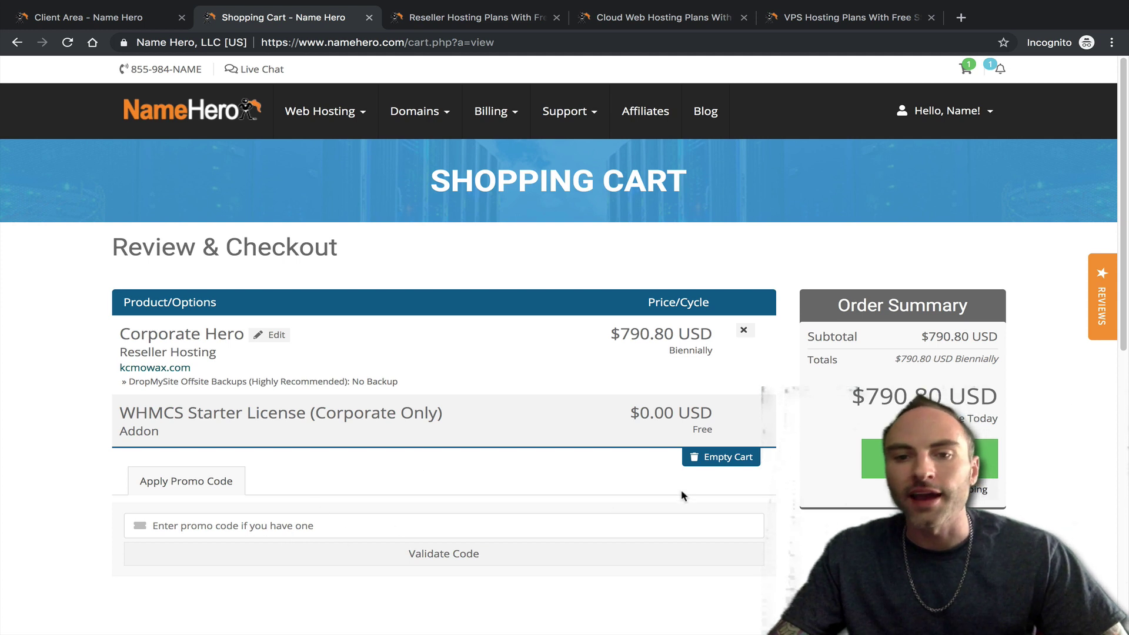
{"action": "scroll", "coordinate": [272, 465], "scroll_direction": "down", "scroll_amount": 1}
{"action": "scroll", "coordinate": [287, 363], "scroll_direction": "up", "scroll_amount": 1}
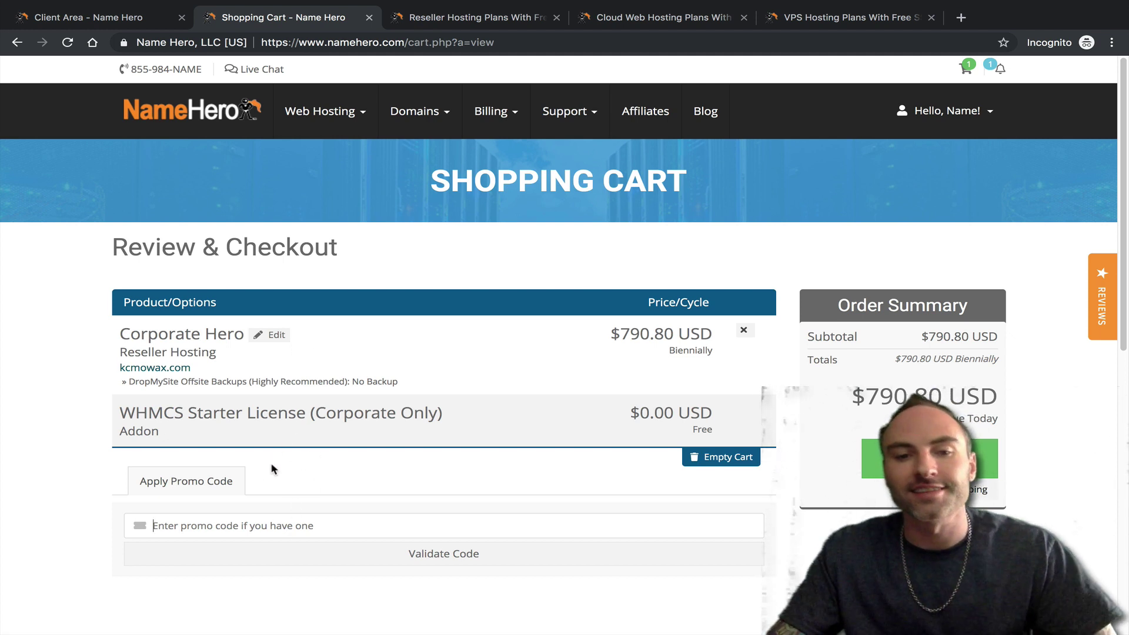
{"action": "scroll", "coordinate": [247, 509], "scroll_direction": "down", "scroll_amount": 1}
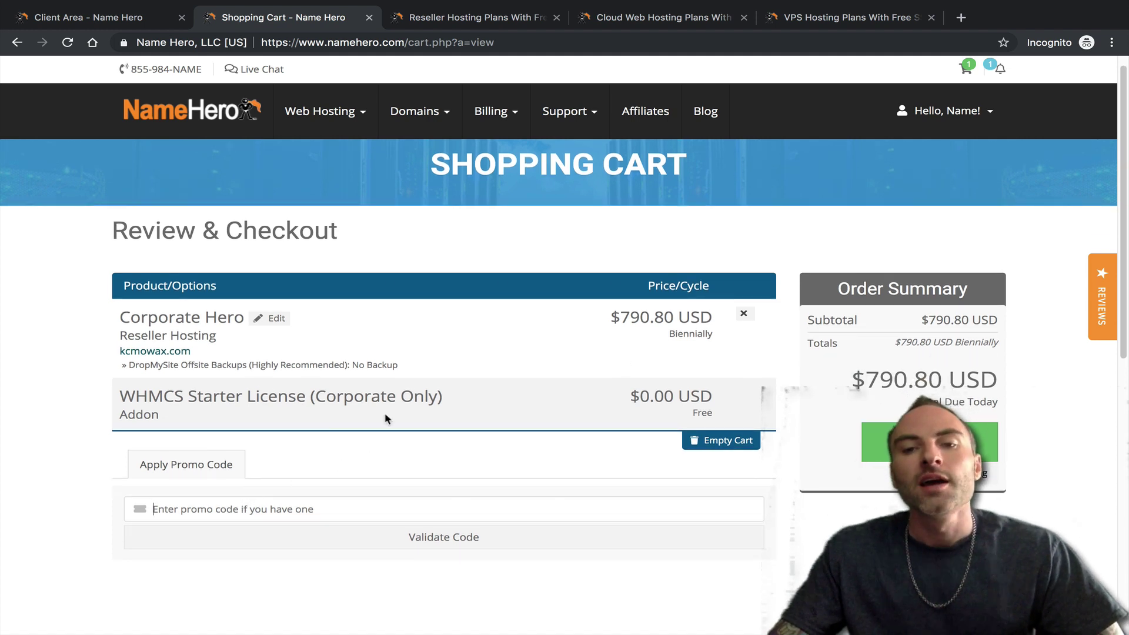
- Proceed to checkout and select Coinbase as the payment method after trying PayPal
{"action": "left_click", "coordinate": [929, 442]}
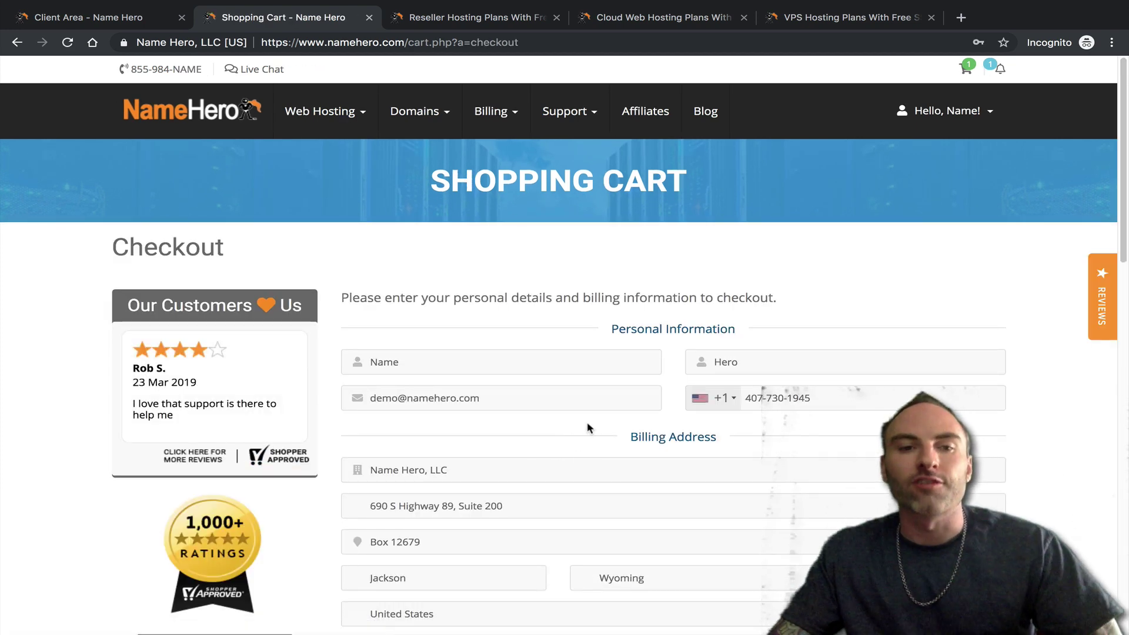
{"action": "scroll", "coordinate": [533, 441], "scroll_direction": "down", "scroll_amount": 4}
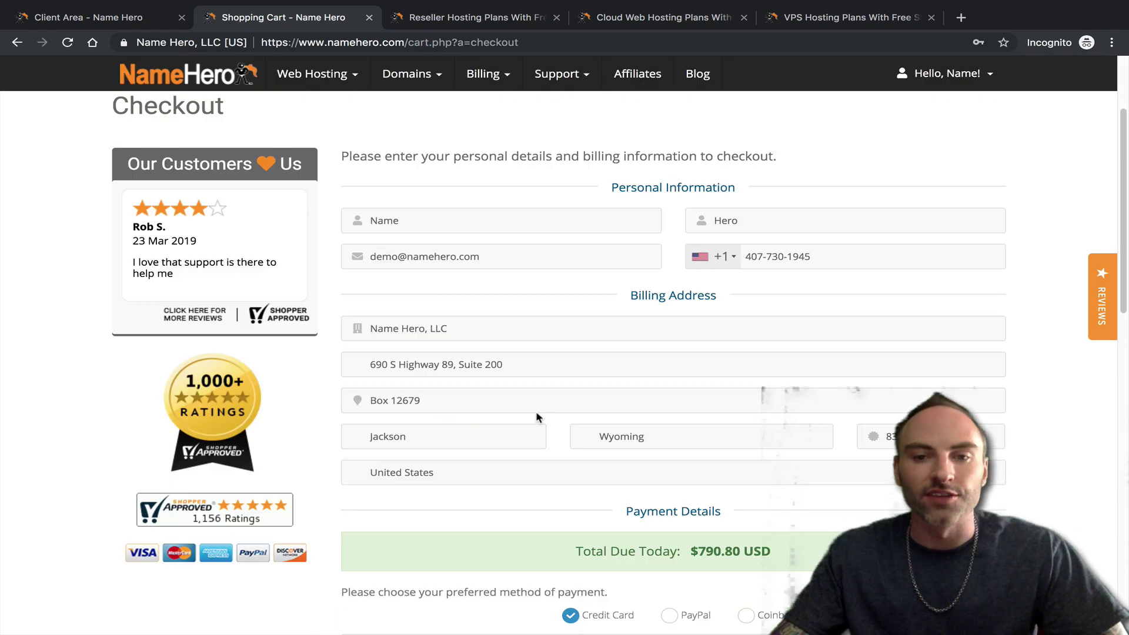
{"action": "scroll", "coordinate": [541, 418], "scroll_direction": "down", "scroll_amount": 4}
{"action": "scroll", "coordinate": [559, 284], "scroll_direction": "up", "scroll_amount": 4}
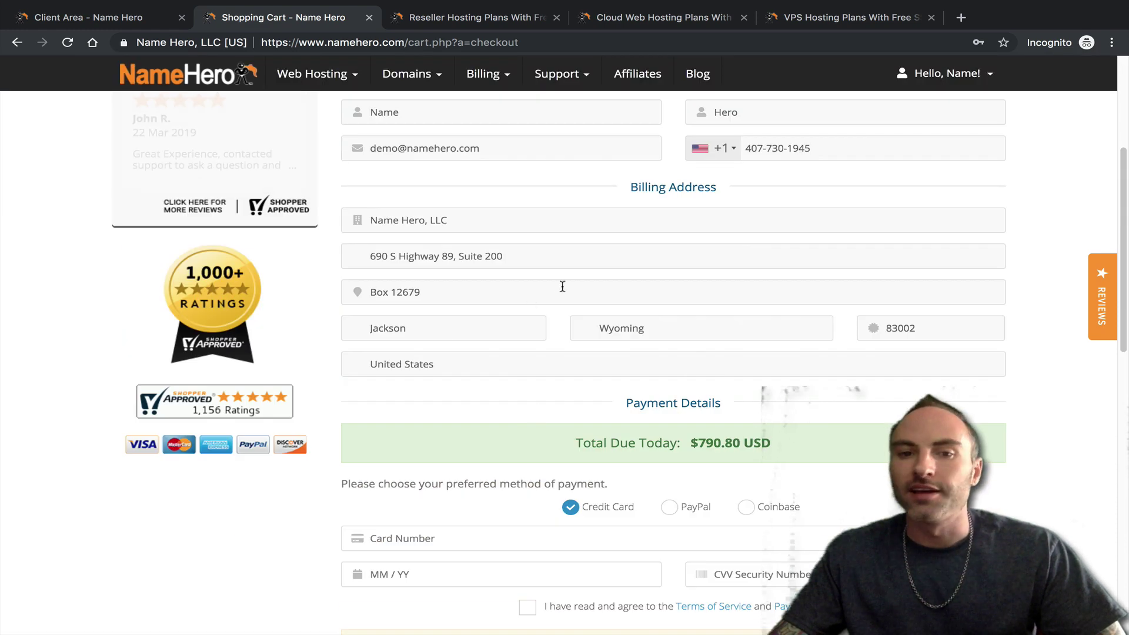
{"action": "scroll", "coordinate": [559, 274], "scroll_direction": "up", "scroll_amount": 4}
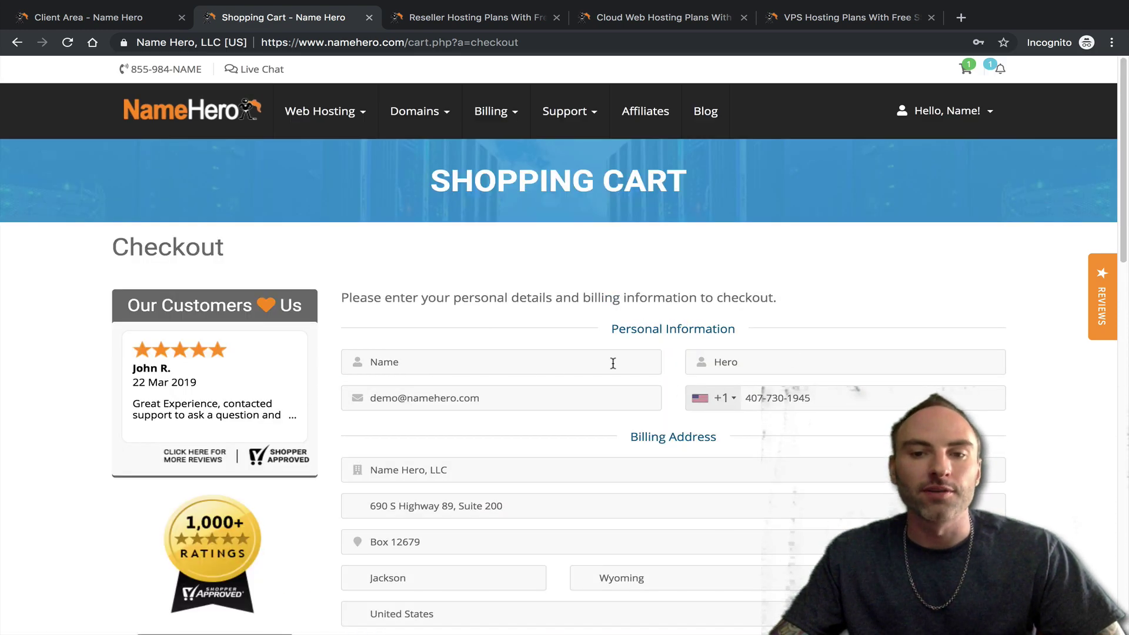
{"action": "scroll", "coordinate": [613, 363], "scroll_direction": "down", "scroll_amount": 5}
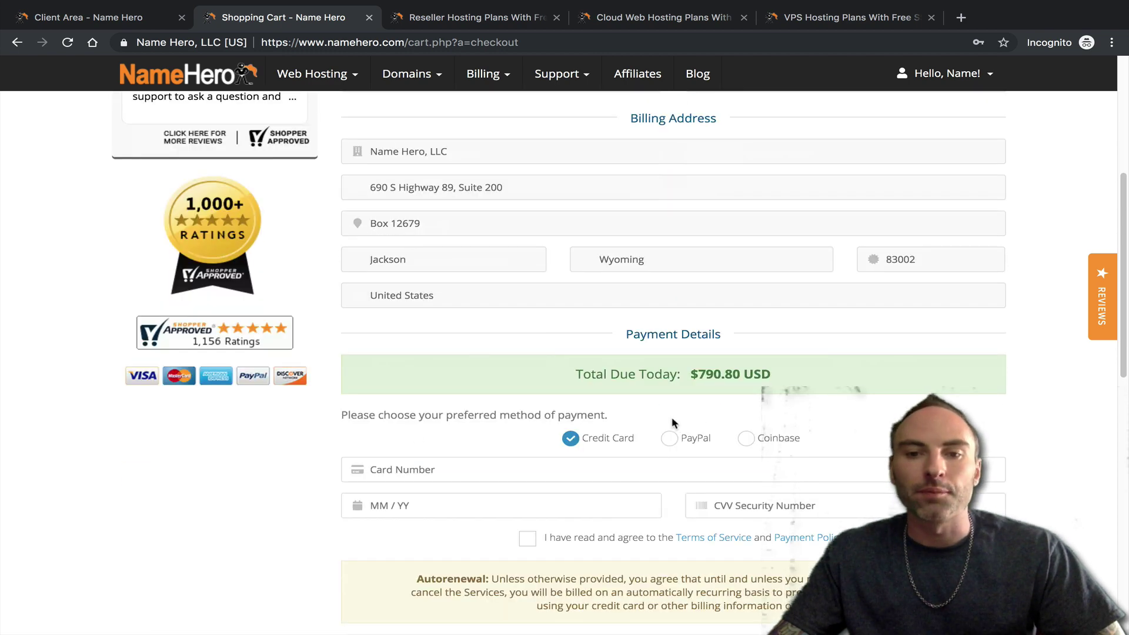
{"action": "left_click", "coordinate": [670, 437]}
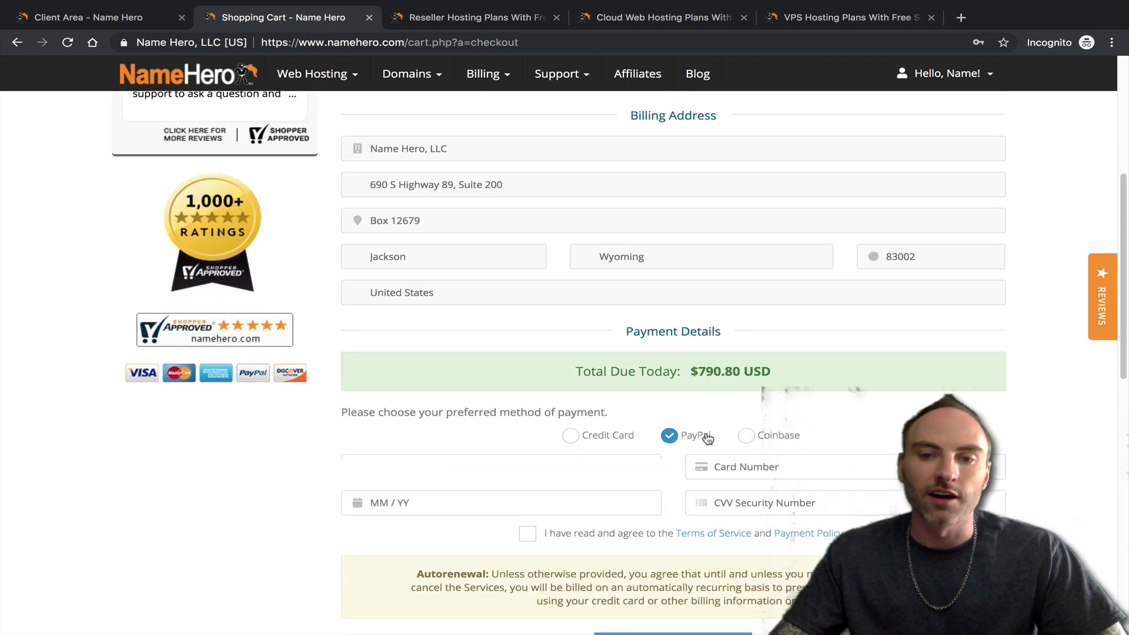
{"action": "left_click", "coordinate": [746, 436]}
- Open the Payment Policy in a new tab, then go back to checkout and the products list
{"action": "scroll", "coordinate": [563, 470], "scroll_direction": "down", "scroll_amount": 1}
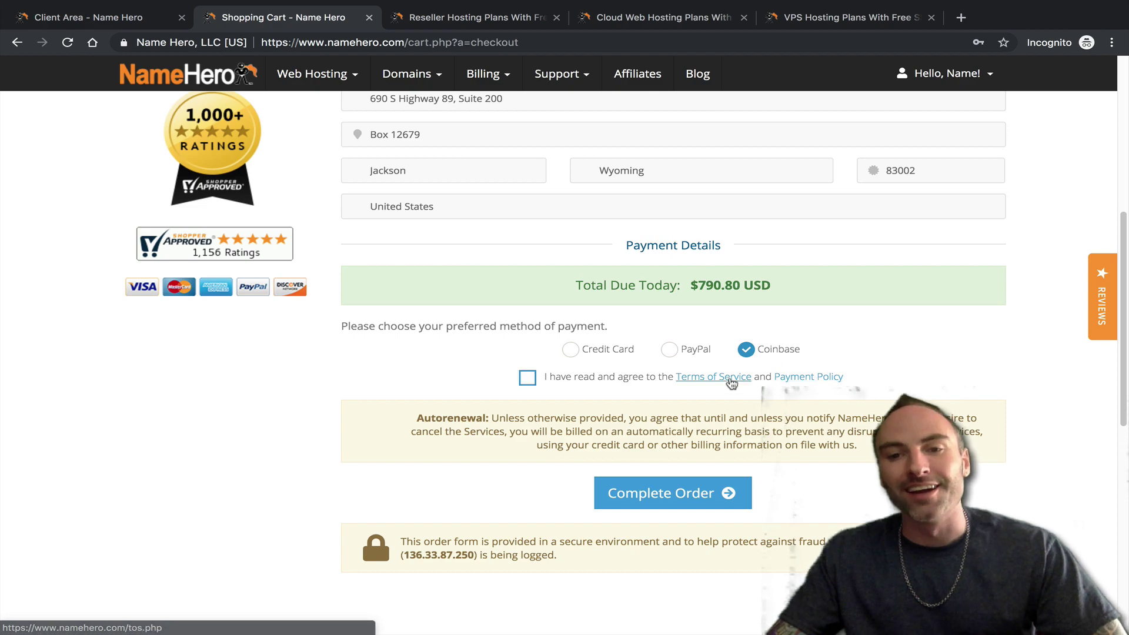
{"action": "left_click", "coordinate": [786, 377]}
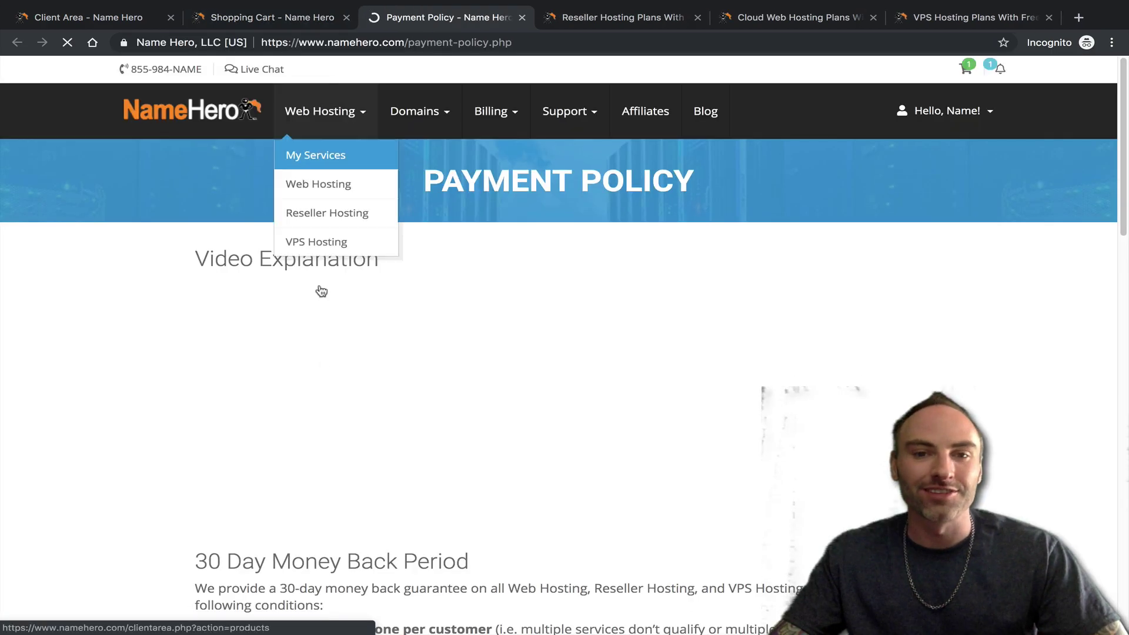
{"action": "scroll", "coordinate": [581, 403], "scroll_direction": "down", "scroll_amount": 15}
{"action": "scroll", "coordinate": [581, 403], "scroll_direction": "down", "scroll_amount": 5}
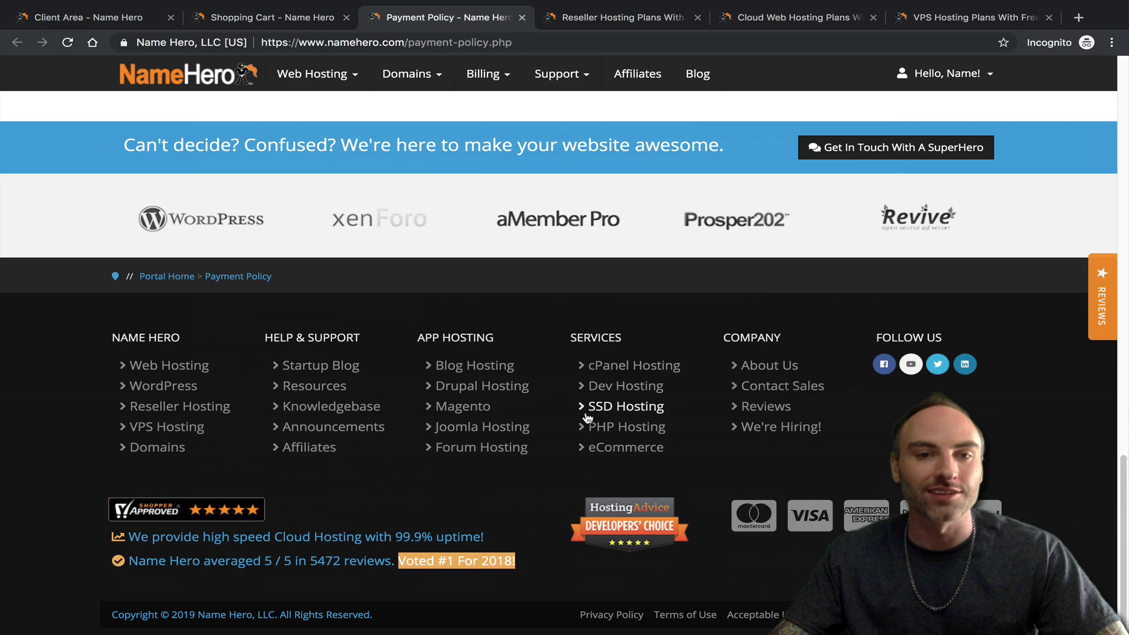
{"action": "scroll", "coordinate": [581, 403], "scroll_direction": "up", "scroll_amount": 20}
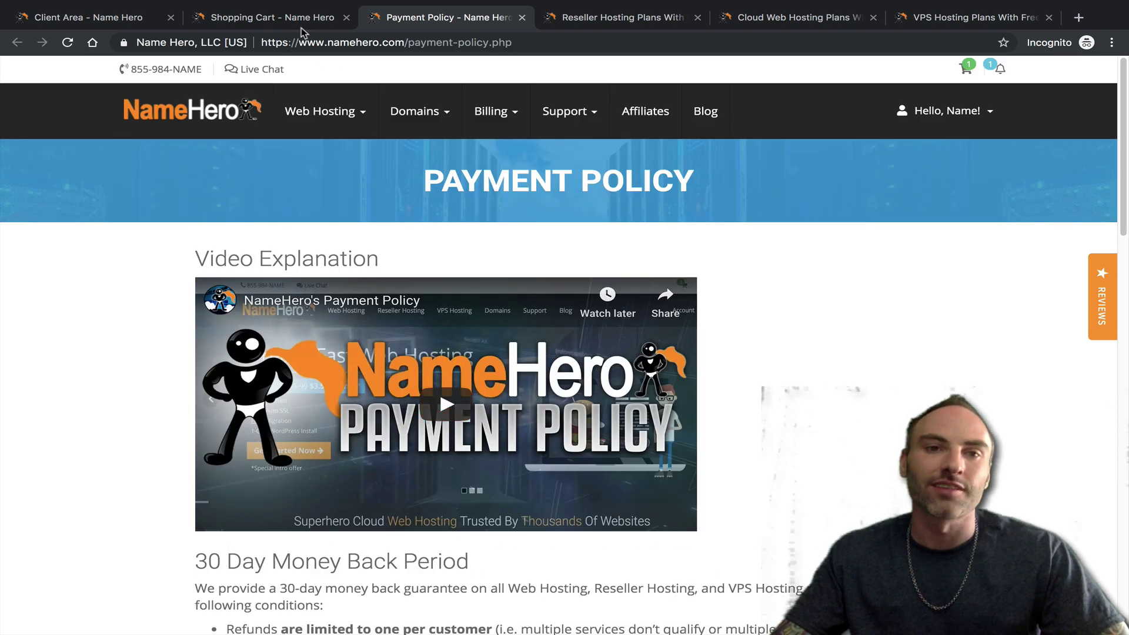
{"action": "left_click", "coordinate": [281, 22]}
{"action": "scroll", "coordinate": [623, 436], "scroll_direction": "down", "scroll_amount": 1}
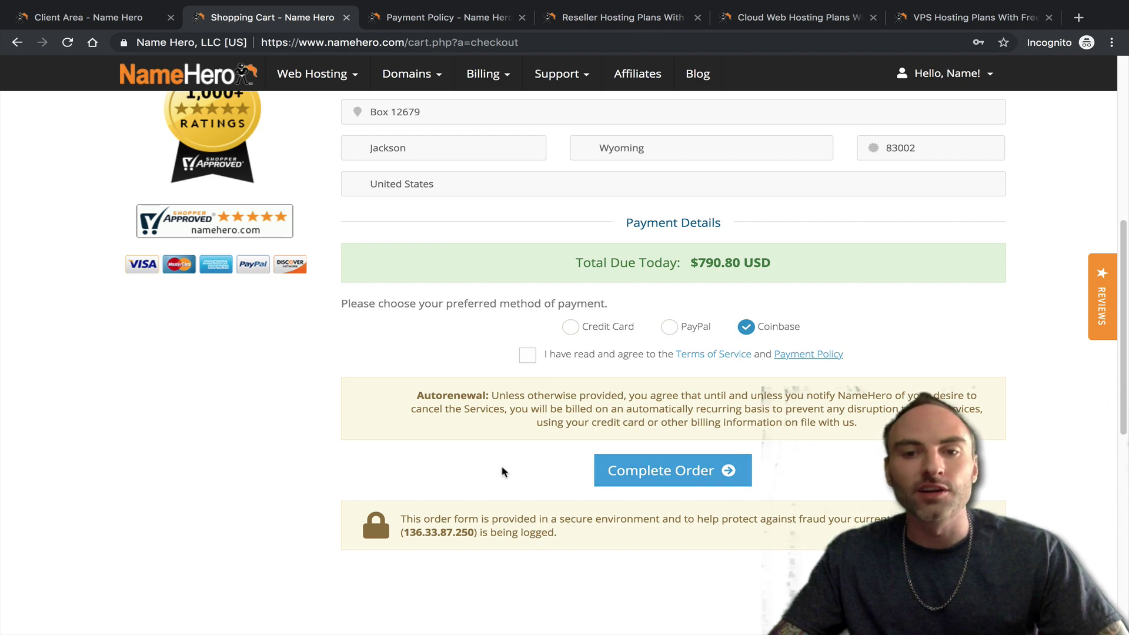
{"action": "scroll", "coordinate": [584, 451], "scroll_direction": "up", "scroll_amount": 4}
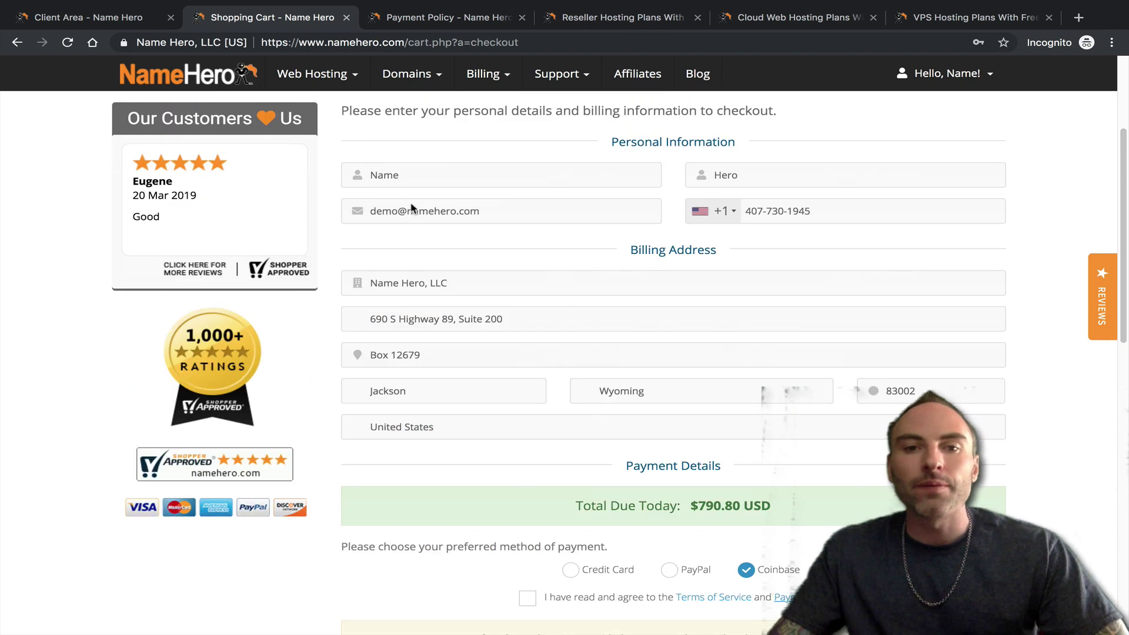
{"action": "scroll", "coordinate": [798, 281], "scroll_direction": "up", "scroll_amount": 3}
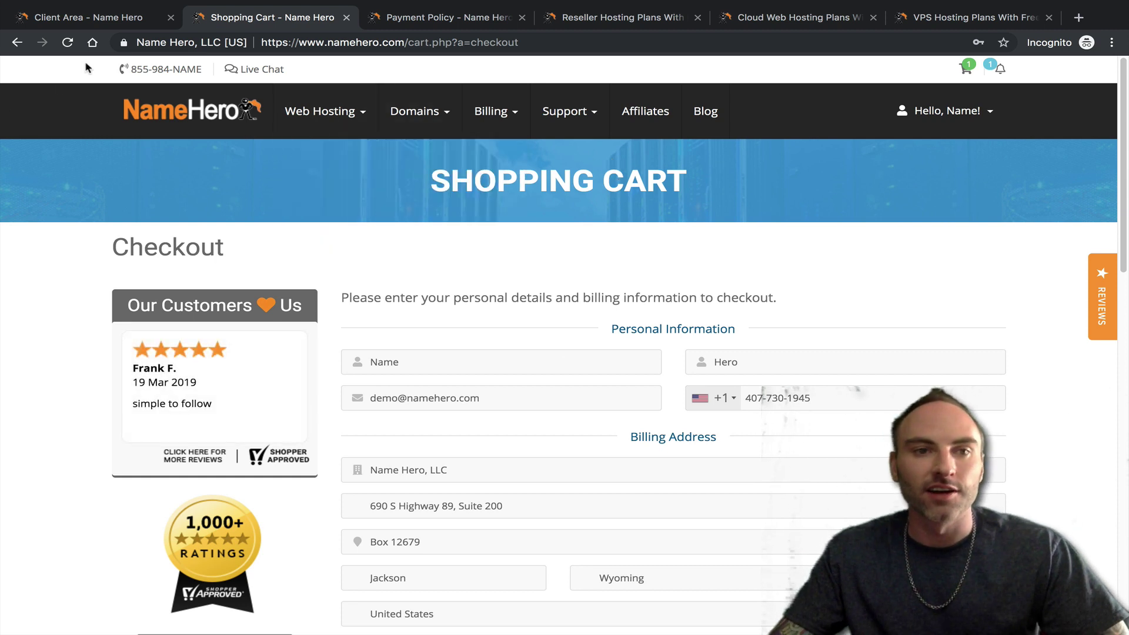
{"action": "left_click", "coordinate": [86, 18]}
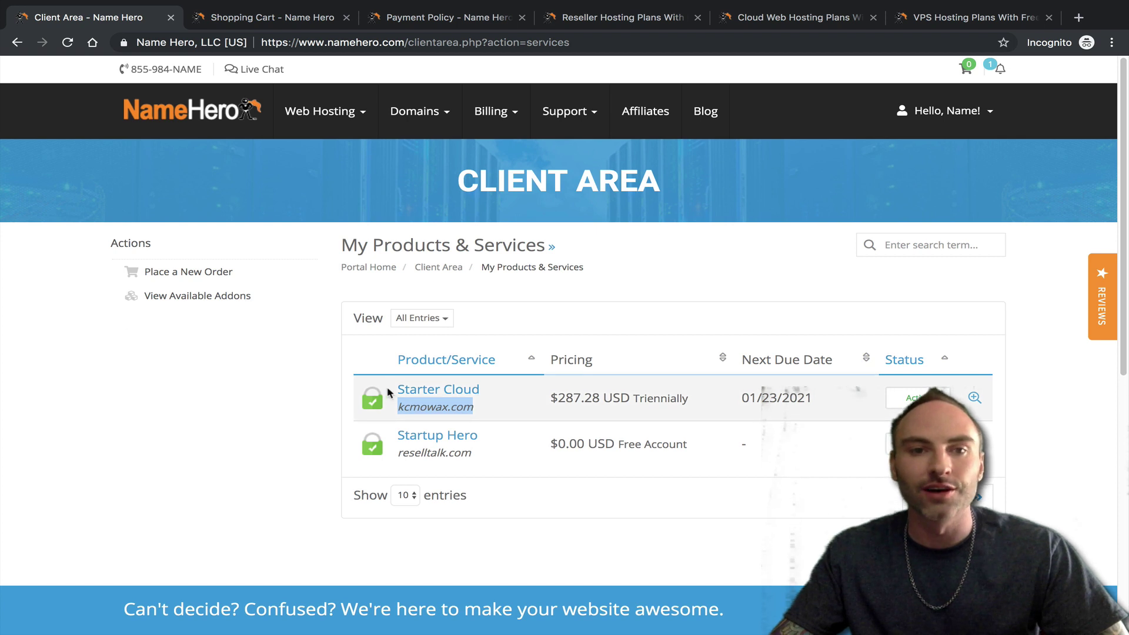
- Start a new support ticket from the client area under the Migrations department
{"action": "left_click", "coordinate": [295, 17]}
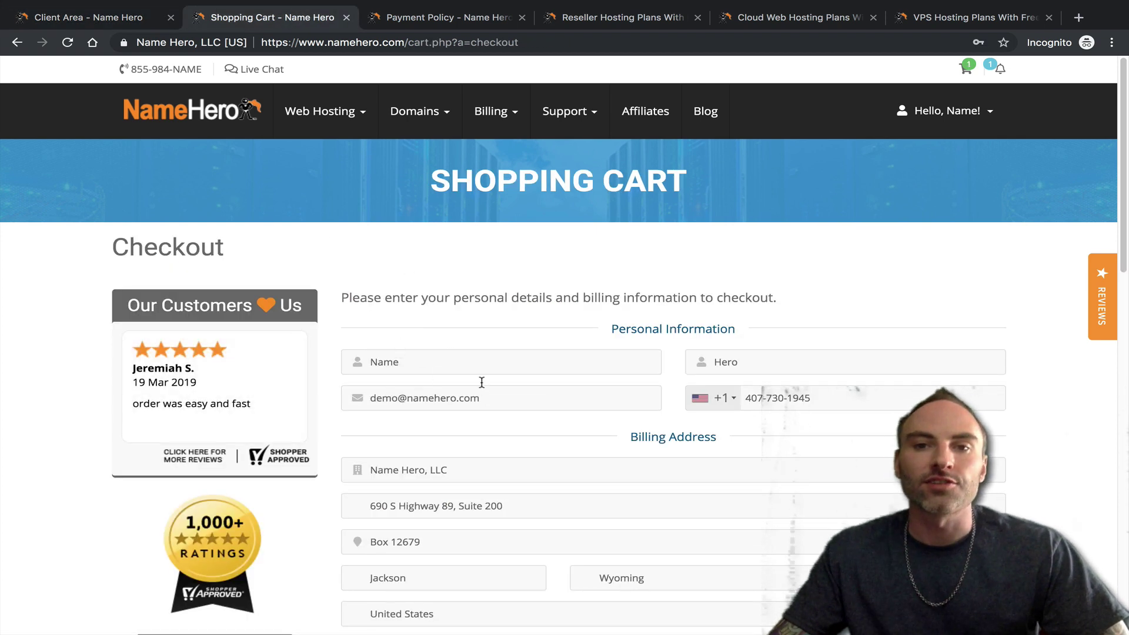
{"action": "left_click", "coordinate": [159, 113]}
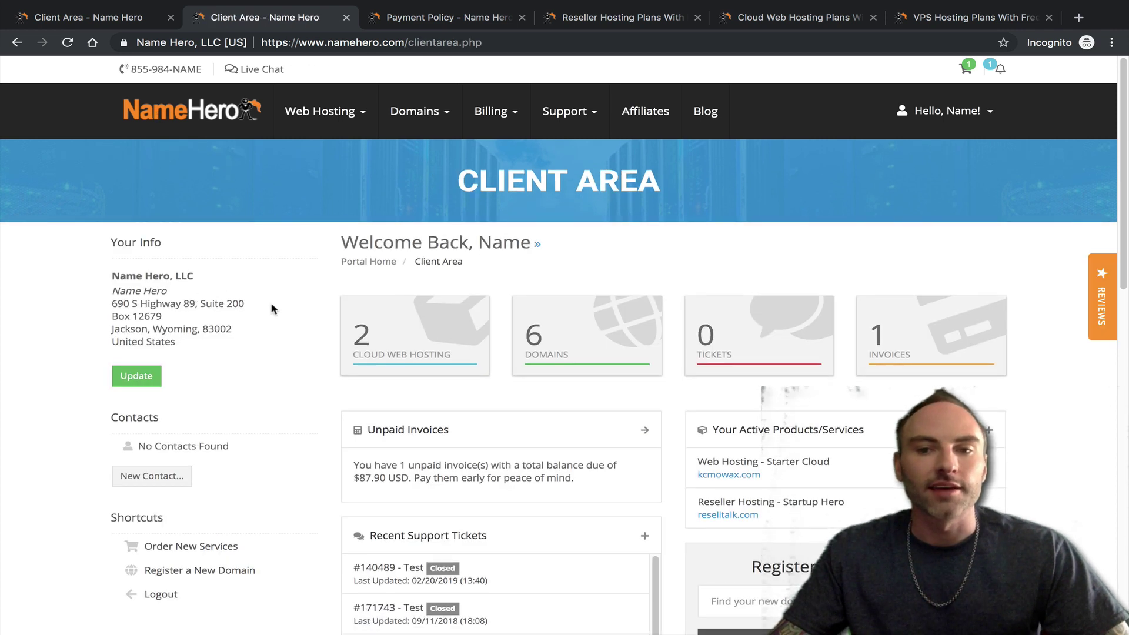
{"action": "left_click", "coordinate": [731, 345]}
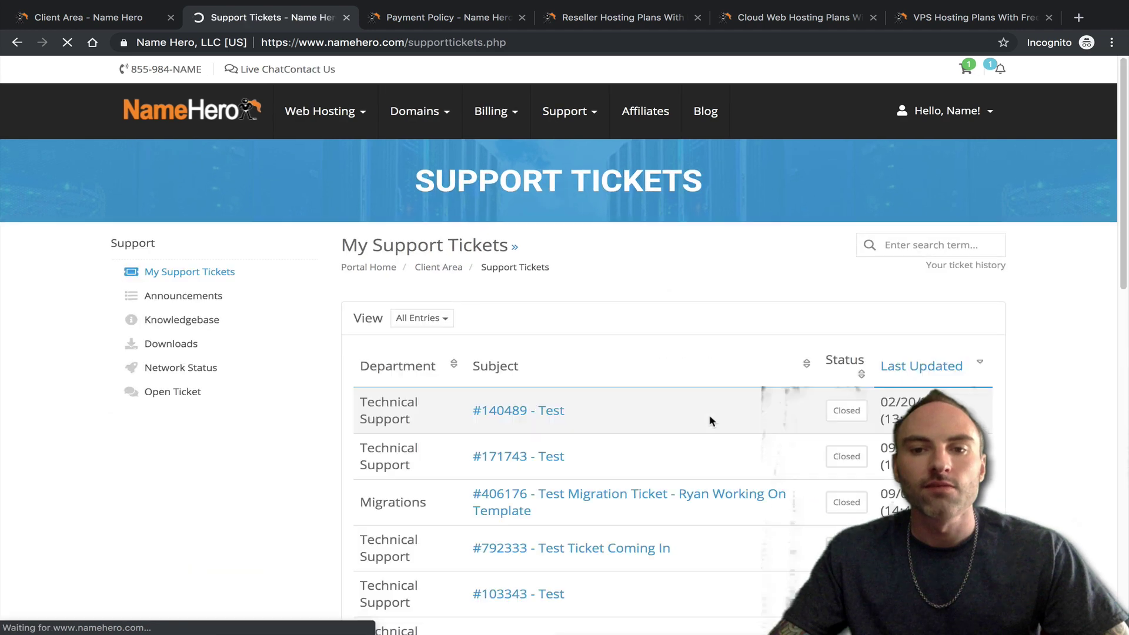
{"action": "left_click", "coordinate": [172, 399]}
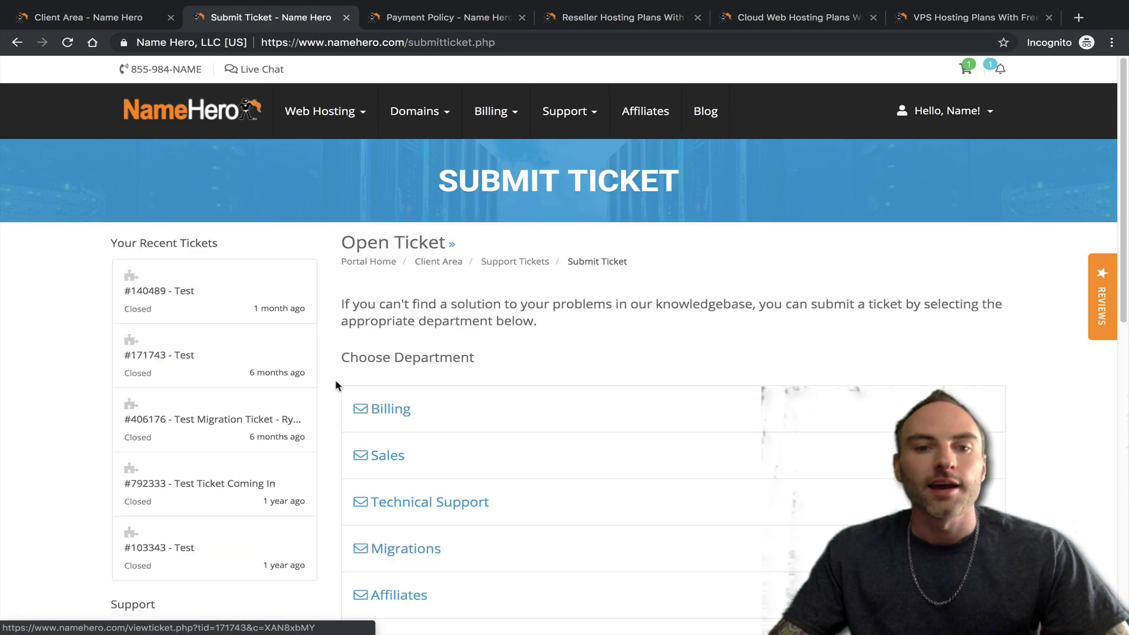
{"action": "scroll", "coordinate": [411, 445], "scroll_direction": "down", "scroll_amount": 2}
{"action": "left_click", "coordinate": [412, 446]}
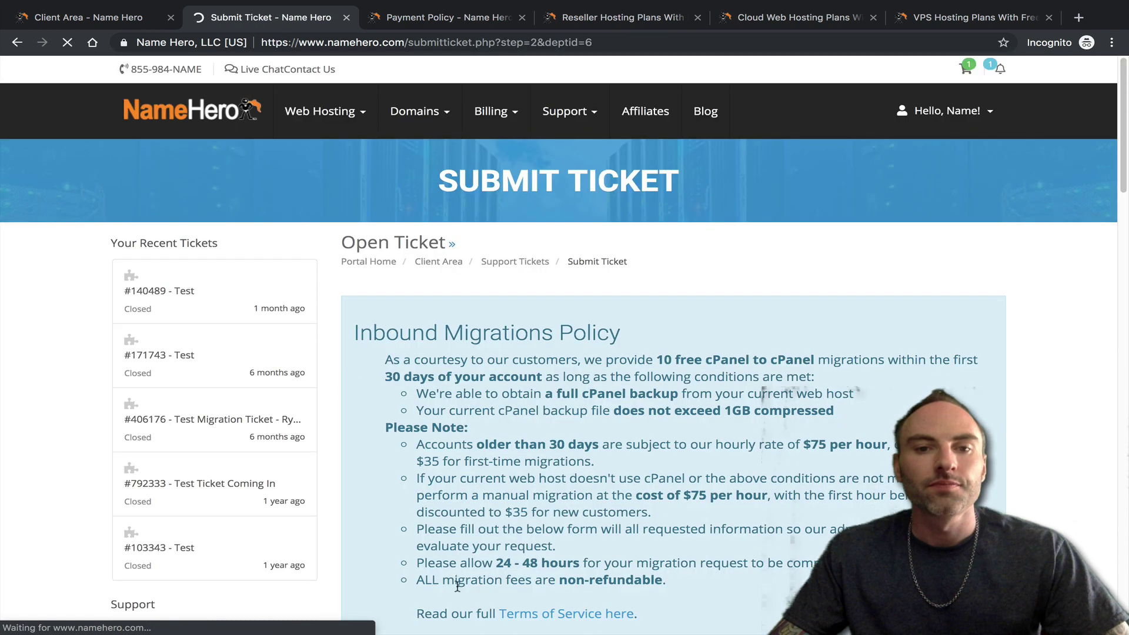
- Link the Migrations ticket to the Starter Cloud - kcmowax.com service at Medium priority
{"action": "scroll", "coordinate": [459, 505], "scroll_direction": "down", "scroll_amount": 4}
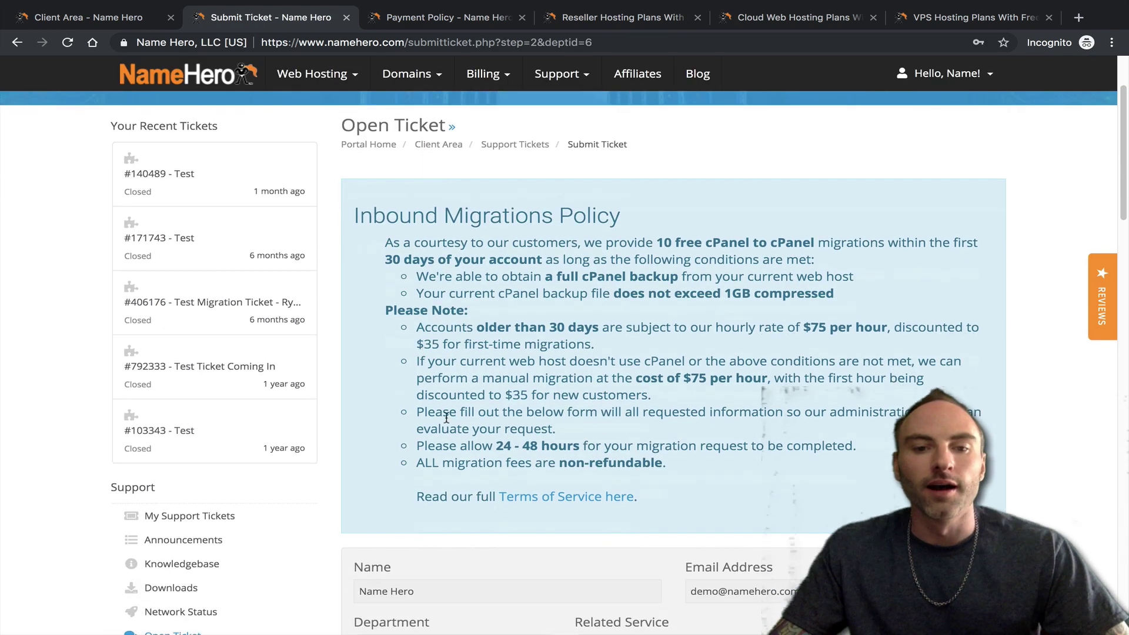
{"action": "scroll", "coordinate": [458, 421], "scroll_direction": "down", "scroll_amount": 1}
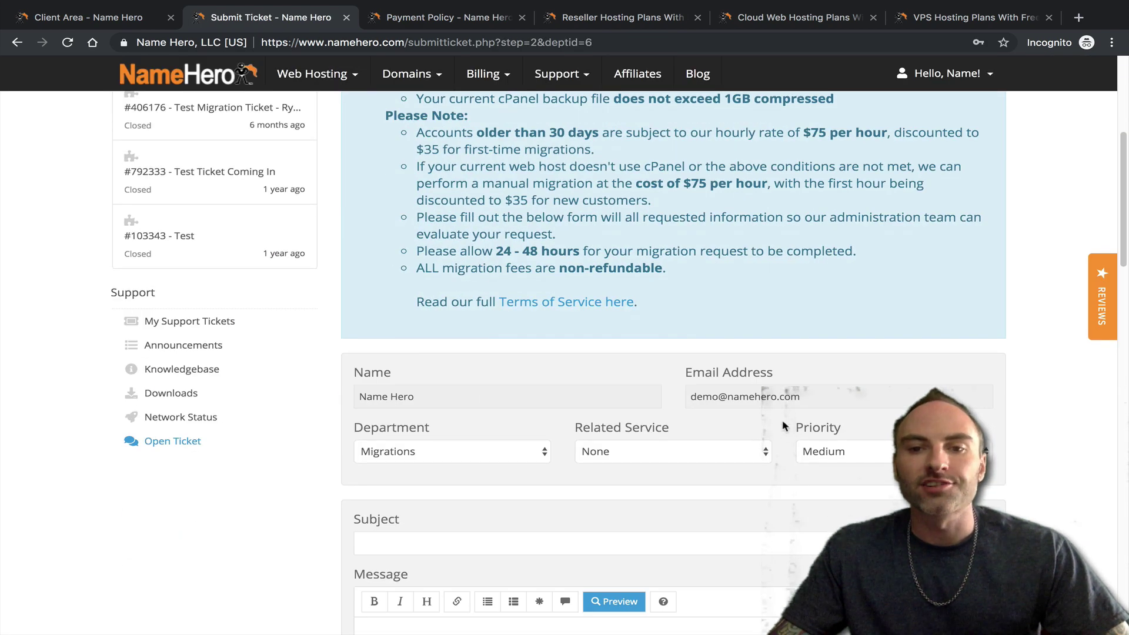
{"action": "scroll", "coordinate": [784, 426], "scroll_direction": "up", "scroll_amount": 2}
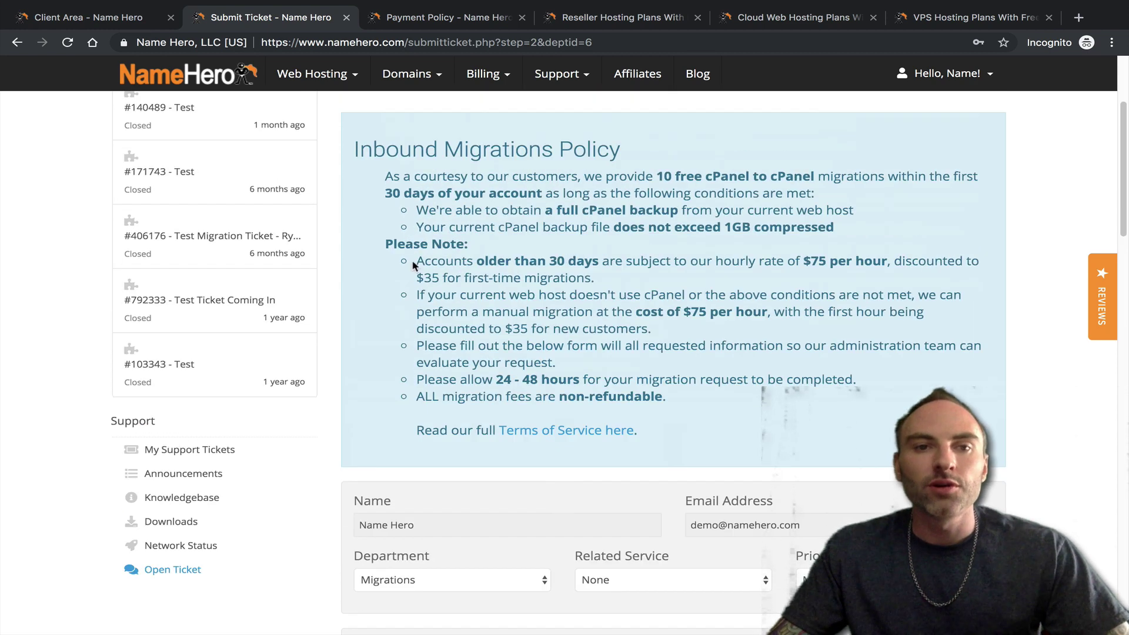
{"action": "left_click", "coordinate": [105, 22]}
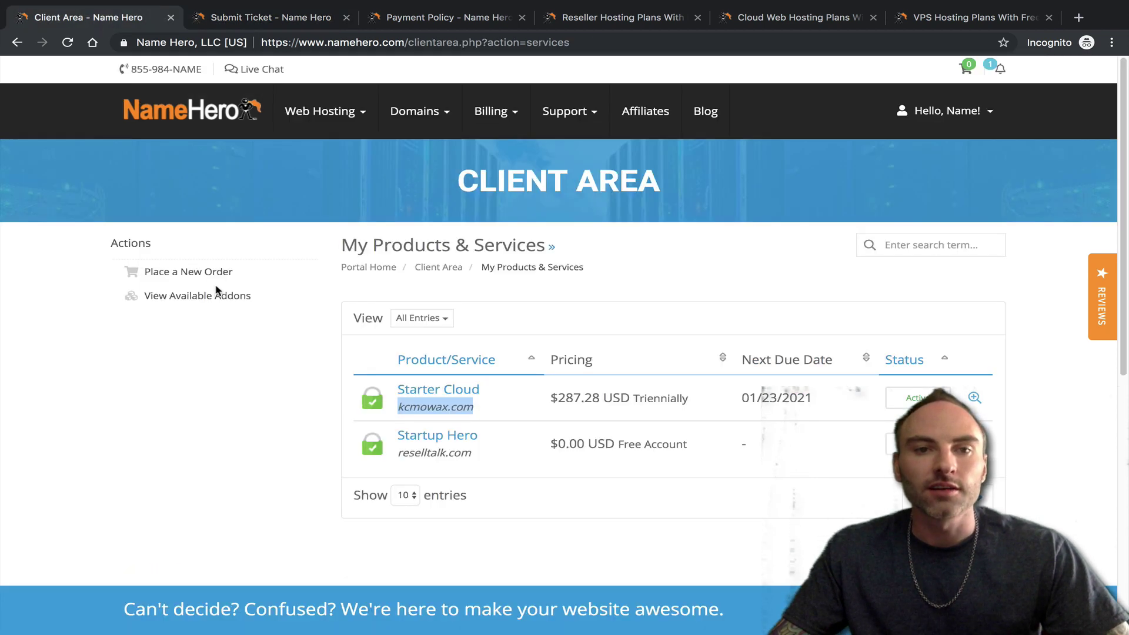
{"action": "left_click", "coordinate": [300, 26]}
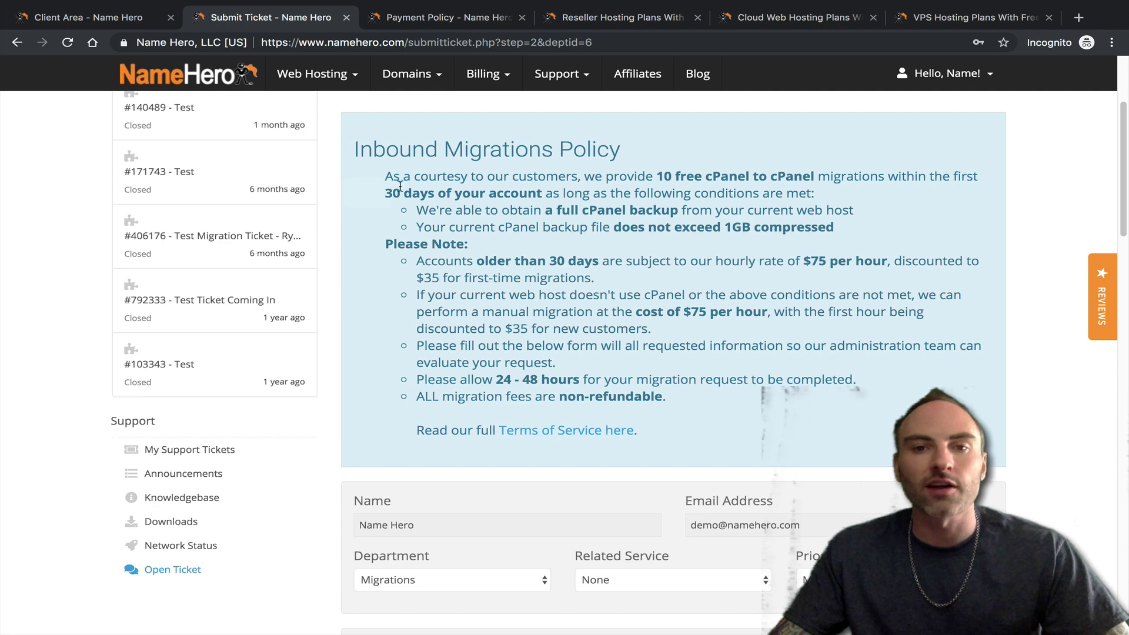
{"action": "scroll", "coordinate": [603, 312], "scroll_direction": "down", "scroll_amount": 4}
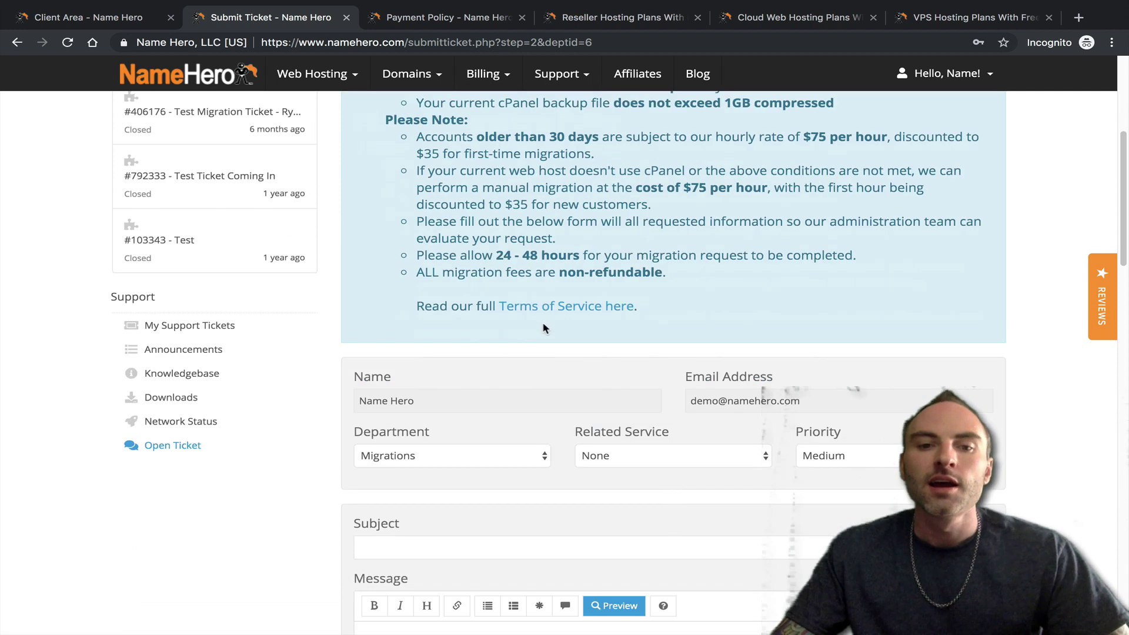
{"action": "left_click", "coordinate": [688, 338]}
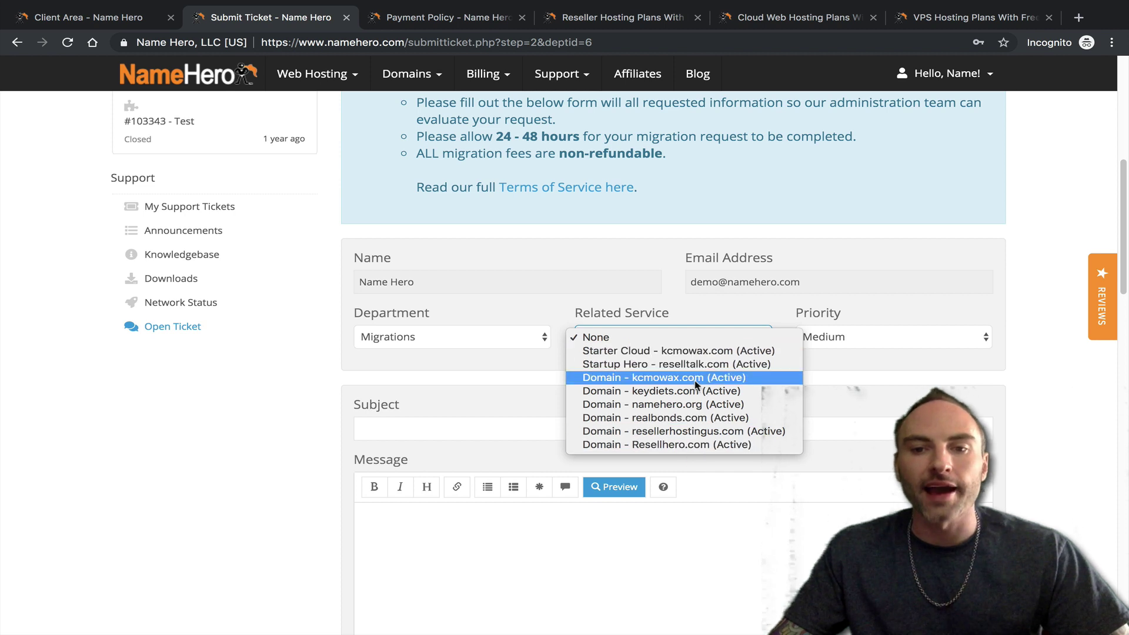
{"action": "left_click", "coordinate": [664, 351]}
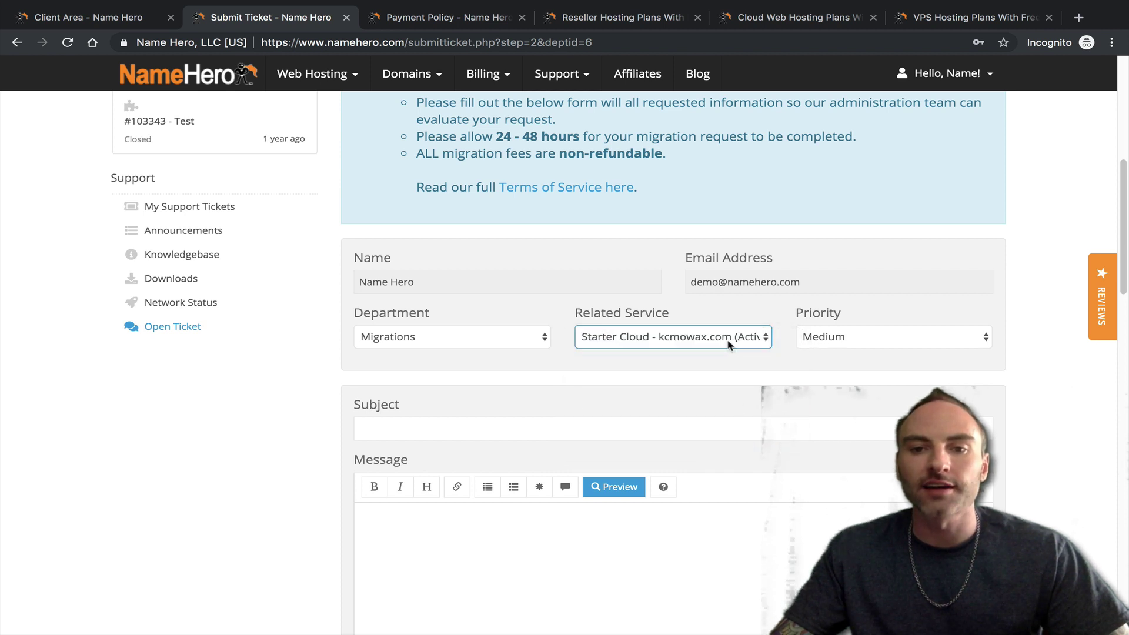
{"action": "left_click", "coordinate": [832, 338]}
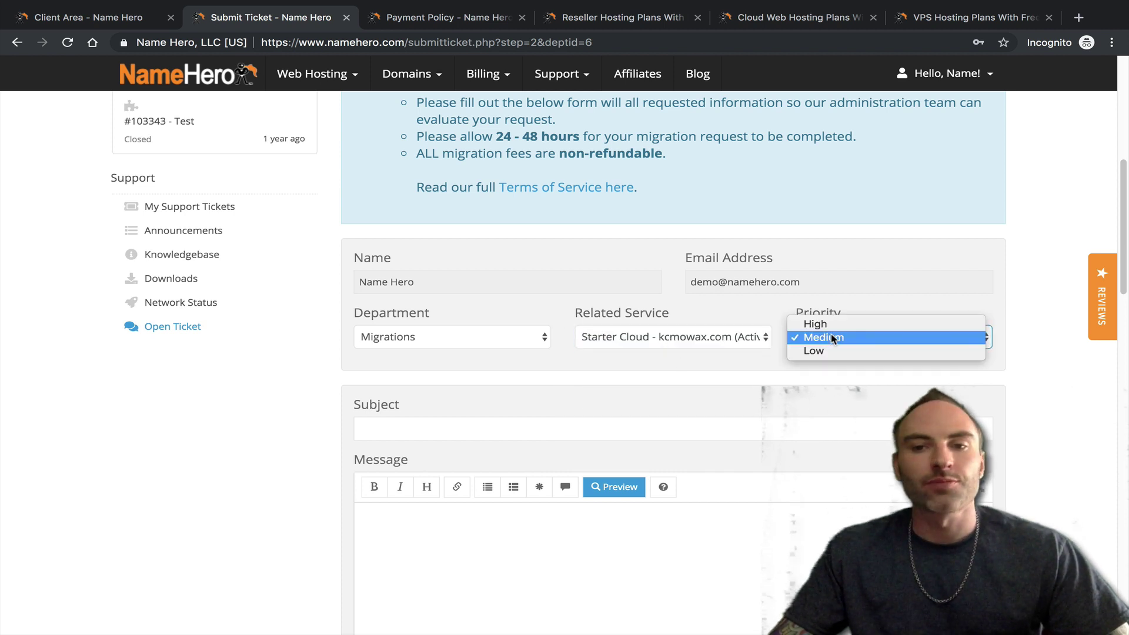
{"action": "left_click", "coordinate": [832, 342]}
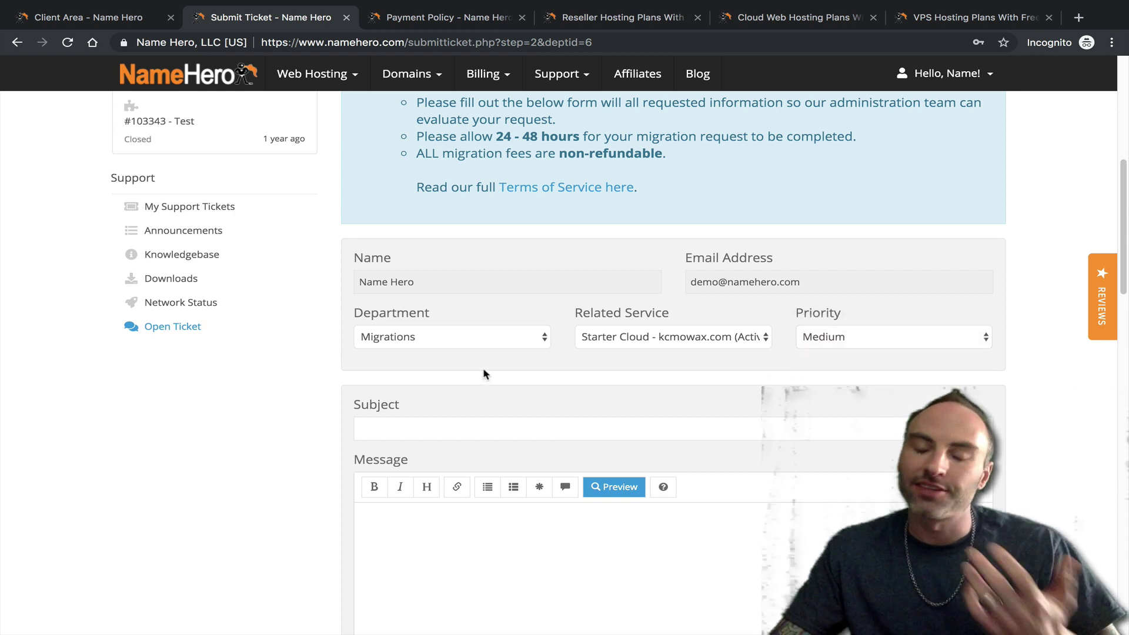
- Begin entering the ticket subject about migrating the old account
{"action": "scroll", "coordinate": [824, 368], "scroll_direction": "down", "scroll_amount": 1}
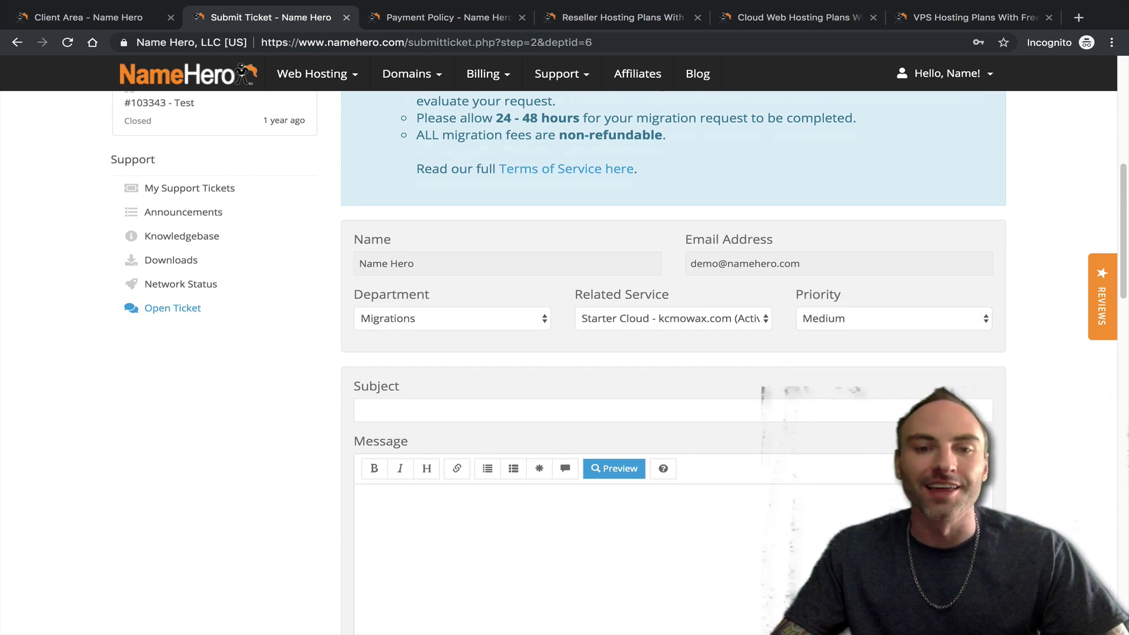
{"action": "scroll", "coordinate": [791, 488], "scroll_direction": "down", "scroll_amount": 1}
{"action": "left_click", "coordinate": [572, 377]}
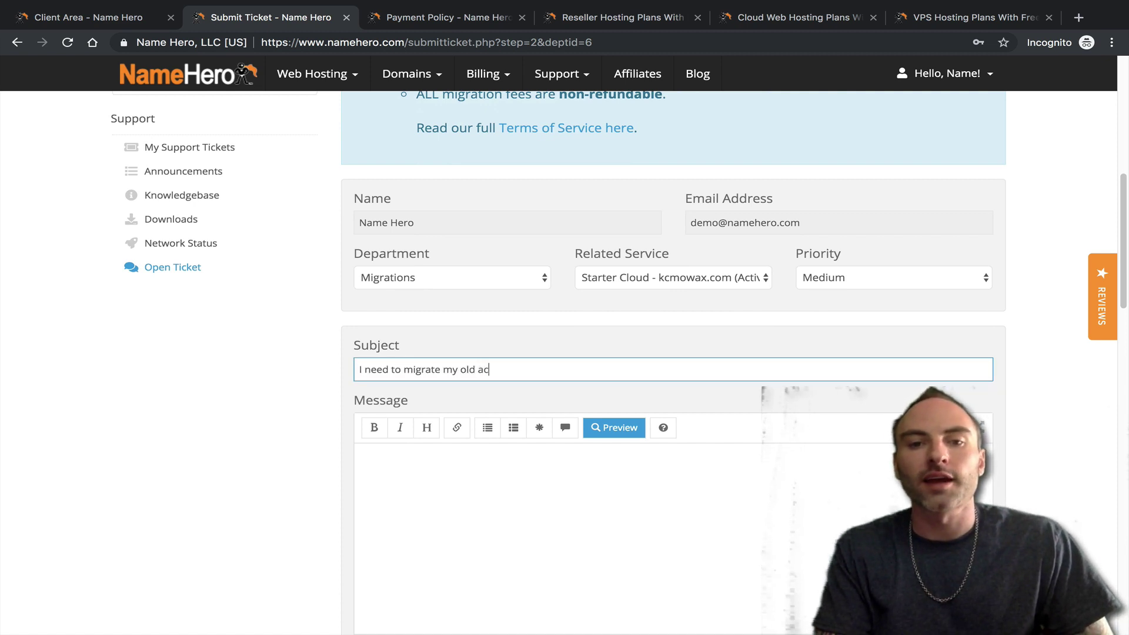
- Begin the ticket message with 'I'm upgrading from my Starter Clou'
{"action": "left_click", "coordinate": [749, 518]}
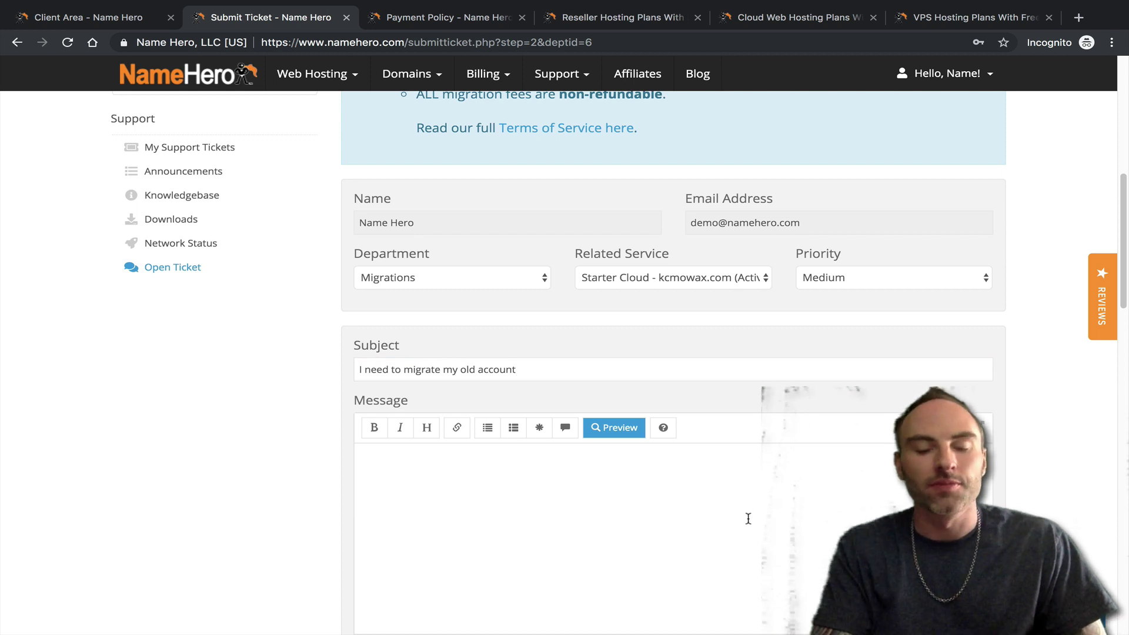
{"action": "type", "text": "I'm upgradin"}
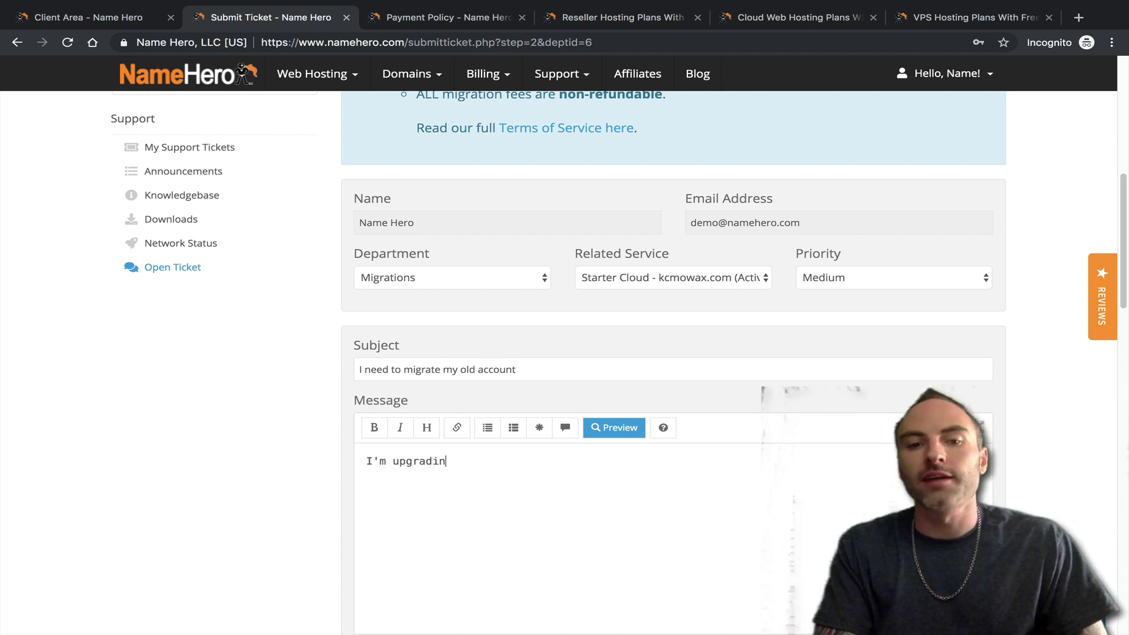
{"action": "type", "text": "g from my Starter "}
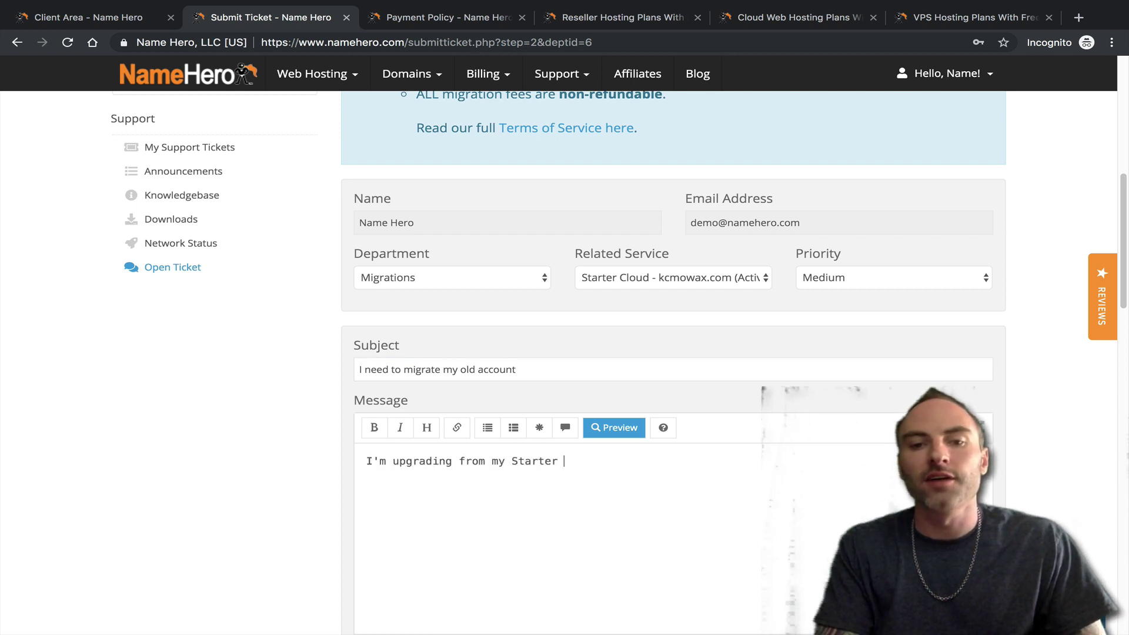
{"action": "type", "text": "Cloud to a Reseller and would like my data moved."}
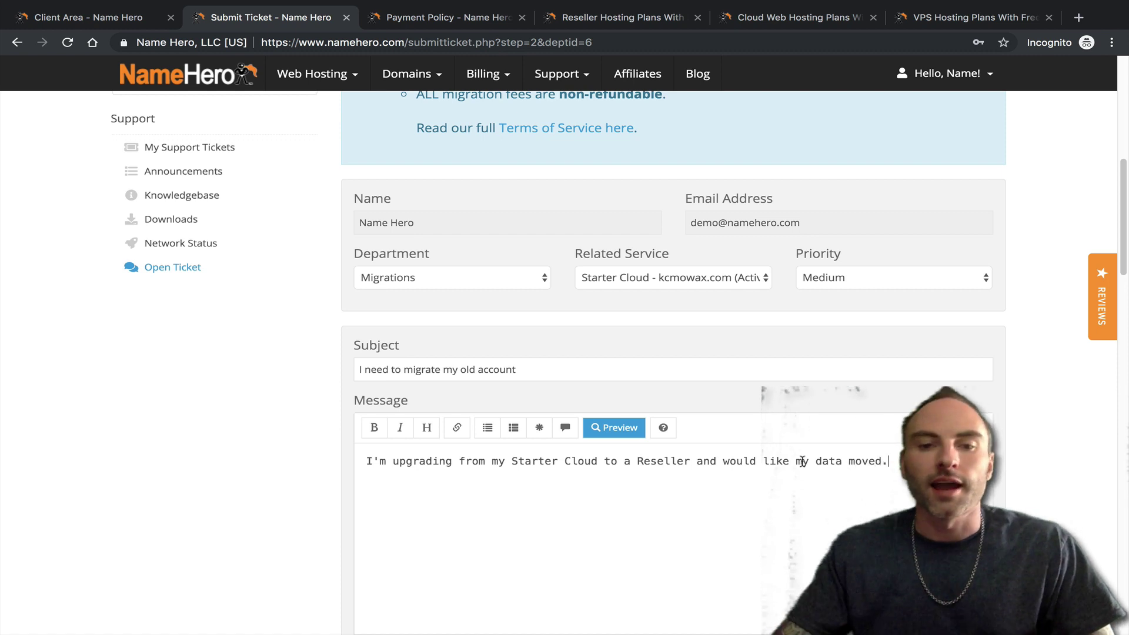
{"action": "scroll", "coordinate": [802, 461], "scroll_direction": "down", "scroll_amount": 6}
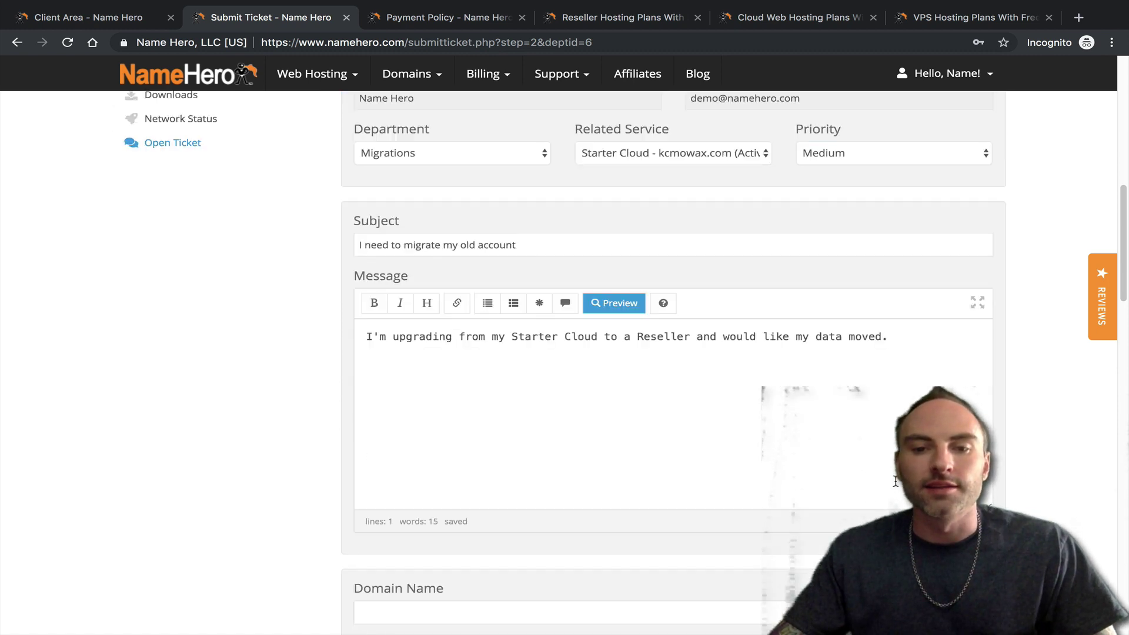
- Find and select the kcmowax.com domain on the Starter Cloud service details page
{"action": "left_click", "coordinate": [415, 347]}
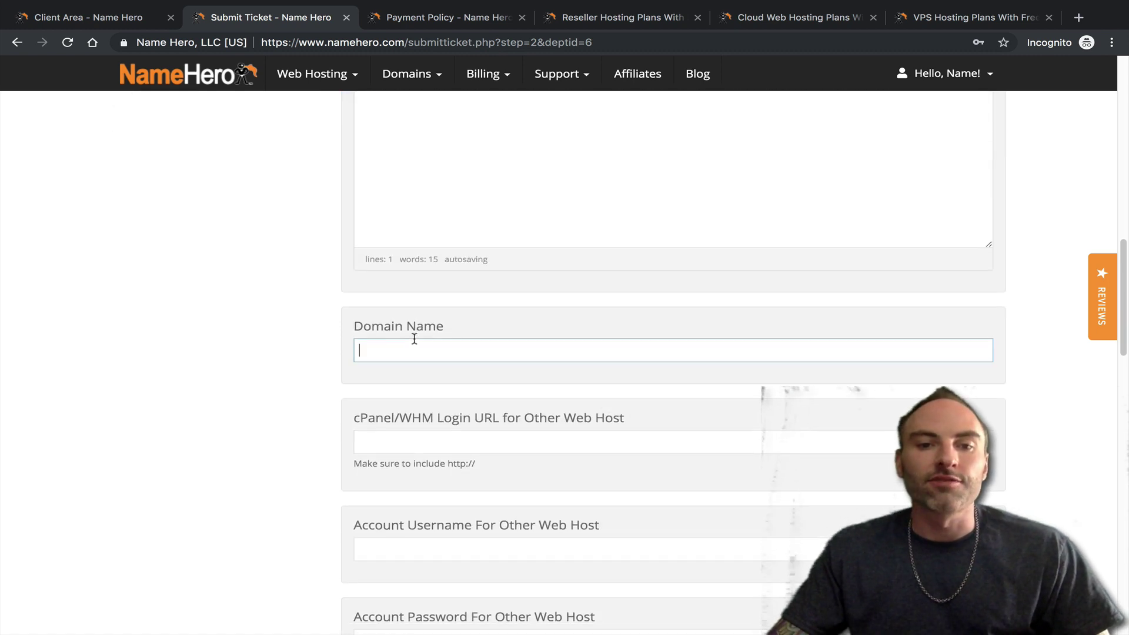
{"action": "left_click", "coordinate": [110, 19]}
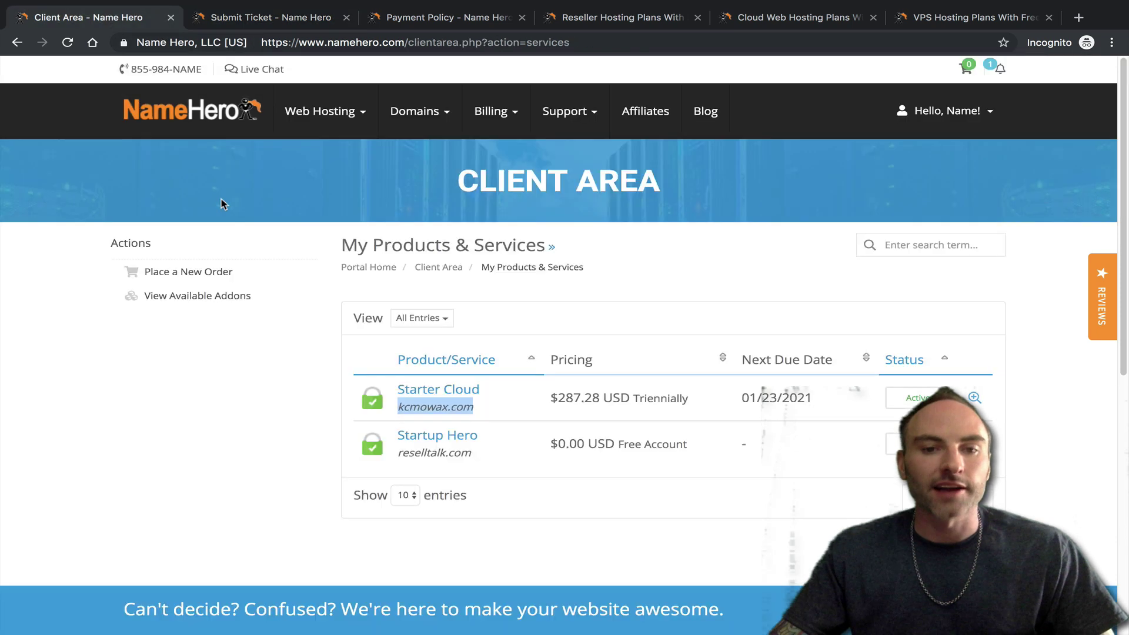
{"action": "left_click", "coordinate": [412, 391]}
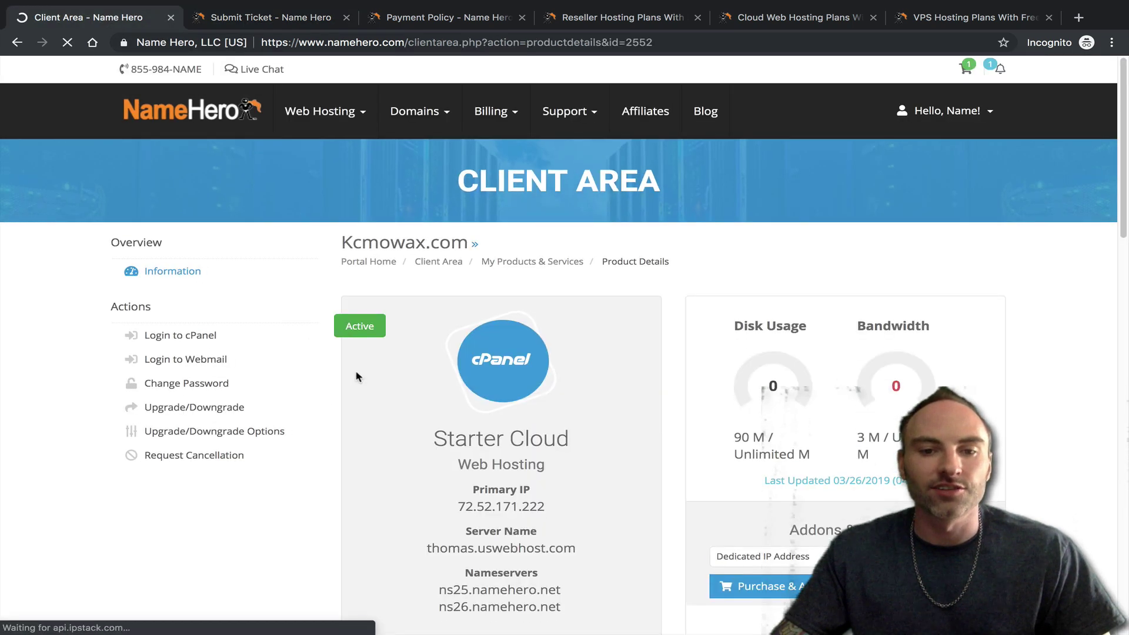
{"action": "scroll", "coordinate": [370, 379], "scroll_direction": "down", "scroll_amount": 1}
{"action": "scroll", "coordinate": [344, 325], "scroll_direction": "down", "scroll_amount": 2}
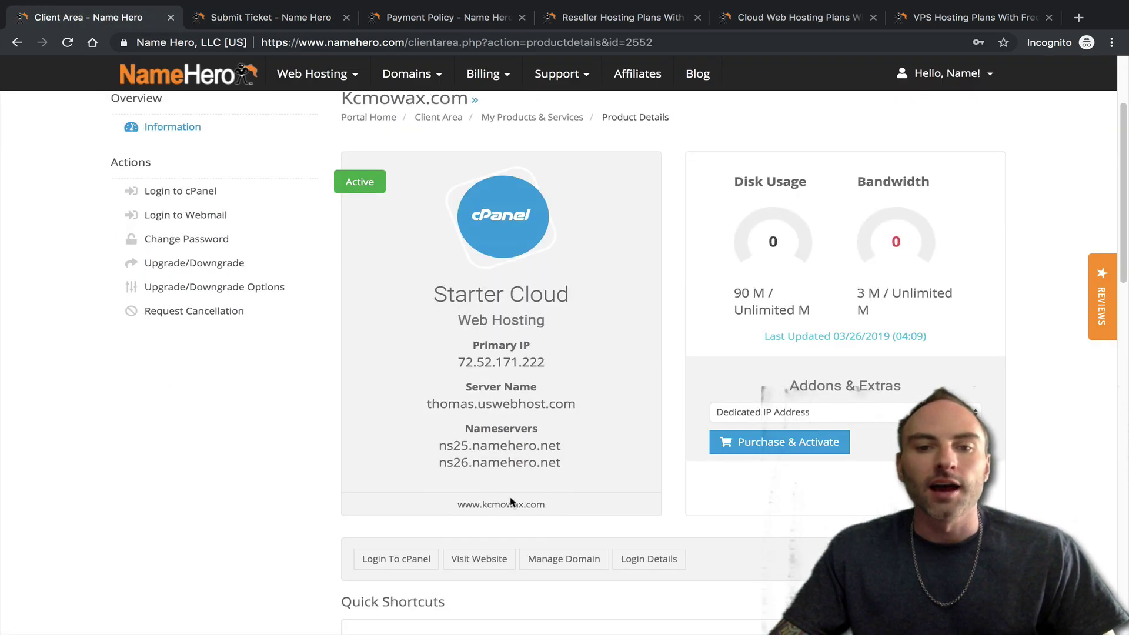
{"action": "left_click_drag", "start_coordinate": [546, 507], "coordinate": [480, 498]}
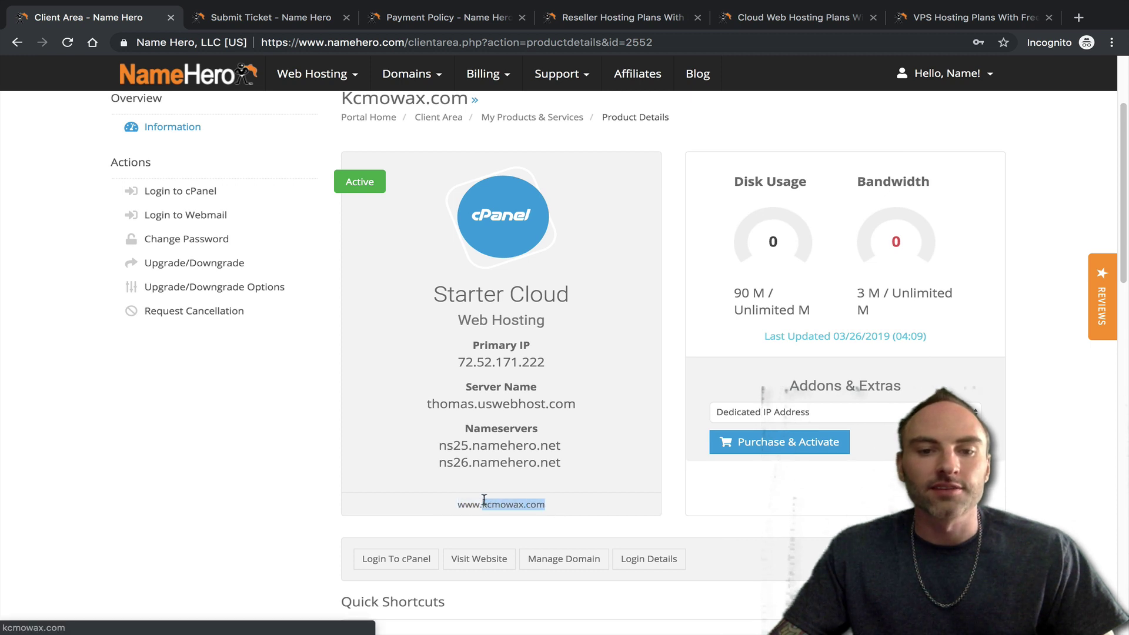
- Enter kcmowax.com in the ticket's Domain Name field, correcting the typos
{"action": "left_click", "coordinate": [320, 20]}
{"action": "type", "text": "√"}
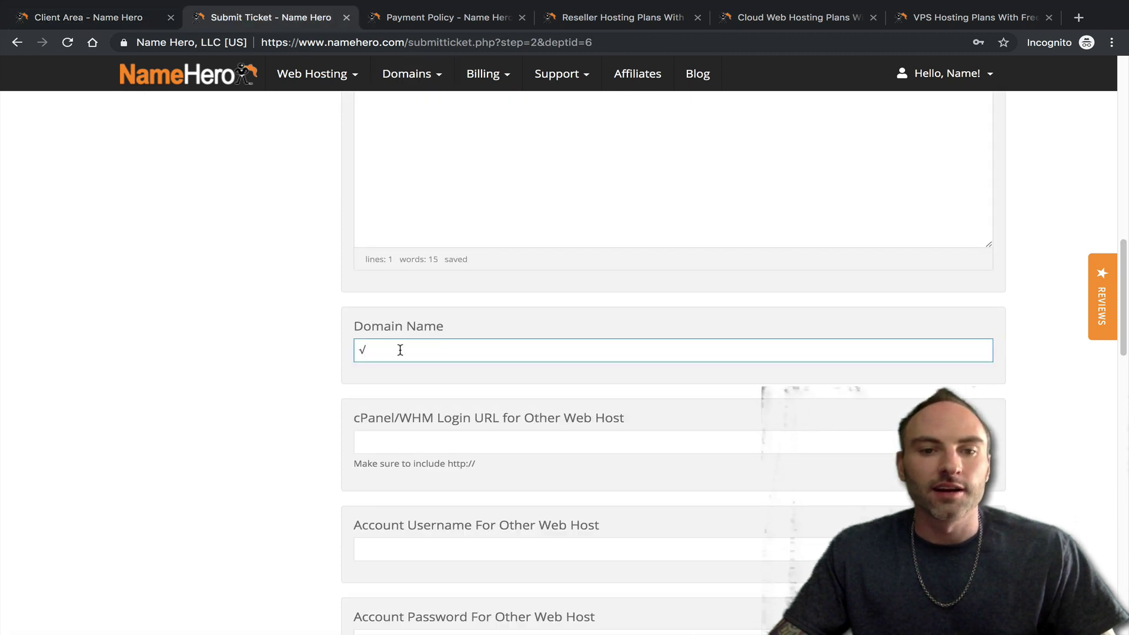
{"action": "key", "text": "BackSpace"}
{"action": "type", "text": "kcmoxwa"}
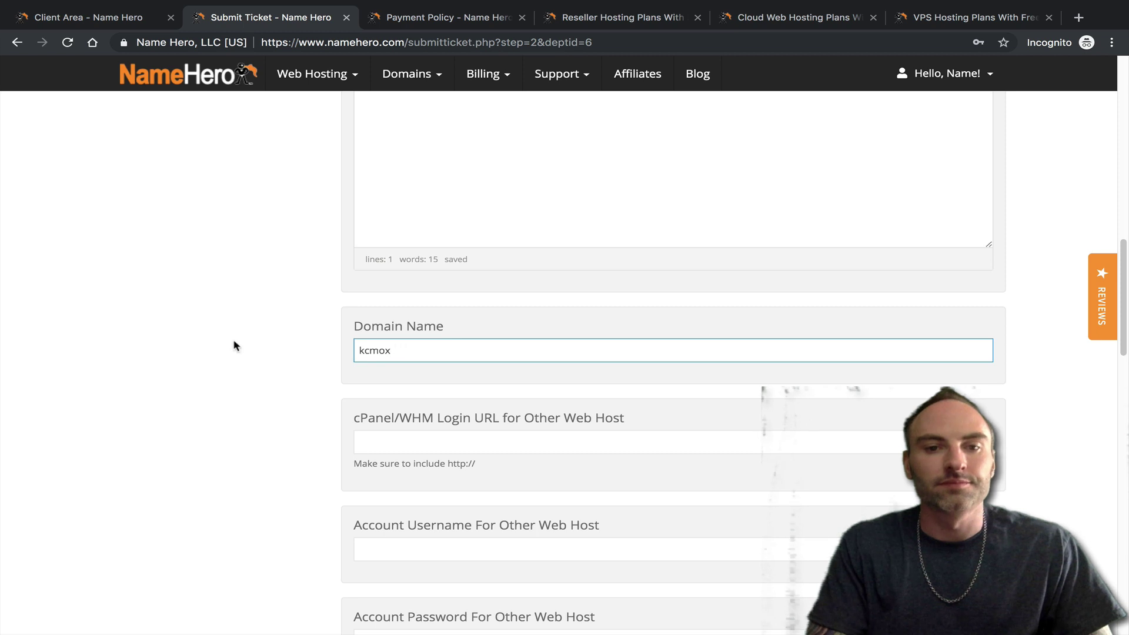
{"action": "key", "text": "ctrl+a"}
{"action": "key", "text": "Right"}
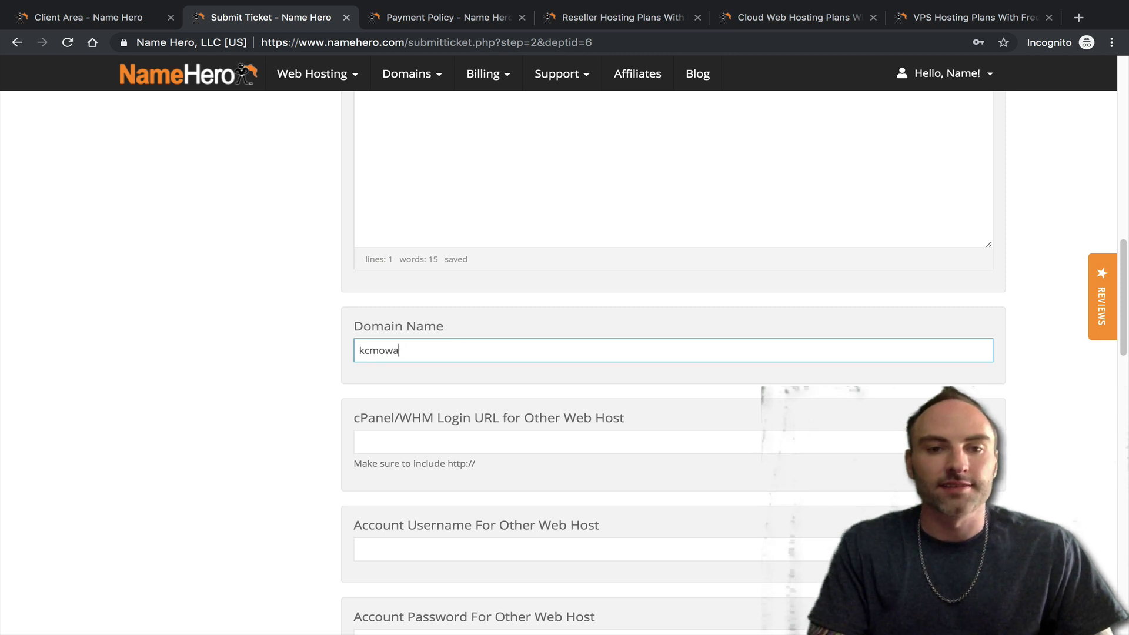
{"action": "type", "text": "x.com"}
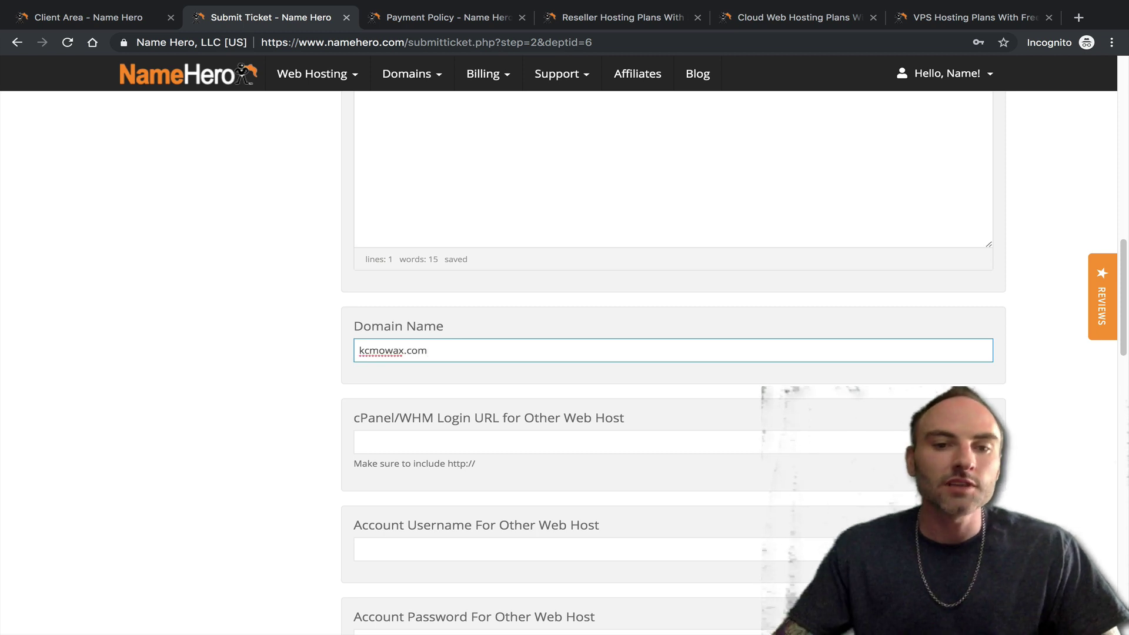
- Check the service details page for the cPanel/WHM Login URL
{"action": "left_click", "coordinate": [391, 435]}
{"action": "scroll", "coordinate": [344, 441], "scroll_direction": "down", "scroll_amount": 3}
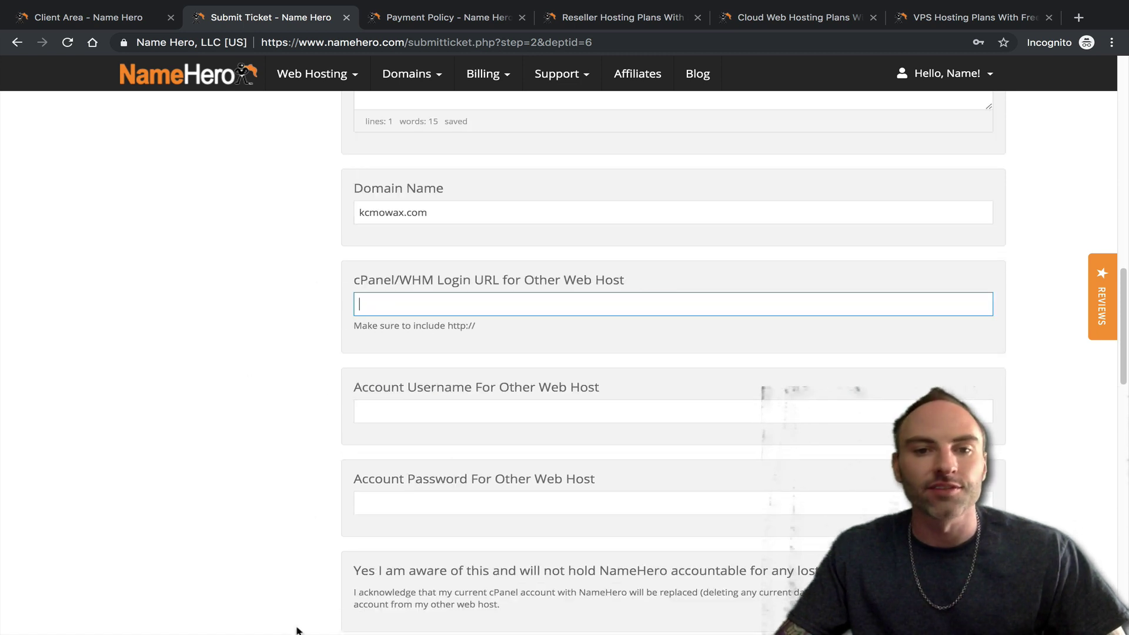
{"action": "left_click", "coordinate": [95, 22]}
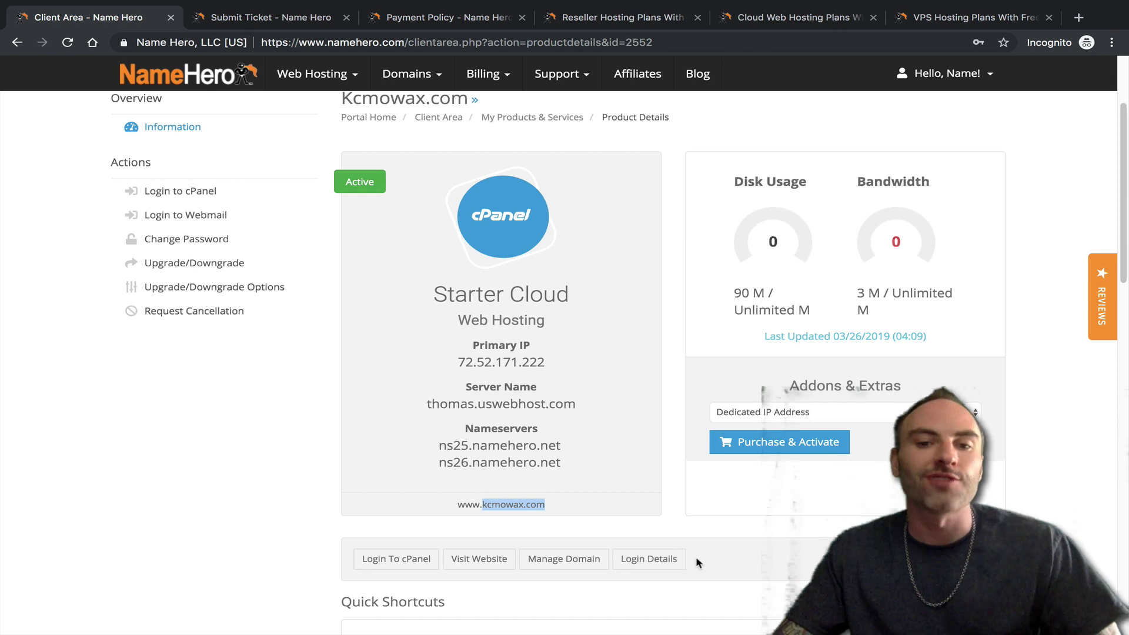
{"action": "left_click", "coordinate": [394, 69]}
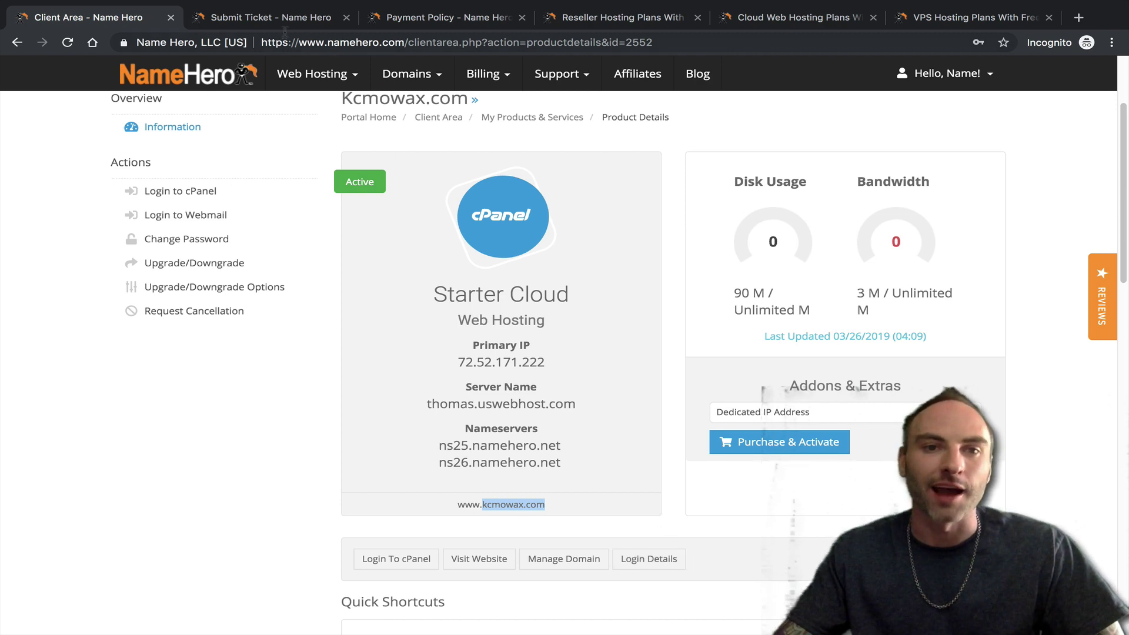
{"action": "left_click", "coordinate": [281, 23]}
- Tick the lost-data warning checkbox and review the migration ticket form
{"action": "scroll", "coordinate": [485, 332], "scroll_direction": "down", "scroll_amount": 2}
{"action": "scroll", "coordinate": [485, 332], "scroll_direction": "down", "scroll_amount": 2}
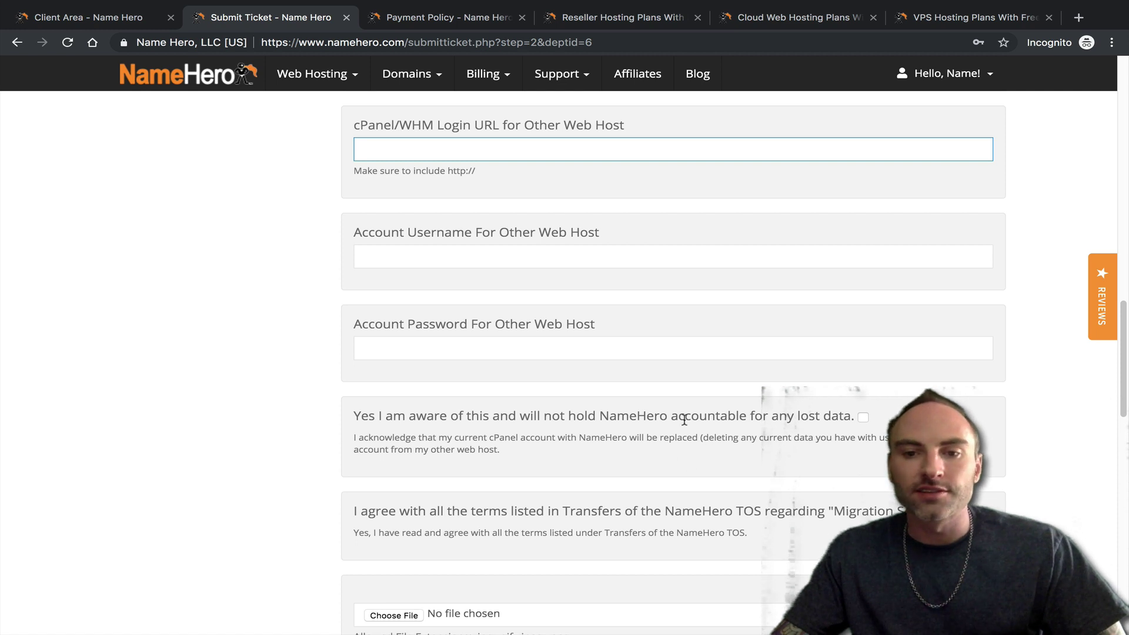
{"action": "left_click", "coordinate": [861, 418]}
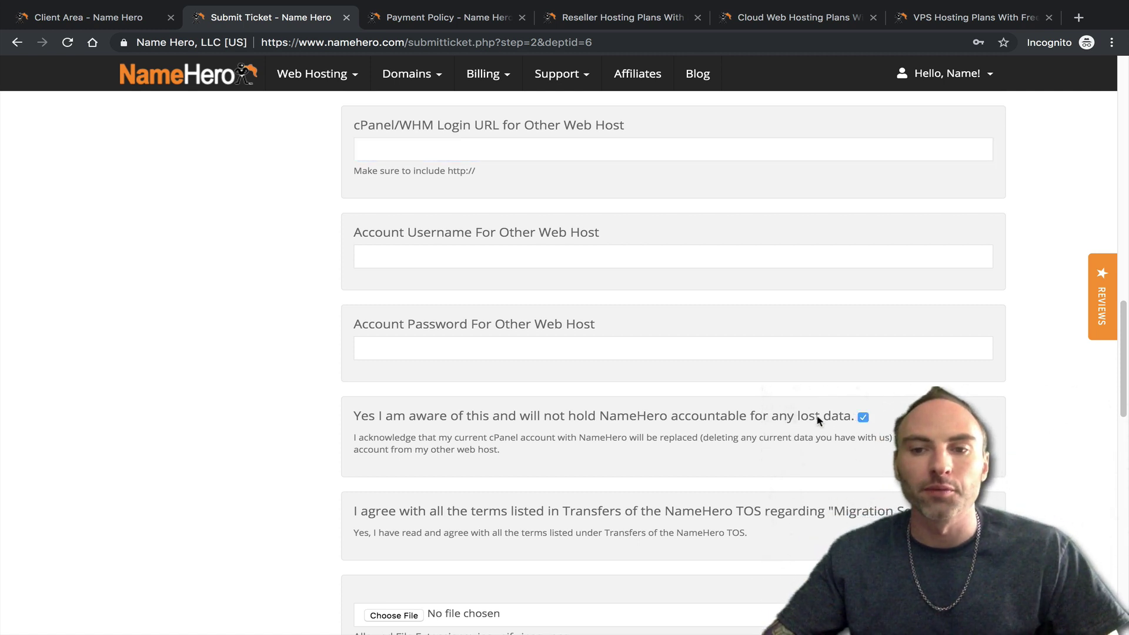
{"action": "scroll", "coordinate": [787, 456], "scroll_direction": "down", "scroll_amount": 1}
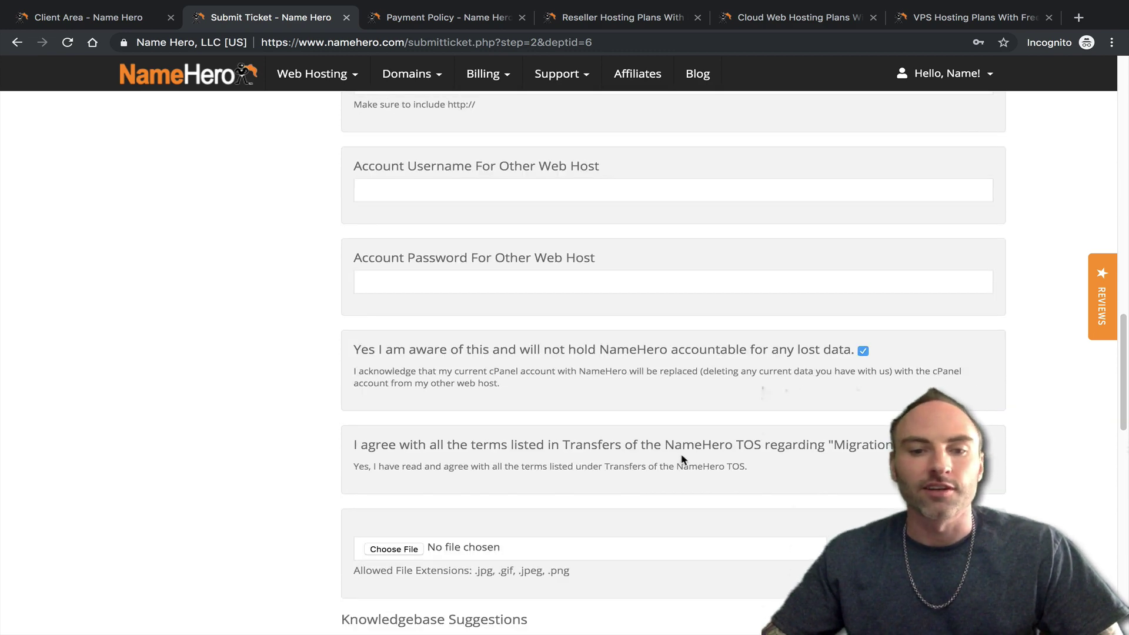
{"action": "scroll", "coordinate": [680, 461], "scroll_direction": "down", "scroll_amount": 2}
{"action": "scroll", "coordinate": [487, 420], "scroll_direction": "down", "scroll_amount": 4}
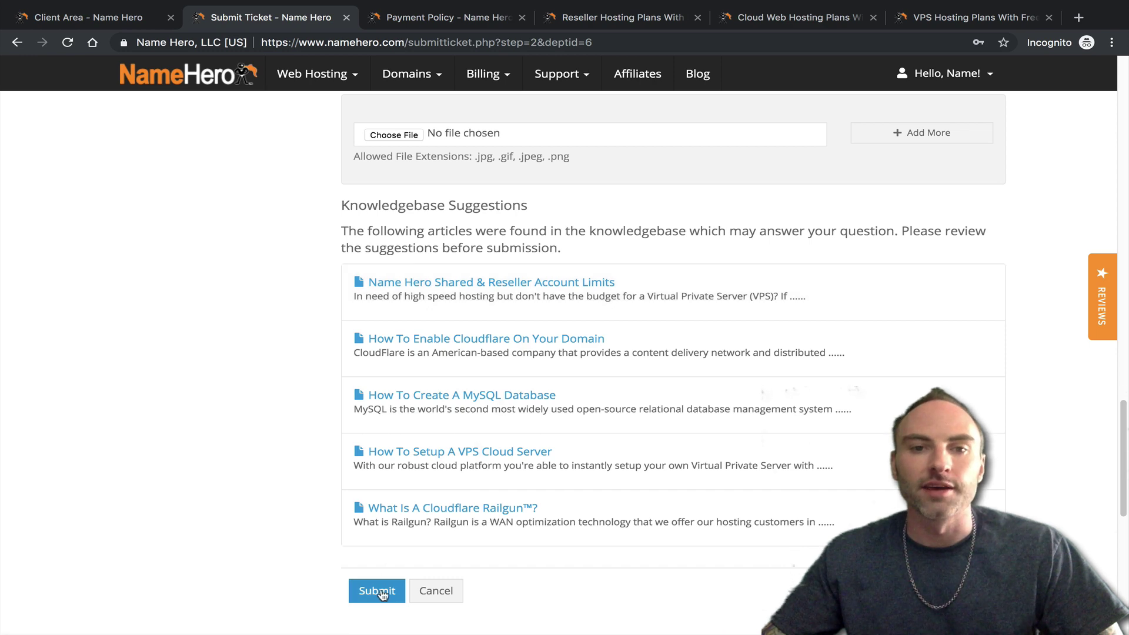
{"action": "scroll", "coordinate": [400, 565], "scroll_direction": "up", "scroll_amount": 12}
{"action": "scroll", "coordinate": [401, 497], "scroll_direction": "up", "scroll_amount": 5}
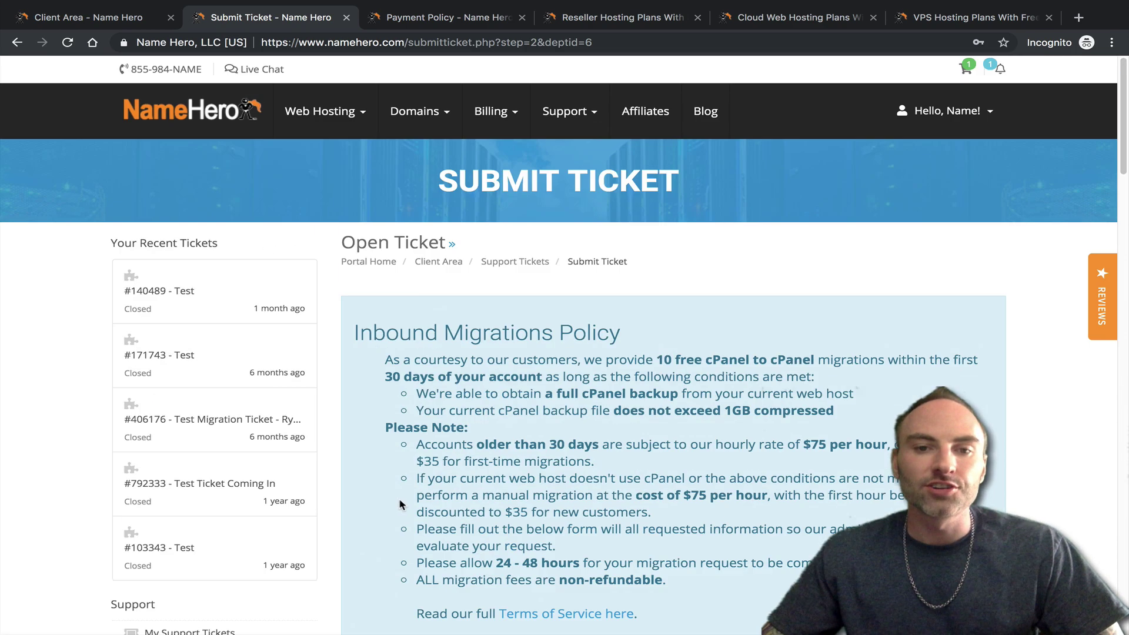
{"action": "scroll", "coordinate": [400, 497], "scroll_direction": "down", "scroll_amount": 7}
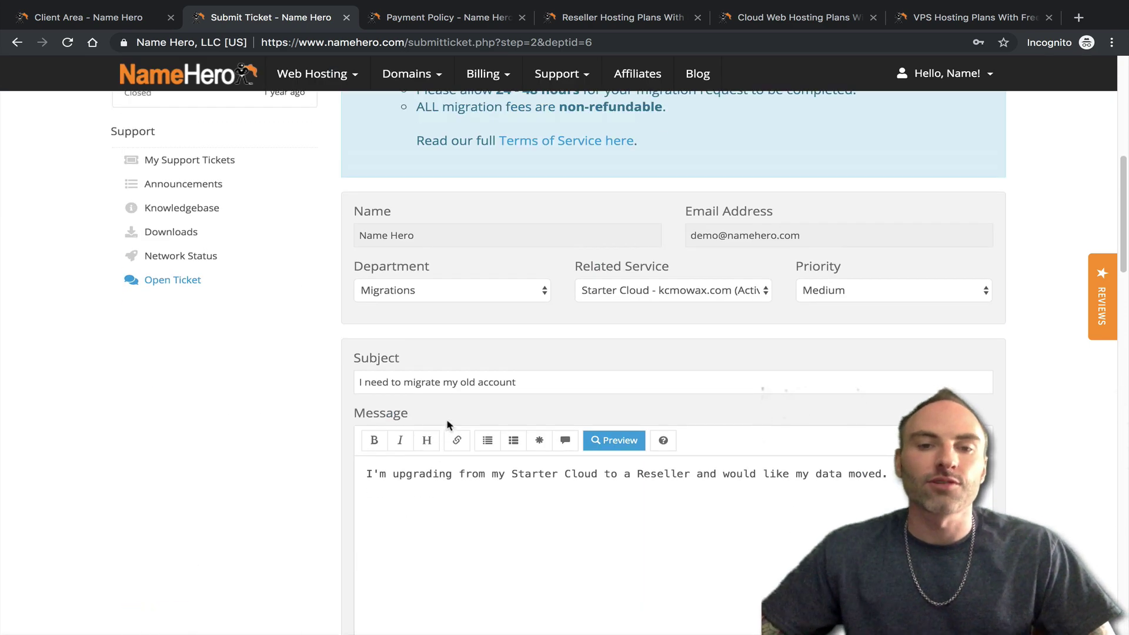
{"action": "scroll", "coordinate": [443, 432], "scroll_direction": "up", "scroll_amount": 2}
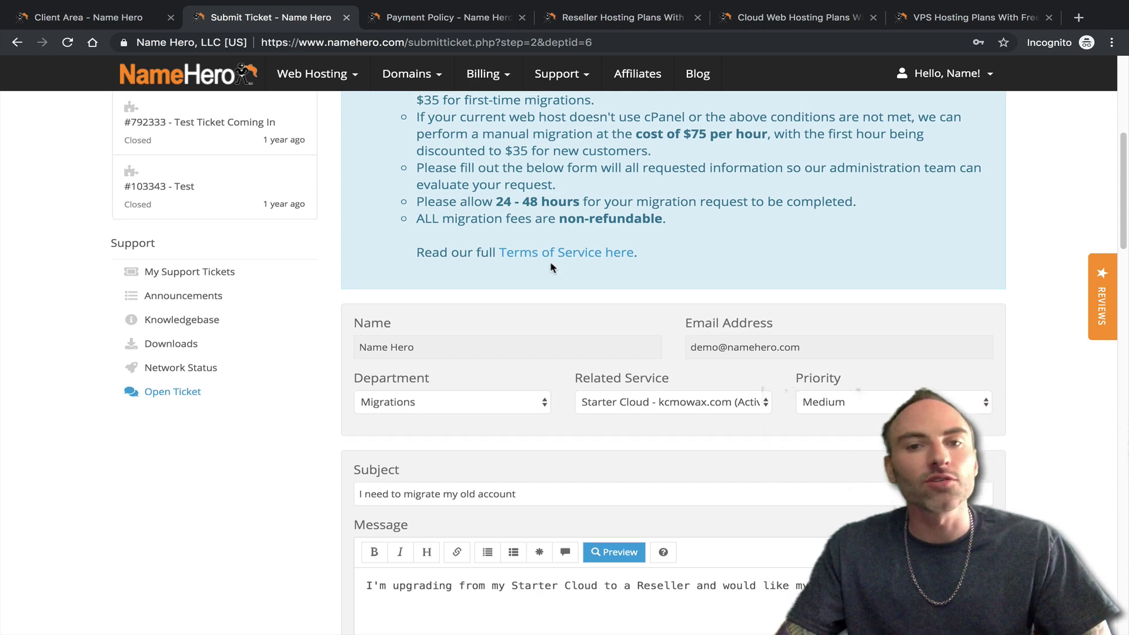
{"action": "scroll", "coordinate": [611, 117], "scroll_direction": "up", "scroll_amount": 6}
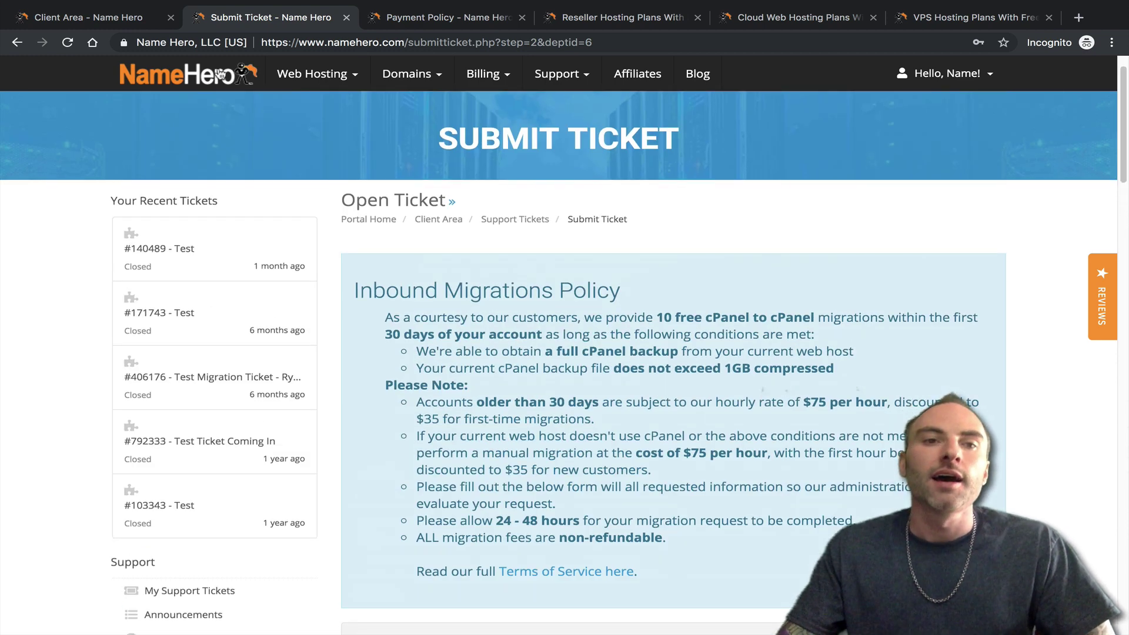
{"action": "left_click", "coordinate": [115, 19]}
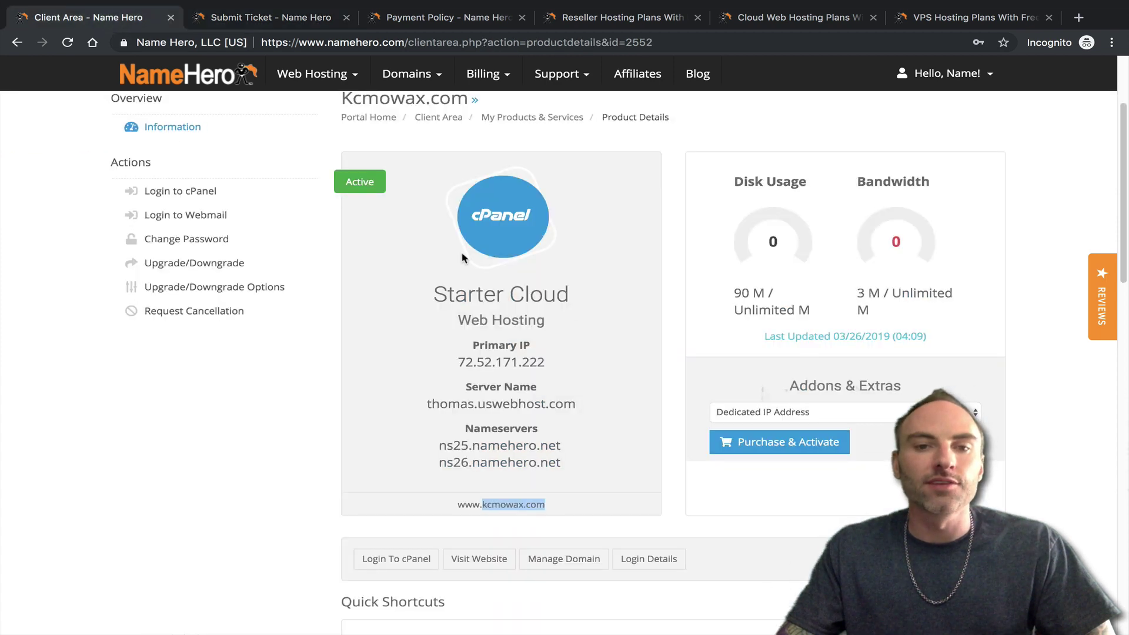
- Request cancellation of the Starter Cloud service with reason 'Upgraded to Reseller'
{"action": "scroll", "coordinate": [466, 259], "scroll_direction": "up", "scroll_amount": 3}
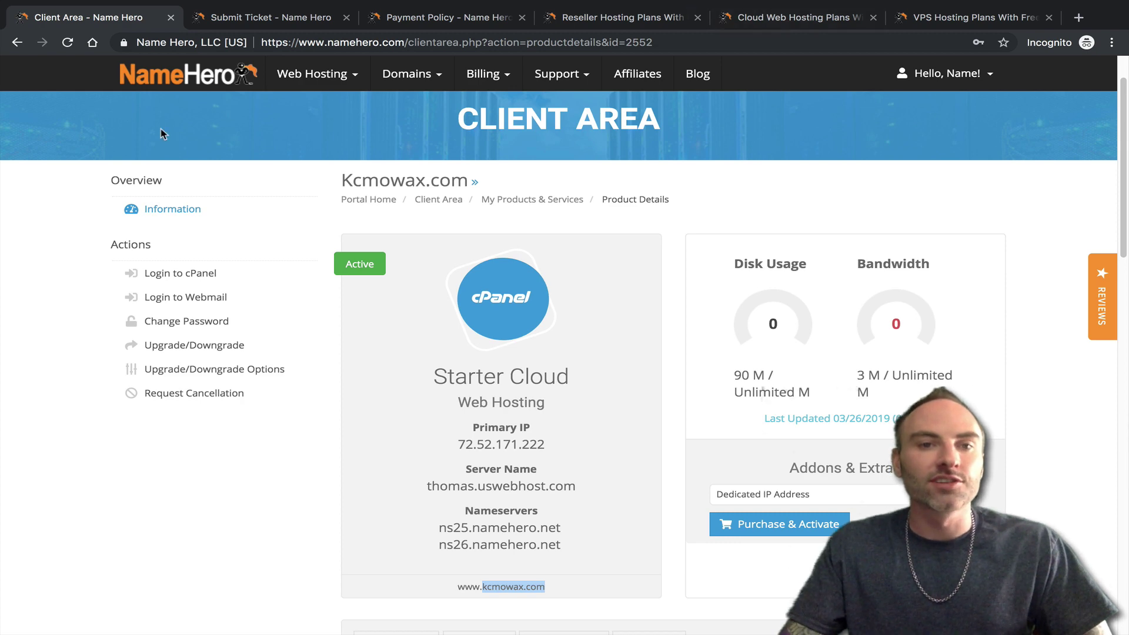
{"action": "left_click", "coordinate": [184, 395]}
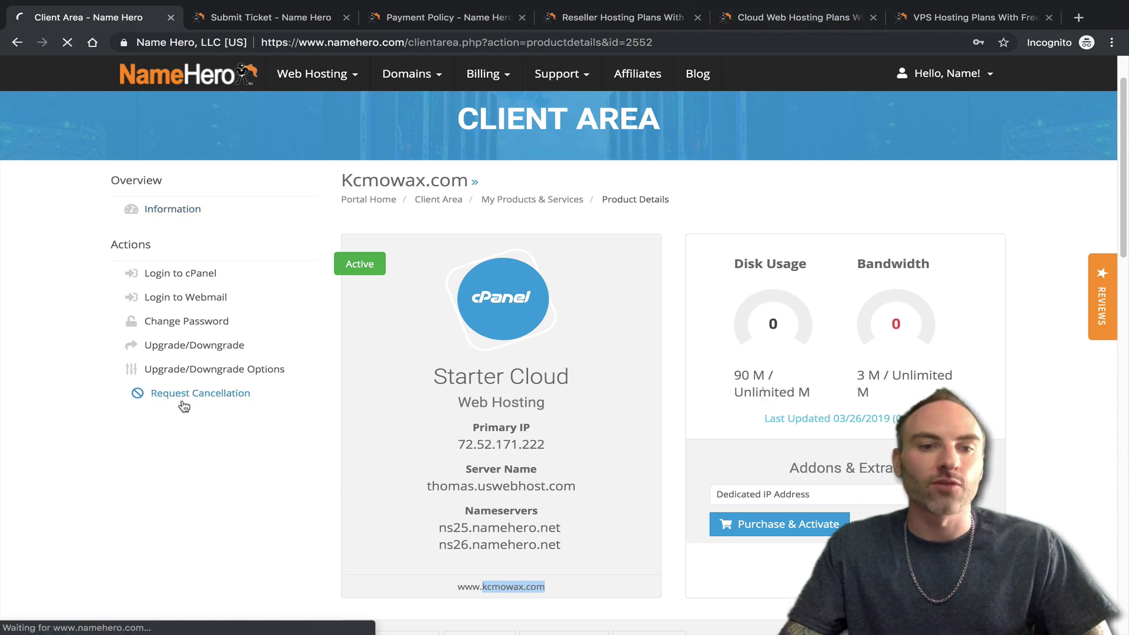
{"action": "left_click", "coordinate": [496, 405]}
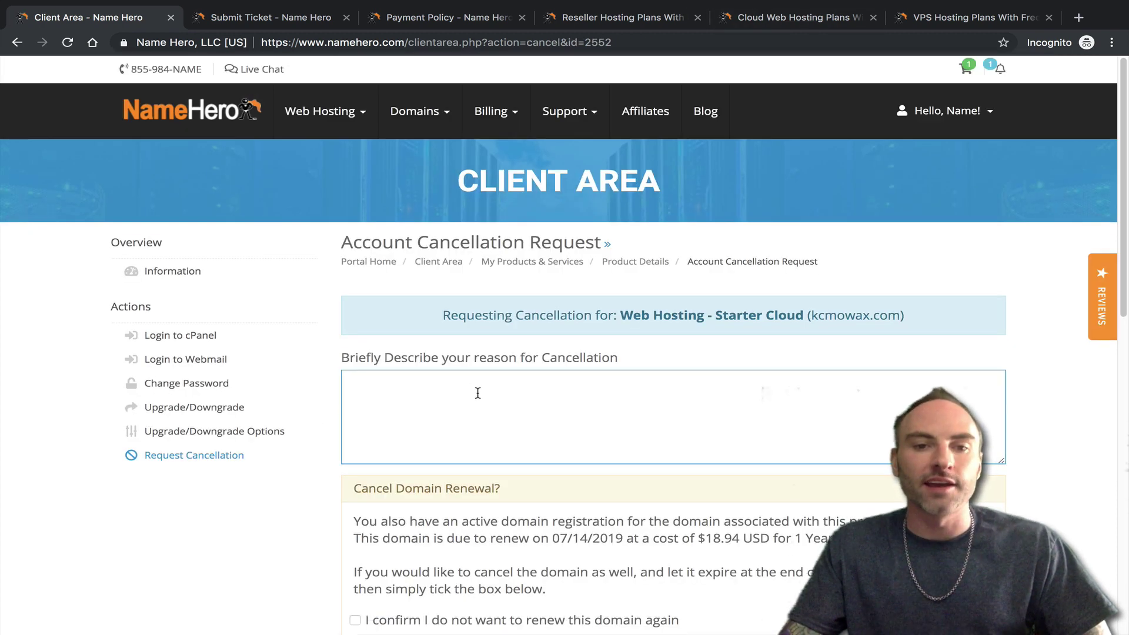
{"action": "type", "text": "Upgraded "}
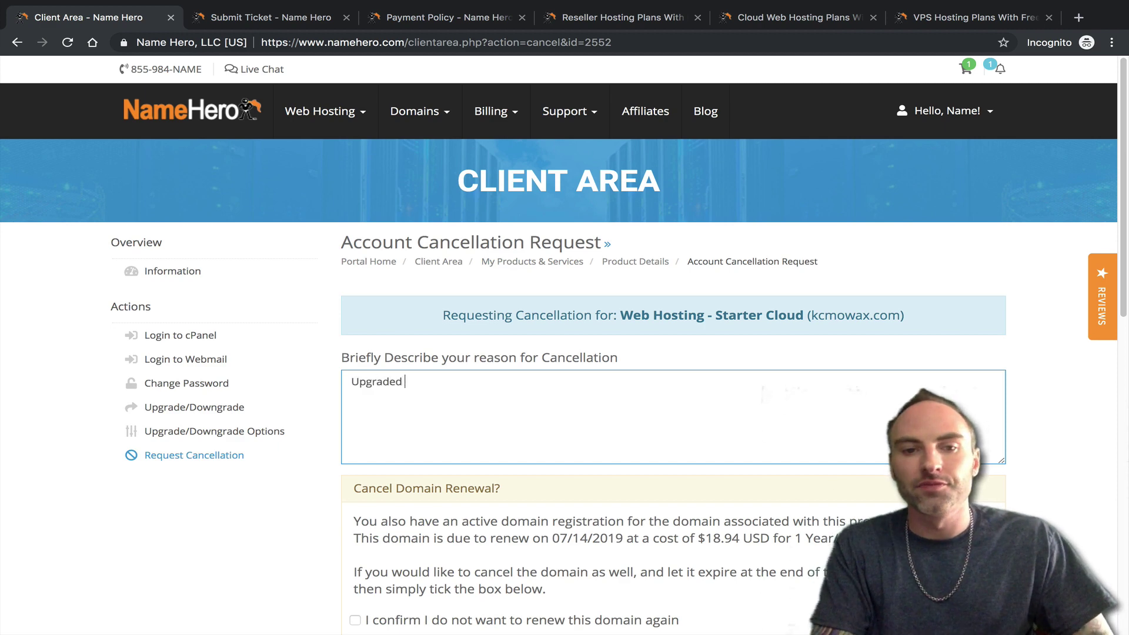
{"action": "type", "text": "to Reseller"}
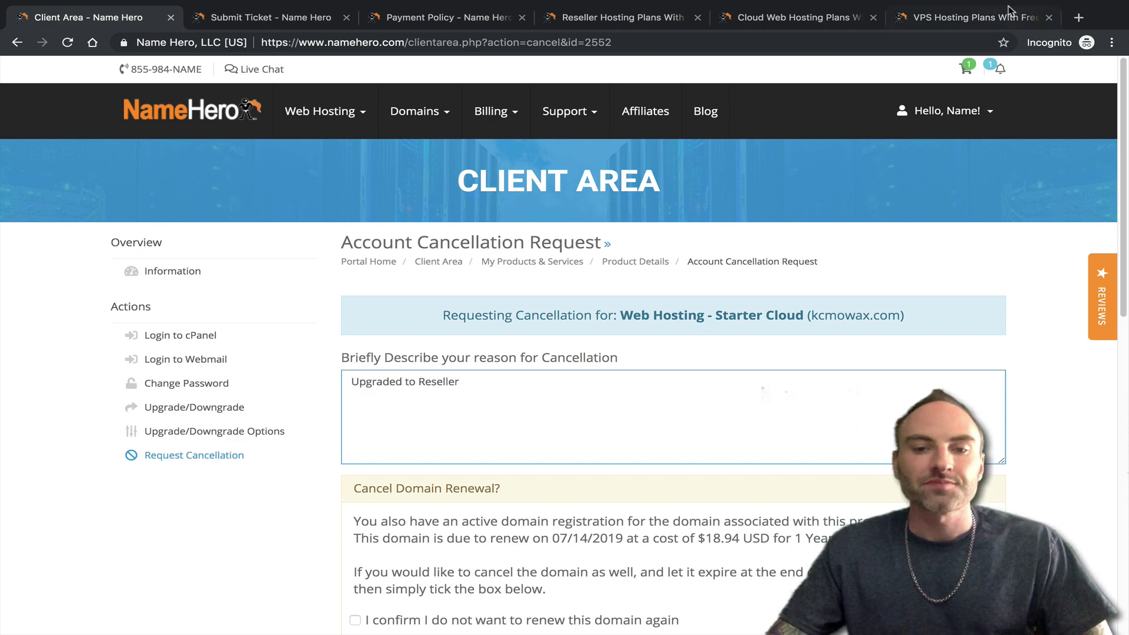
- Leave the Cancellation Type set to Immediate
{"action": "scroll", "coordinate": [837, 234], "scroll_direction": "down", "scroll_amount": 1}
{"action": "scroll", "coordinate": [717, 288], "scroll_direction": "down", "scroll_amount": 2}
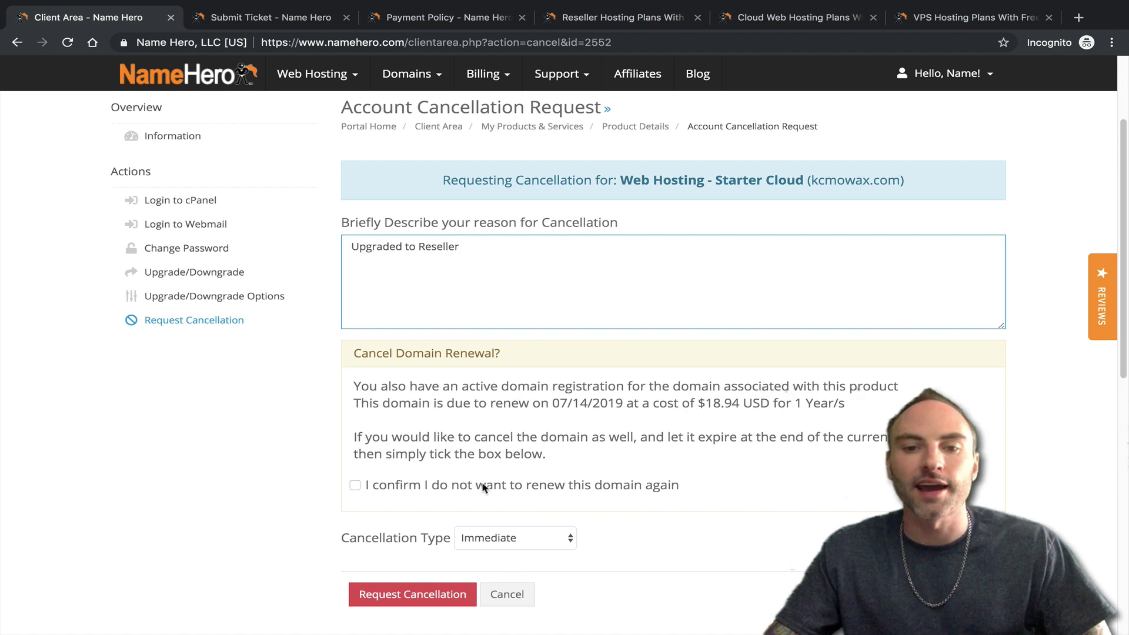
{"action": "left_click", "coordinate": [524, 538]}
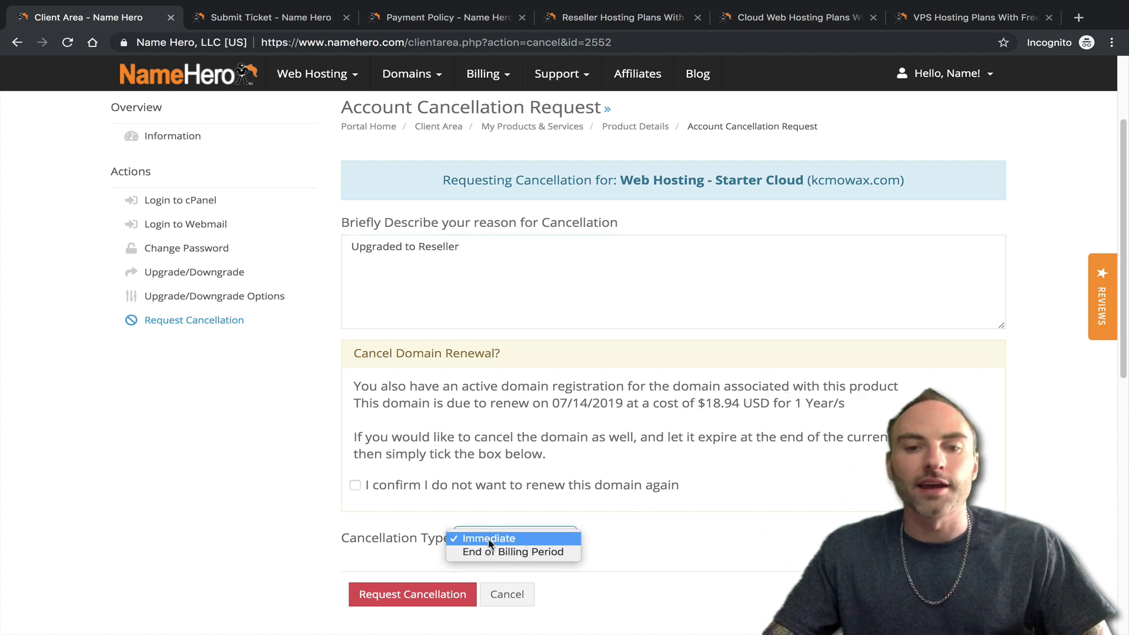
{"action": "left_click", "coordinate": [524, 537]}
{"action": "left_click", "coordinate": [637, 515]}
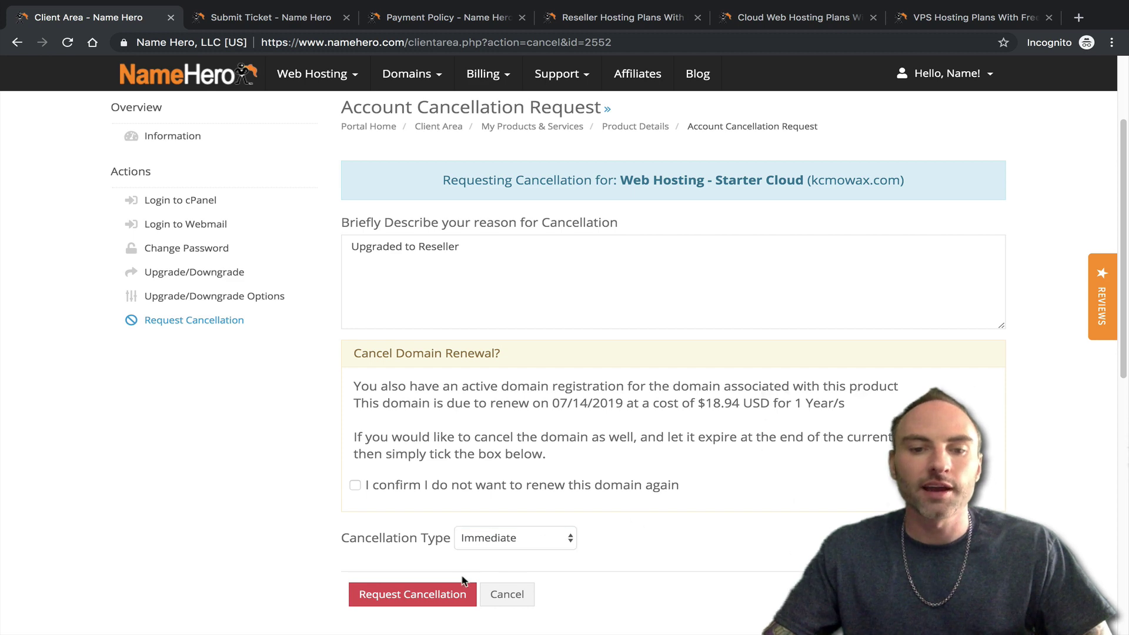
{"action": "scroll", "coordinate": [435, 552], "scroll_direction": "up", "scroll_amount": 3}
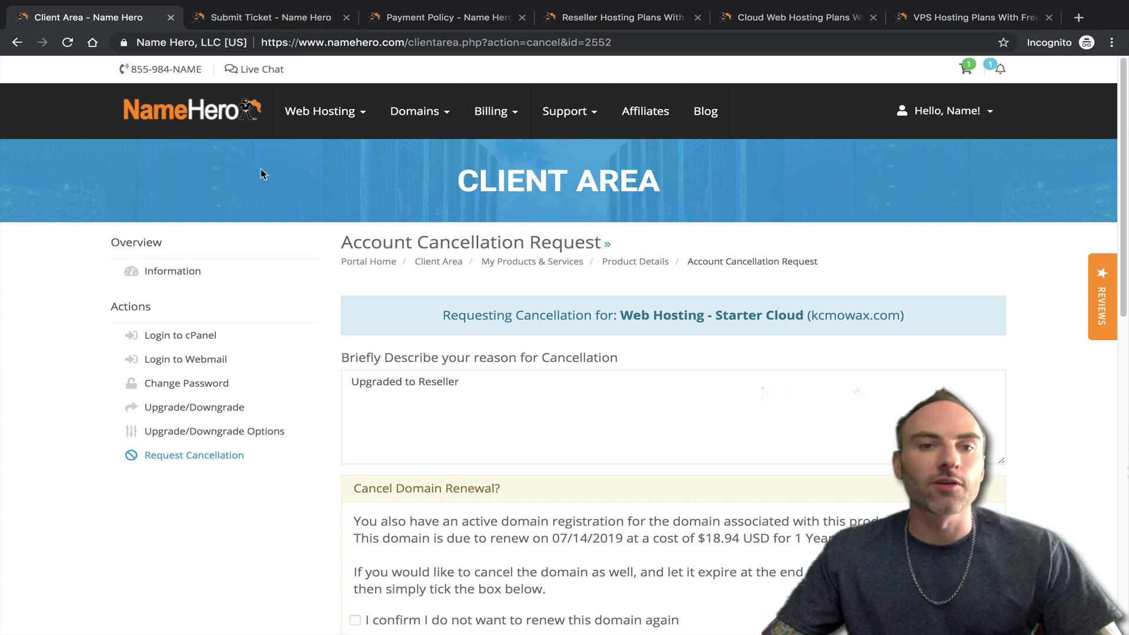
{"action": "mouse_move", "coordinate": [280, 138]}
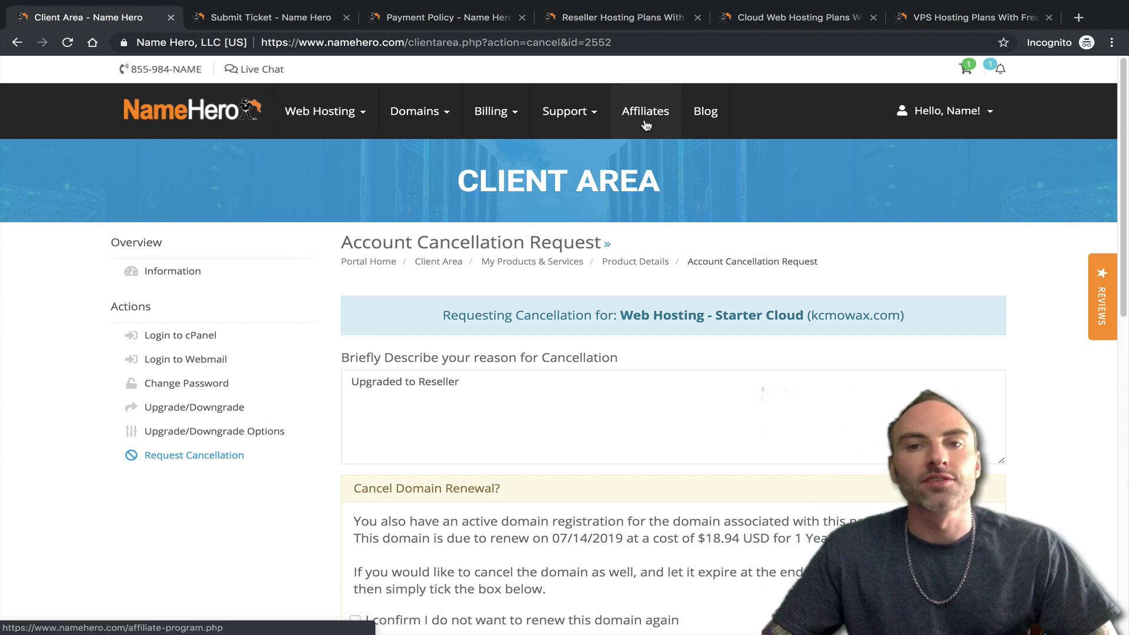
- Start a new Sales support ticket from the Support Tickets page and review its prefilled message
{"action": "mouse_move", "coordinate": [562, 116]}
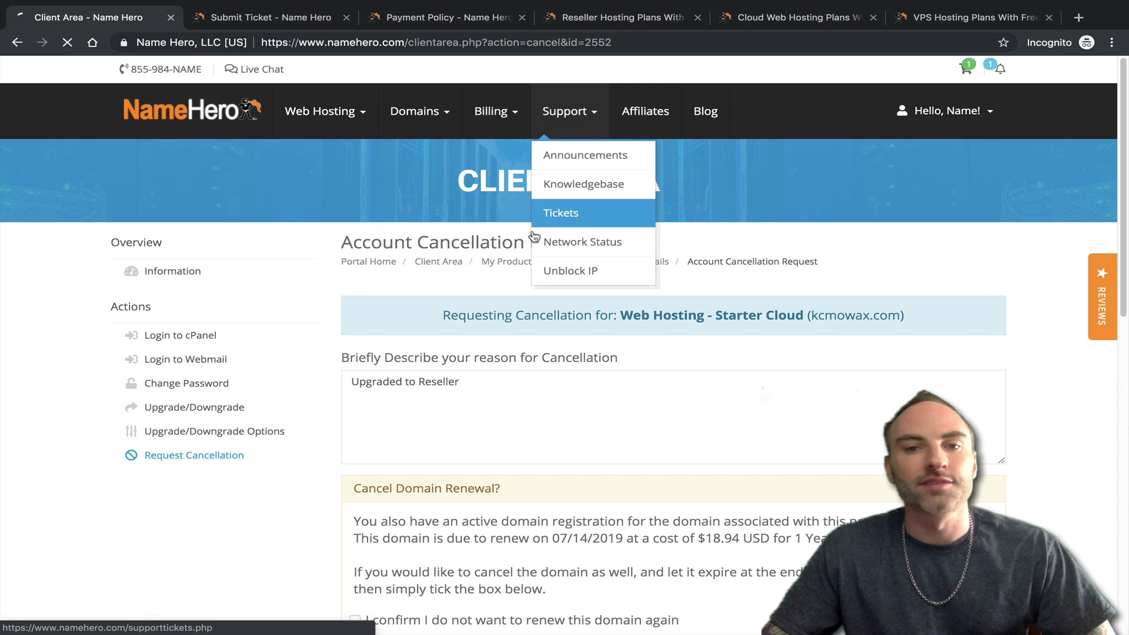
{"action": "left_click", "coordinate": [574, 213]}
{"action": "left_click", "coordinate": [172, 391]}
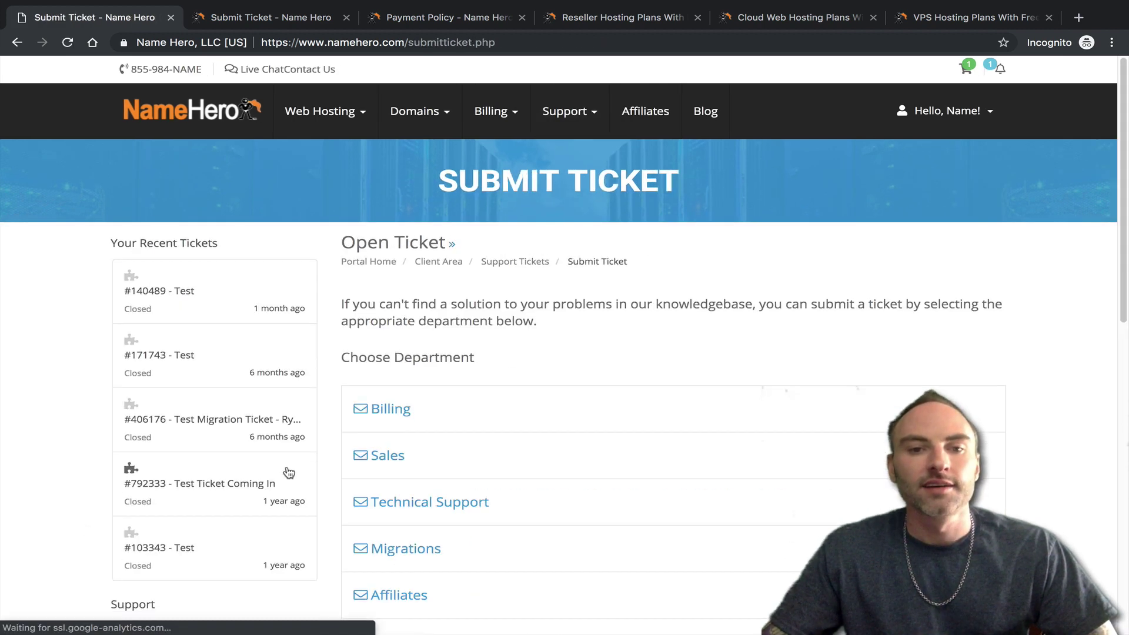
{"action": "scroll", "coordinate": [507, 466], "scroll_direction": "down", "scroll_amount": 1}
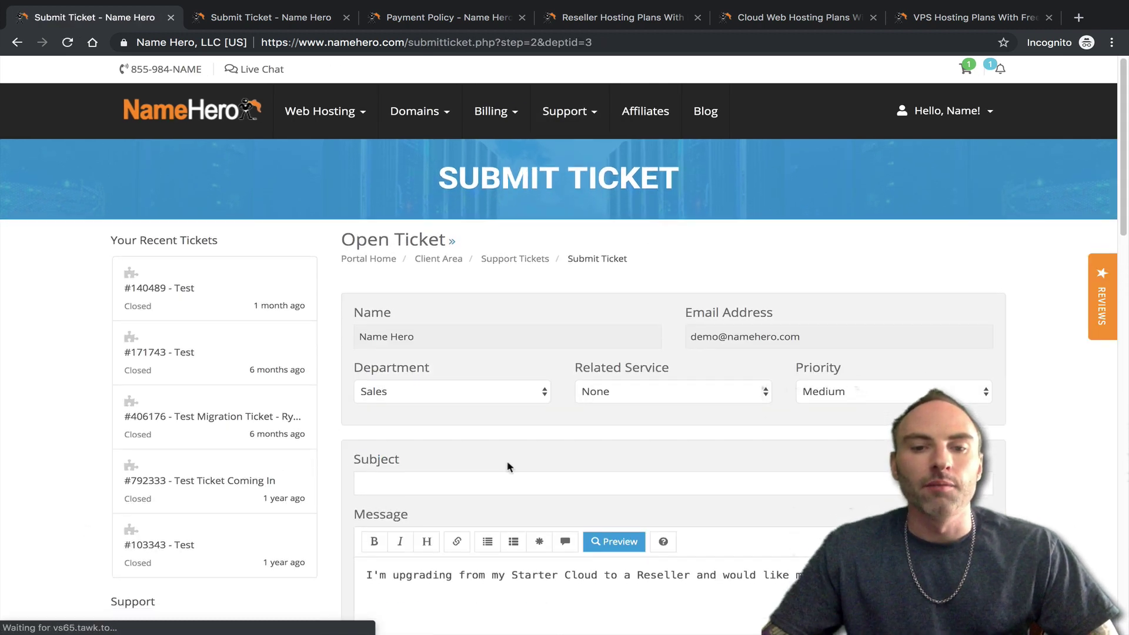
{"action": "scroll", "coordinate": [506, 430], "scroll_direction": "up", "scroll_amount": 1}
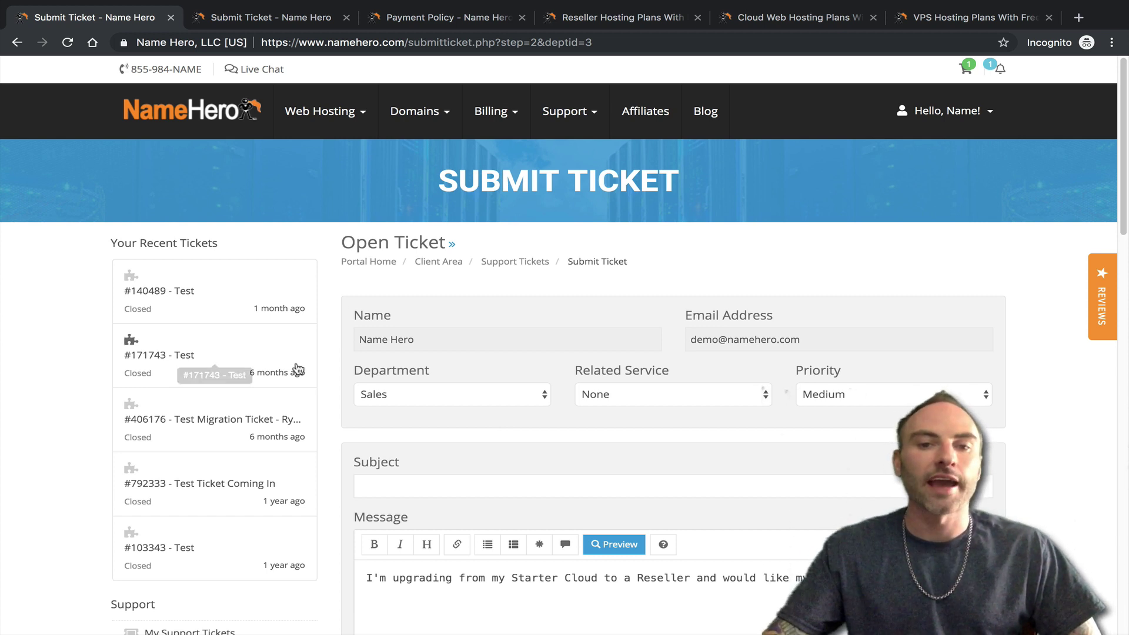
{"action": "scroll", "coordinate": [412, 382], "scroll_direction": "down", "scroll_amount": 5}
{"action": "scroll", "coordinate": [399, 349], "scroll_direction": "up", "scroll_amount": 5}
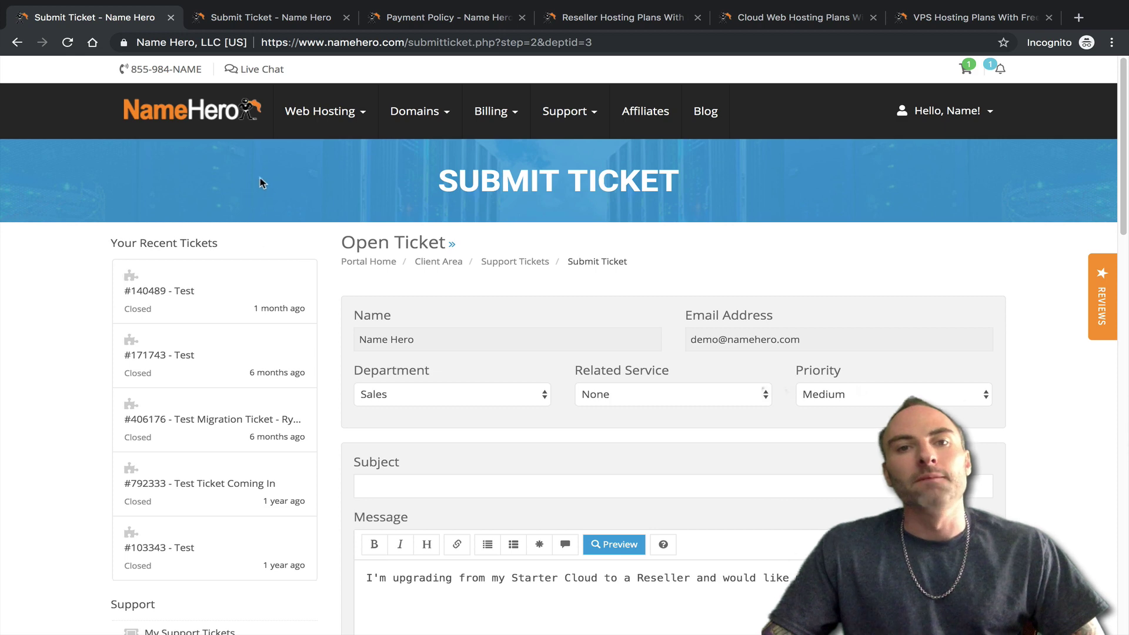
{"action": "left_click", "coordinate": [345, 98]}
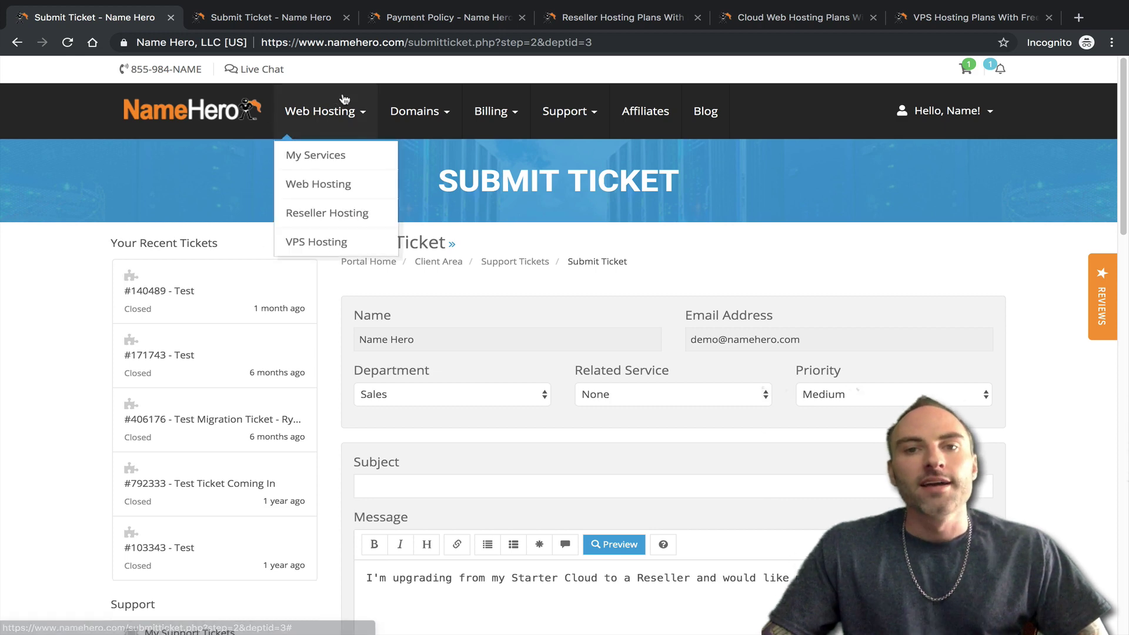
- Close the Payment Policy and duplicate Submit Ticket tabs, returning to the first tab
{"action": "left_click", "coordinate": [605, 19]}
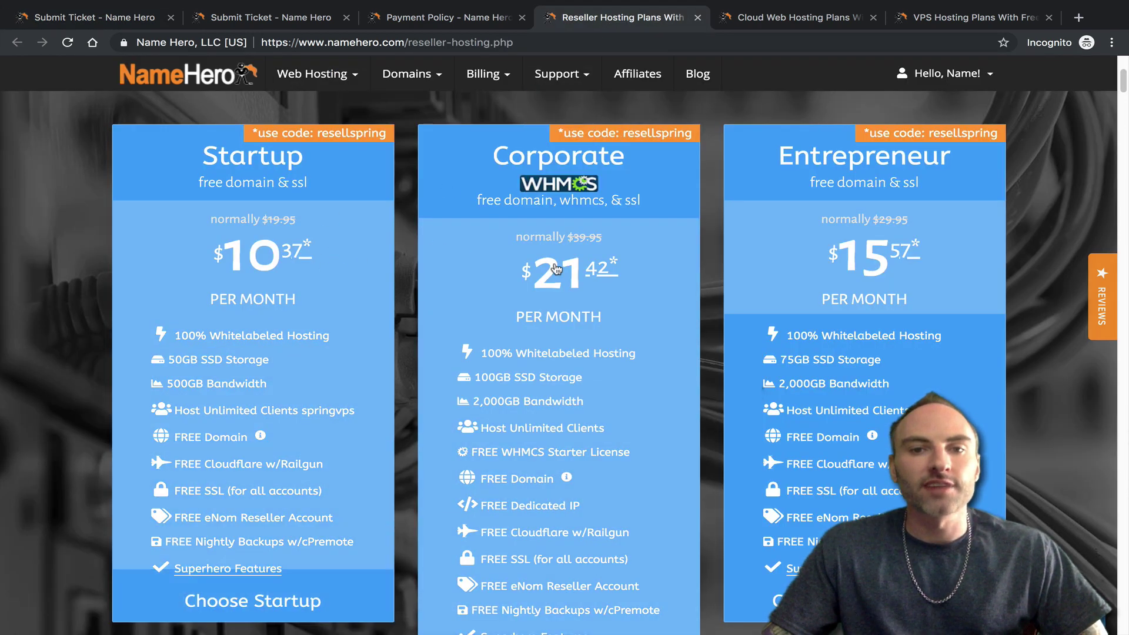
{"action": "scroll", "coordinate": [574, 297], "scroll_direction": "up", "scroll_amount": 3}
{"action": "scroll", "coordinate": [574, 297], "scroll_direction": "up", "scroll_amount": 2}
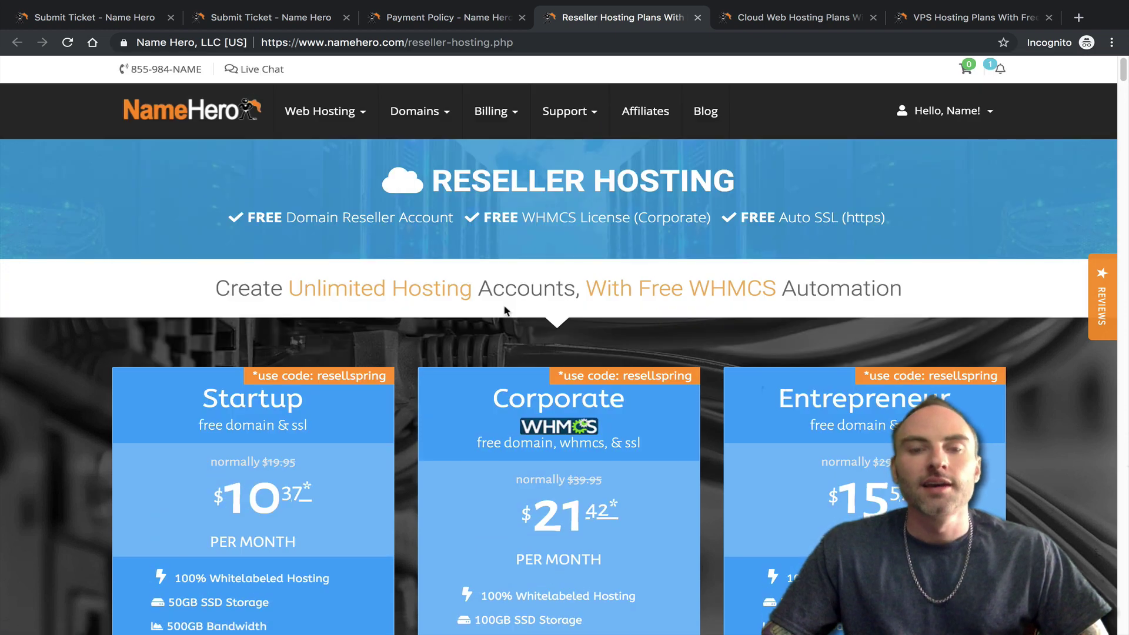
{"action": "left_click", "coordinate": [522, 18]}
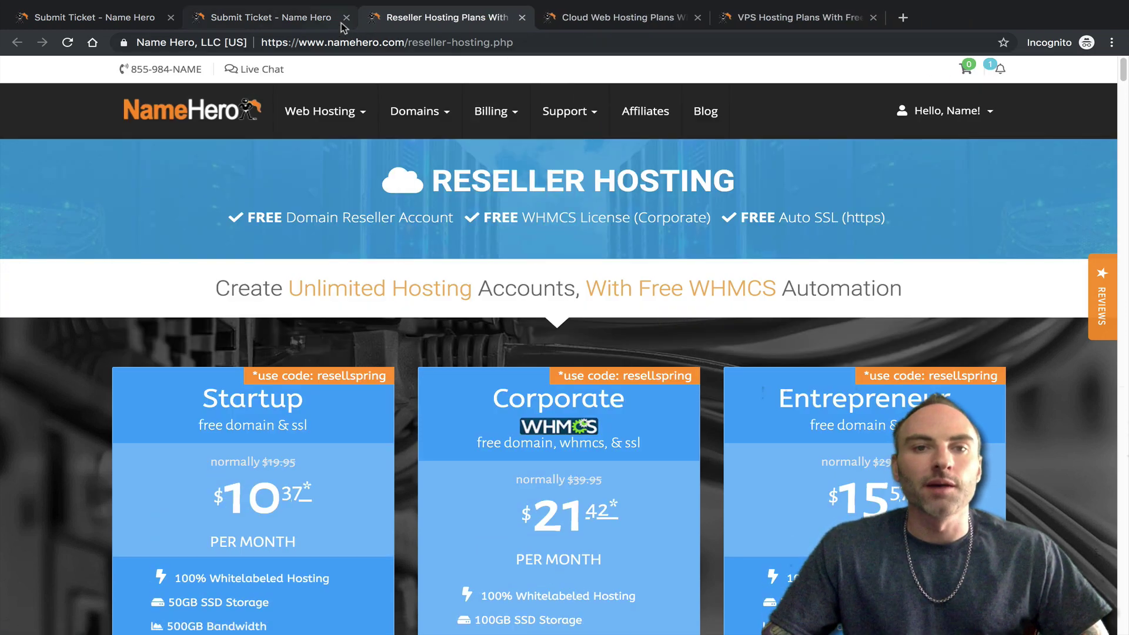
{"action": "left_click", "coordinate": [346, 18]}
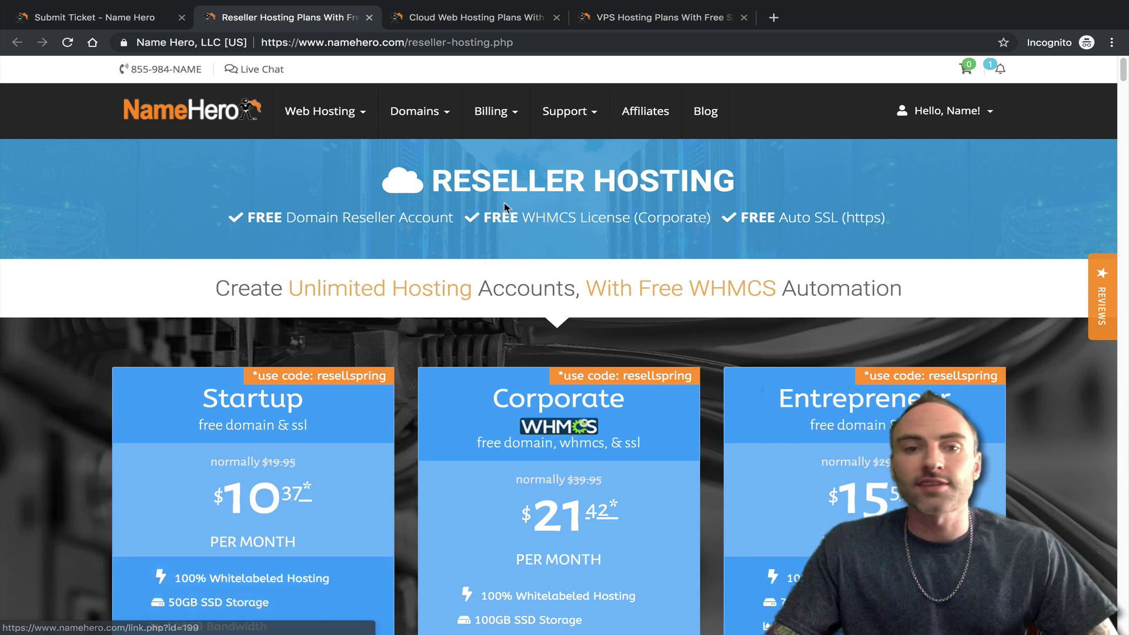
{"action": "left_click", "coordinate": [112, 18]}
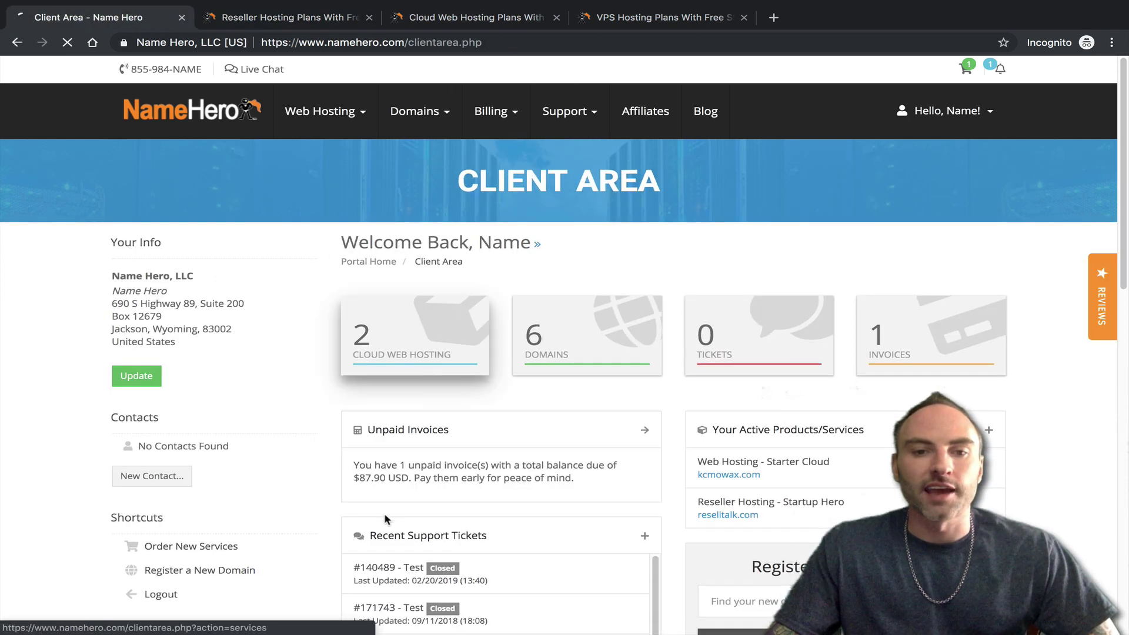
- View Startup Hero's product details, then open VPS Hosting plans (Hero 2GB at $27.97) in a new tab
{"action": "left_click", "coordinate": [424, 336]}
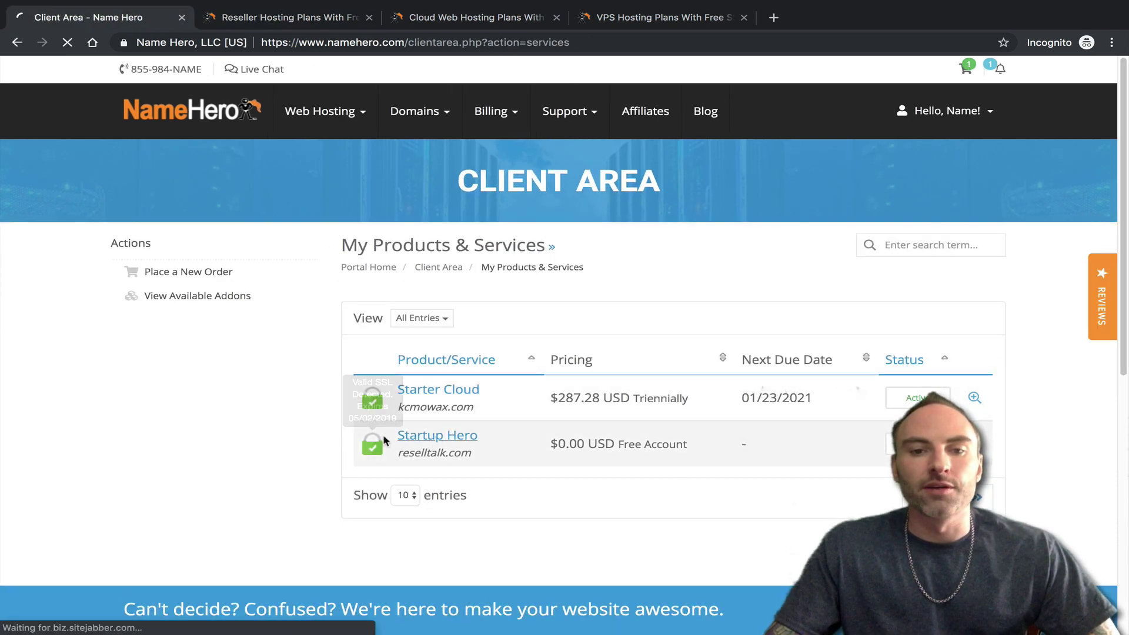
{"action": "left_click", "coordinate": [462, 437]}
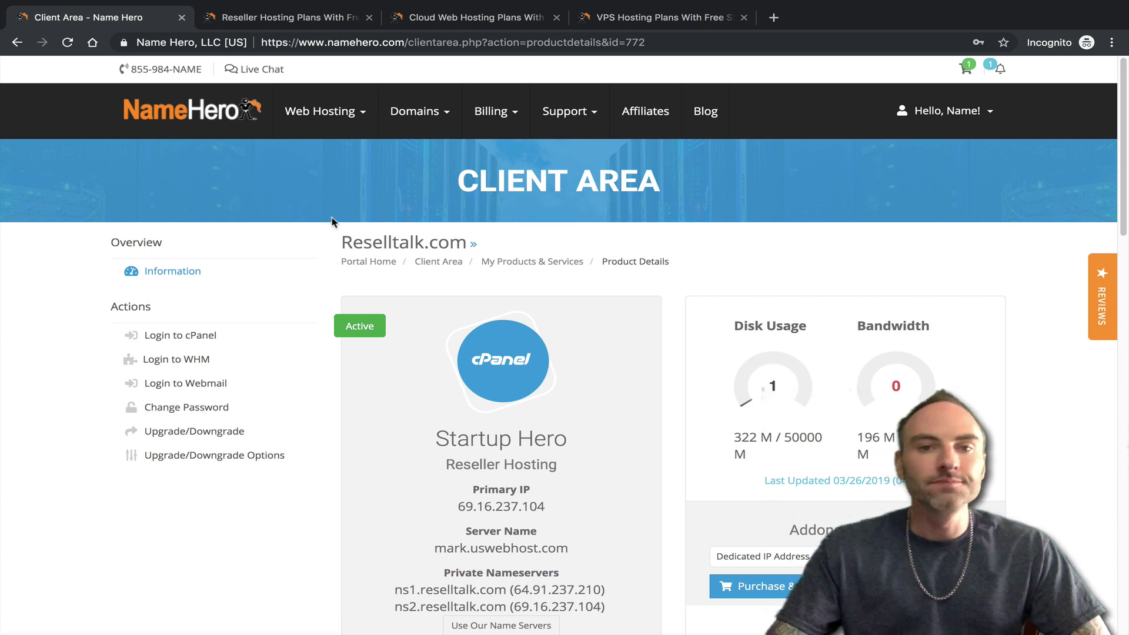
{"action": "mouse_move", "coordinate": [306, 116]}
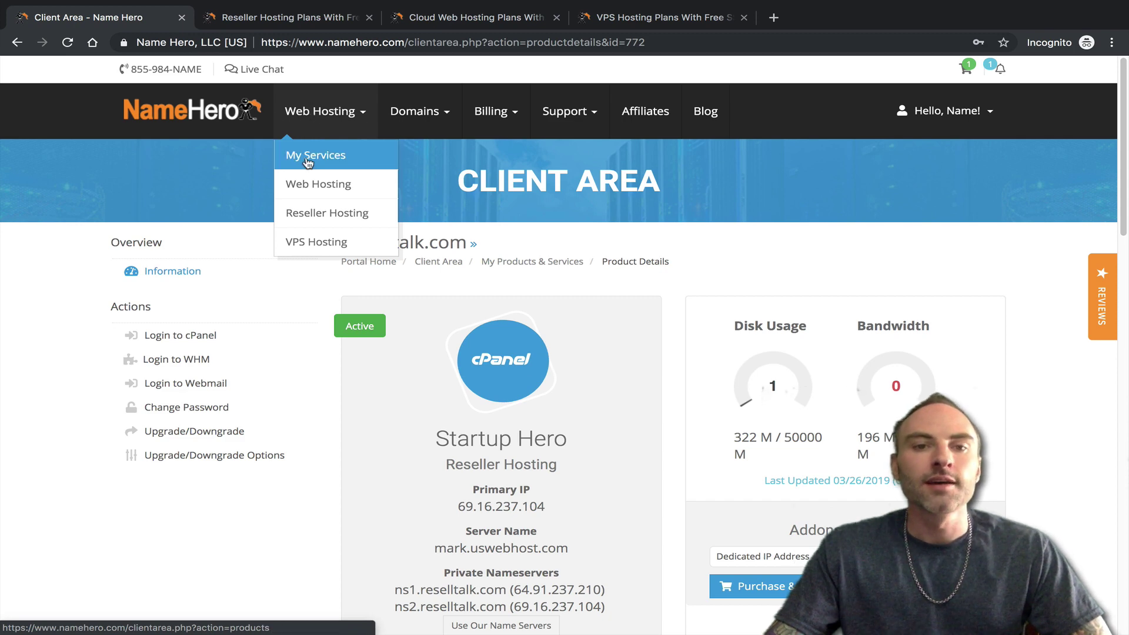
{"action": "middle_click", "coordinate": [312, 242]}
{"action": "left_click", "coordinate": [278, 19]}
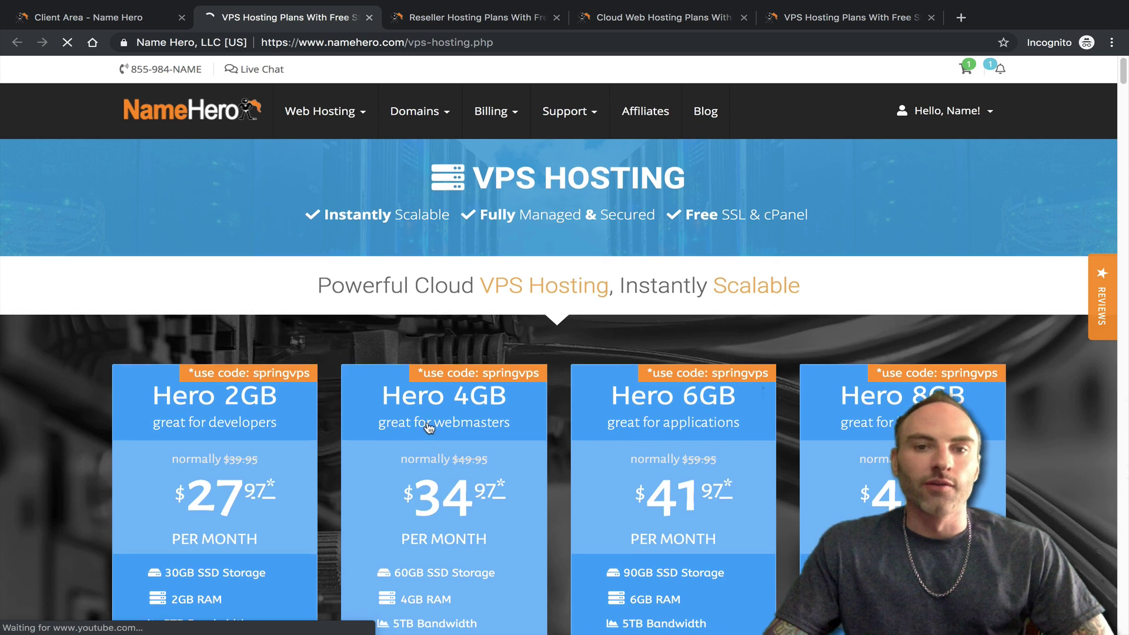
{"action": "scroll", "coordinate": [428, 428], "scroll_direction": "down", "scroll_amount": 3}
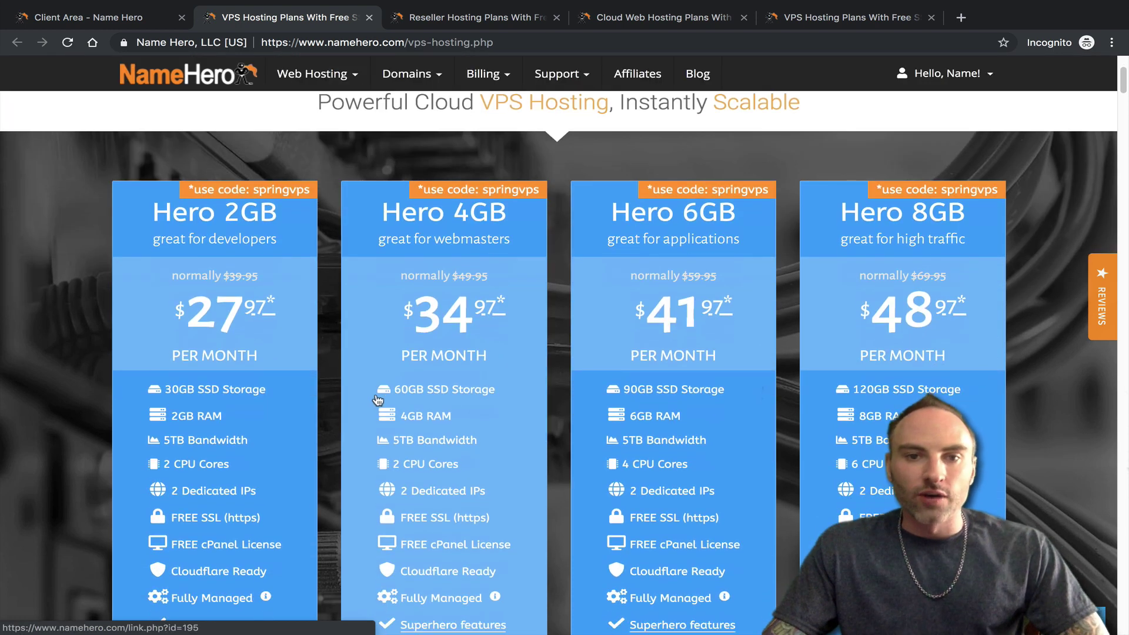
{"action": "scroll", "coordinate": [378, 400], "scroll_direction": "down", "scroll_amount": 1}
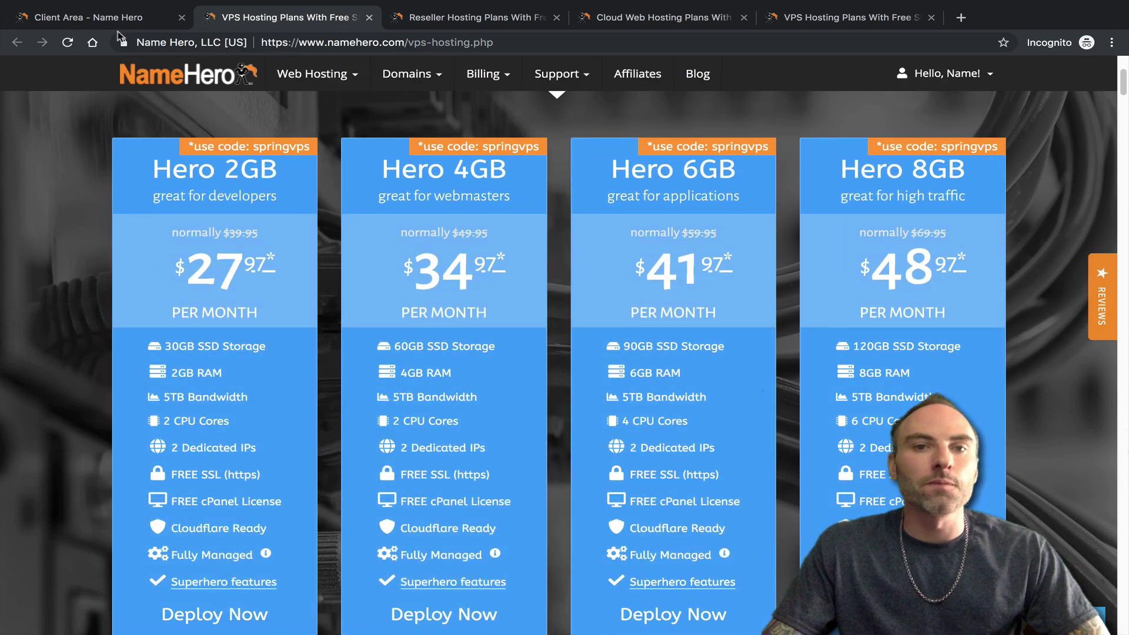
{"action": "left_click", "coordinate": [453, 20]}
{"action": "scroll", "coordinate": [455, 388], "scroll_direction": "down", "scroll_amount": 3}
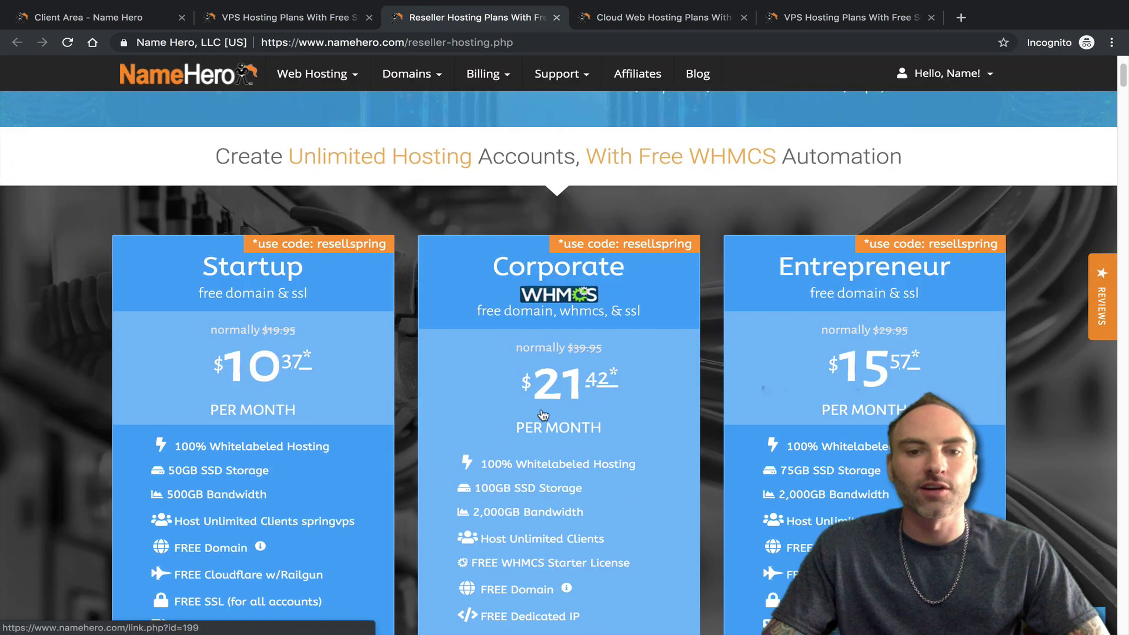
{"action": "scroll", "coordinate": [544, 415], "scroll_direction": "down", "scroll_amount": 1}
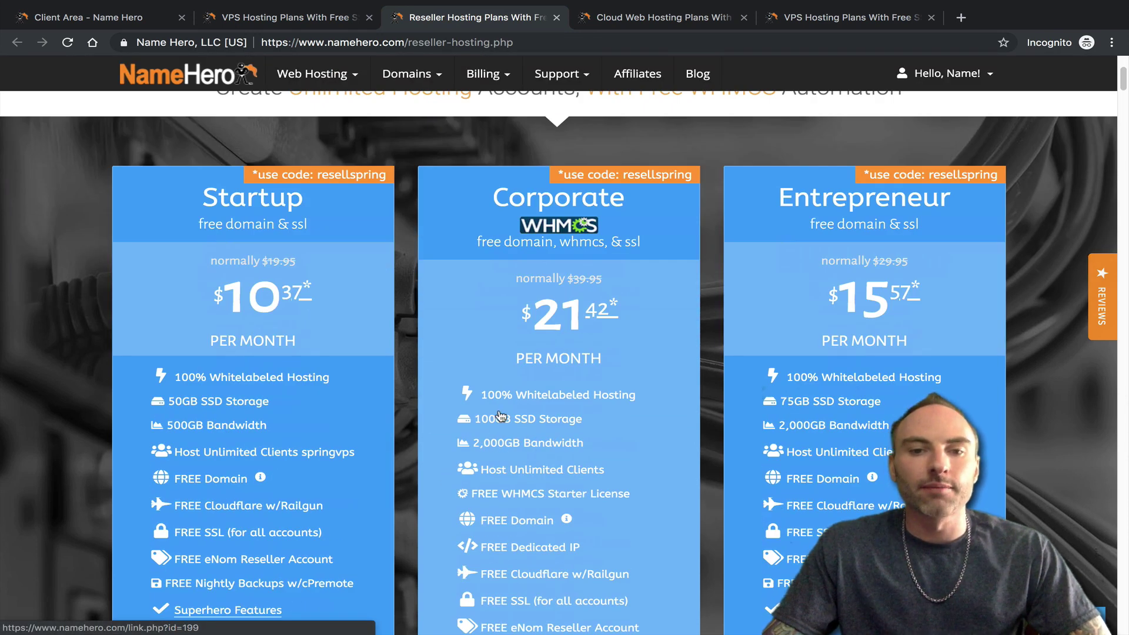
{"action": "left_click", "coordinate": [269, 19]}
{"action": "mouse_move", "coordinate": [275, 200]}
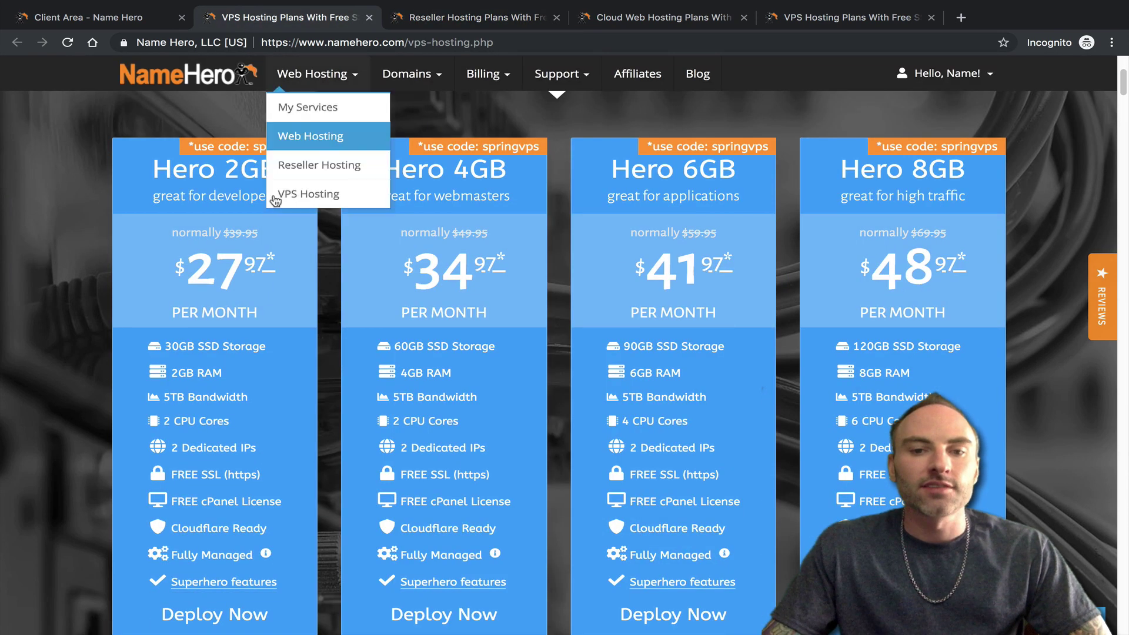
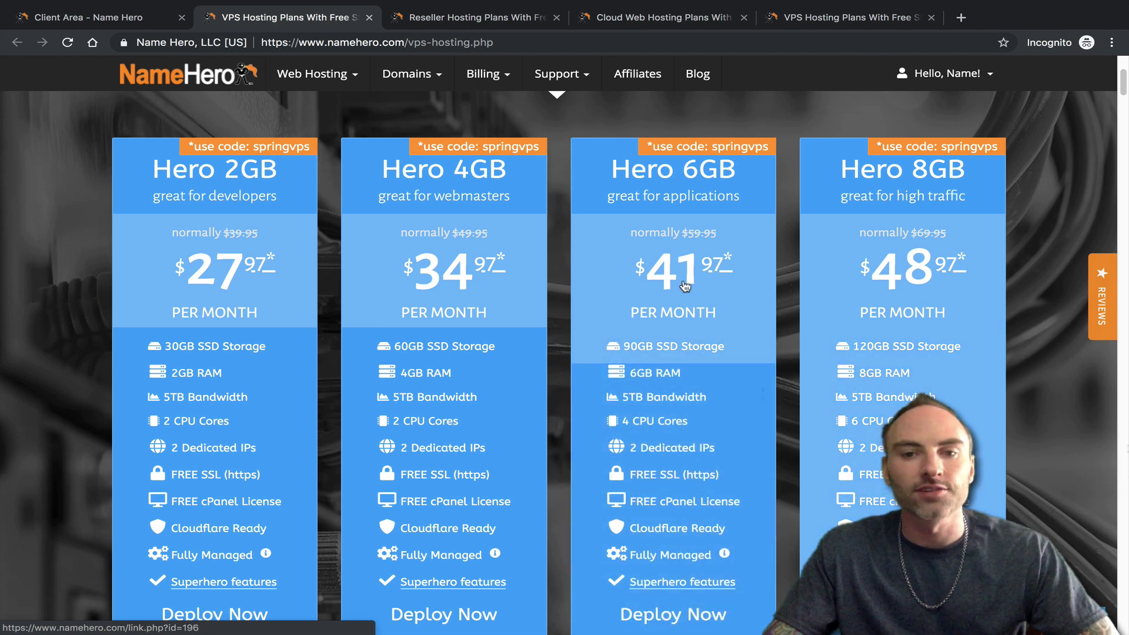
- Compare the VPS hosting plans with the reseller hosting plans
{"action": "scroll", "coordinate": [876, 353], "scroll_direction": "down", "scroll_amount": 1}
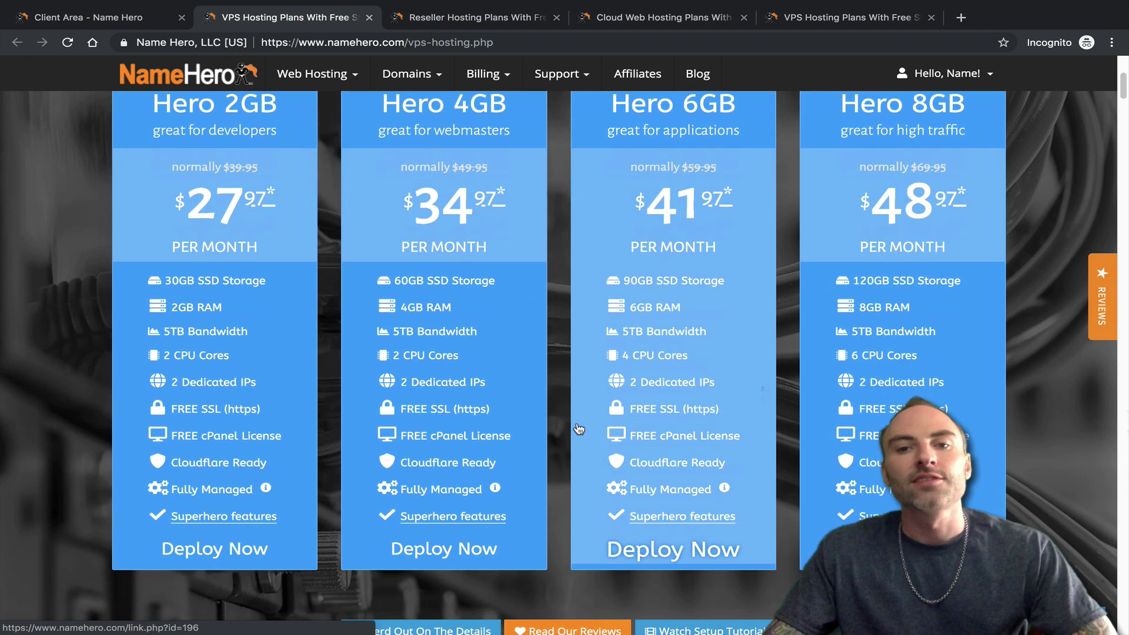
{"action": "scroll", "coordinate": [869, 438], "scroll_direction": "up", "scroll_amount": 1}
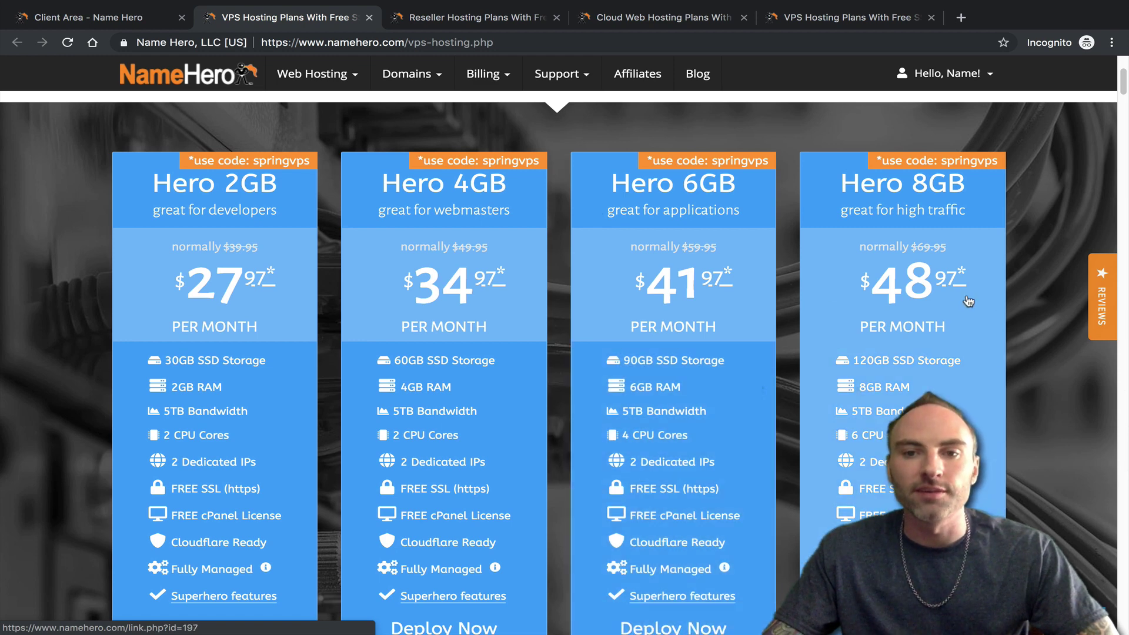
{"action": "left_click", "coordinate": [453, 17]}
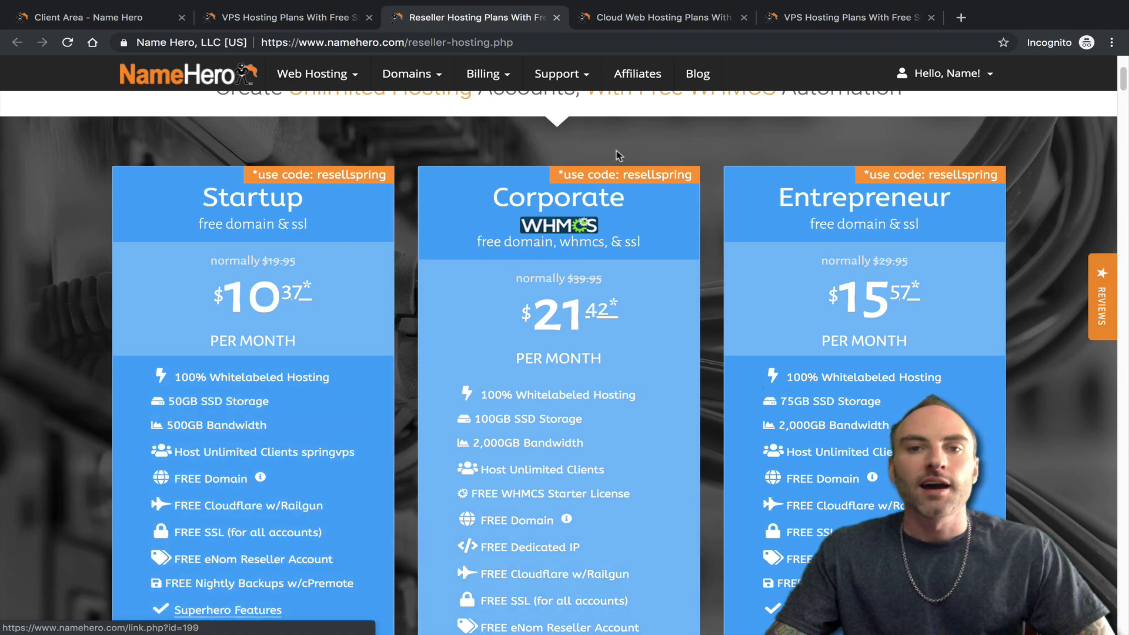
{"action": "left_click", "coordinate": [289, 17]}
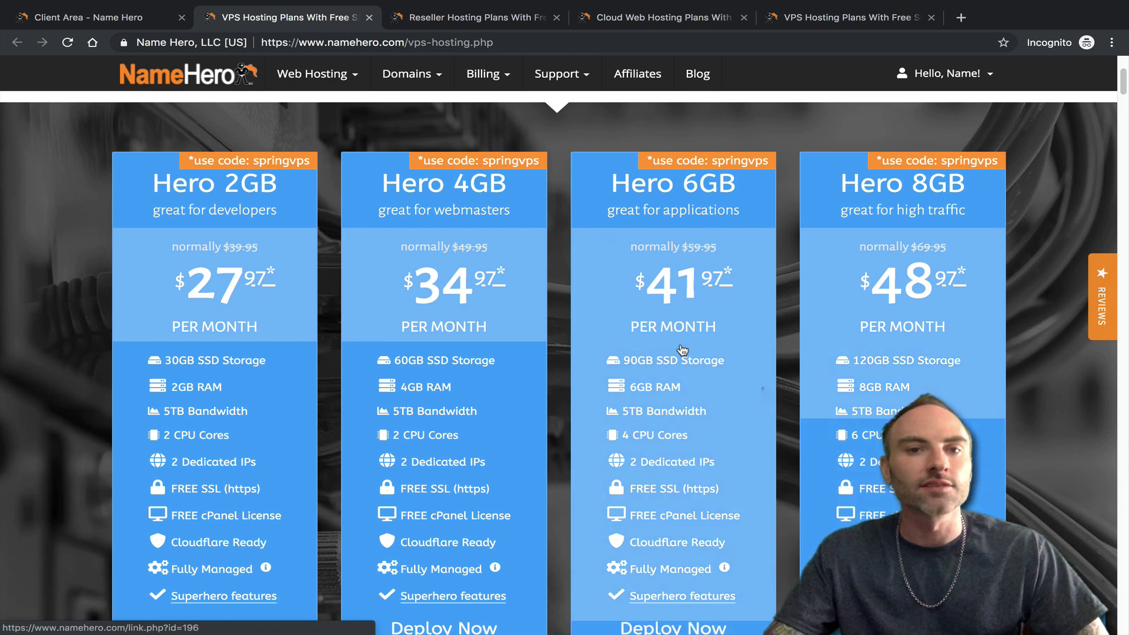
{"action": "left_click", "coordinate": [483, 17]}
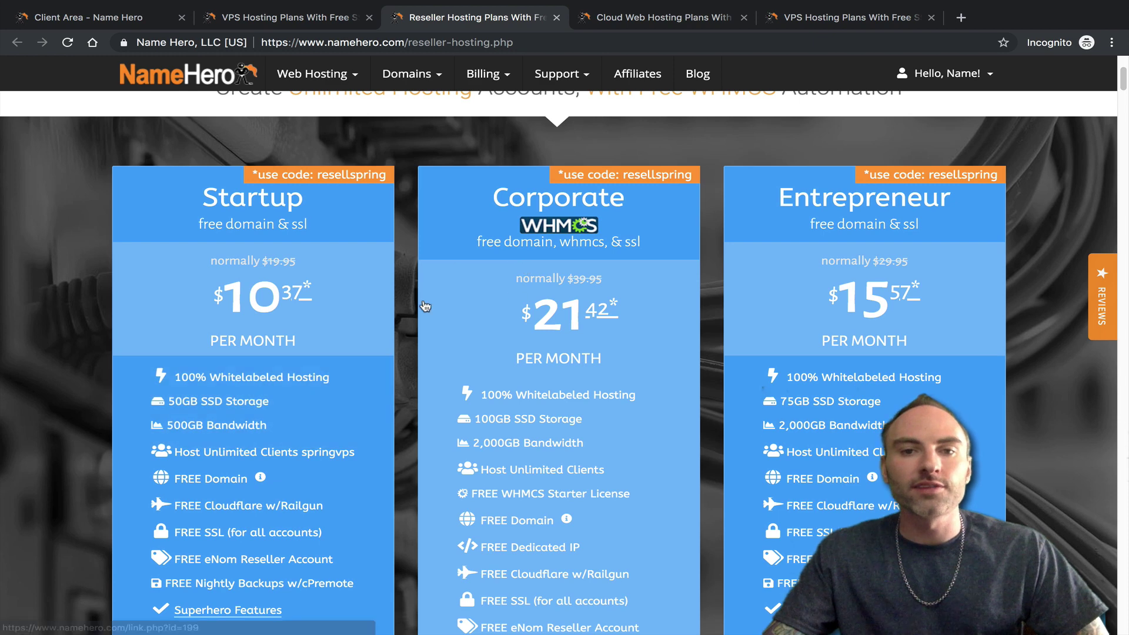
{"action": "scroll", "coordinate": [425, 305], "scroll_direction": "down", "scroll_amount": 1}
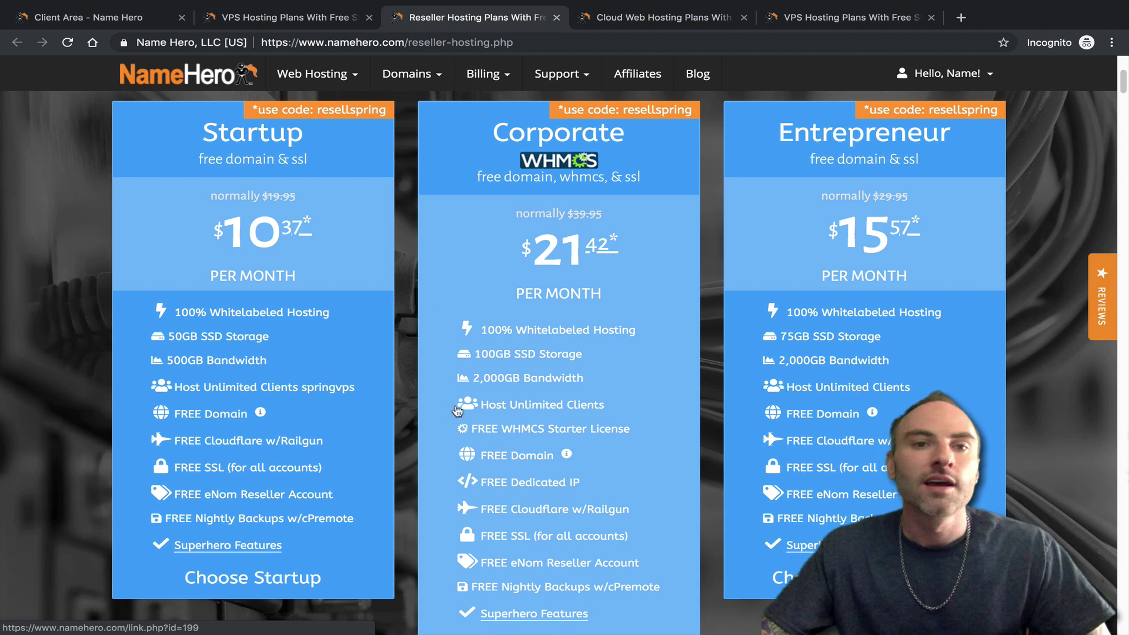
- Back on the VPS plans, note the $20/mo cPanel license cost
{"action": "key", "text": "ctrl+shift+Tab"}
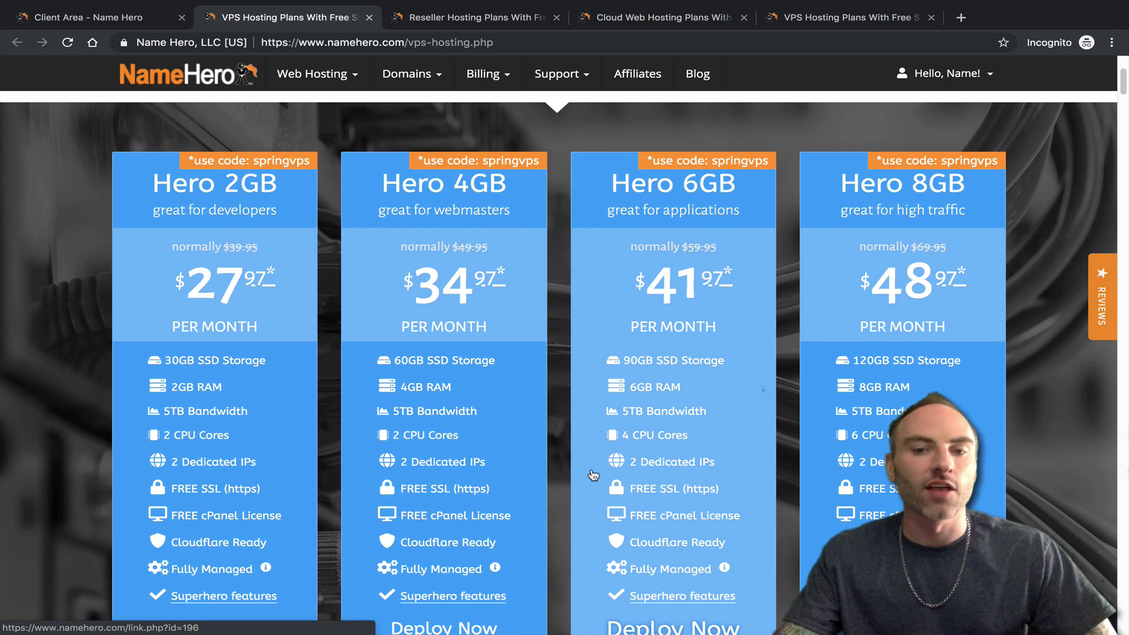
{"action": "scroll", "coordinate": [593, 475], "scroll_direction": "down", "scroll_amount": 1}
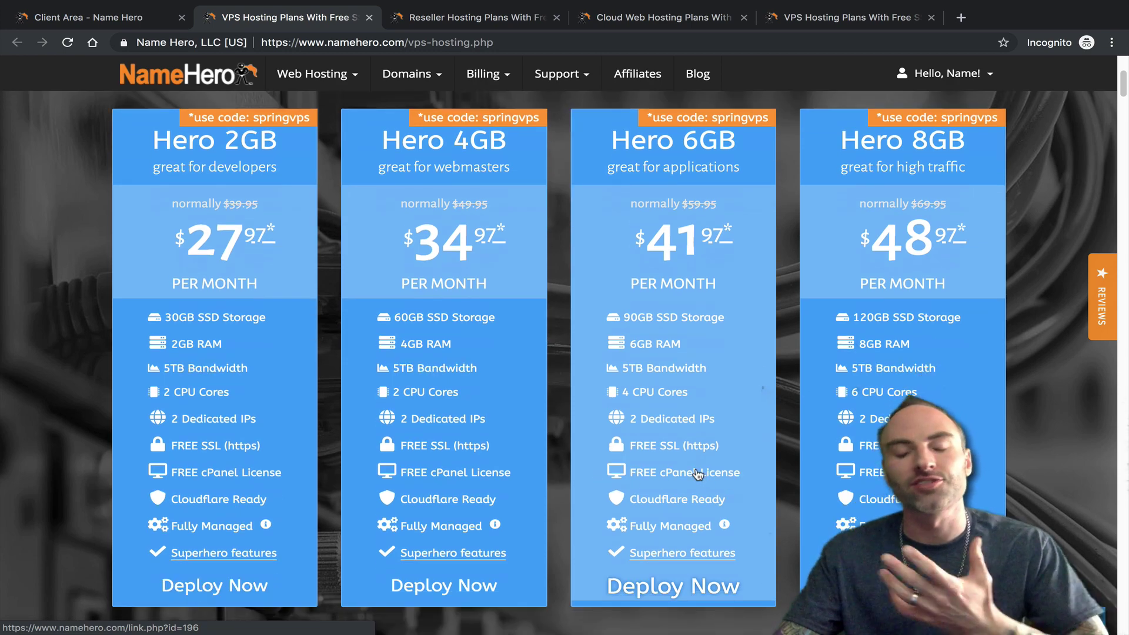
{"action": "scroll", "coordinate": [698, 474], "scroll_direction": "down", "scroll_amount": 10}
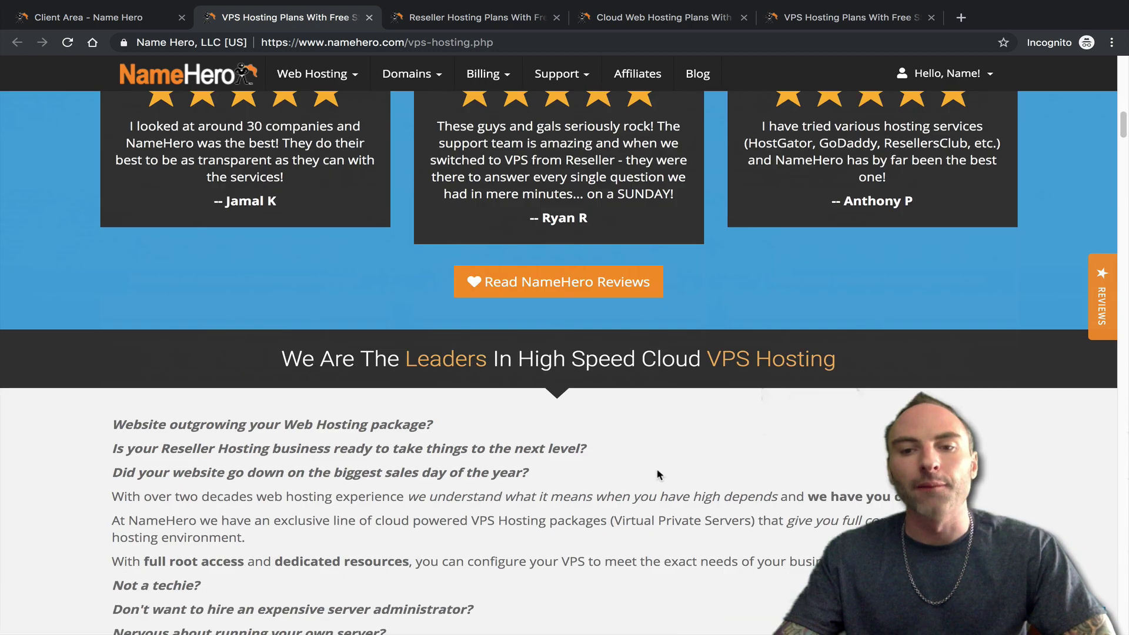
{"action": "scroll", "coordinate": [658, 474], "scroll_direction": "down", "scroll_amount": 15}
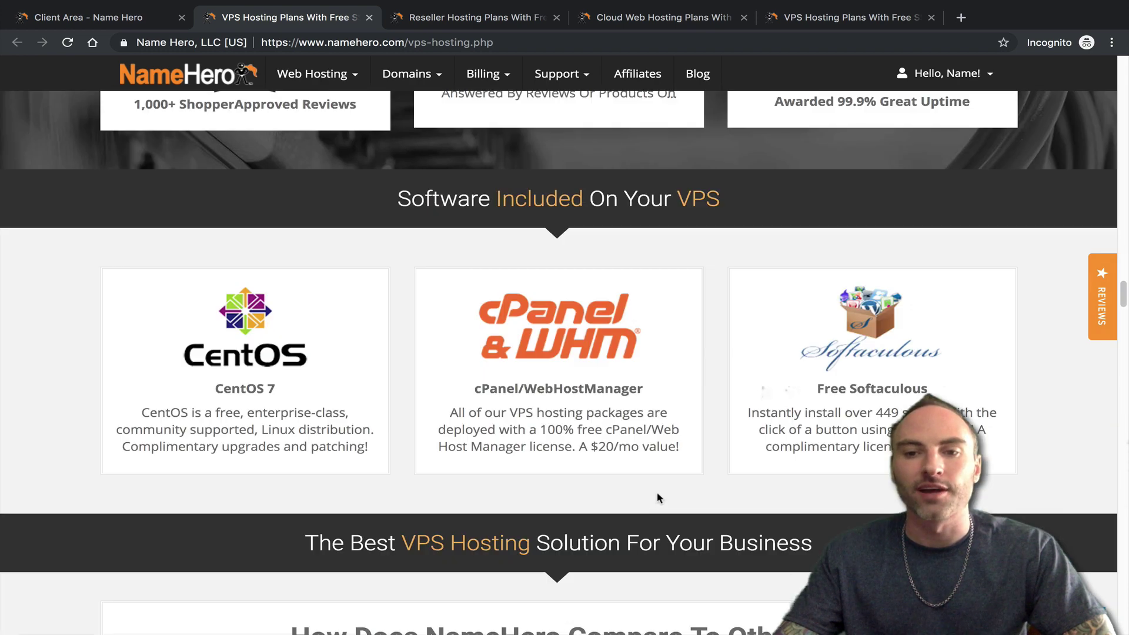
{"action": "left_click_drag", "start_coordinate": [601, 441], "coordinate": [540, 441]}
{"action": "left_click", "coordinate": [546, 440]}
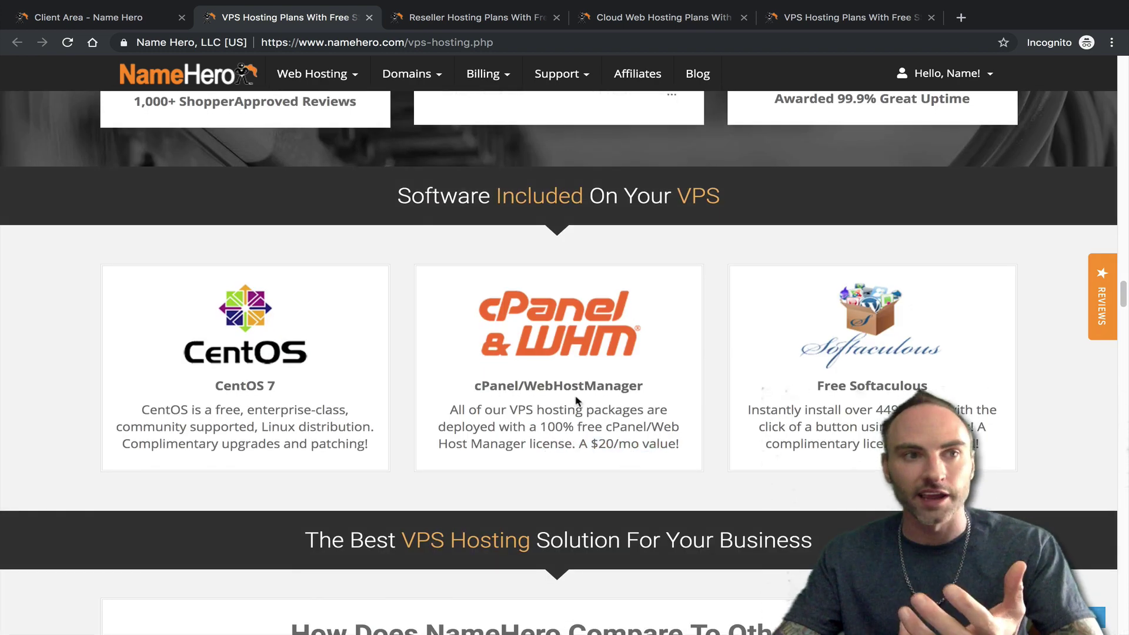
{"action": "left_click_drag", "start_coordinate": [620, 442], "coordinate": [566, 443]}
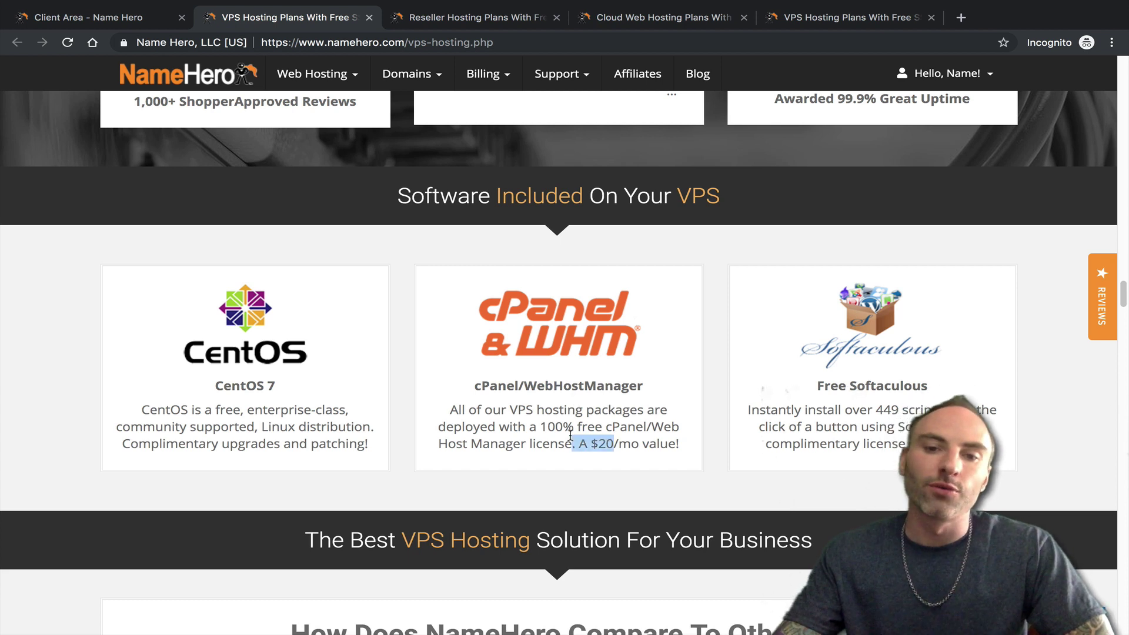
{"action": "left_click", "coordinate": [588, 441]}
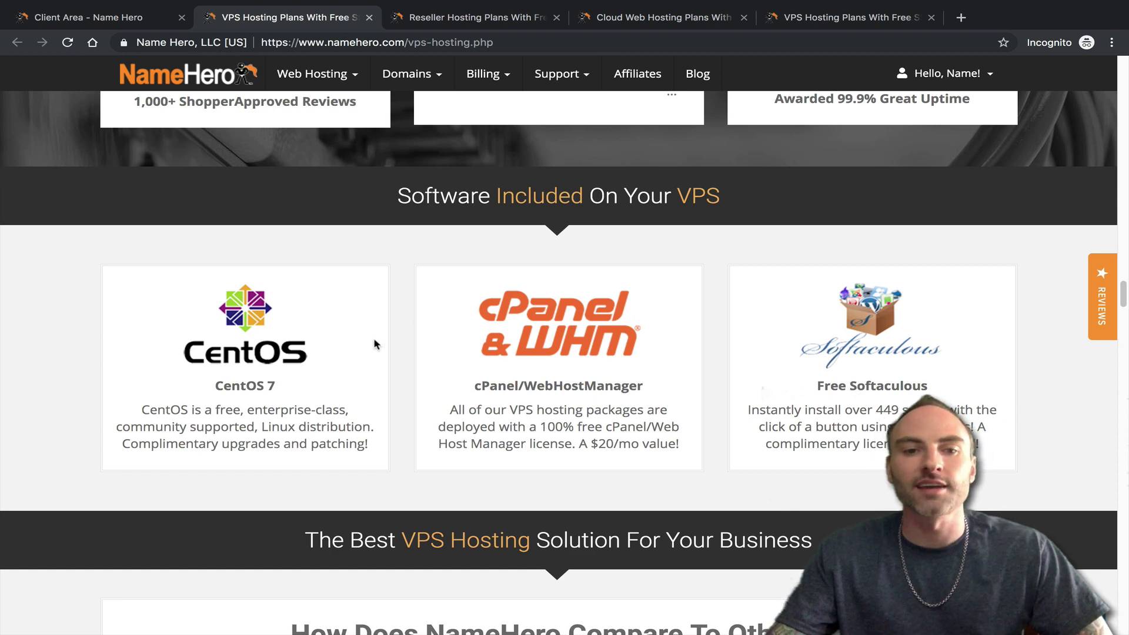
- Glance at the cloud web hosting plans, then return to the VPS plans list
{"action": "left_click", "coordinate": [611, 17]}
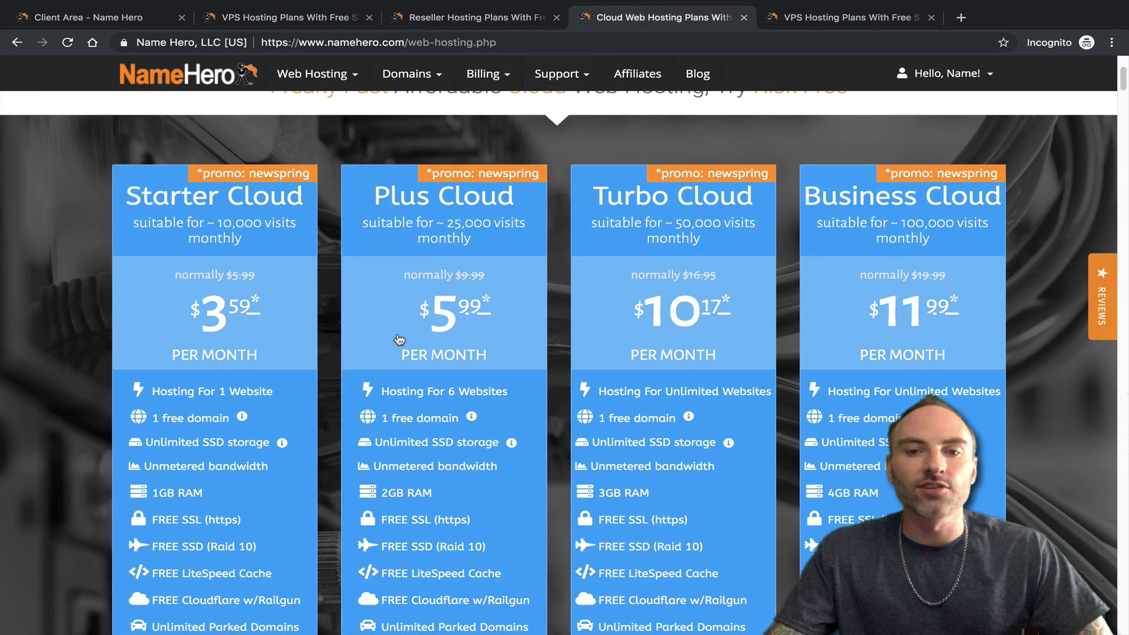
{"action": "left_click", "coordinate": [320, 18]}
{"action": "scroll", "coordinate": [706, 400], "scroll_direction": "up", "scroll_amount": 15}
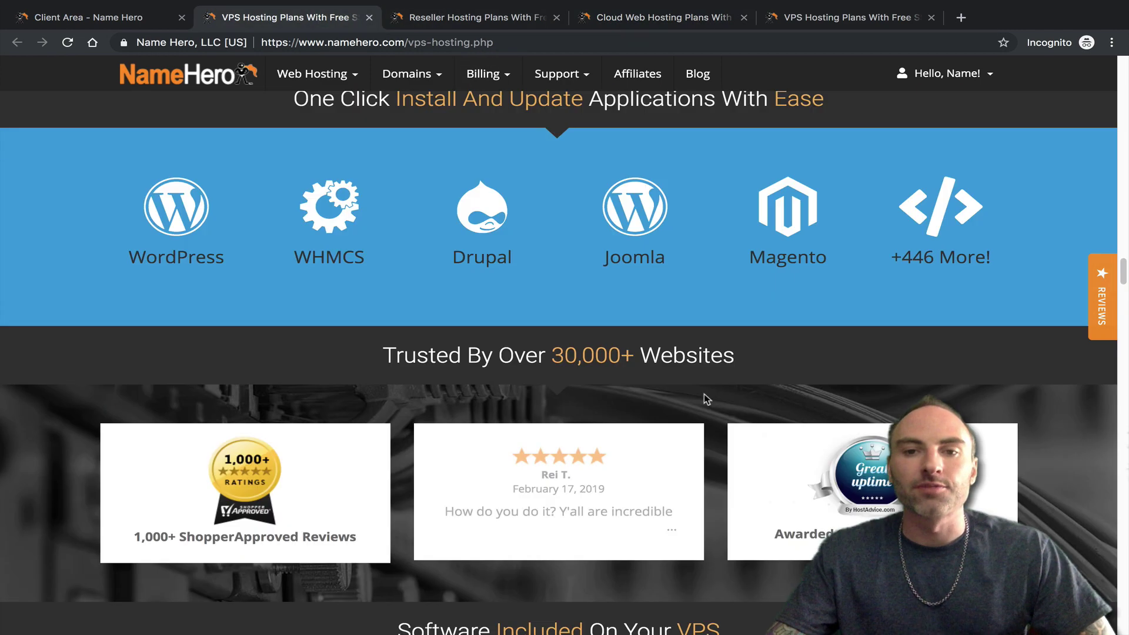
{"action": "scroll", "coordinate": [701, 428], "scroll_direction": "up", "scroll_amount": 20}
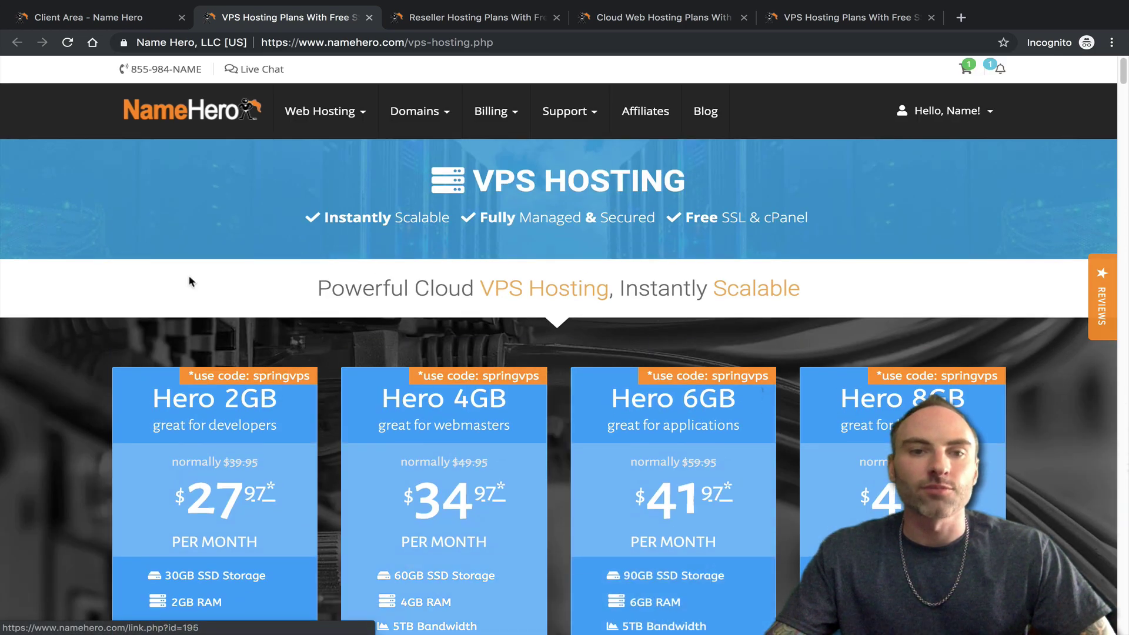
{"action": "scroll", "coordinate": [567, 289], "scroll_direction": "down", "scroll_amount": 2}
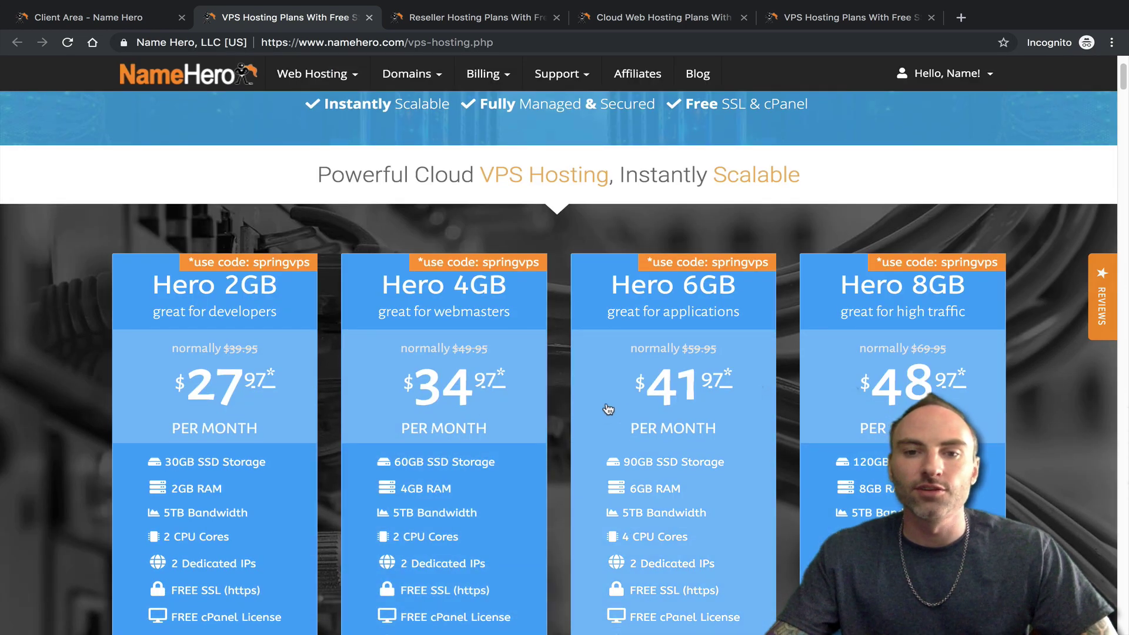
{"action": "scroll", "coordinate": [606, 435], "scroll_direction": "down", "scroll_amount": 2}
{"action": "scroll", "coordinate": [602, 436], "scroll_direction": "down", "scroll_amount": 2}
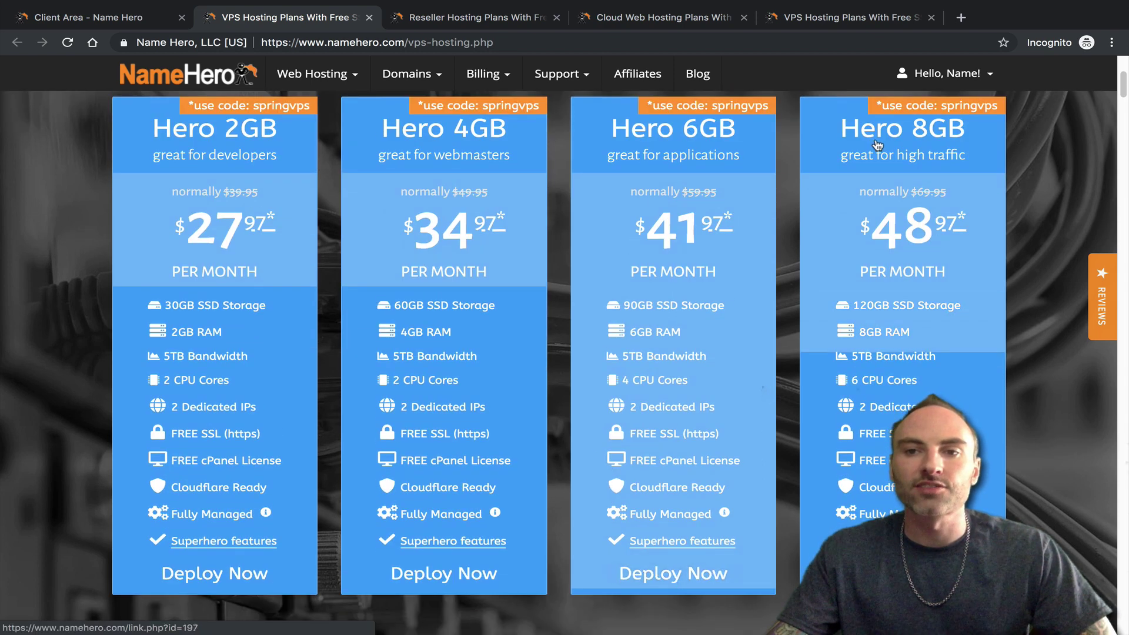
- Order the Hero 6GB VPS and copy Reselltalk.com from the reseller account's details
{"action": "left_click", "coordinate": [724, 318]}
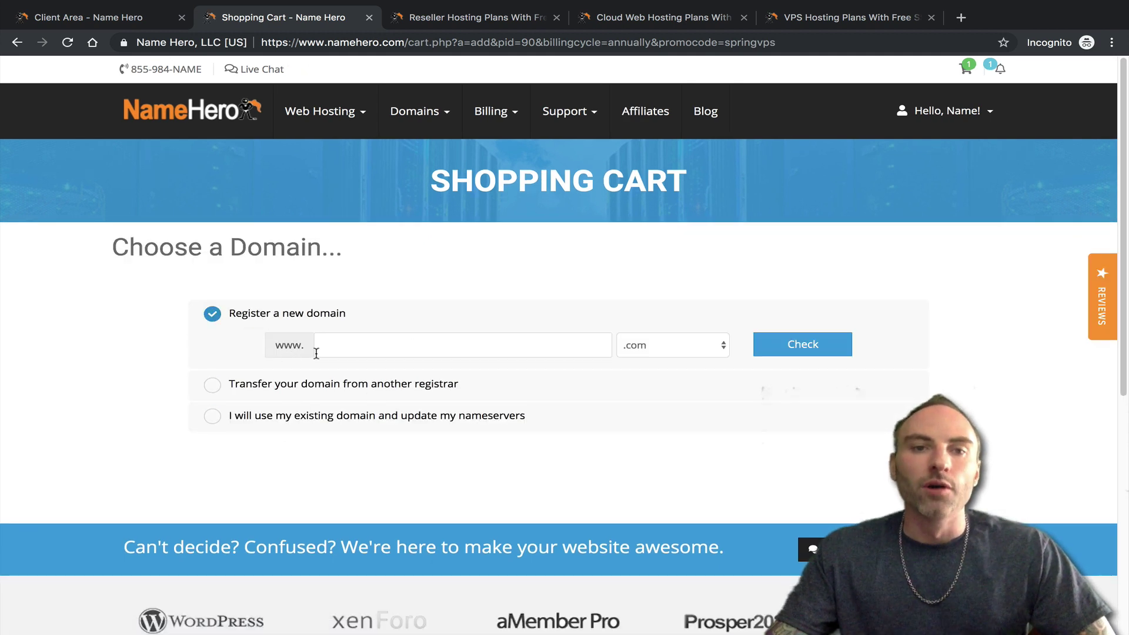
{"action": "left_click", "coordinate": [124, 21]}
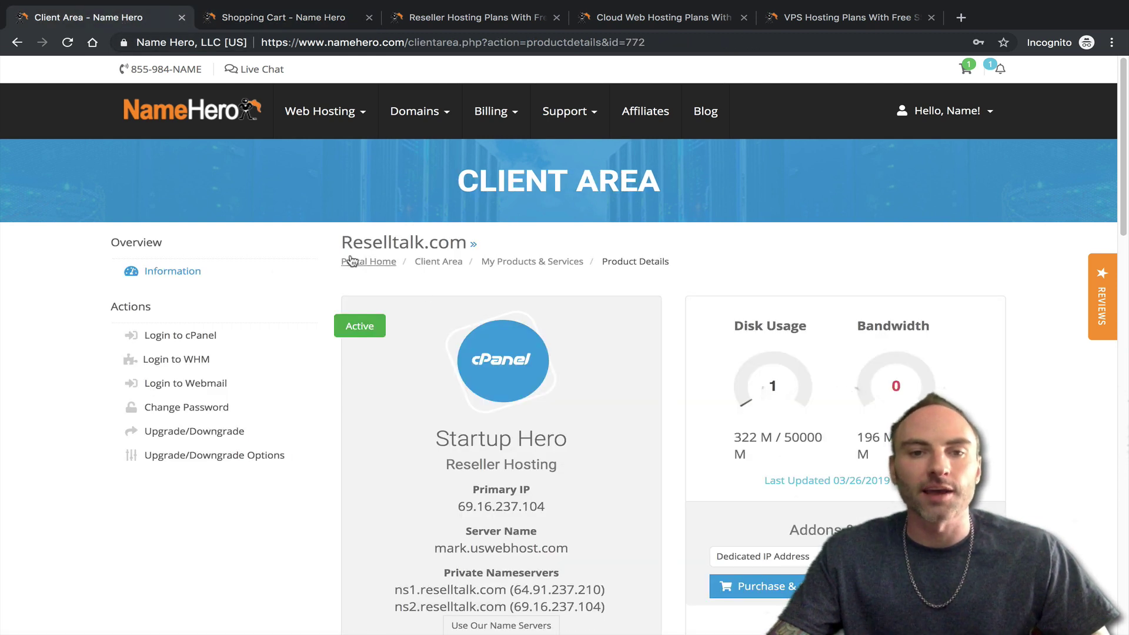
{"action": "left_click_drag", "start_coordinate": [343, 242], "coordinate": [462, 241]}
{"action": "right_click", "coordinate": [465, 241]}
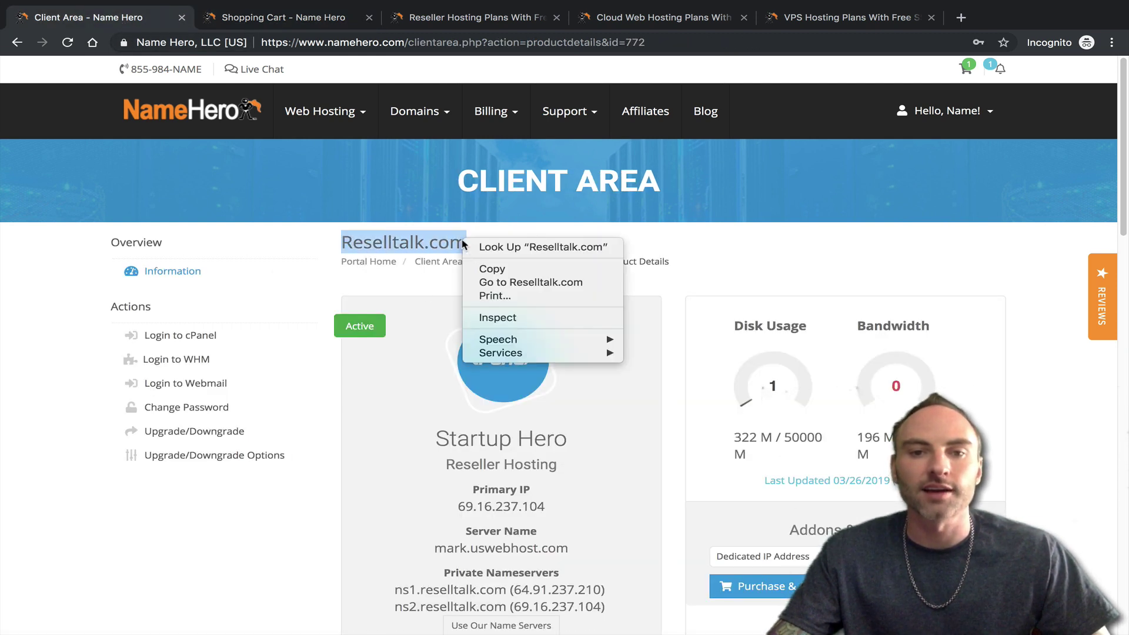
{"action": "left_click", "coordinate": [488, 266]}
- Use the existing domain Reselltalk with the com extension for the Hero 6GB order
{"action": "left_click", "coordinate": [239, 27]}
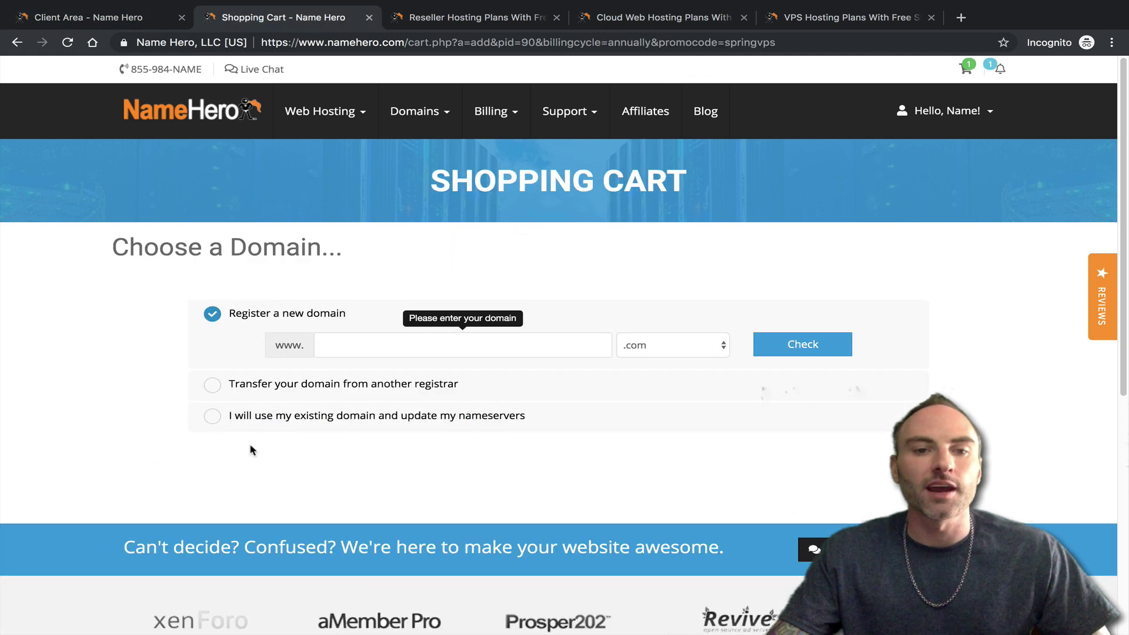
{"action": "left_click", "coordinate": [244, 422]}
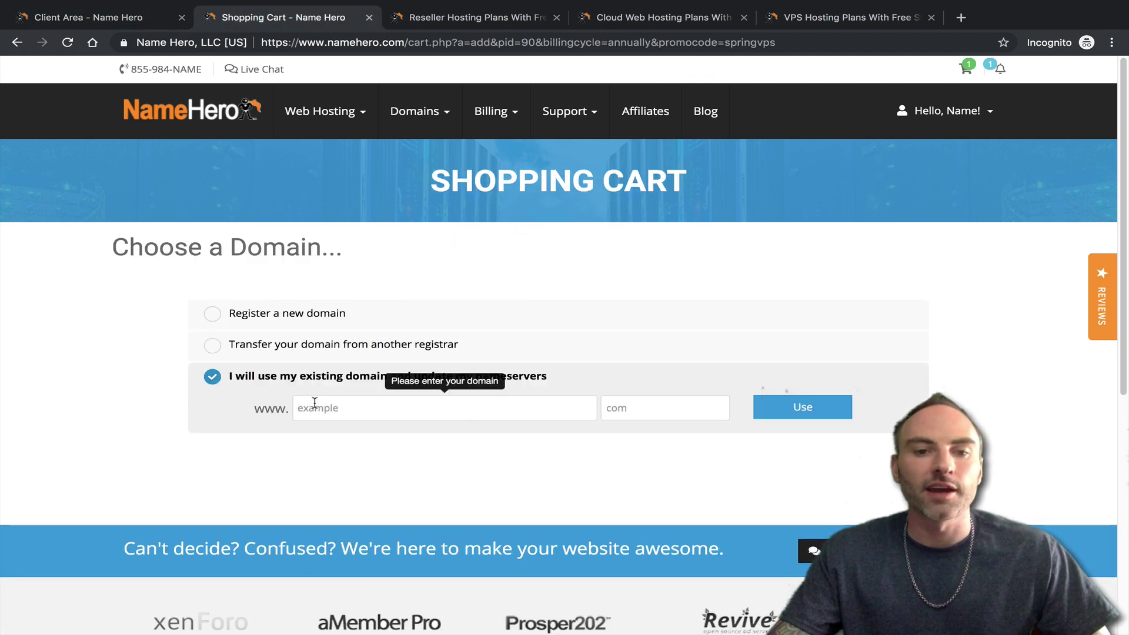
{"action": "right_click", "coordinate": [315, 403]}
{"action": "left_click", "coordinate": [347, 494]}
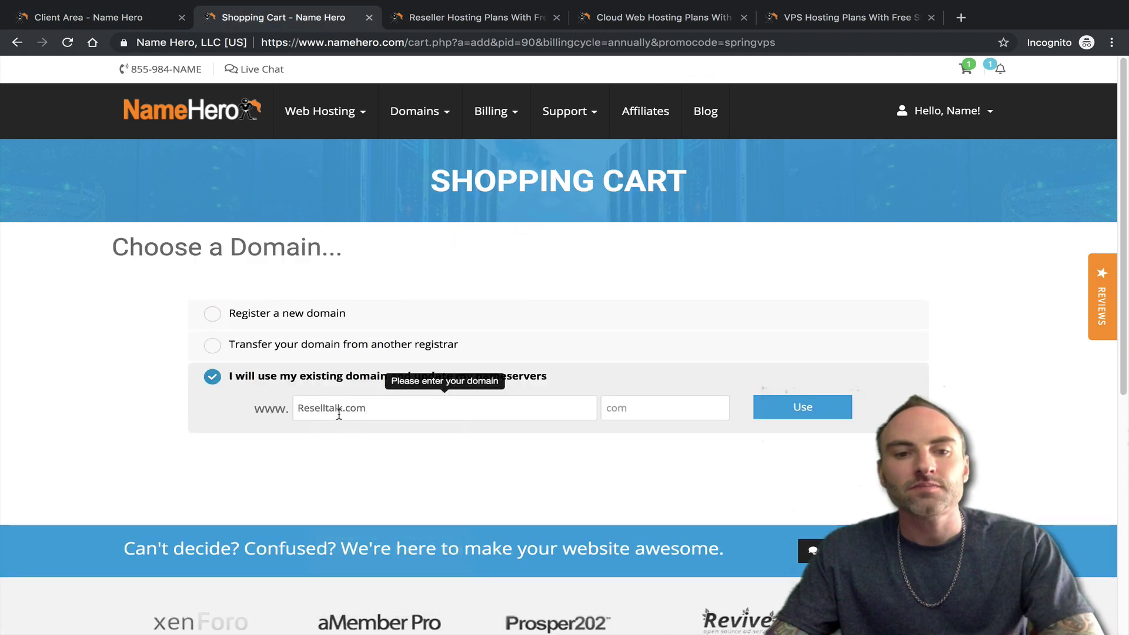
{"action": "left_click_drag", "start_coordinate": [340, 414], "coordinate": [367, 412]}
{"action": "key", "text": "BackSpace"}
{"action": "left_click", "coordinate": [611, 407]}
{"action": "type", "text": "c"}
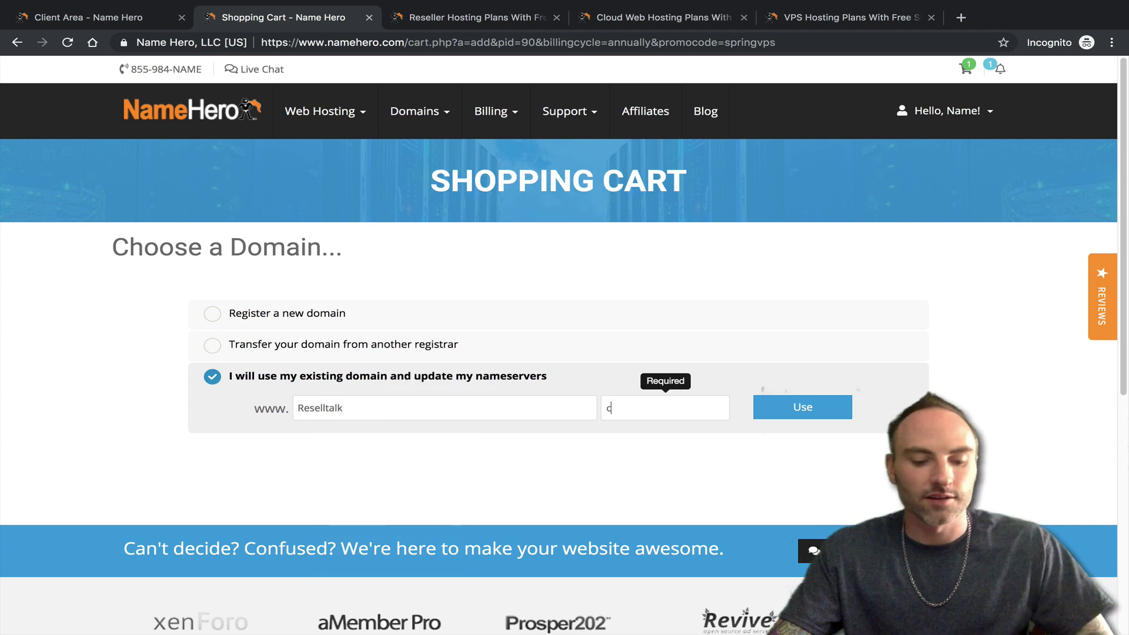
{"action": "type", "text": "om"}
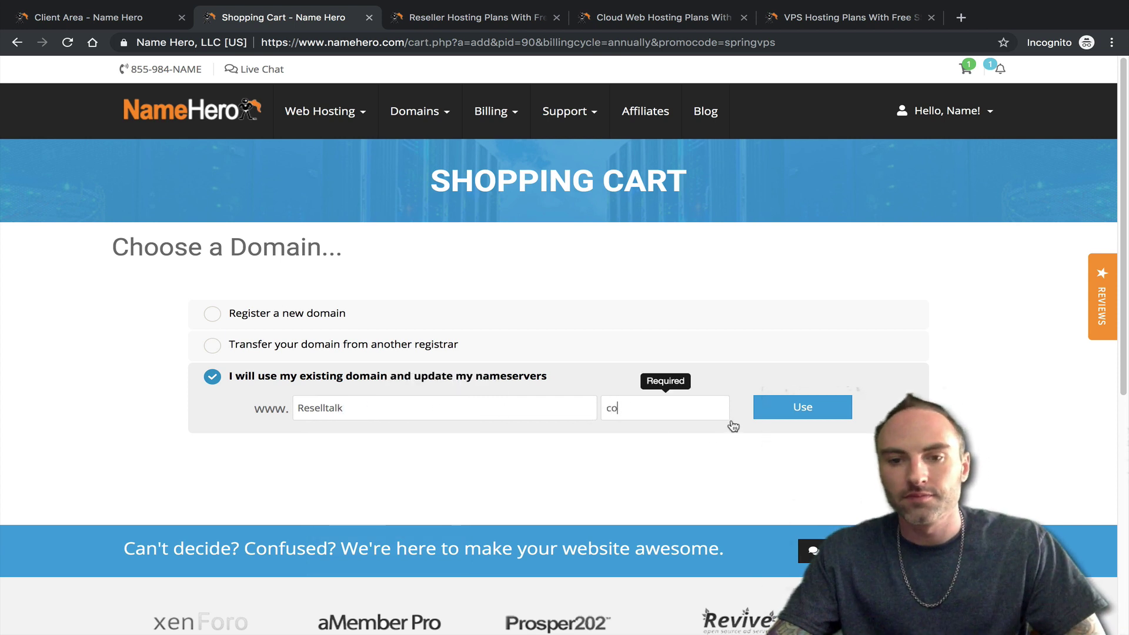
{"action": "left_click", "coordinate": [756, 418]}
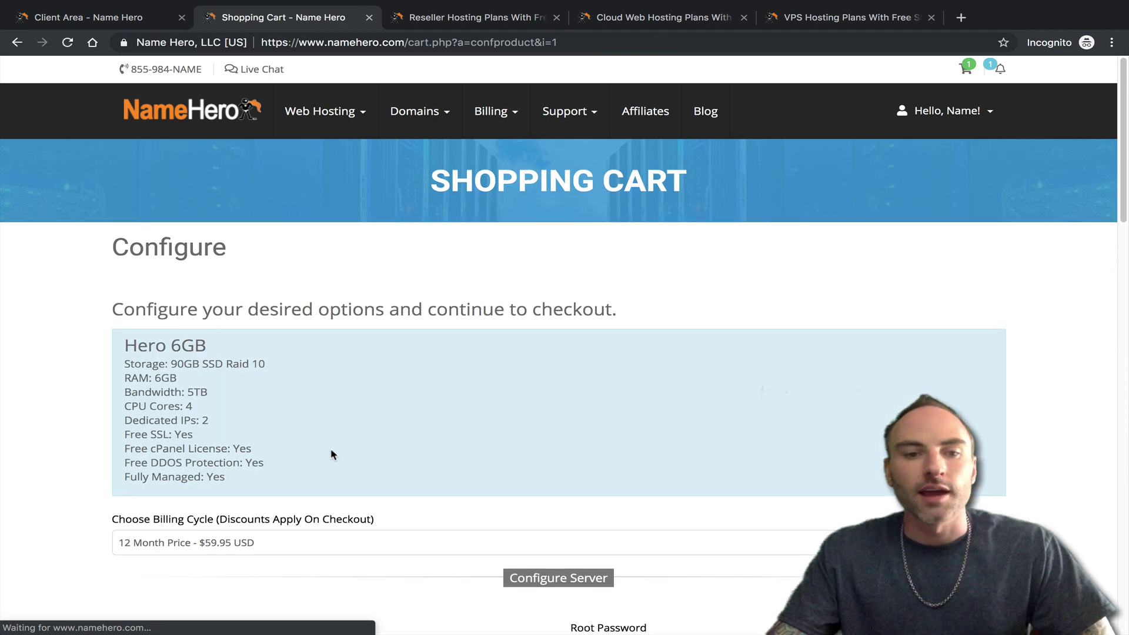
{"action": "scroll", "coordinate": [330, 454], "scroll_direction": "down", "scroll_amount": 2}
{"action": "scroll", "coordinate": [278, 393], "scroll_direction": "down", "scroll_amount": 3}
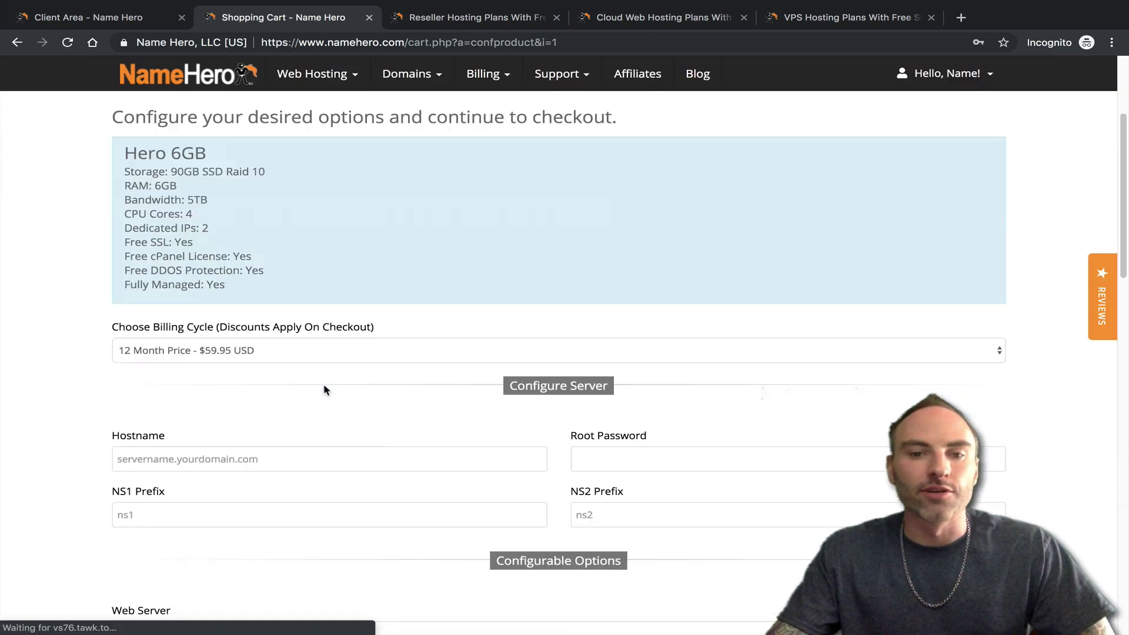
{"action": "left_click", "coordinate": [256, 350]}
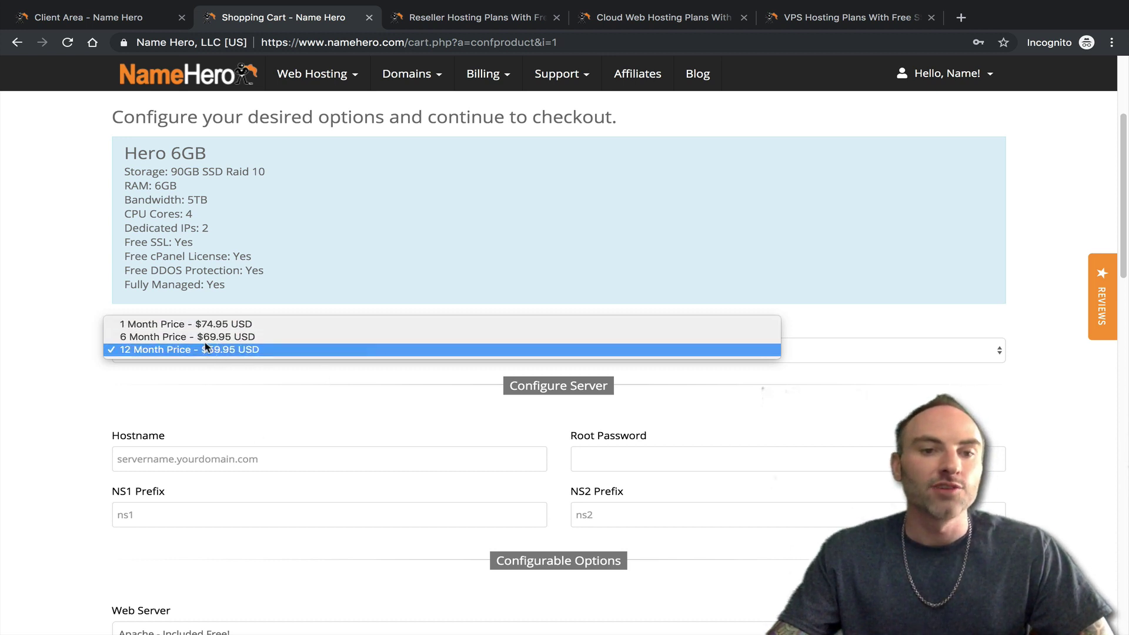
{"action": "left_click", "coordinate": [184, 378]}
{"action": "left_click", "coordinate": [200, 359]}
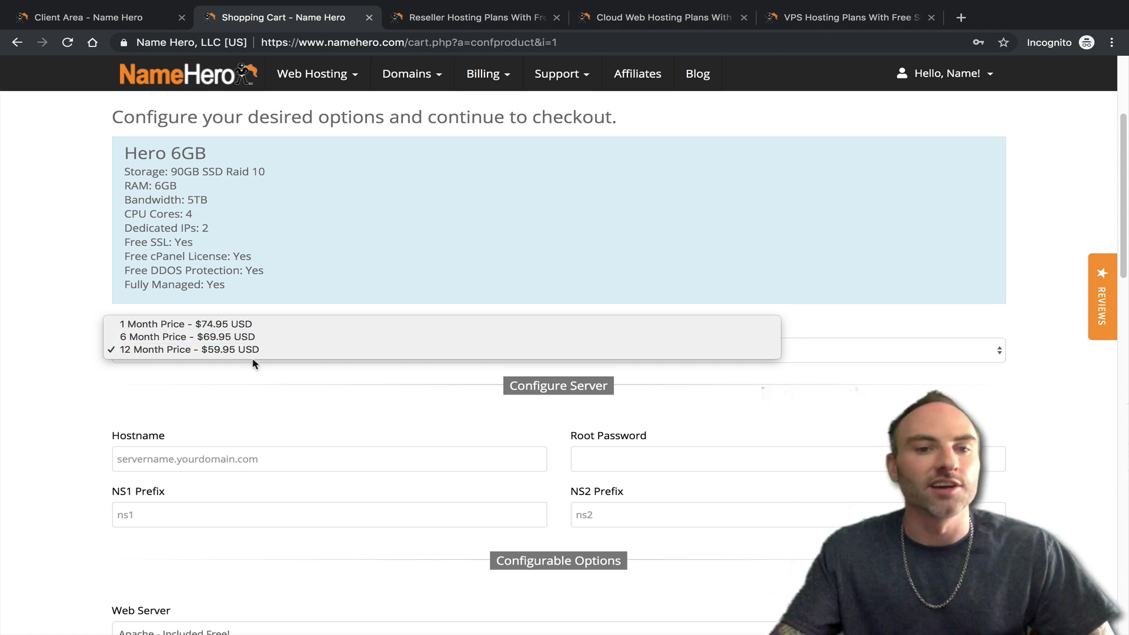
{"action": "left_click", "coordinate": [259, 394]}
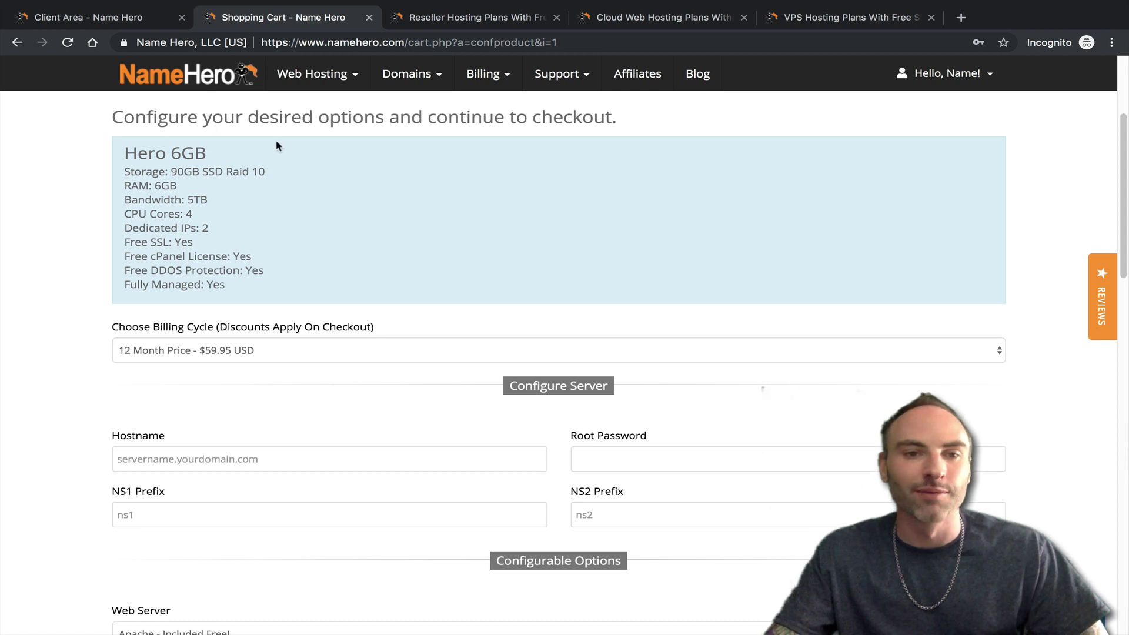
- Review the Hero 6GB specs: SSD Raid 10, RAM, bandwidth, CPU cores, IPs, DDOS protection, fully managed
{"action": "double_click", "coordinate": [191, 154]}
{"action": "left_click", "coordinate": [236, 207]}
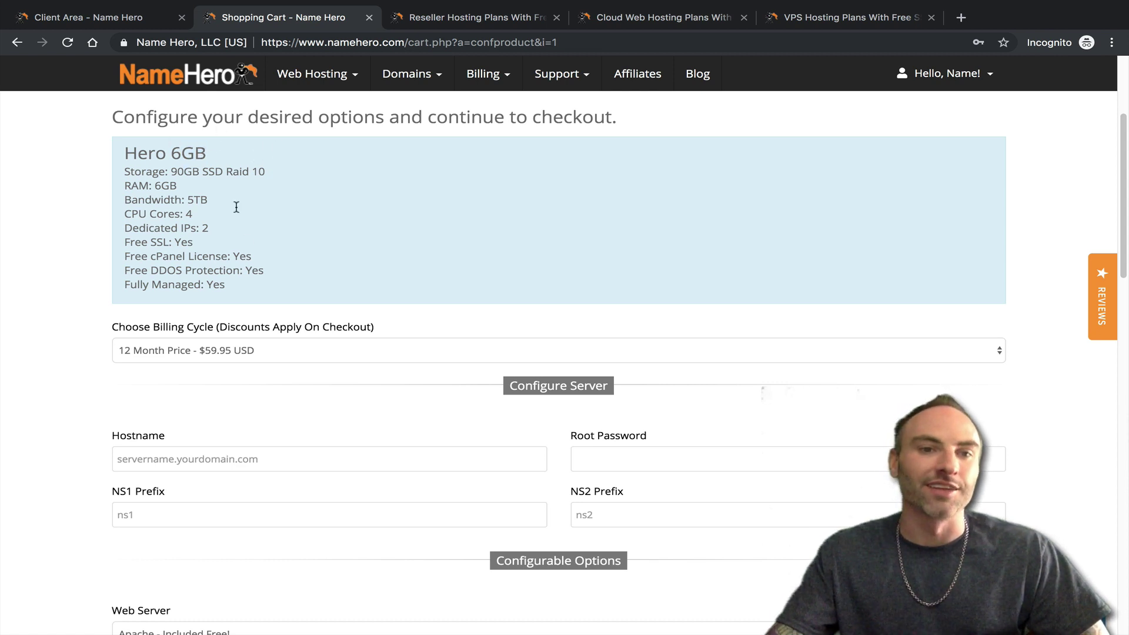
{"action": "left_click_drag", "start_coordinate": [199, 173], "coordinate": [259, 173]}
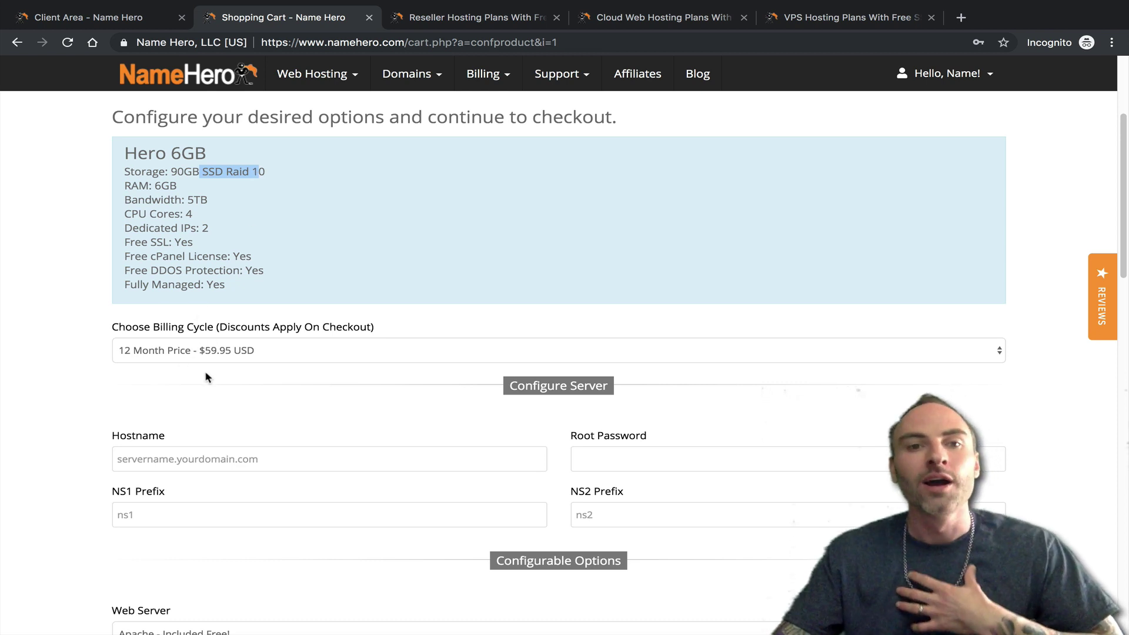
{"action": "left_click", "coordinate": [258, 279]}
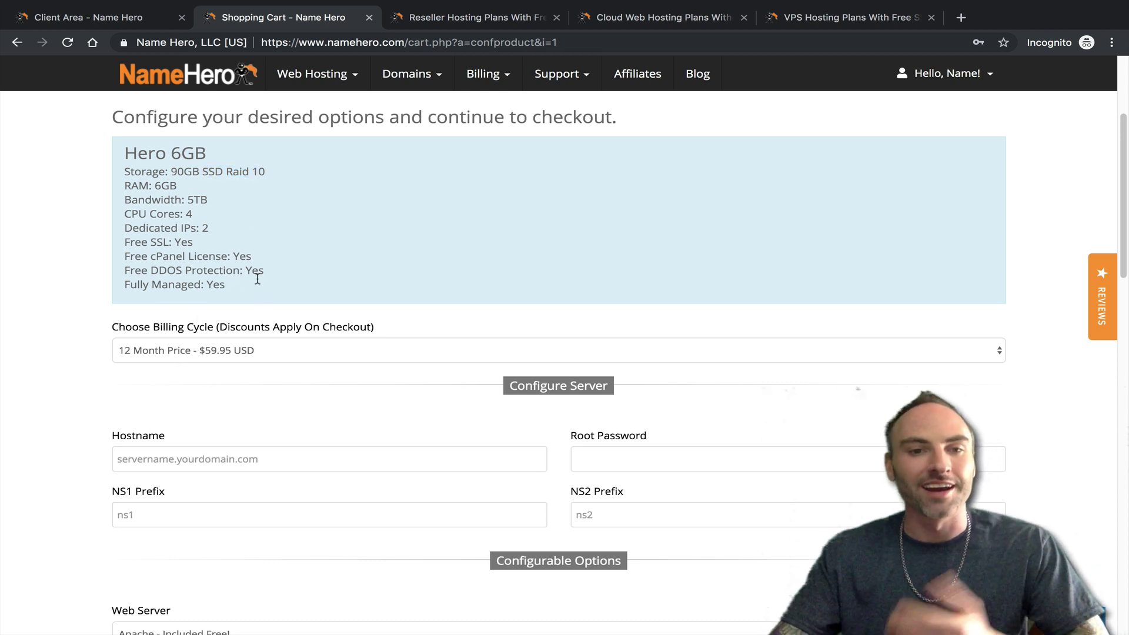
{"action": "left_click_drag", "start_coordinate": [131, 186], "coordinate": [157, 215]}
{"action": "left_click", "coordinate": [176, 216]}
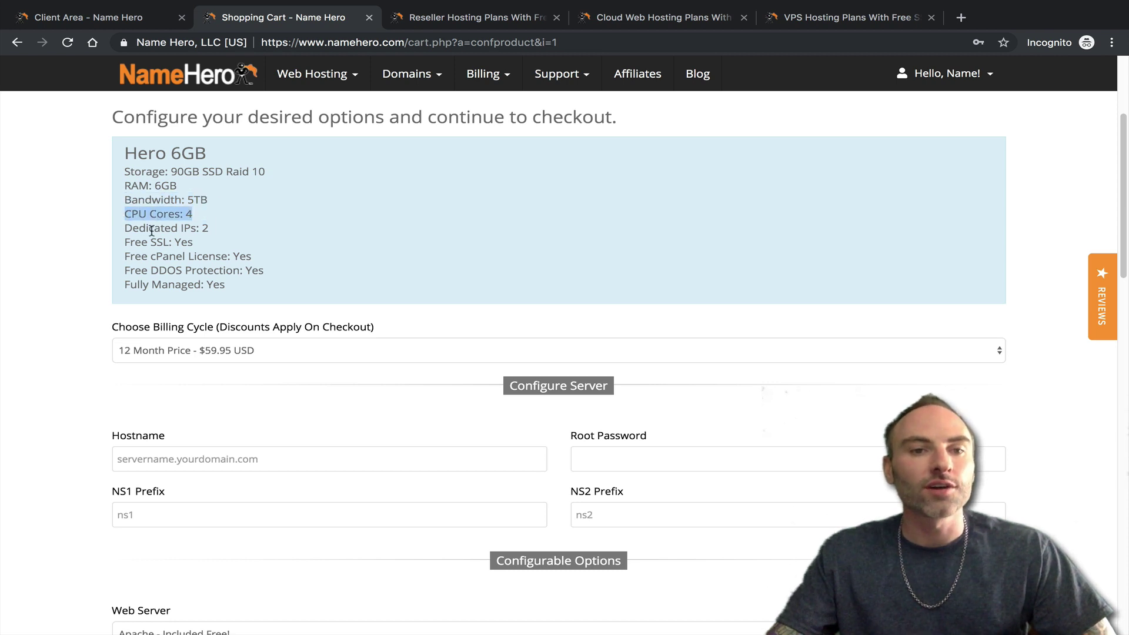
{"action": "left_click_drag", "start_coordinate": [154, 230], "coordinate": [247, 259]}
{"action": "left_click", "coordinate": [248, 233]}
{"action": "left_click", "coordinate": [150, 234]}
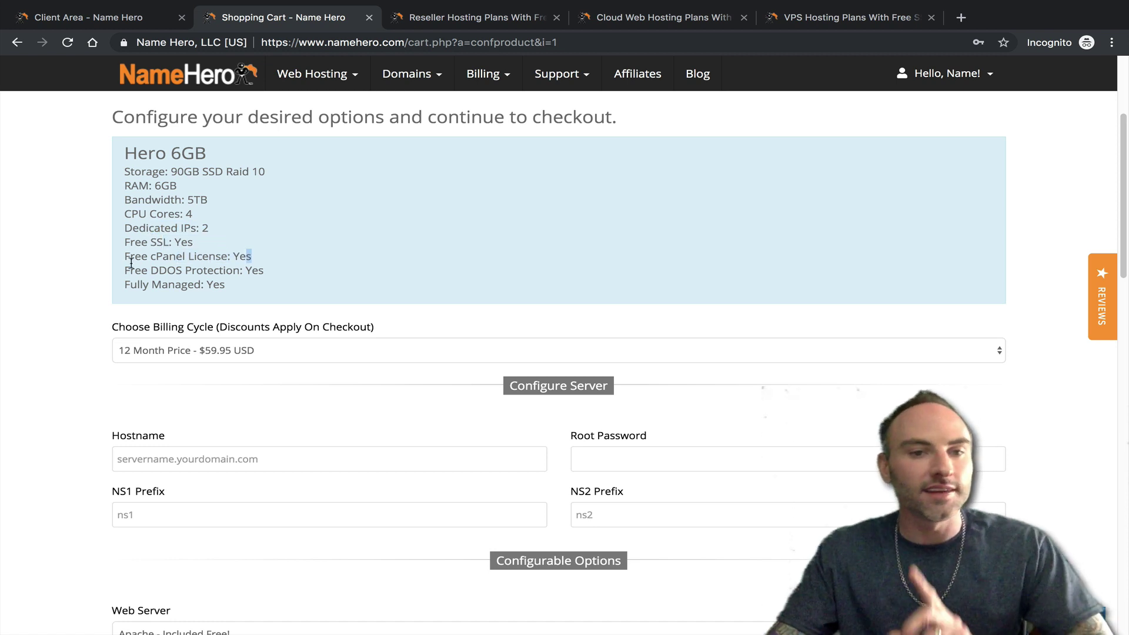
{"action": "left_click_drag", "start_coordinate": [150, 269], "coordinate": [120, 280]}
{"action": "left_click", "coordinate": [255, 267]}
{"action": "left_click_drag", "start_coordinate": [227, 294], "coordinate": [156, 289]}
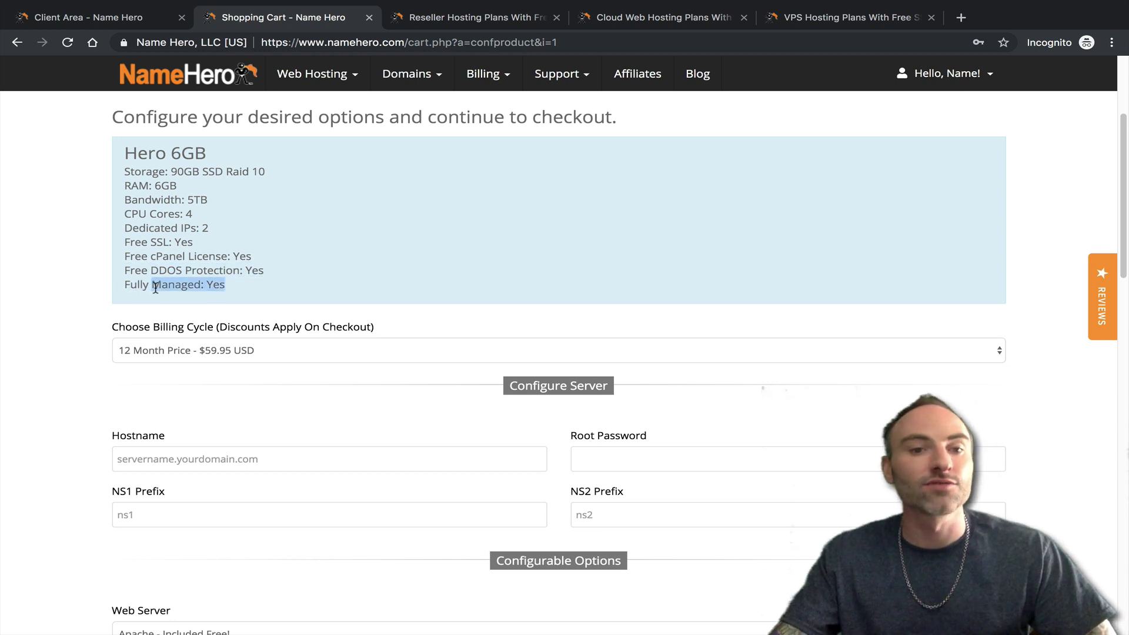
{"action": "left_click", "coordinate": [155, 290]}
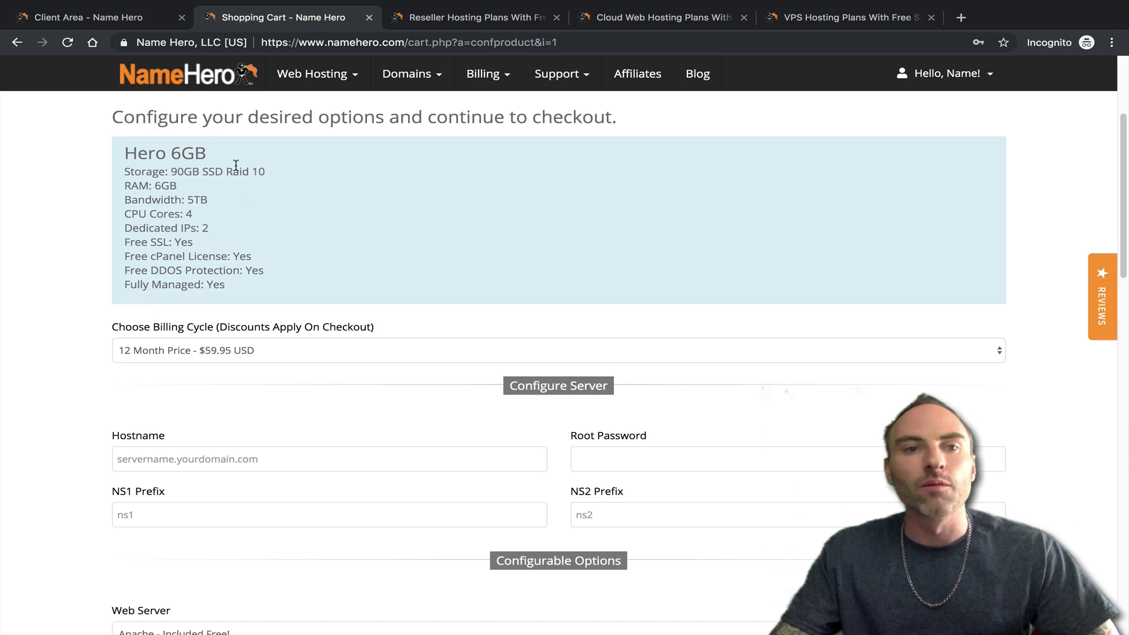
- Compare against the reseller plans, then check the Reselltalk.com account's Server Name
{"action": "left_click", "coordinate": [525, 23]}
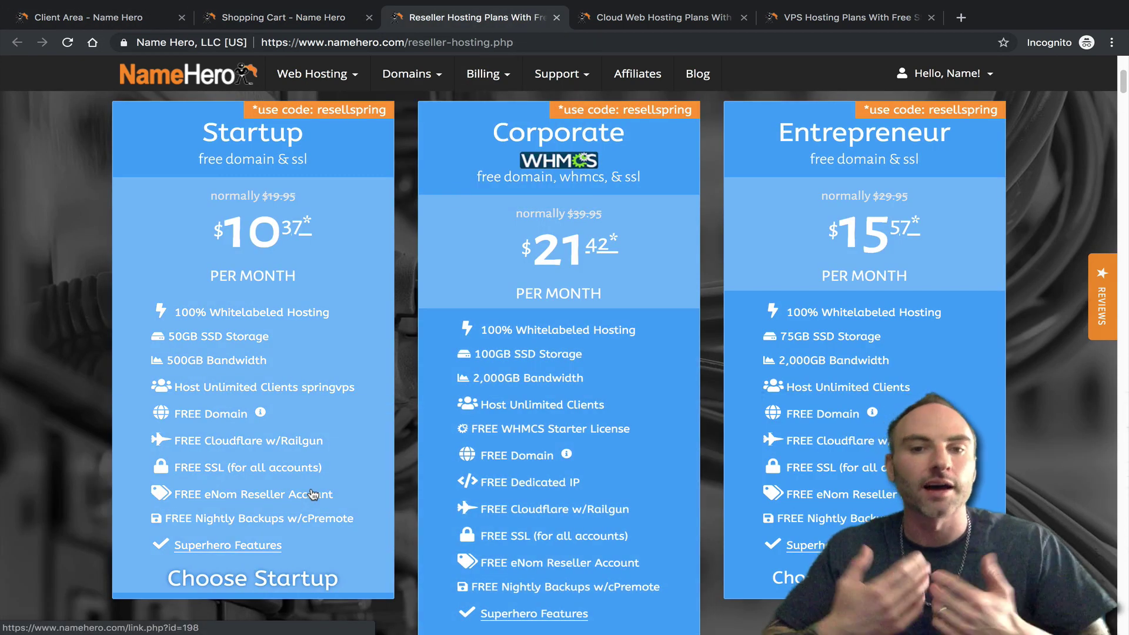
{"action": "left_click", "coordinate": [257, 23]}
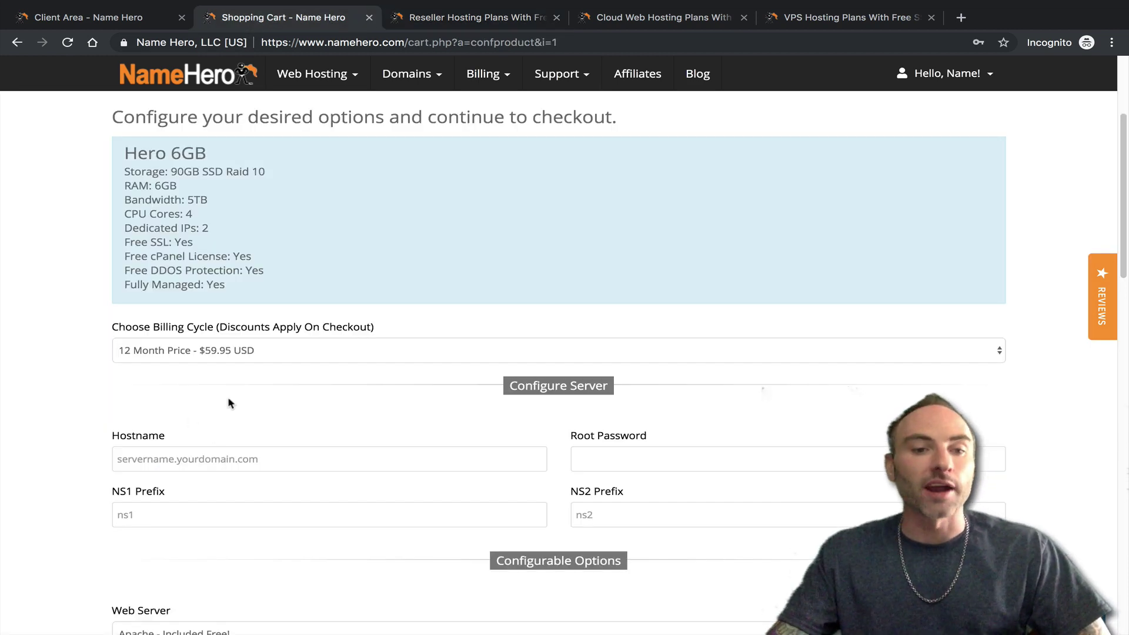
{"action": "left_click", "coordinate": [145, 461]}
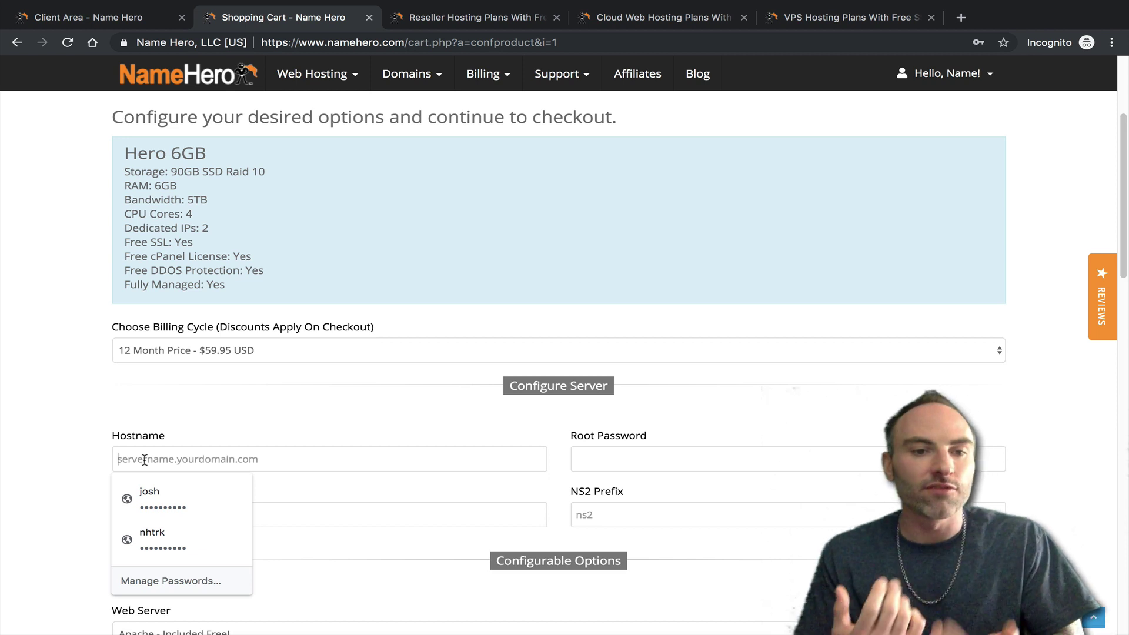
{"action": "left_click", "coordinate": [115, 18]}
{"action": "scroll", "coordinate": [435, 376], "scroll_direction": "down", "scroll_amount": 1}
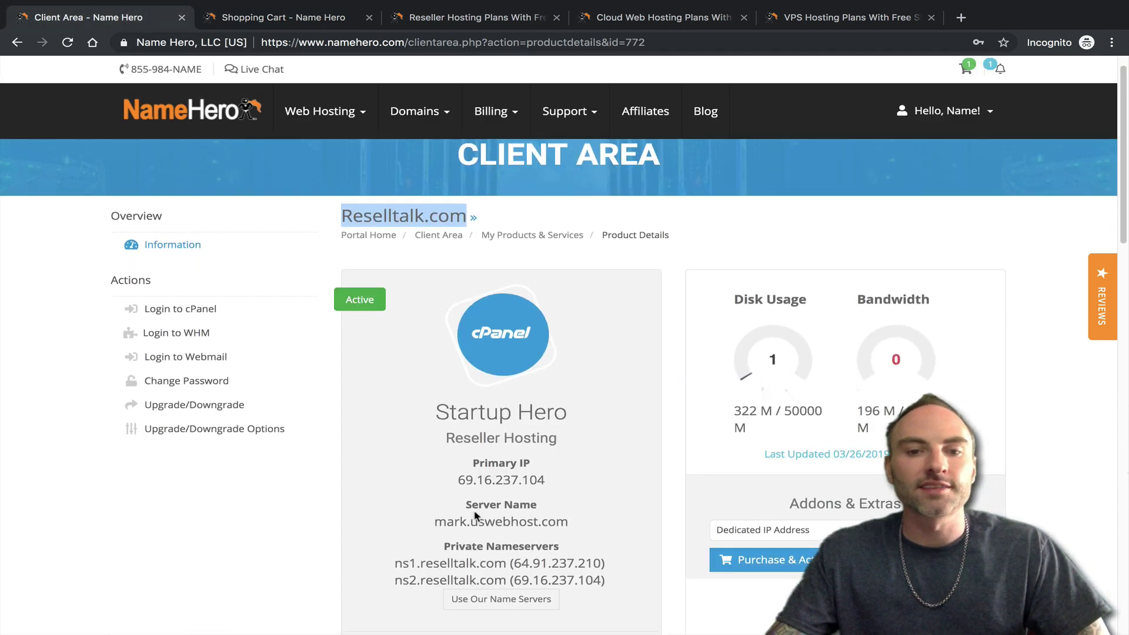
{"action": "left_click_drag", "start_coordinate": [466, 505], "coordinate": [529, 501]}
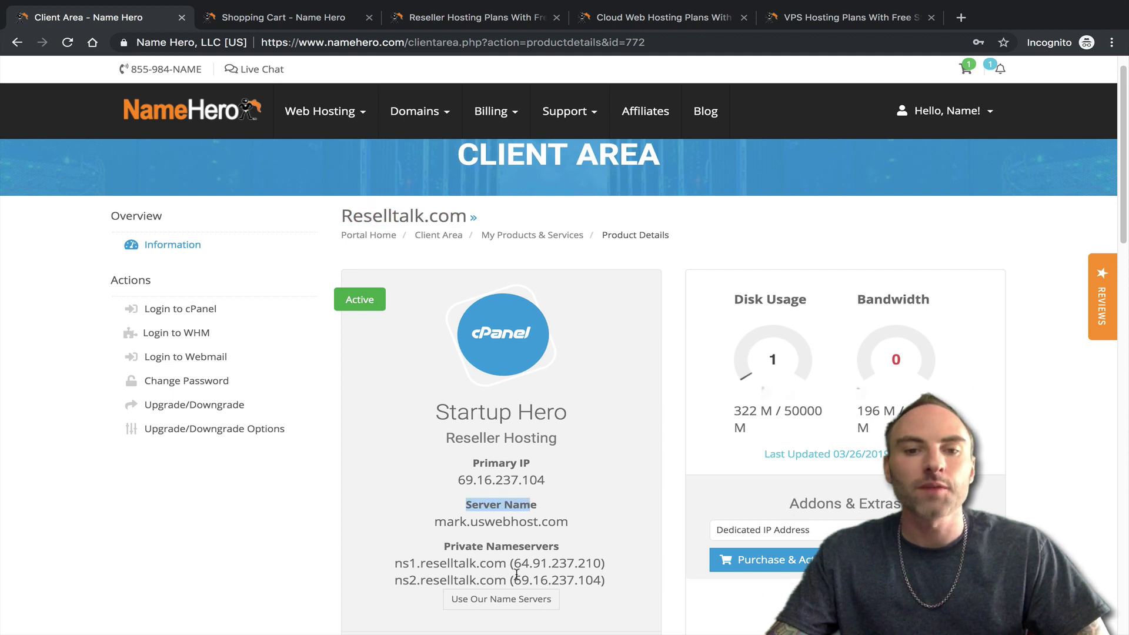
- Note server mark.uswebhost.com and enter alpha.reselltalk.com as the Hero 6GB hostname
{"action": "mouse_move", "coordinate": [435, 521]}
{"action": "left_mouse_down"}
{"action": "mouse_move", "coordinate": [618, 527]}
{"action": "mouse_move", "coordinate": [434, 523]}
{"action": "left_mouse_up"}
{"action": "left_click", "coordinate": [610, 531]}
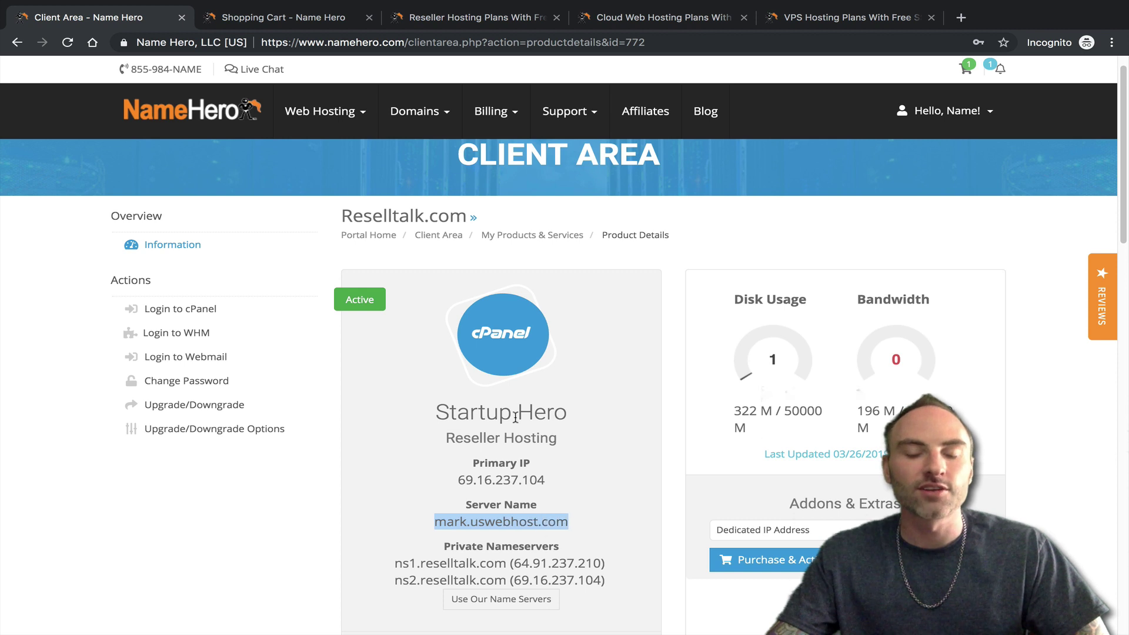
{"action": "left_click", "coordinate": [356, 22]}
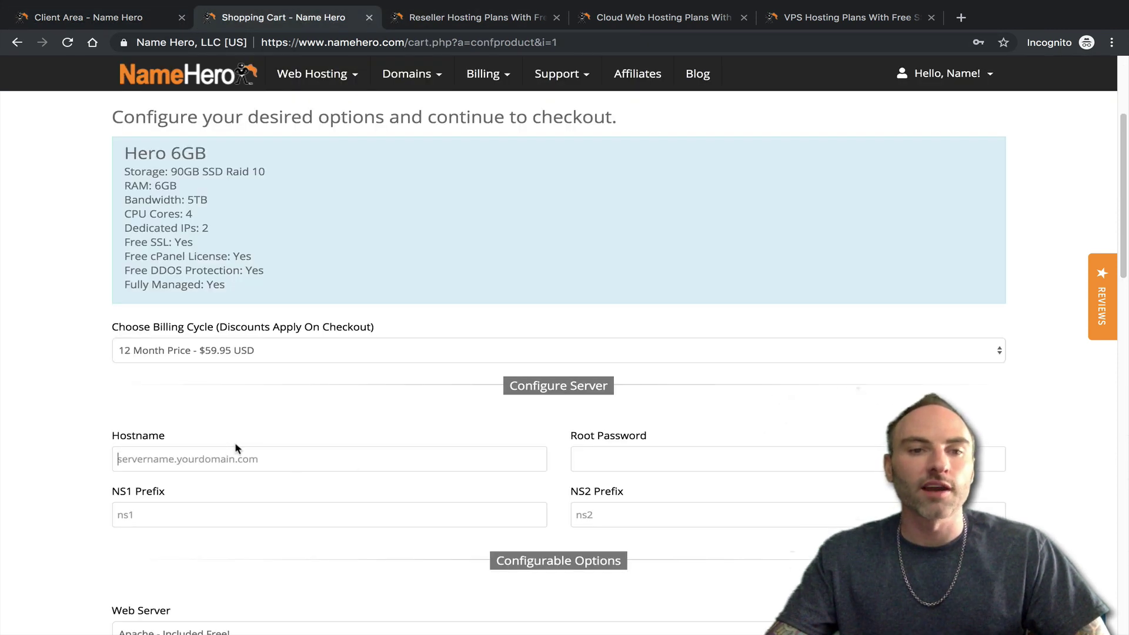
{"action": "left_click", "coordinate": [313, 450]}
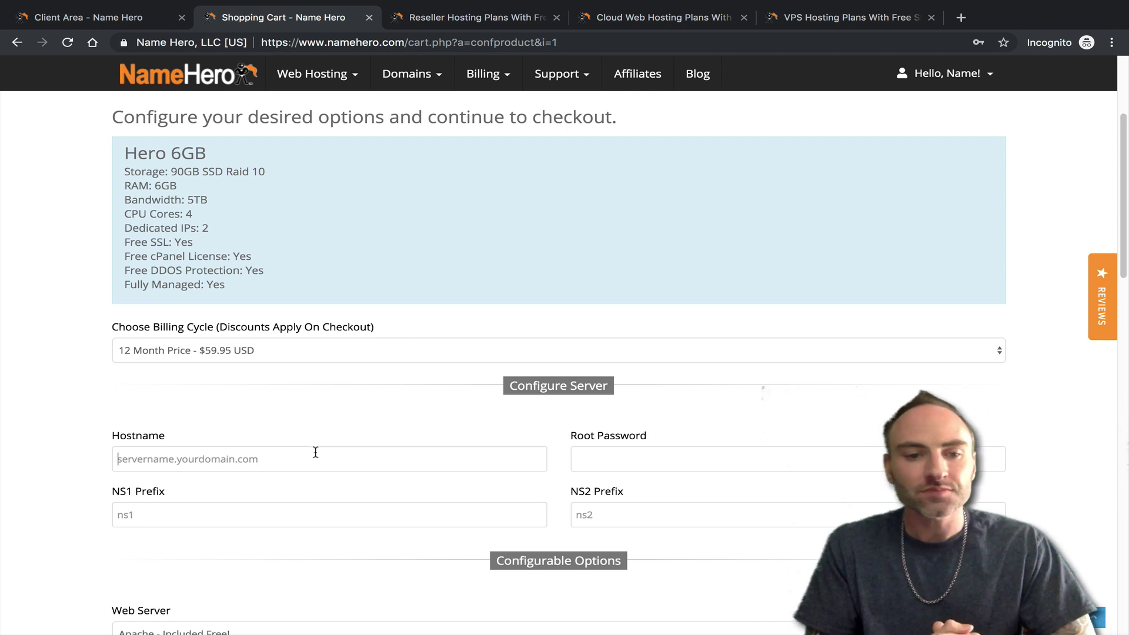
{"action": "type", "text": "alp"}
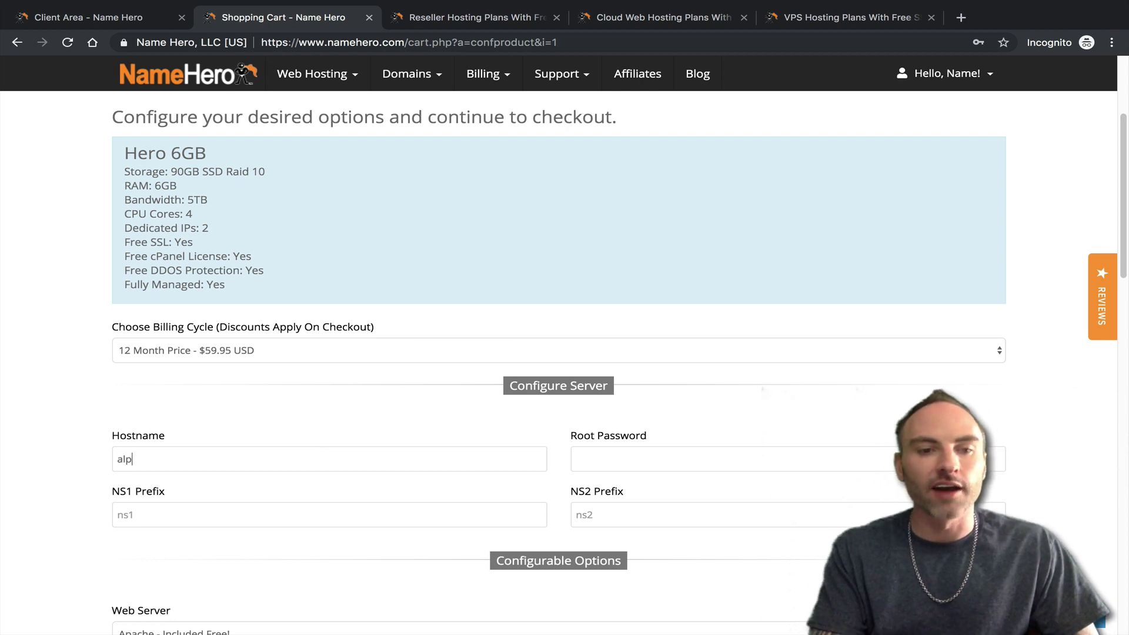
{"action": "type", "text": "ha.reselltalk.com"}
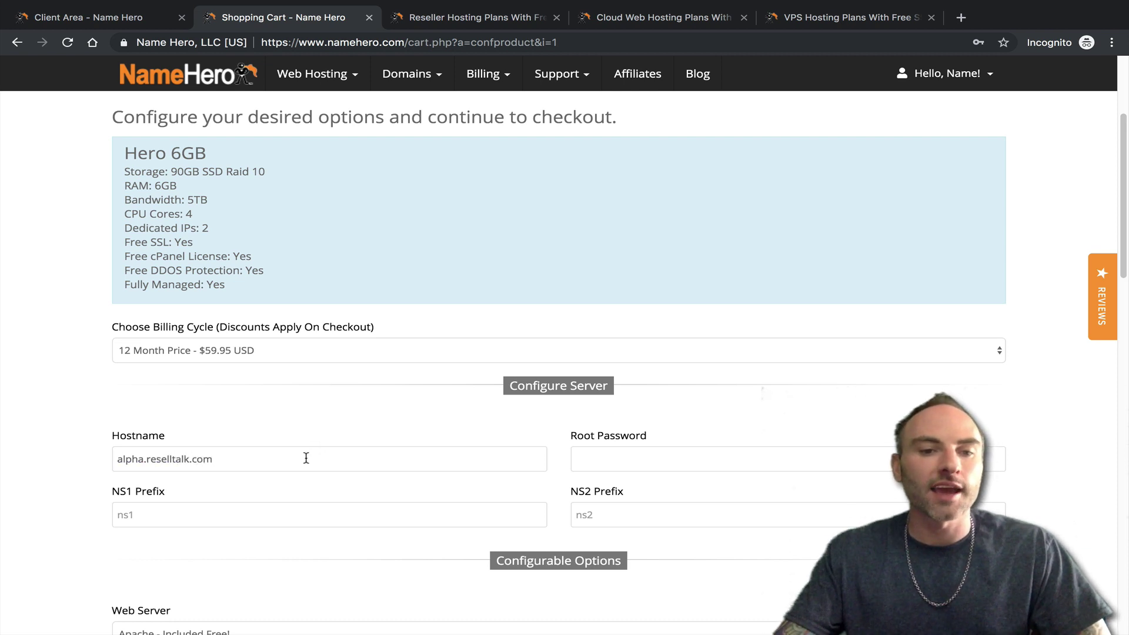
{"action": "left_click_drag", "start_coordinate": [249, 458], "coordinate": [189, 454]}
{"action": "left_click", "coordinate": [198, 441]}
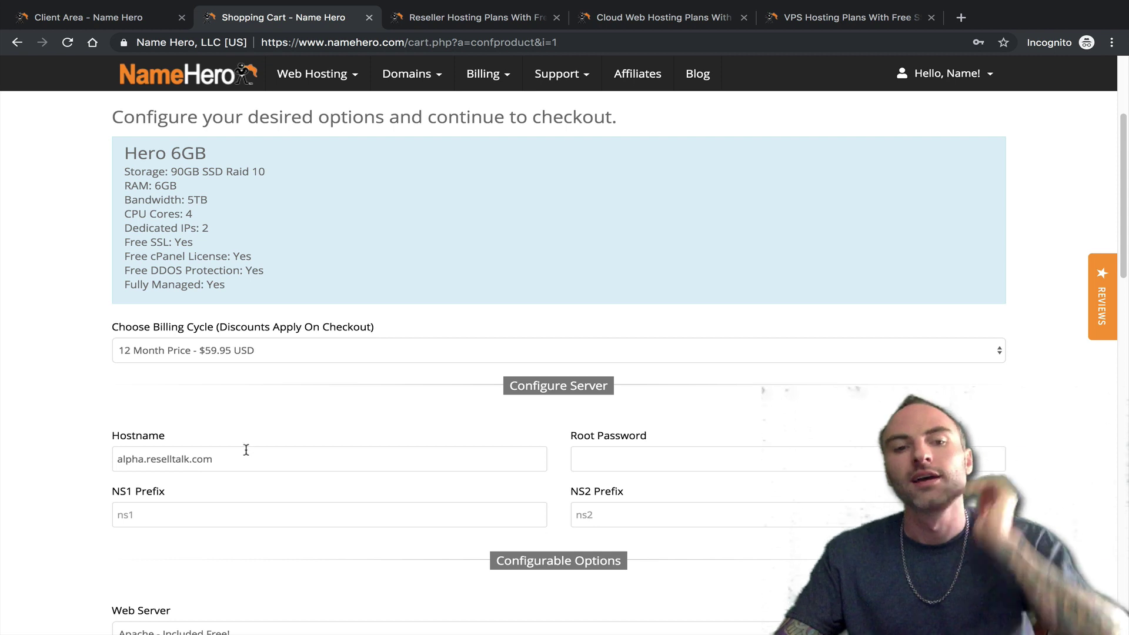
- Look over the Root Password field, keep the 12 Month billing cycle, and return to Reselltalk.com details
{"action": "left_click", "coordinate": [598, 451]}
{"action": "left_click_drag", "start_coordinate": [590, 431], "coordinate": [685, 435]}
{"action": "left_click", "coordinate": [583, 425]}
{"action": "left_click", "coordinate": [658, 436]}
{"action": "left_click", "coordinate": [580, 434]}
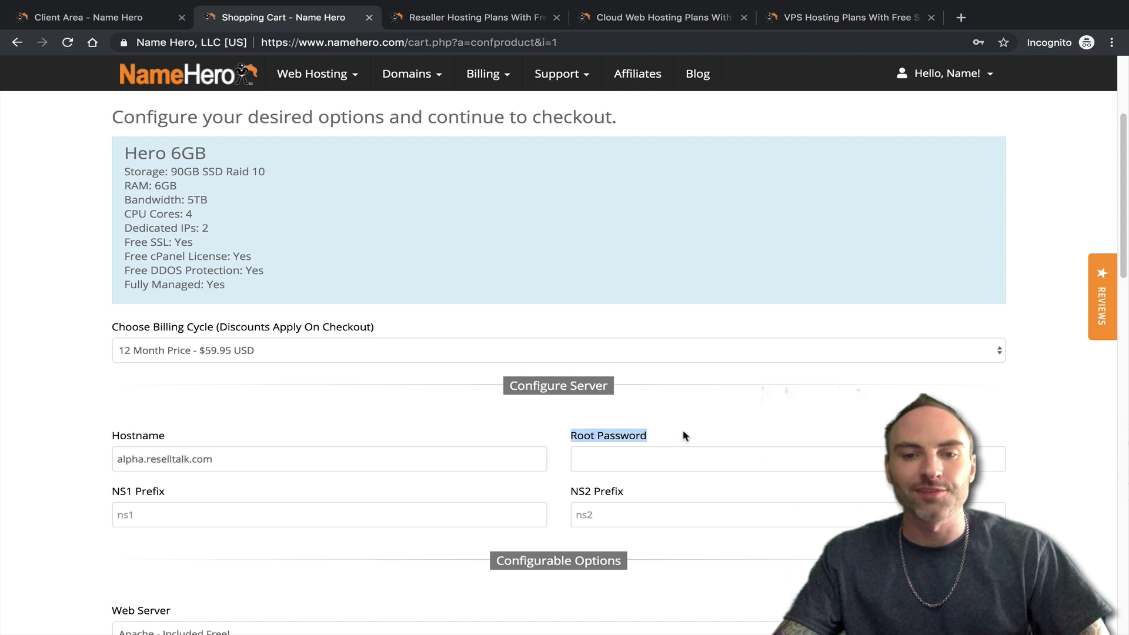
{"action": "left_click", "coordinate": [685, 435]}
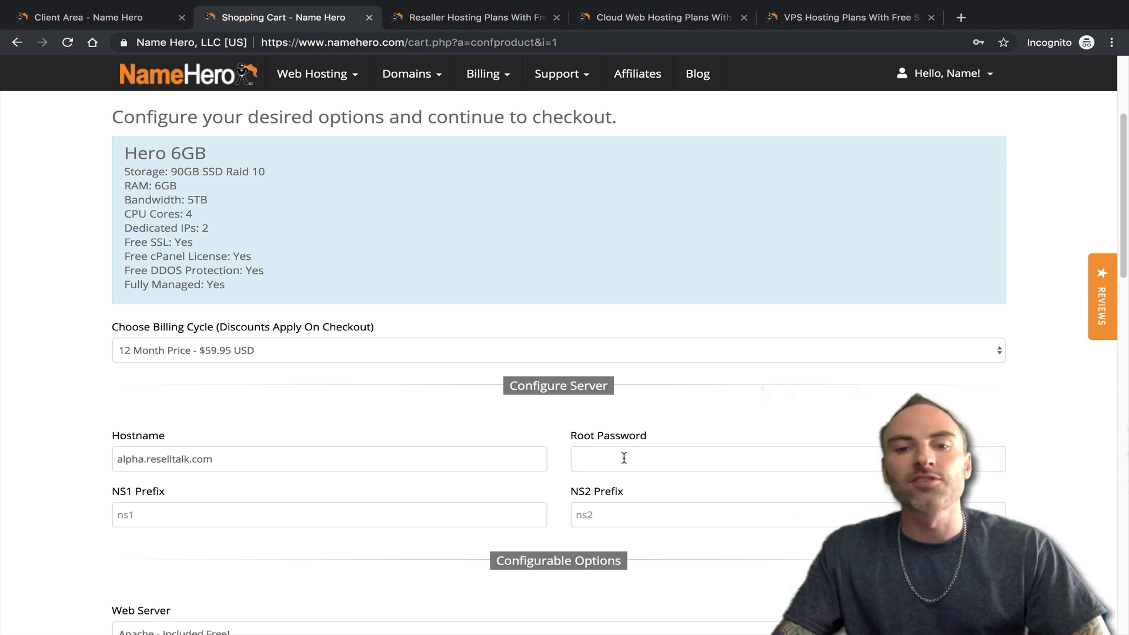
{"action": "left_click", "coordinate": [612, 458]}
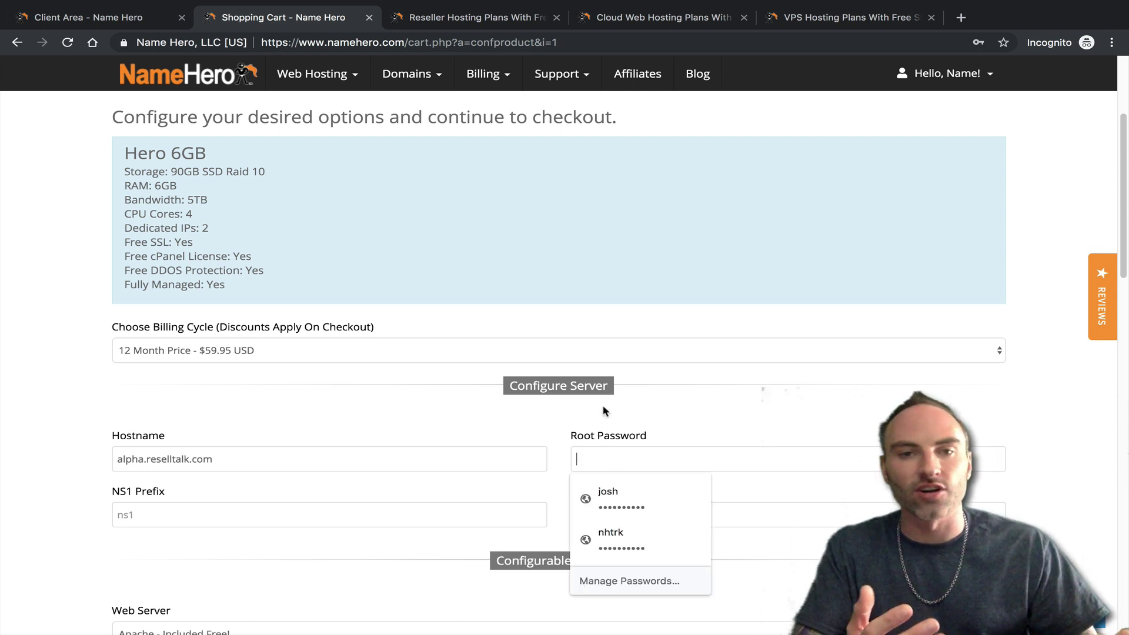
{"action": "left_click", "coordinate": [588, 350]}
{"action": "left_click", "coordinate": [567, 295]}
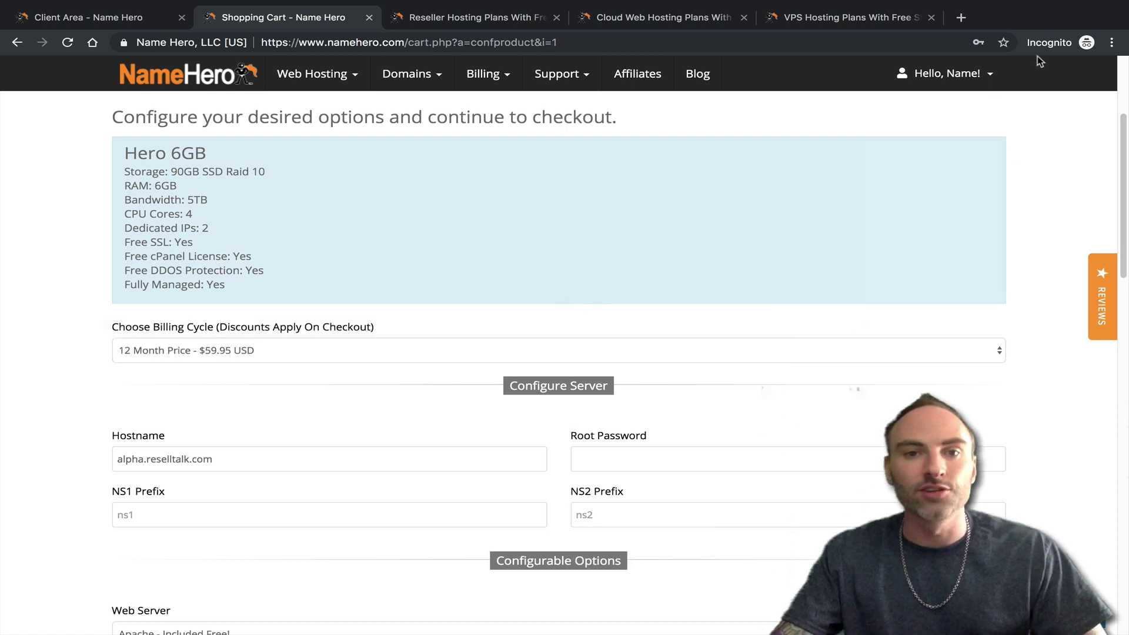
{"action": "mouse_move", "coordinate": [971, 75]}
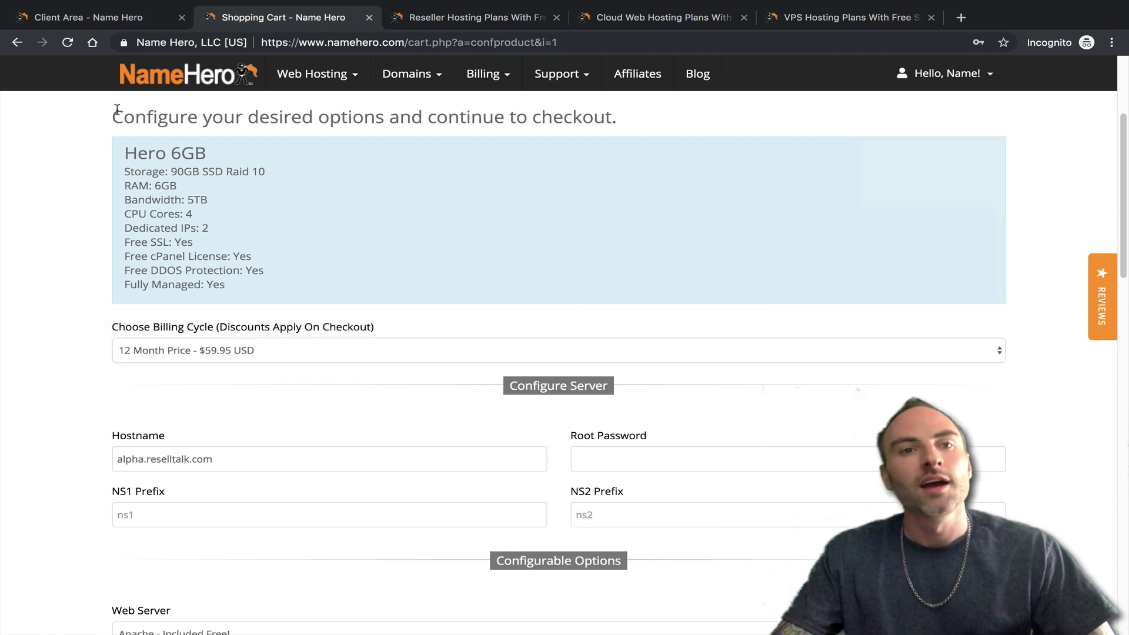
{"action": "left_click", "coordinate": [97, 17]}
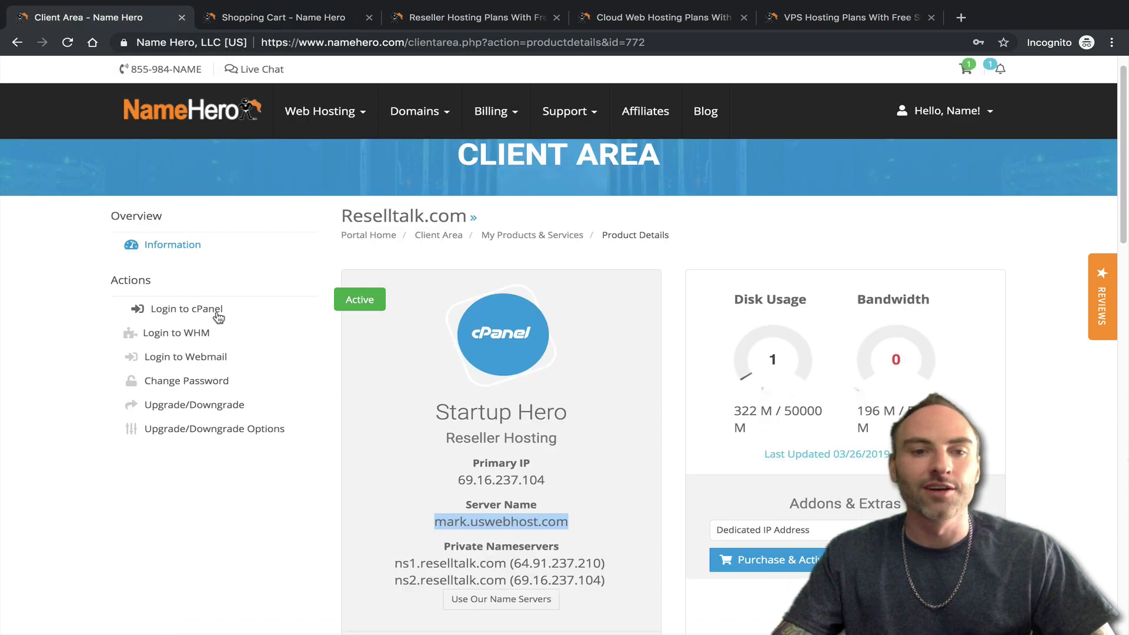
- Log in to the account's cPanel and start a new email account in Email Accounts
{"action": "left_click", "coordinate": [218, 312]}
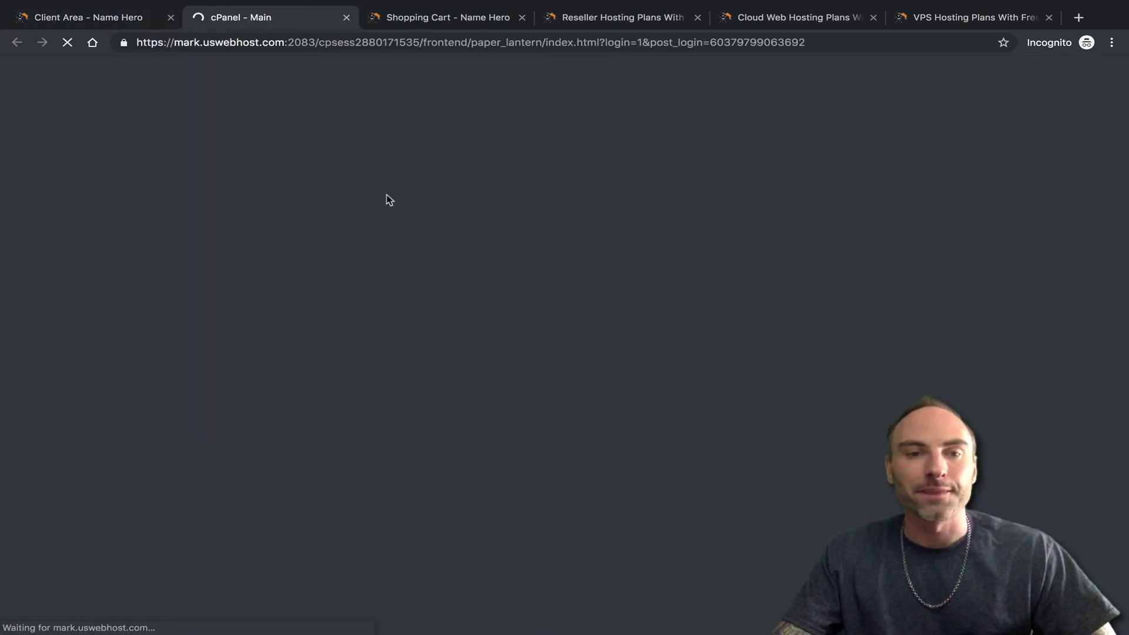
{"action": "scroll", "coordinate": [135, 276], "scroll_direction": "down", "scroll_amount": 6}
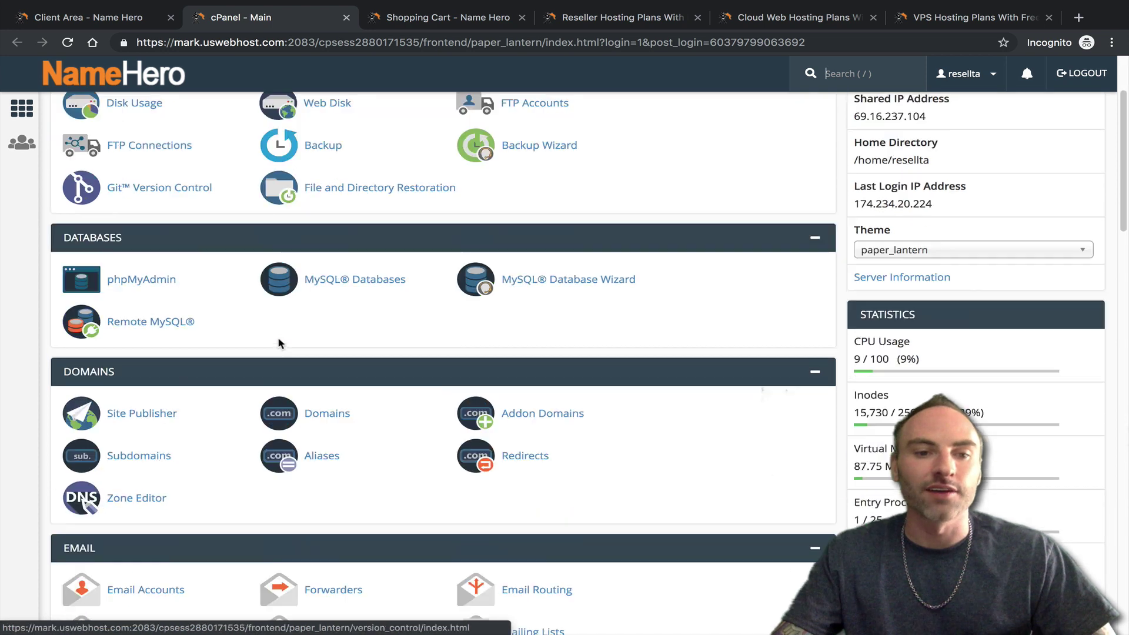
{"action": "left_click", "coordinate": [171, 337]}
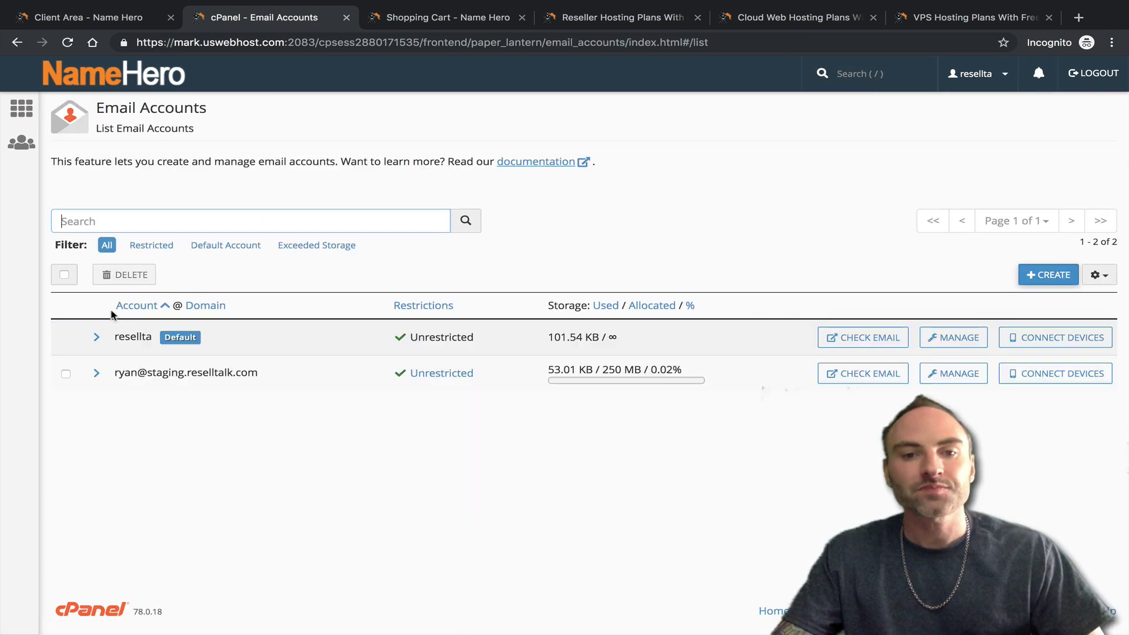
{"action": "left_click", "coordinate": [1043, 272]}
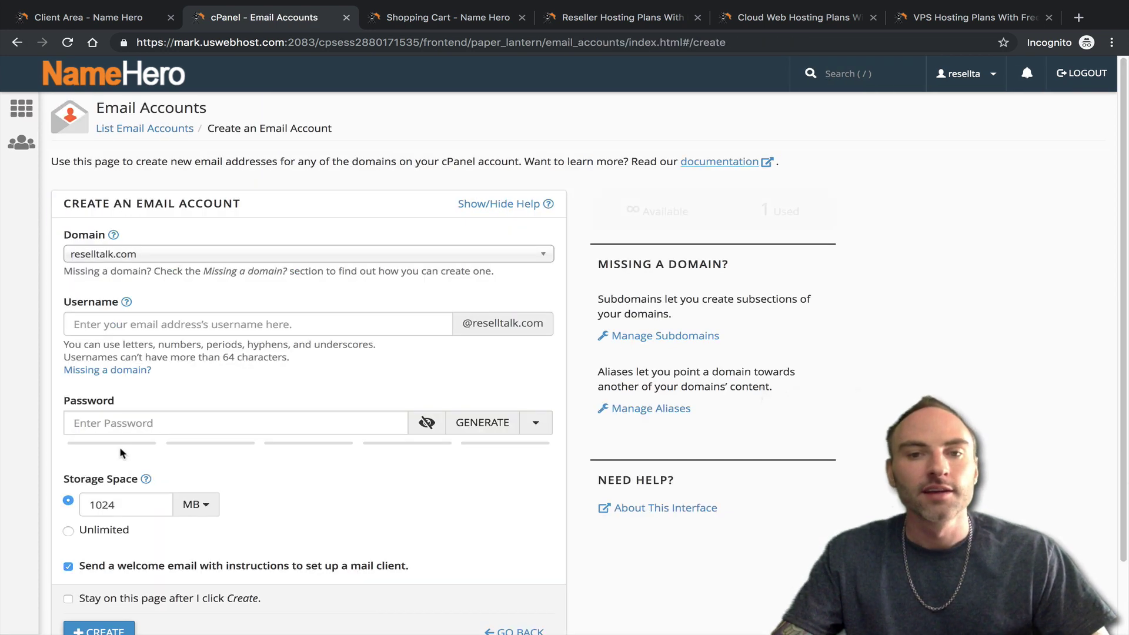
- Generate a random password until it rates strength 100, copy it, and return to NameHero
{"action": "left_click", "coordinate": [458, 432]}
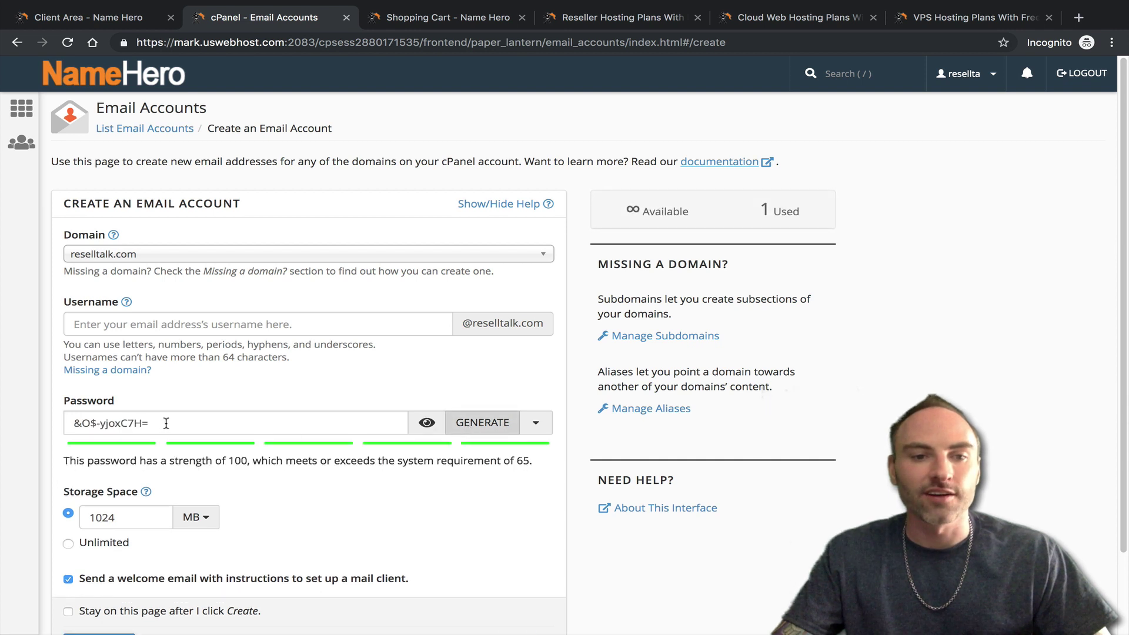
{"action": "left_click", "coordinate": [503, 424]}
{"action": "left_click", "coordinate": [503, 425]}
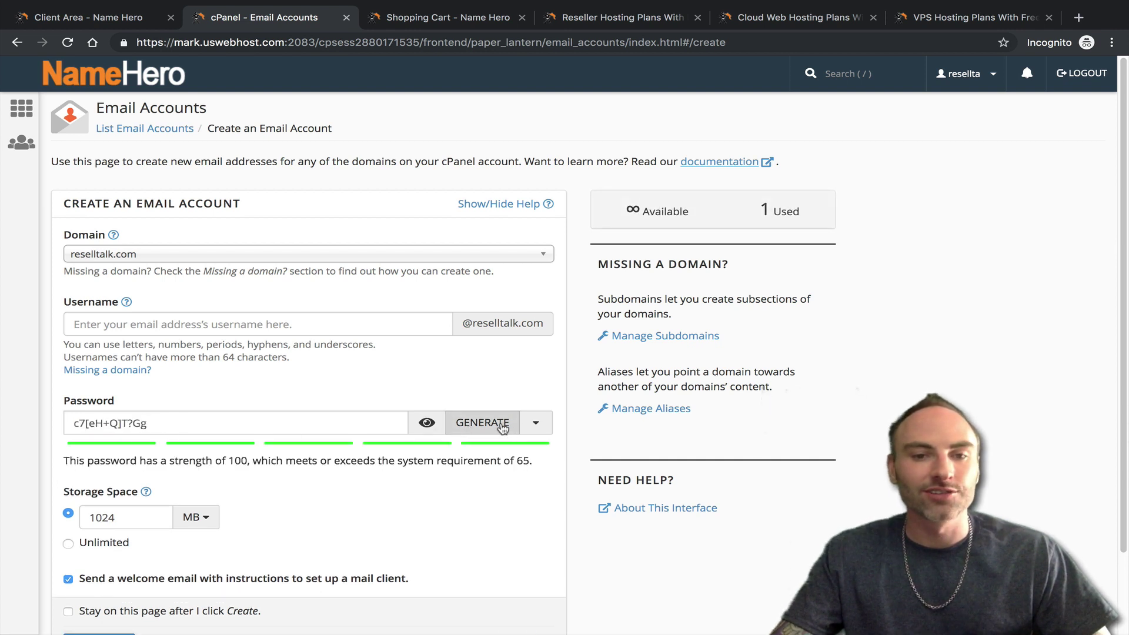
{"action": "left_click", "coordinate": [501, 425]}
{"action": "left_click", "coordinate": [501, 427]}
{"action": "left_click", "coordinate": [501, 427]}
{"action": "left_click", "coordinate": [487, 433]}
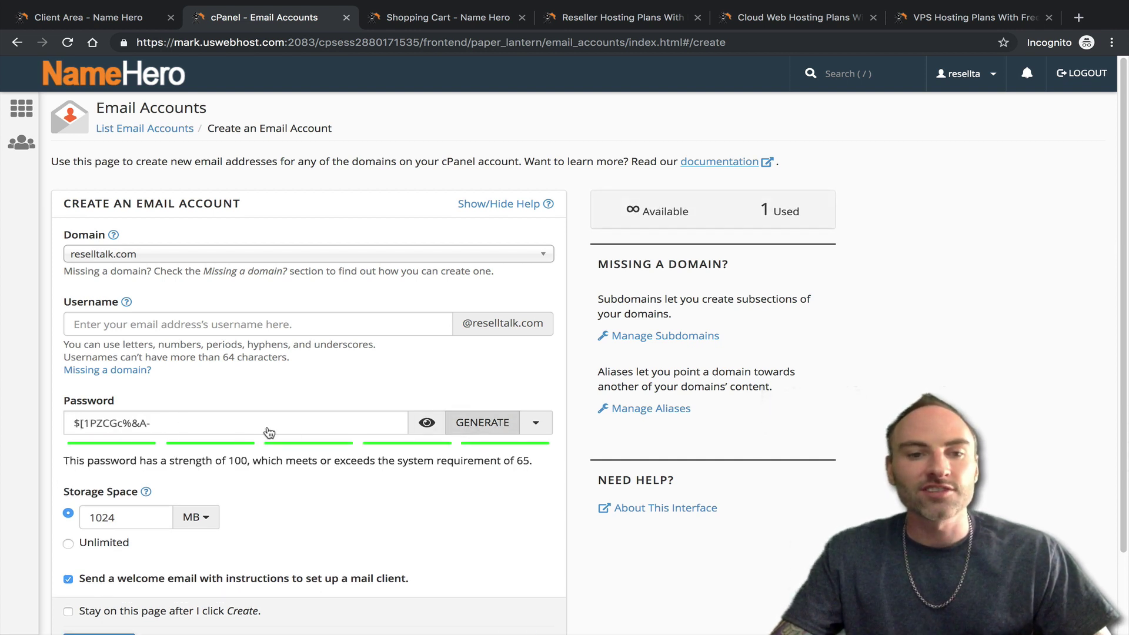
{"action": "left_click_drag", "start_coordinate": [228, 414], "coordinate": [2, 414]}
{"action": "right_click", "coordinate": [119, 423]}
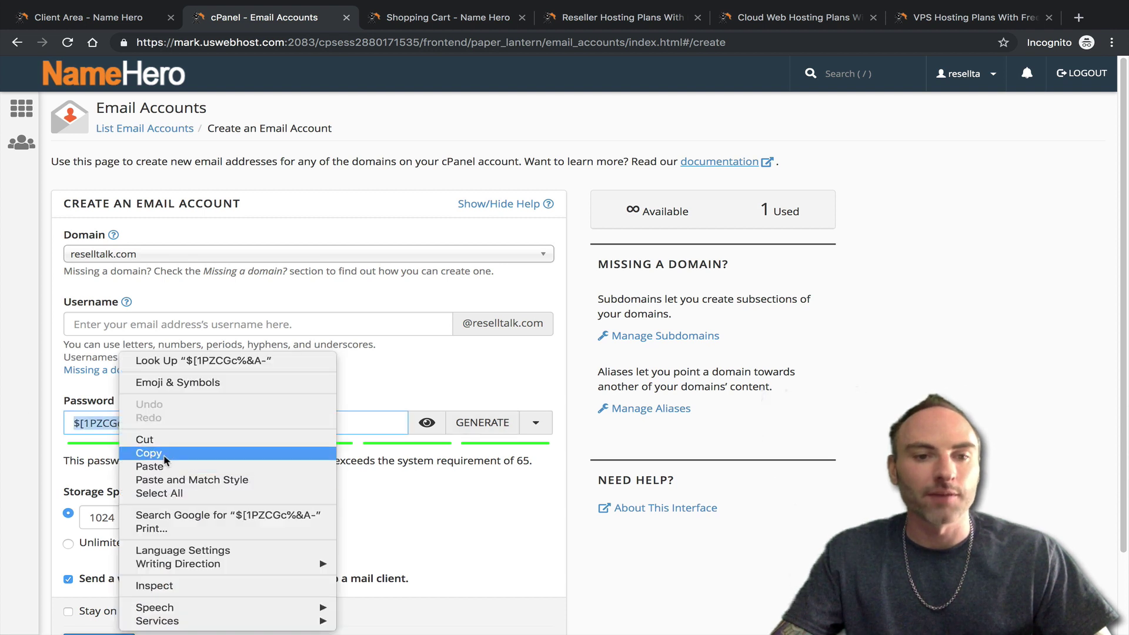
{"action": "left_click", "coordinate": [168, 456]}
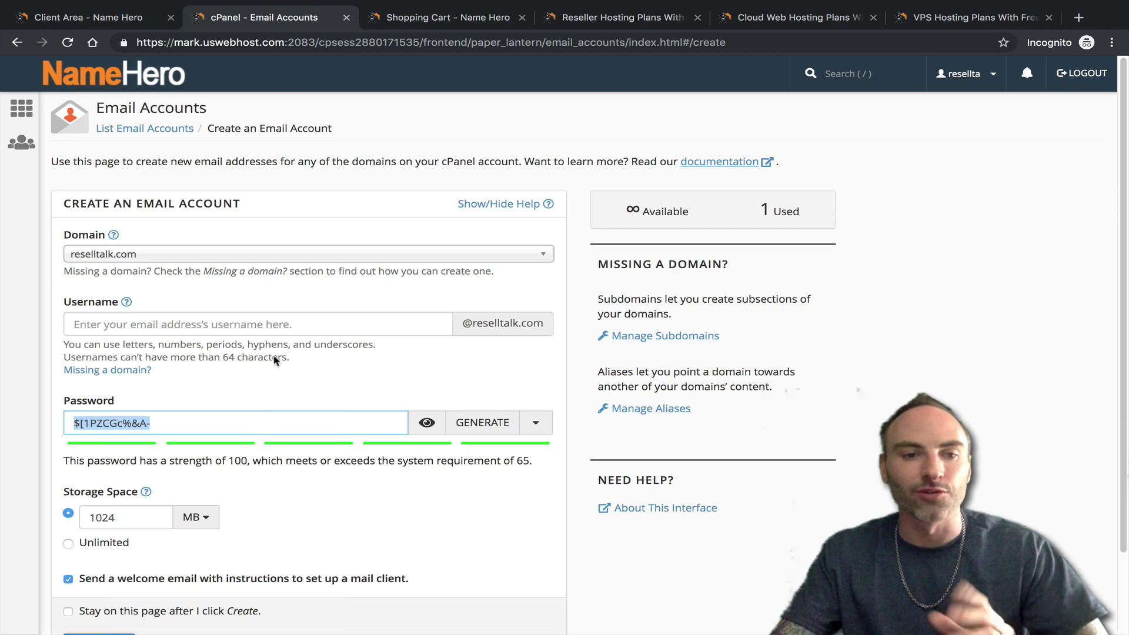
{"action": "left_click", "coordinate": [116, 22]}
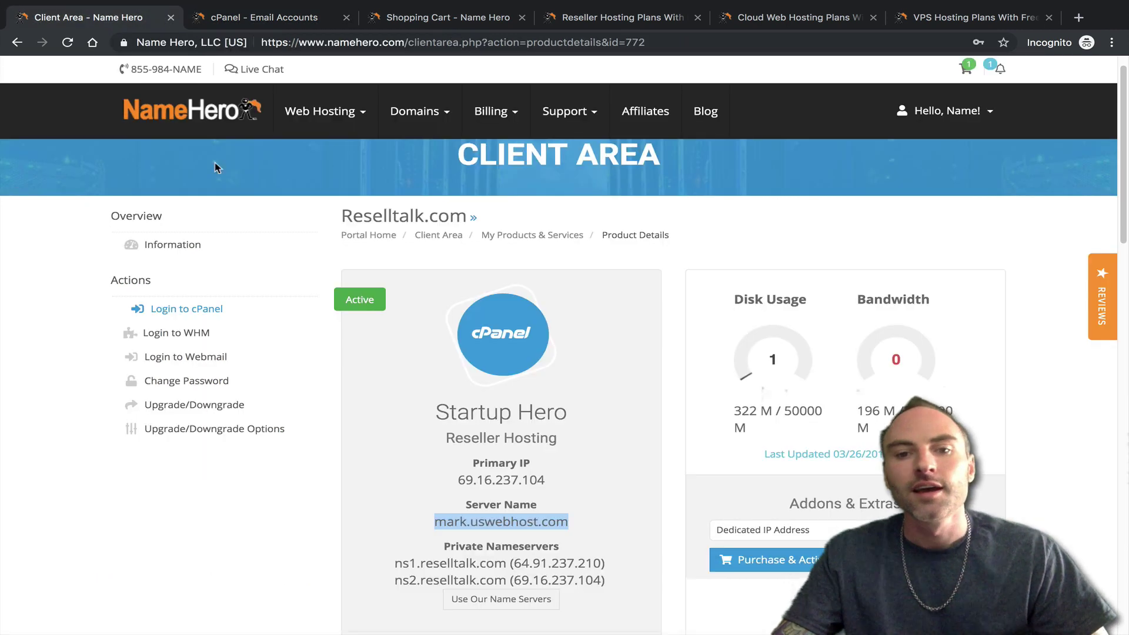
- Paste the copied password into the Hero 6GB Root Password field
{"action": "left_click", "coordinate": [414, 22]}
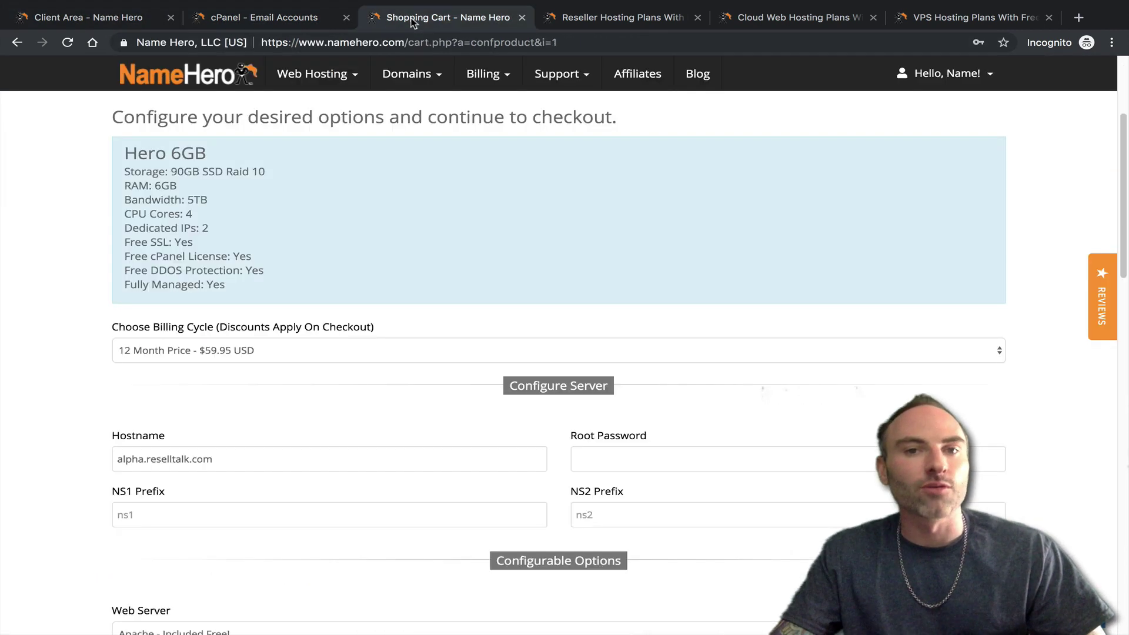
{"action": "right_click", "coordinate": [585, 459]}
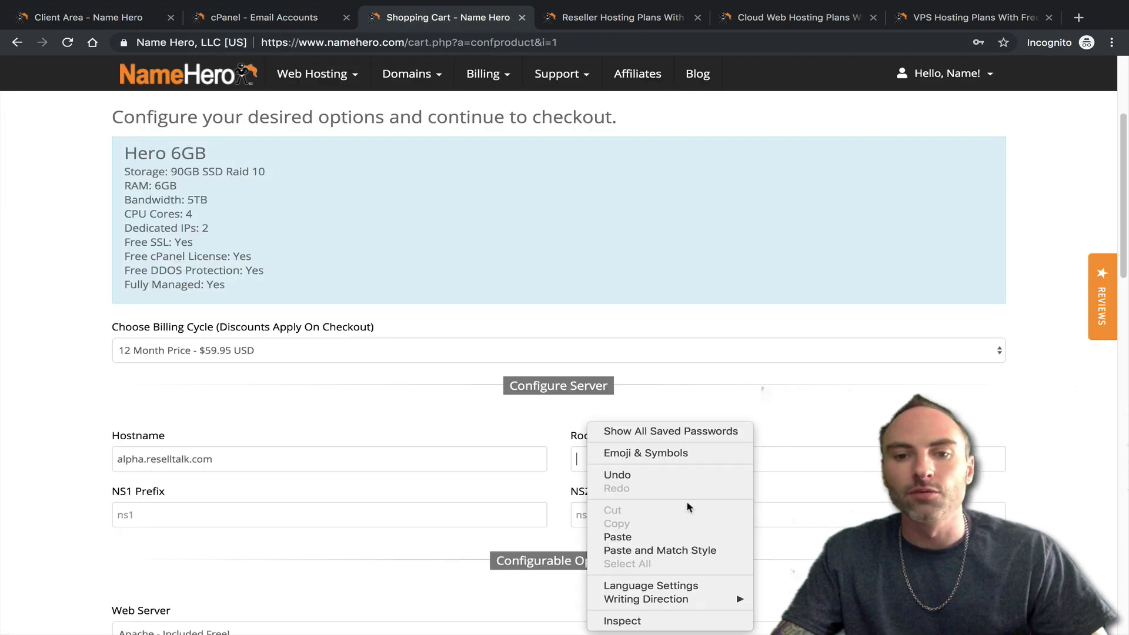
{"action": "left_click", "coordinate": [671, 536]}
{"action": "mouse_move", "coordinate": [647, 436]}
{"action": "left_mouse_down"}
{"action": "mouse_move", "coordinate": [574, 437]}
{"action": "mouse_move", "coordinate": [647, 437]}
{"action": "left_mouse_up"}
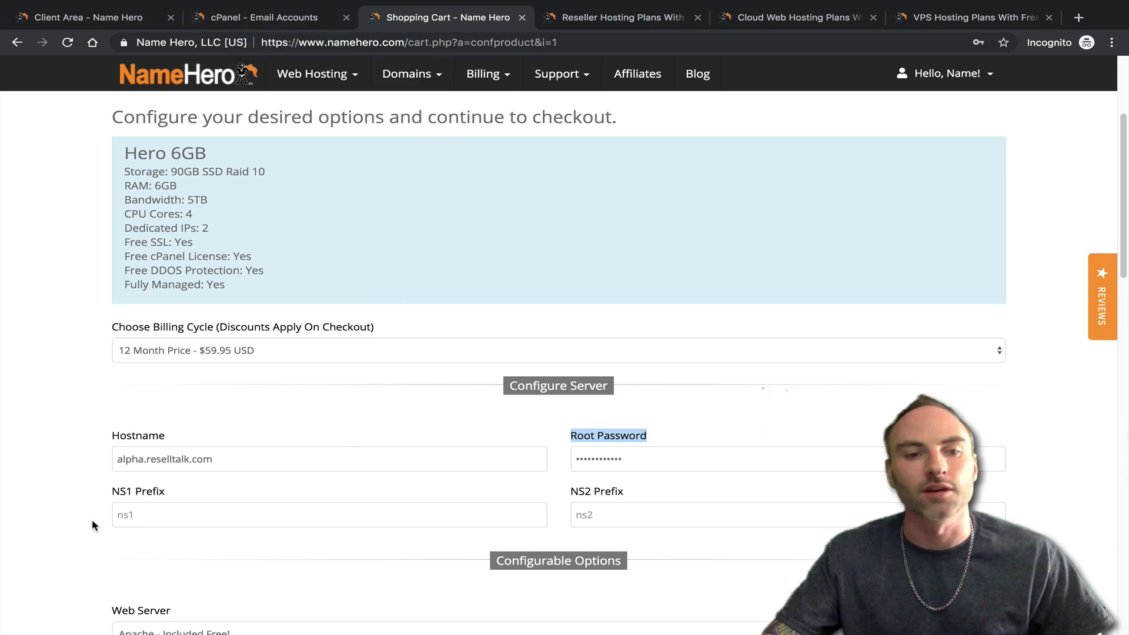
{"action": "left_click", "coordinate": [114, 498]}
{"action": "scroll", "coordinate": [135, 504], "scroll_direction": "down", "scroll_amount": 1}
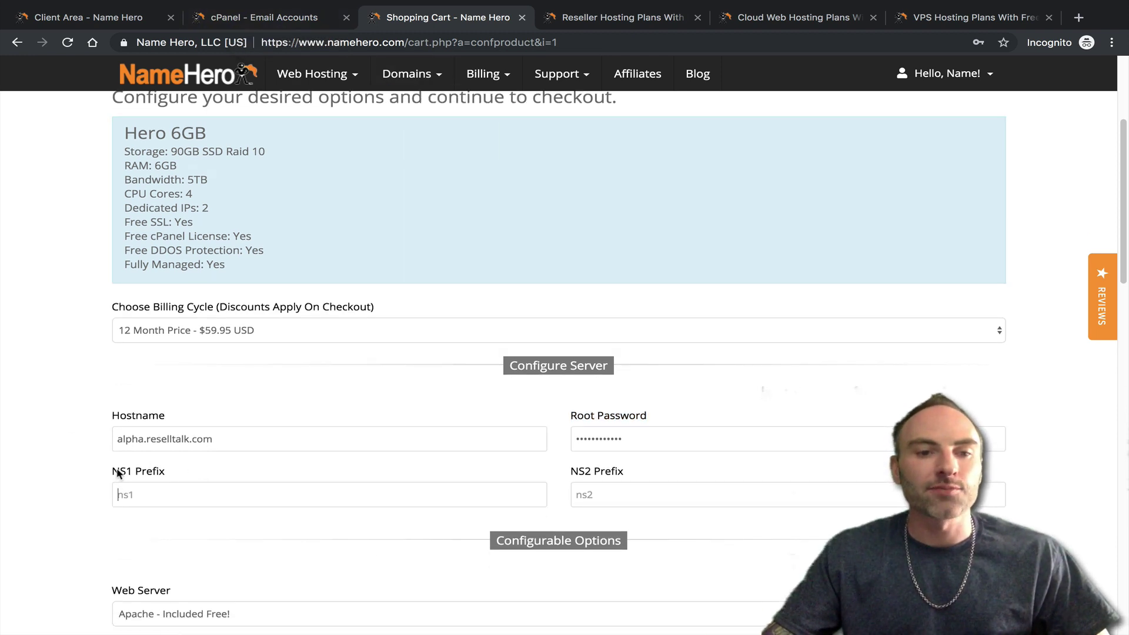
- Set NS1 Prefix to ns1 and NS2 Prefix to ns2, matching the account's nameservers
{"action": "left_click", "coordinate": [116, 19]}
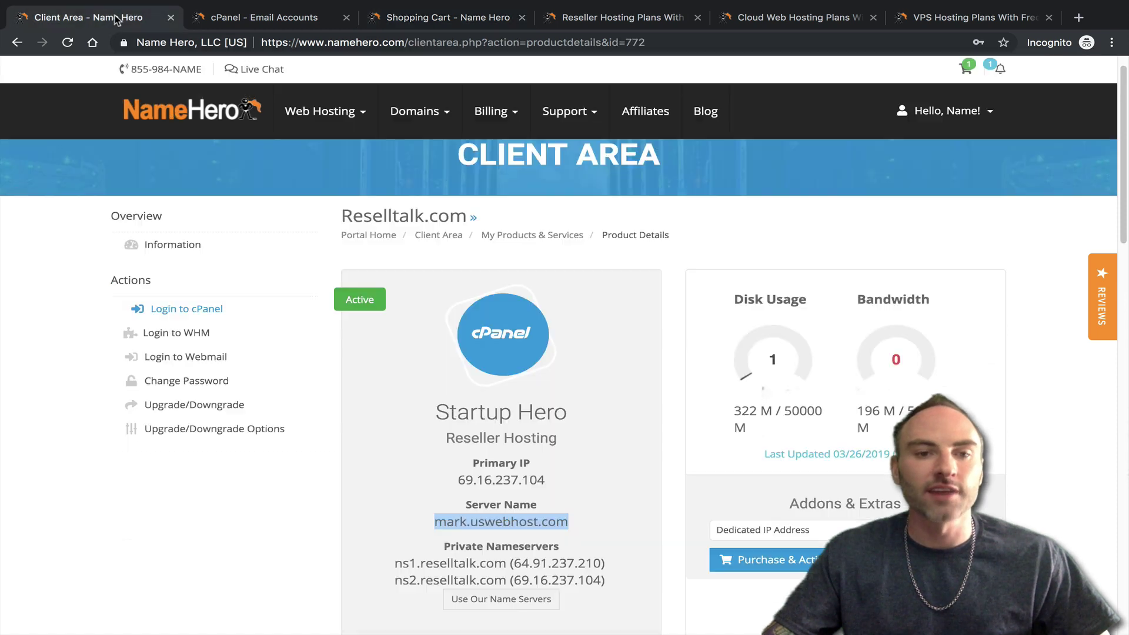
{"action": "left_click_drag", "start_coordinate": [403, 564], "coordinate": [469, 564]}
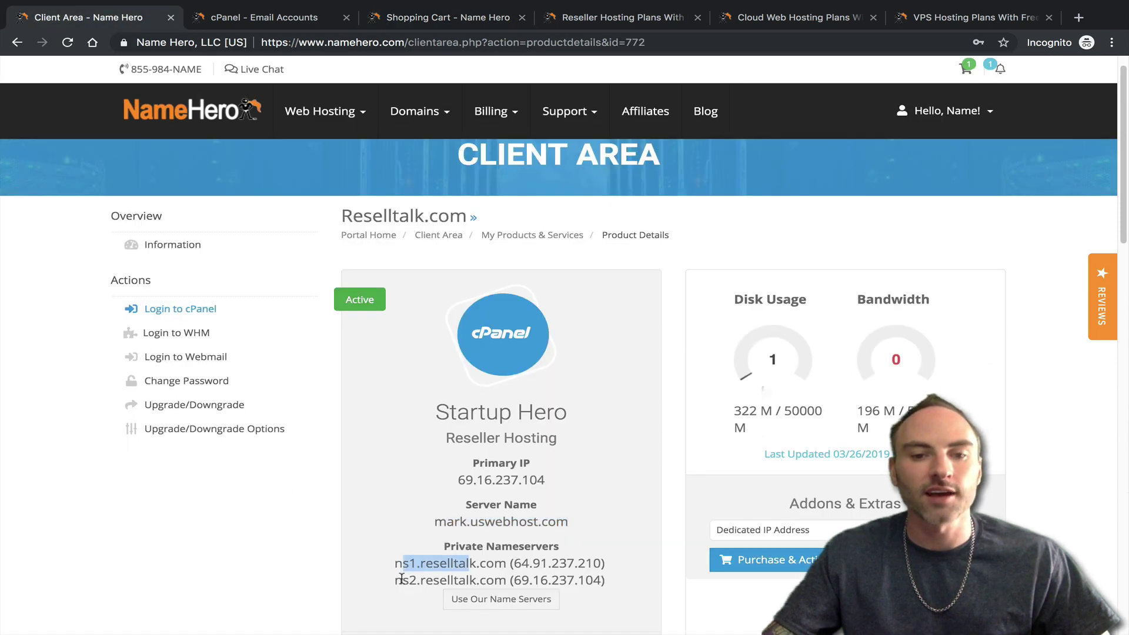
{"action": "left_click_drag", "start_coordinate": [403, 580], "coordinate": [450, 577]}
{"action": "left_click", "coordinate": [423, 17]}
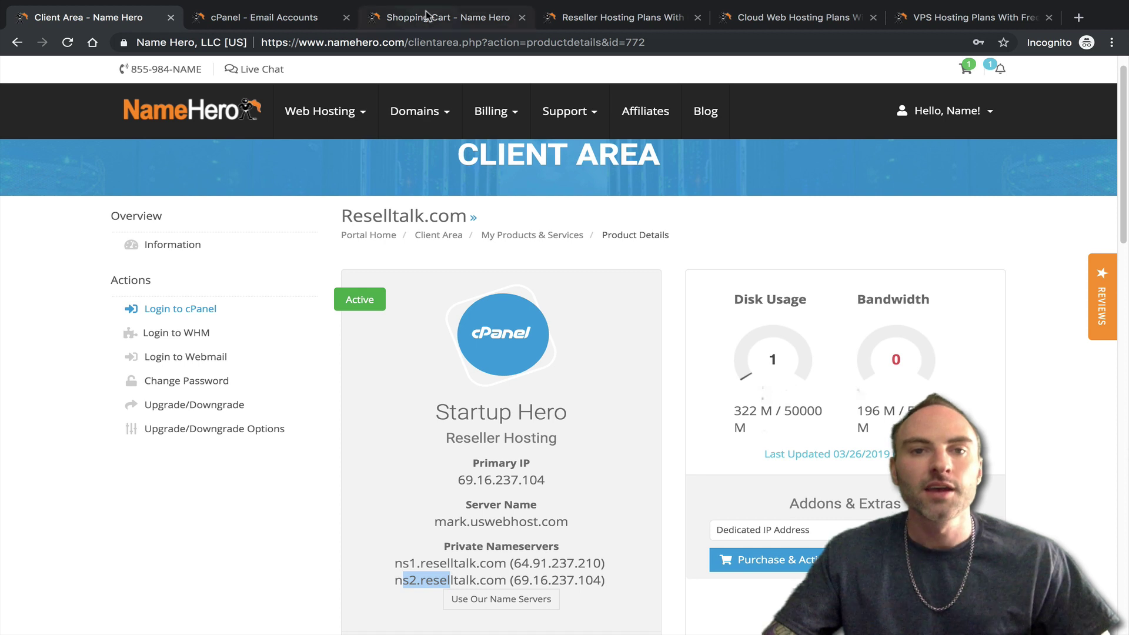
{"action": "key", "text": "Tab"}
{"action": "type", "text": "ns1"}
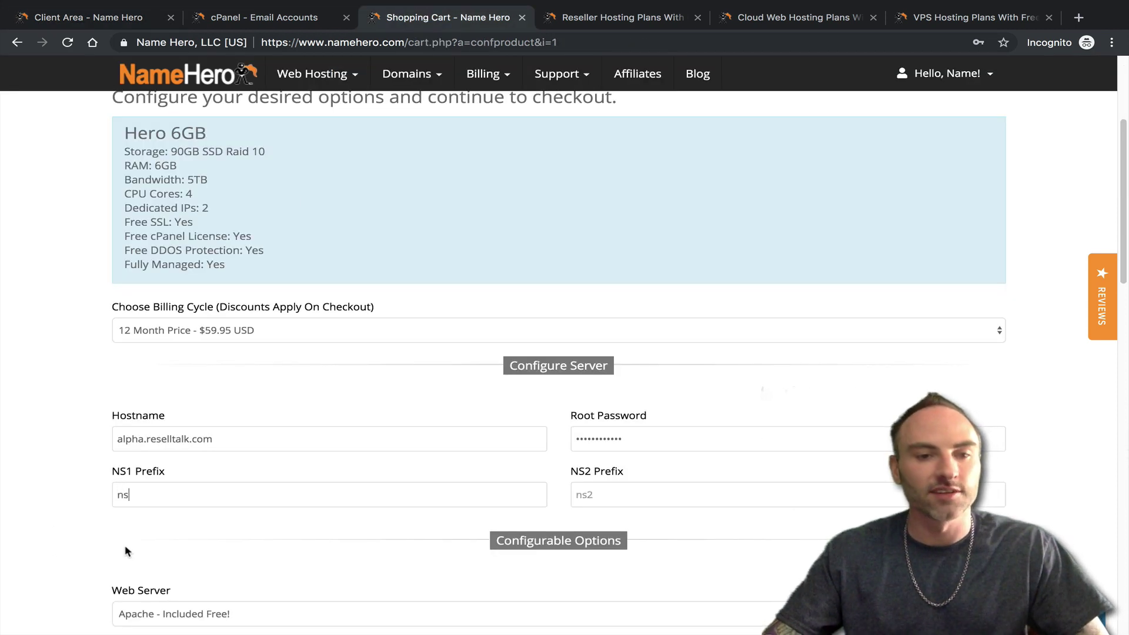
{"action": "left_click", "coordinate": [589, 487]}
{"action": "type", "text": "ns2"}
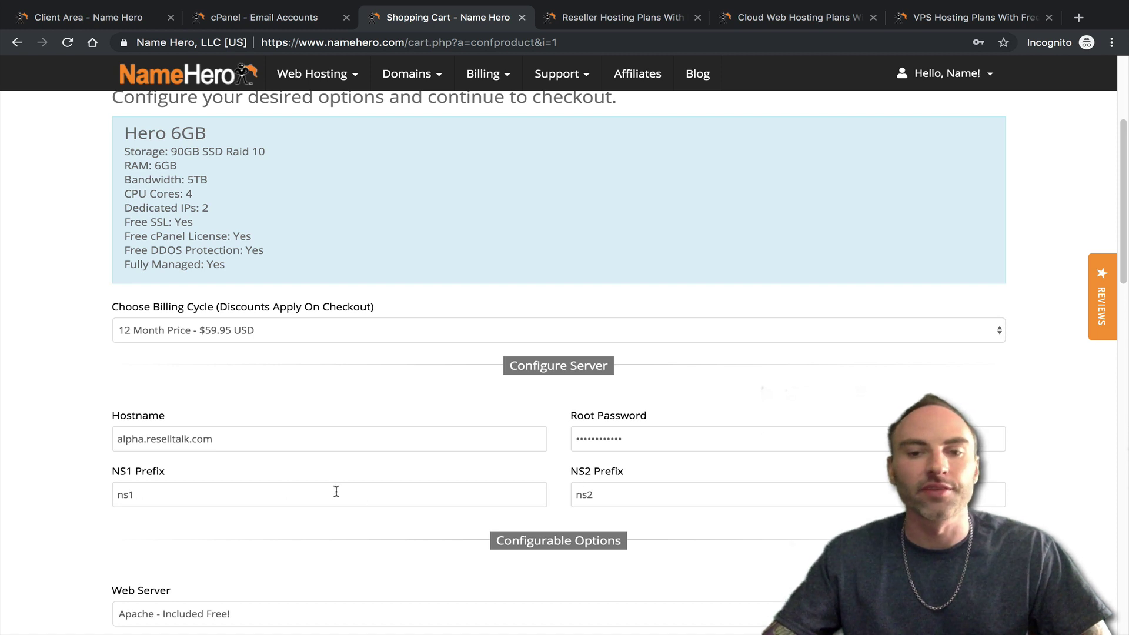
- Check the Web Server choices, keeping Apache, and review the VPS pricing page before returning
{"action": "scroll", "coordinate": [317, 460], "scroll_direction": "down", "scroll_amount": 3}
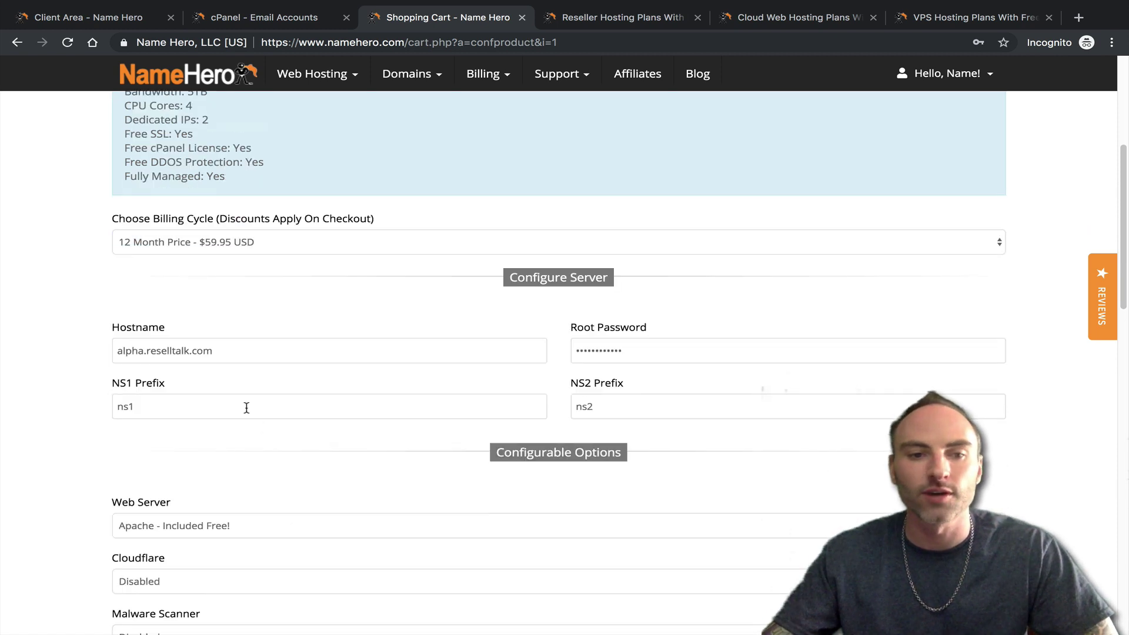
{"action": "scroll", "coordinate": [606, 386], "scroll_direction": "down", "scroll_amount": 3}
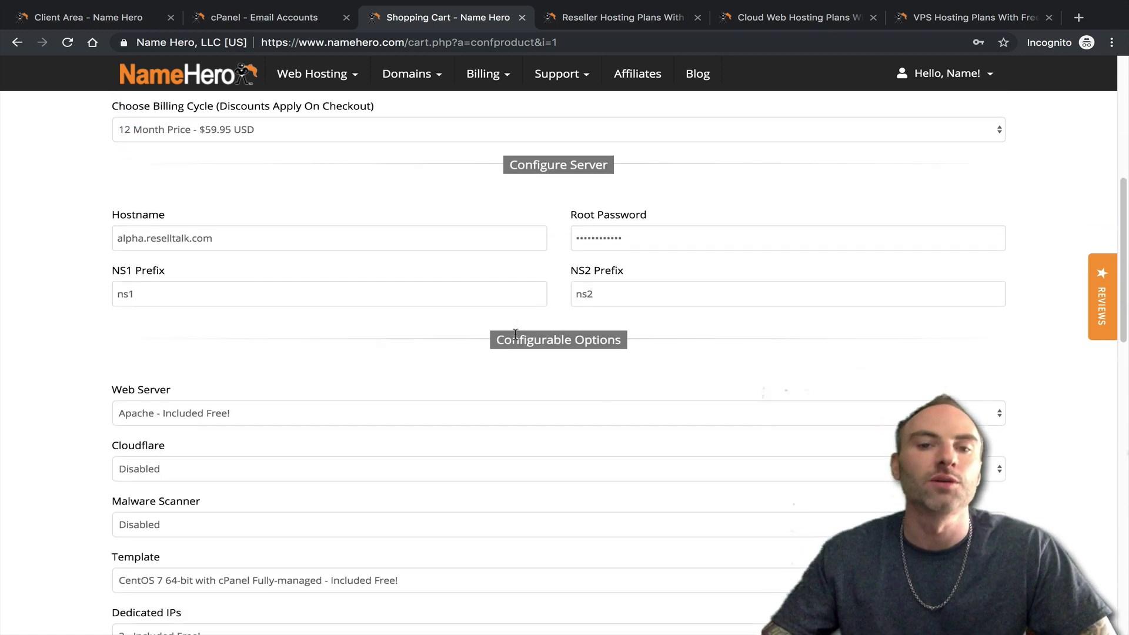
{"action": "scroll", "coordinate": [445, 373], "scroll_direction": "down", "scroll_amount": 2}
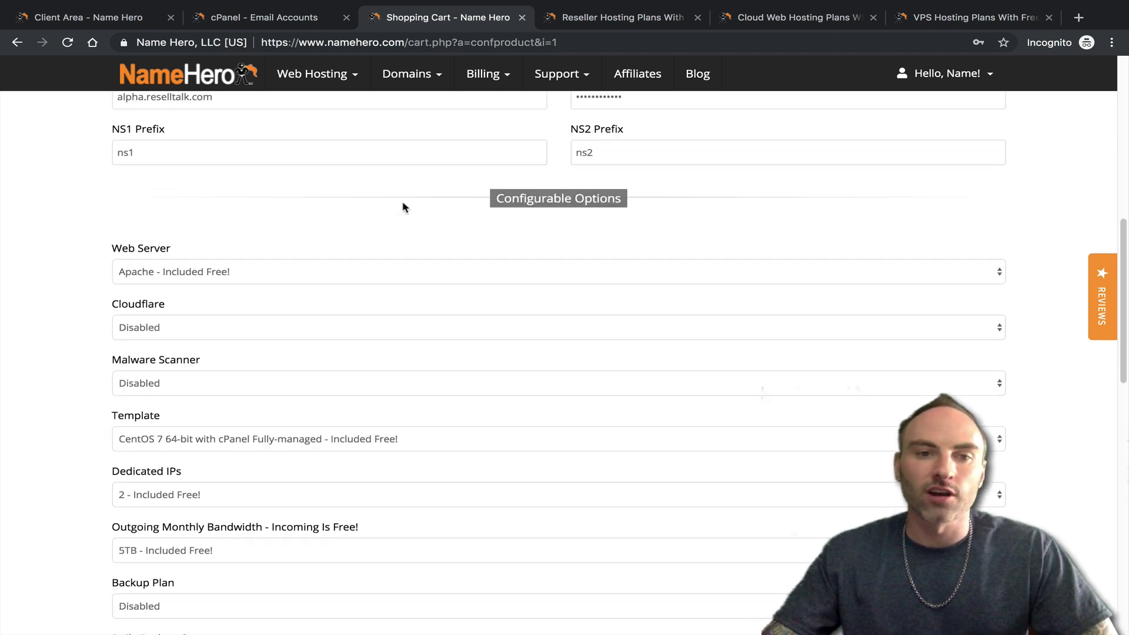
{"action": "left_click", "coordinate": [129, 277]}
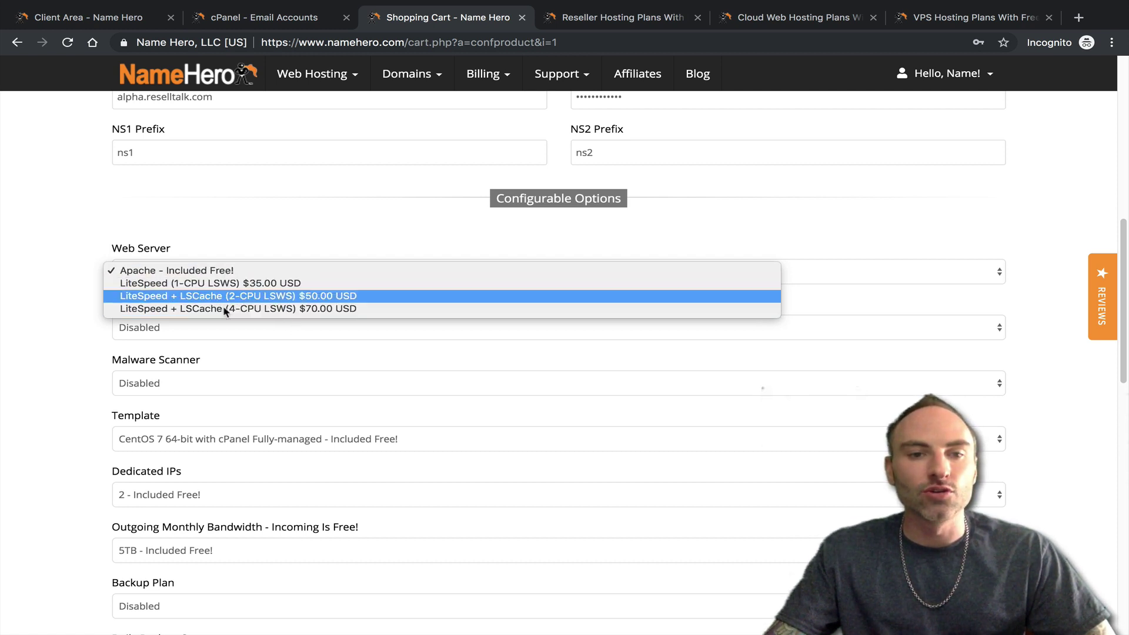
{"action": "left_click", "coordinate": [302, 118]}
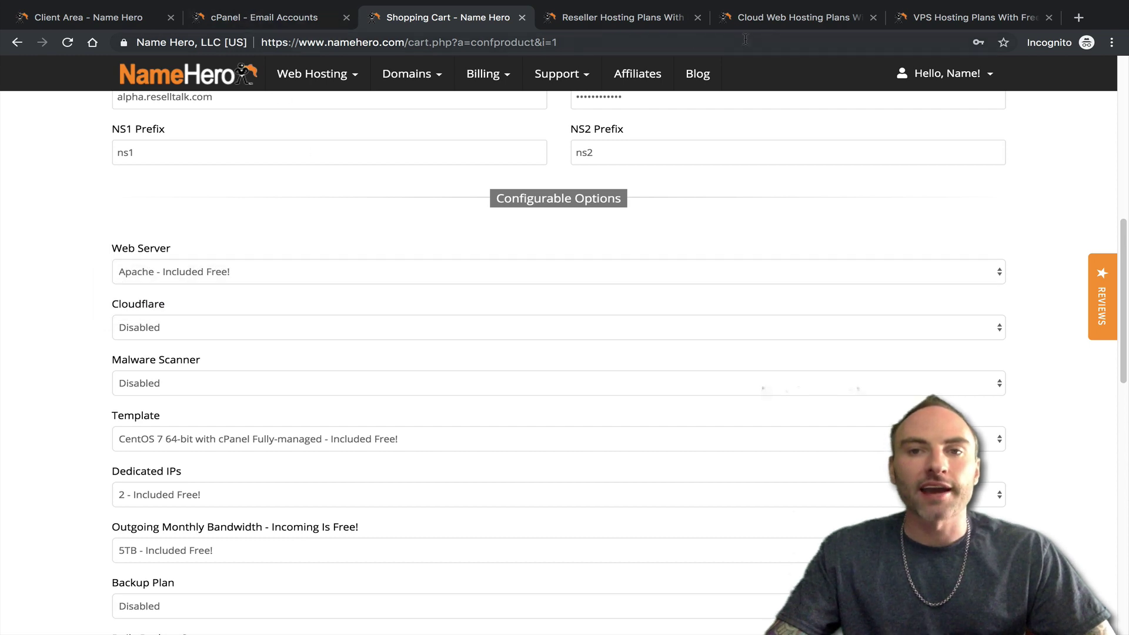
{"action": "left_click_drag", "start_coordinate": [940, 23], "coordinate": [412, 17]}
{"action": "scroll", "coordinate": [656, 288], "scroll_direction": "down", "scroll_amount": 2}
{"action": "scroll", "coordinate": [656, 288], "scroll_direction": "down", "scroll_amount": 1}
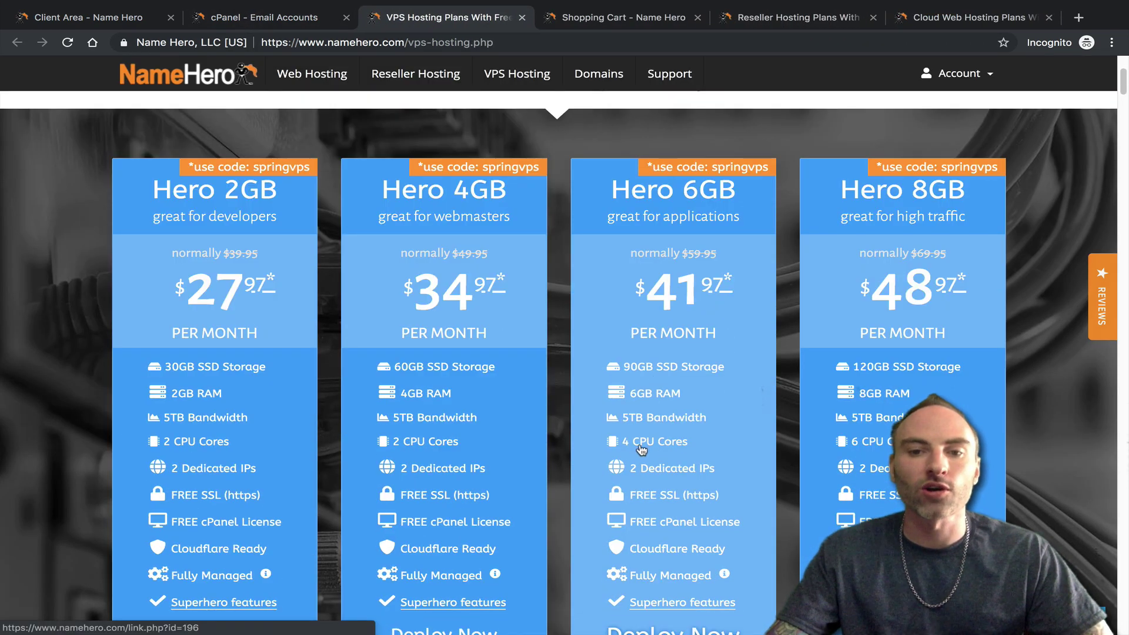
{"action": "left_click", "coordinate": [277, 17]}
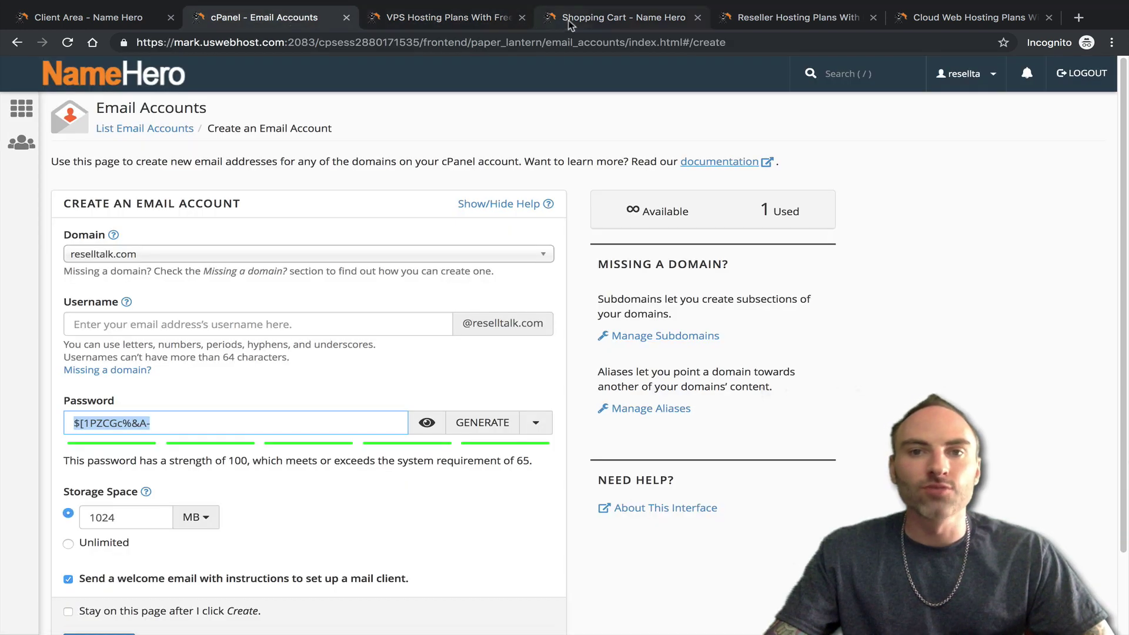
{"action": "left_click", "coordinate": [624, 18]}
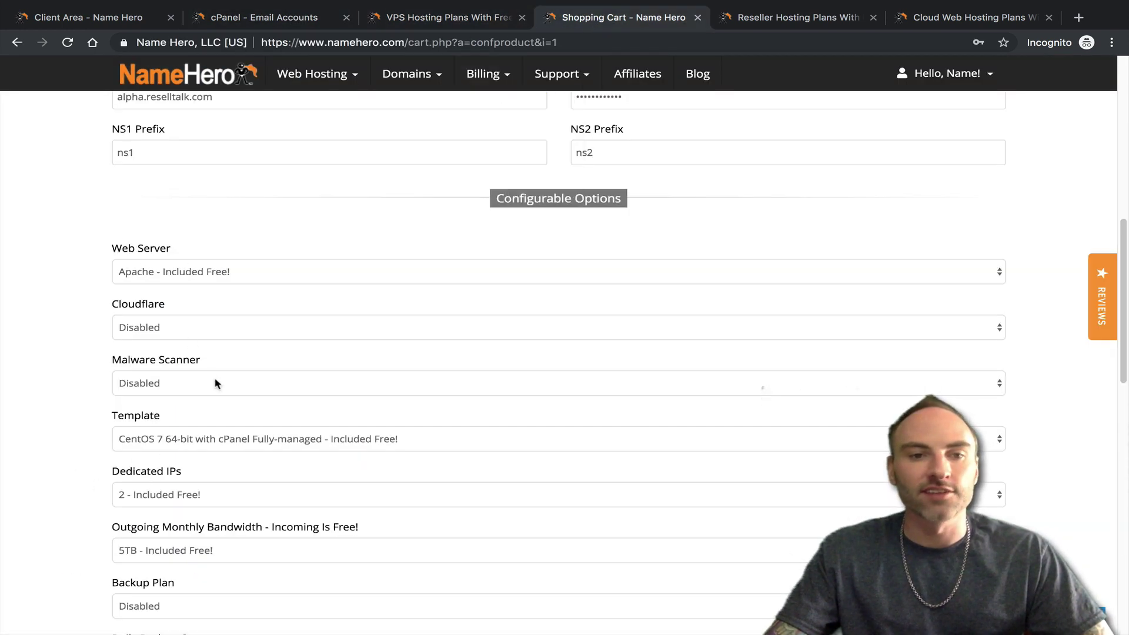
{"action": "left_click", "coordinate": [200, 327]}
- Try the LiteSpeed + LSCache 2-CPU web server, then revert to Apache - Included Free!
{"action": "left_click", "coordinate": [209, 272]}
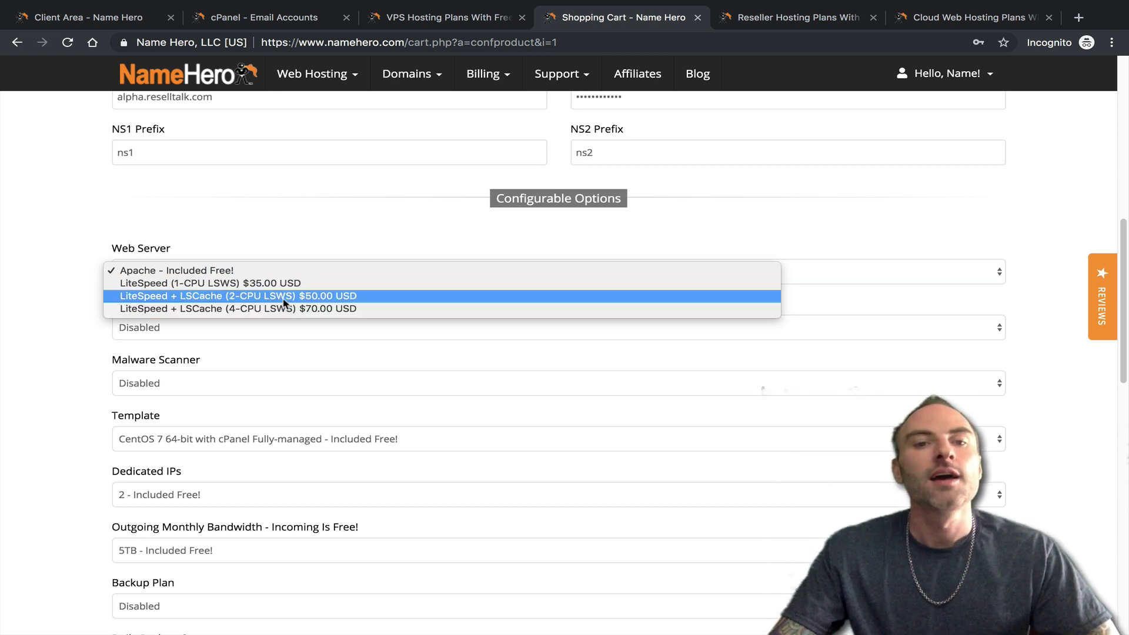
{"action": "left_click", "coordinate": [332, 304]}
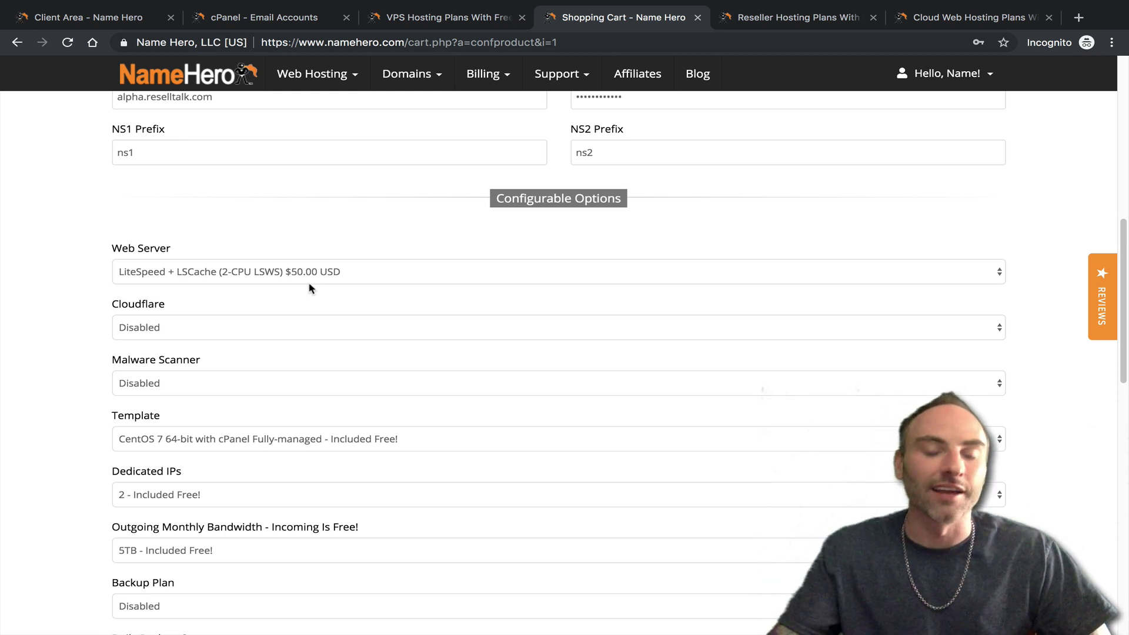
{"action": "left_click", "coordinate": [285, 279]}
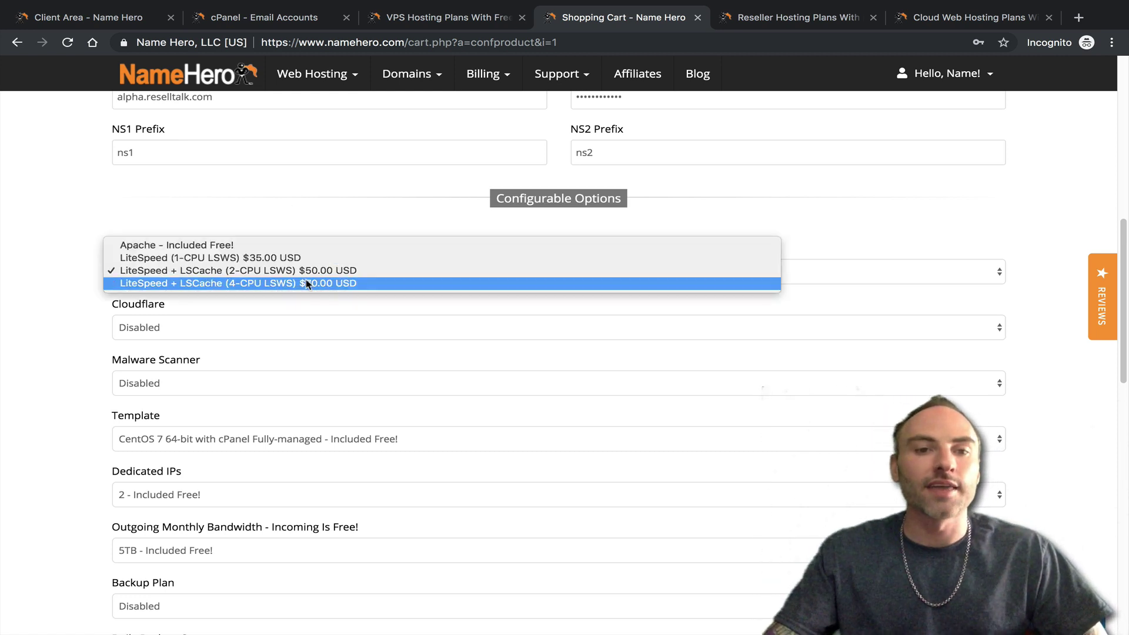
{"action": "left_click", "coordinate": [284, 214]}
{"action": "left_click", "coordinate": [237, 273]}
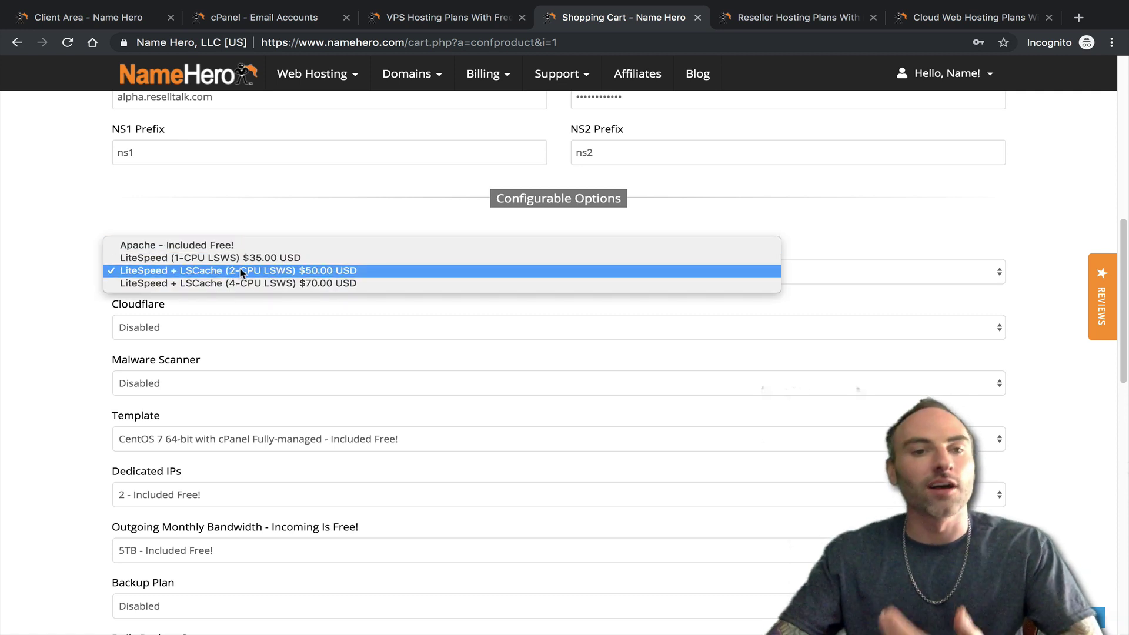
{"action": "left_click", "coordinate": [198, 245]}
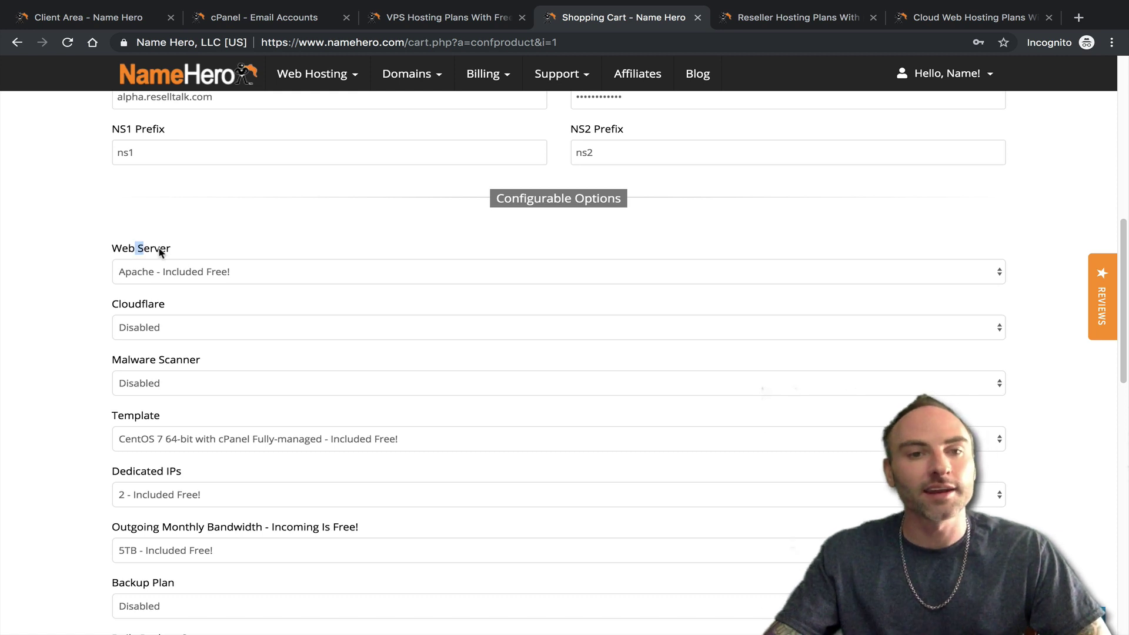
{"action": "left_click", "coordinate": [212, 270]}
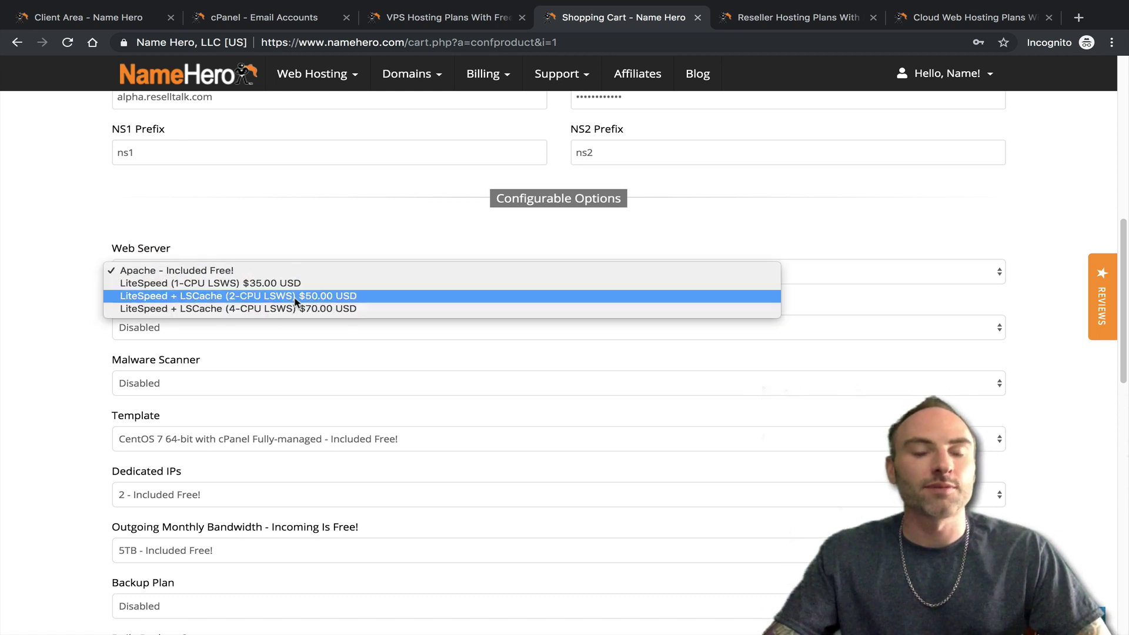
{"action": "left_click", "coordinate": [314, 271]}
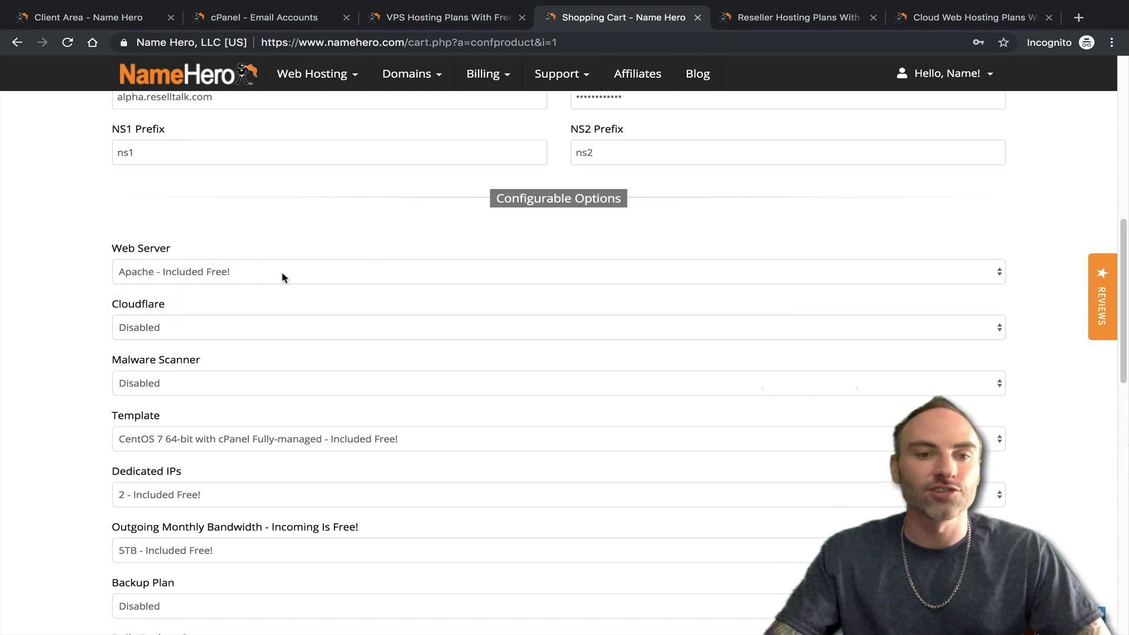
{"action": "left_click", "coordinate": [197, 323]}
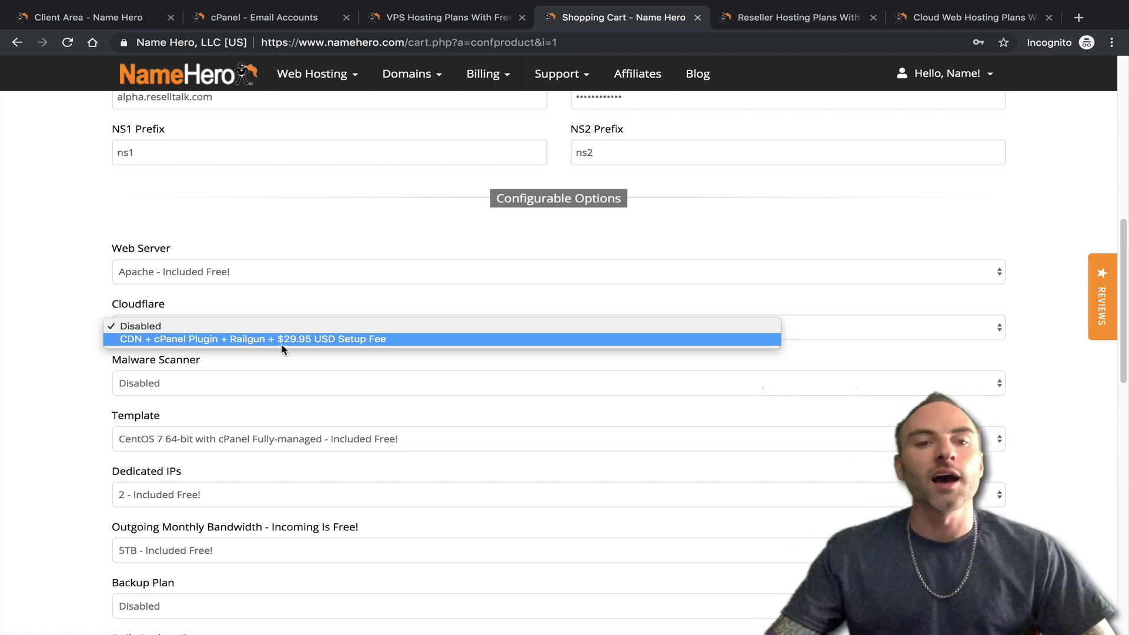
- Choose CDN + cPanel Plugin + Railgun for Cloudflare, adding a $29.95 USD setup fee
{"action": "left_click", "coordinate": [350, 339]}
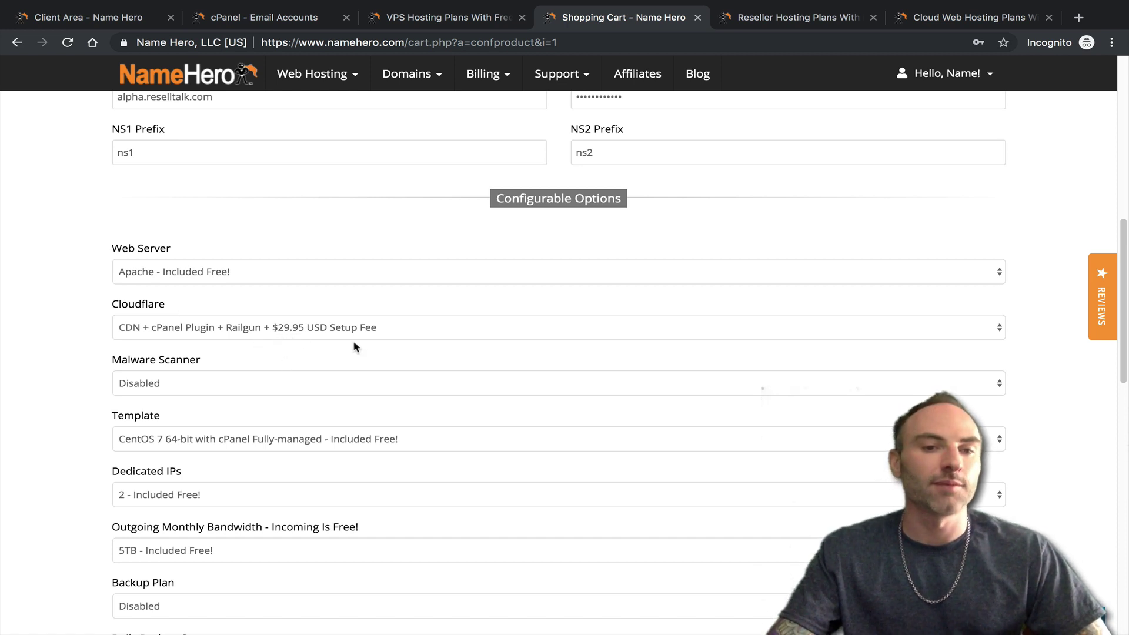
{"action": "left_click", "coordinate": [281, 332]}
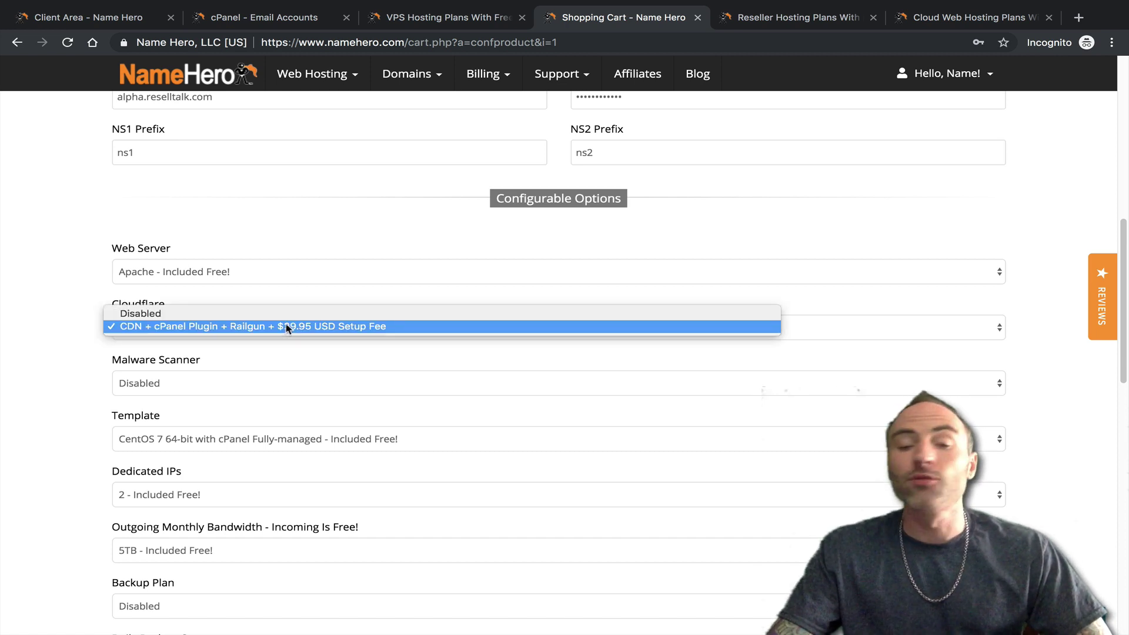
{"action": "left_click", "coordinate": [287, 328]}
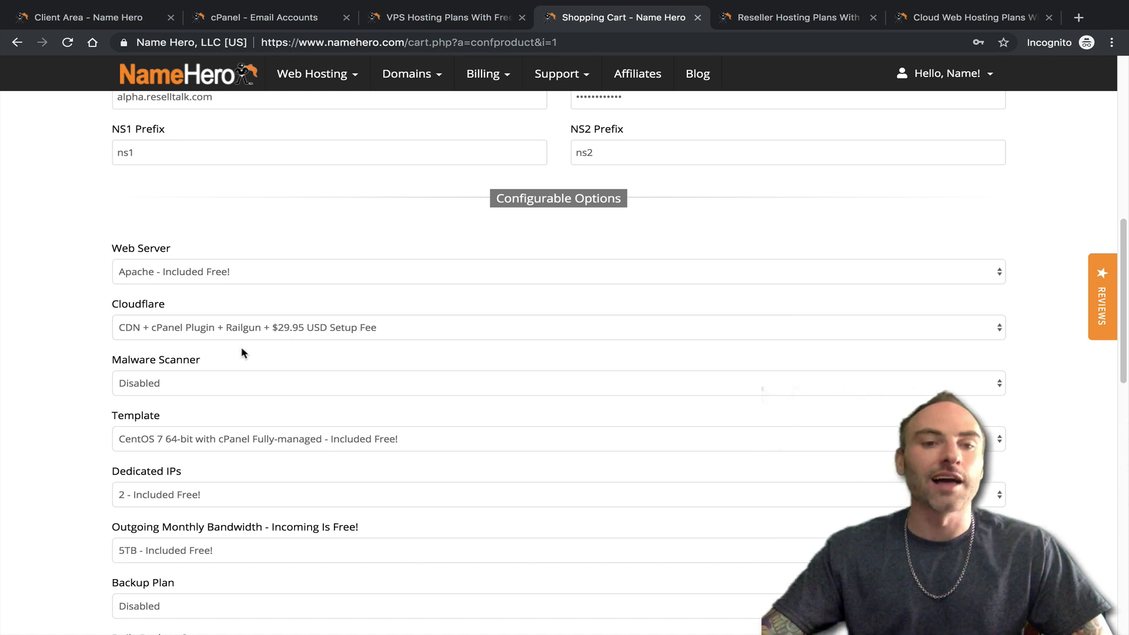
{"action": "left_click", "coordinate": [352, 328]}
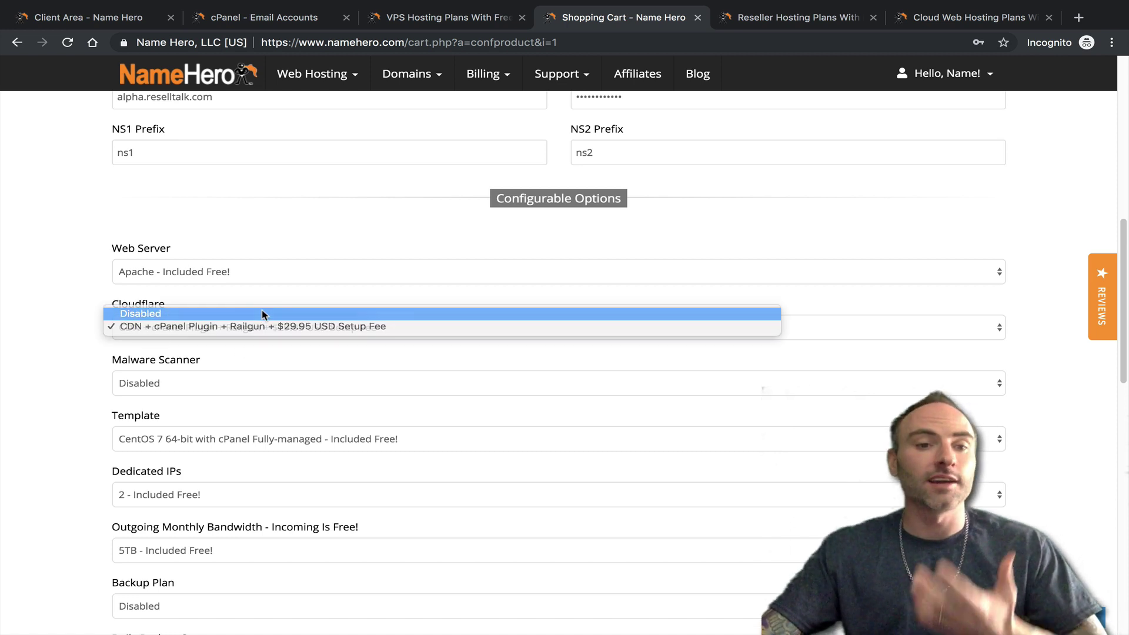
{"action": "left_click", "coordinate": [266, 310]}
{"action": "left_click", "coordinate": [267, 327]}
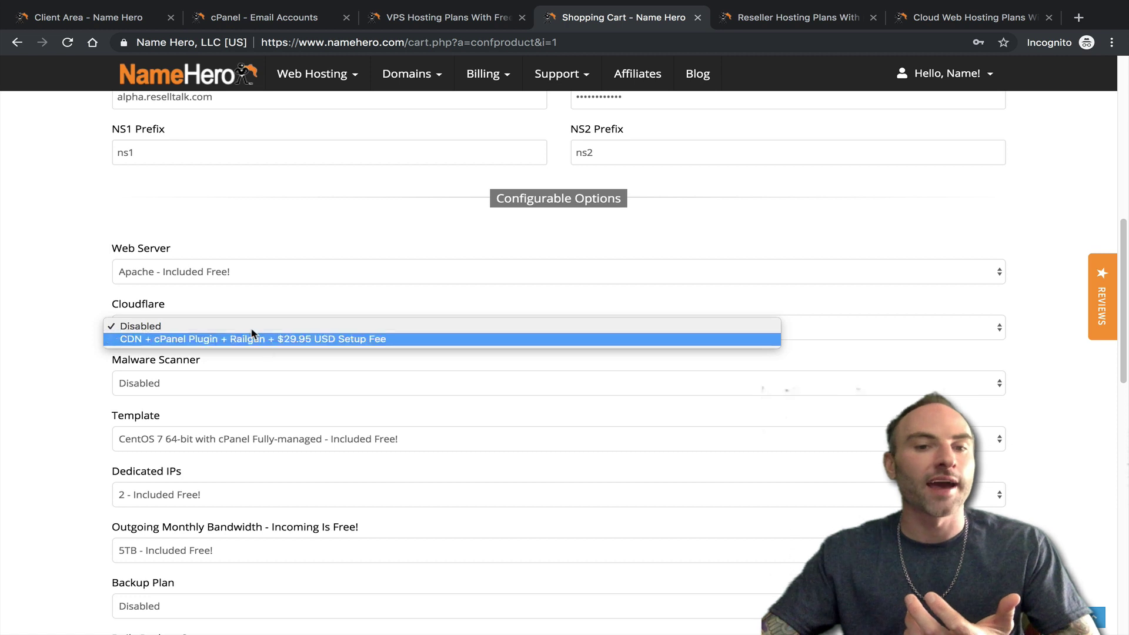
{"action": "key", "text": "Return"}
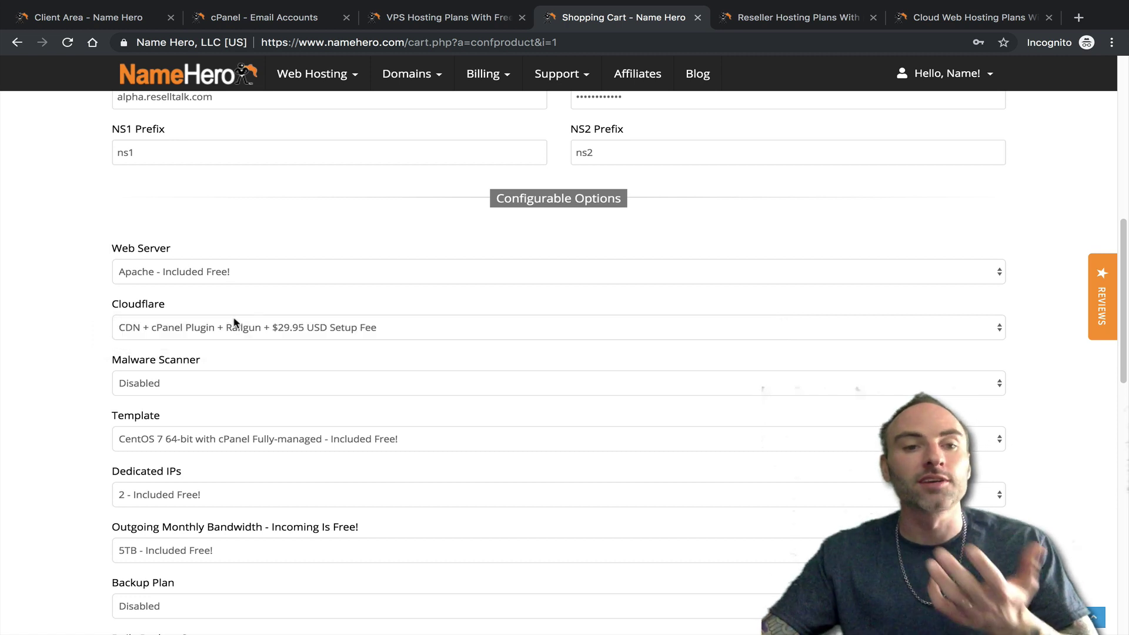
{"action": "left_click", "coordinate": [245, 381]}
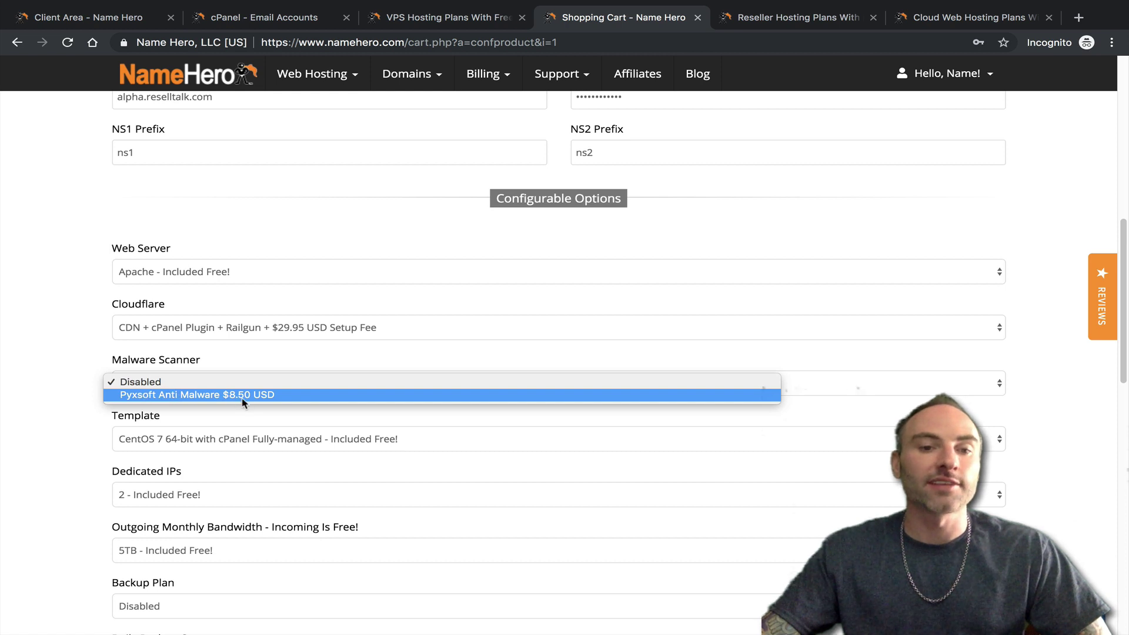
{"action": "left_click", "coordinate": [166, 383]}
{"action": "left_click", "coordinate": [168, 383]}
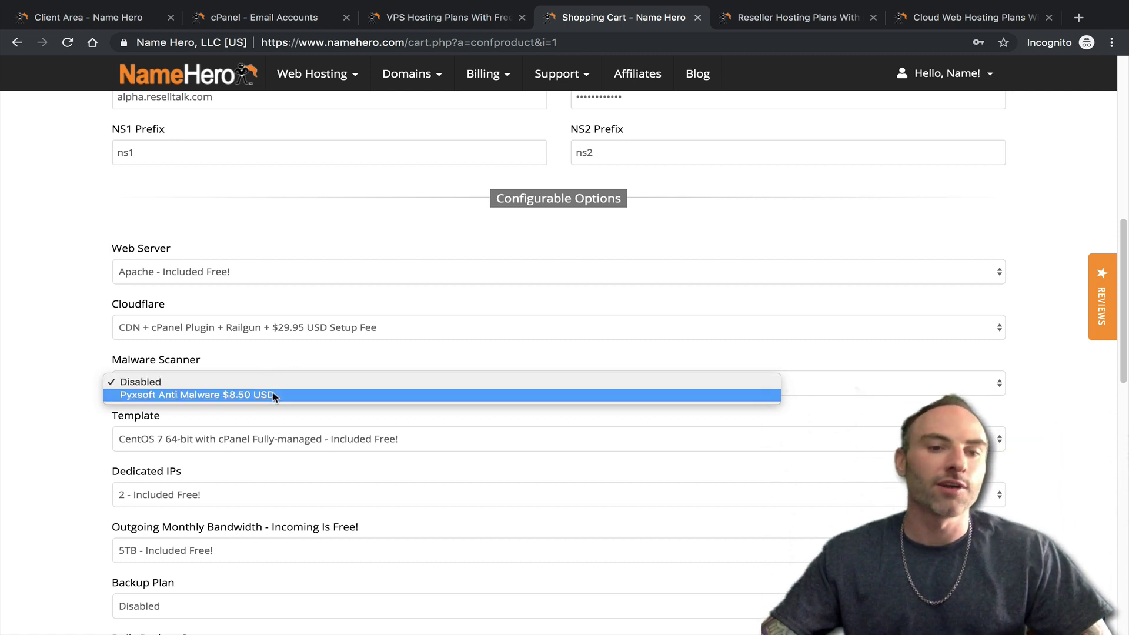
{"action": "left_click", "coordinate": [282, 365]}
{"action": "scroll", "coordinate": [310, 395], "scroll_direction": "down", "scroll_amount": 1}
{"action": "left_click", "coordinate": [322, 417]}
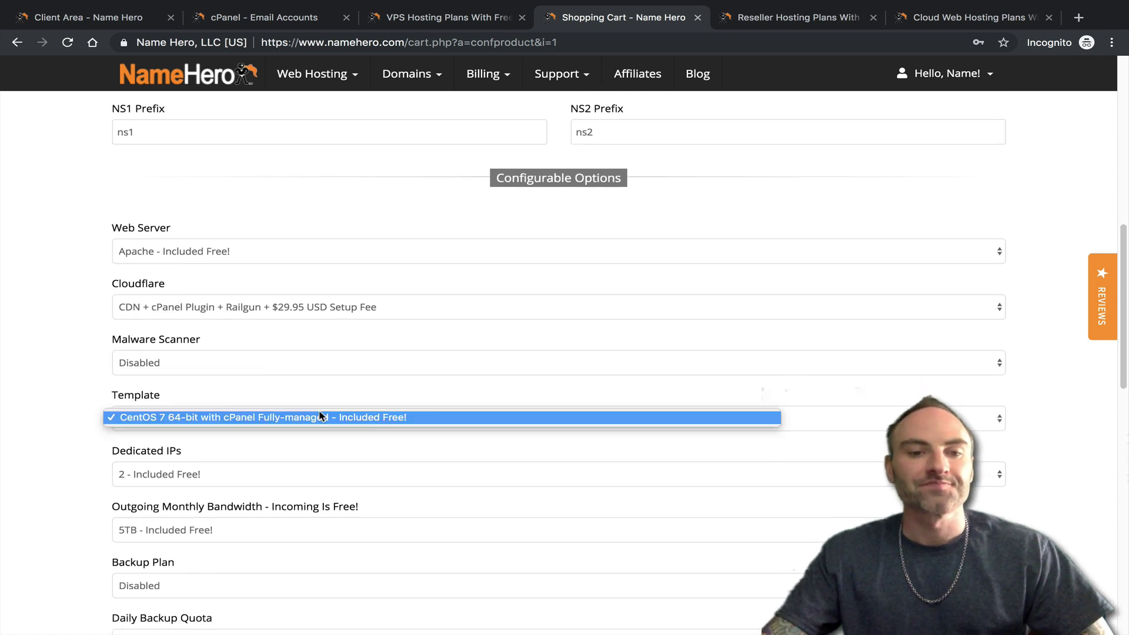
{"action": "left_click", "coordinate": [124, 429]}
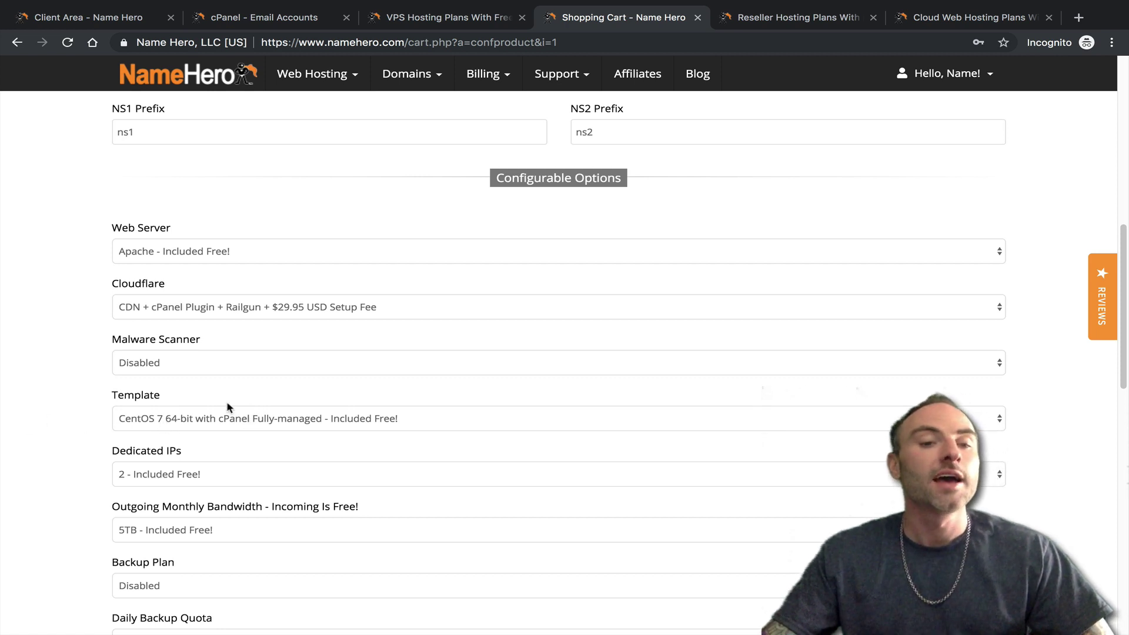
{"action": "scroll", "coordinate": [281, 446], "scroll_direction": "down", "scroll_amount": 1}
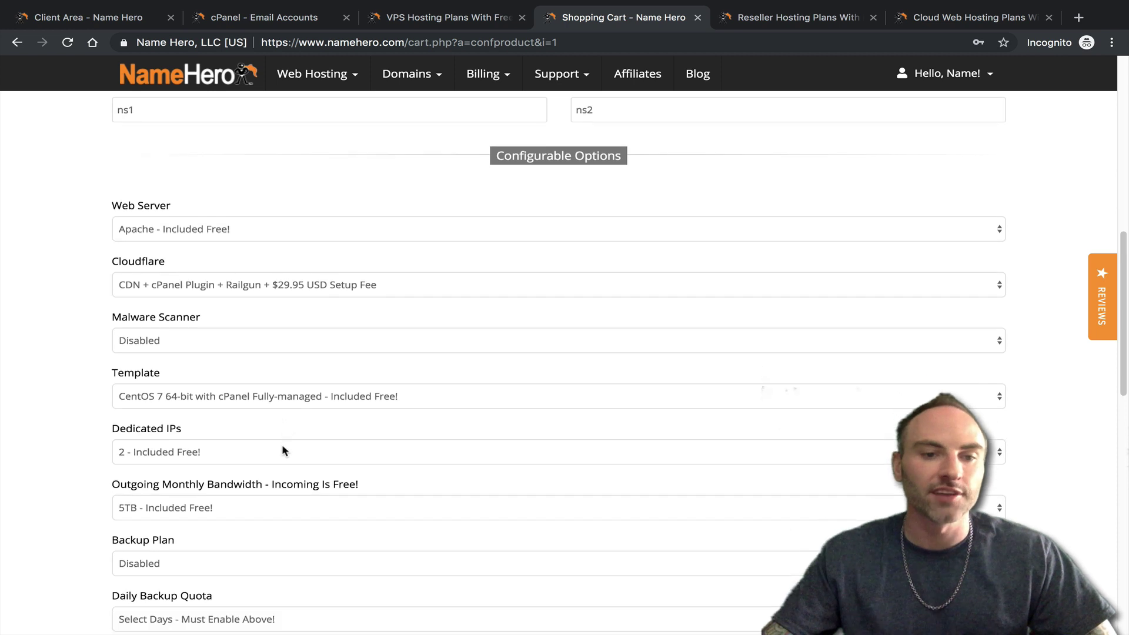
{"action": "left_click", "coordinate": [250, 400]}
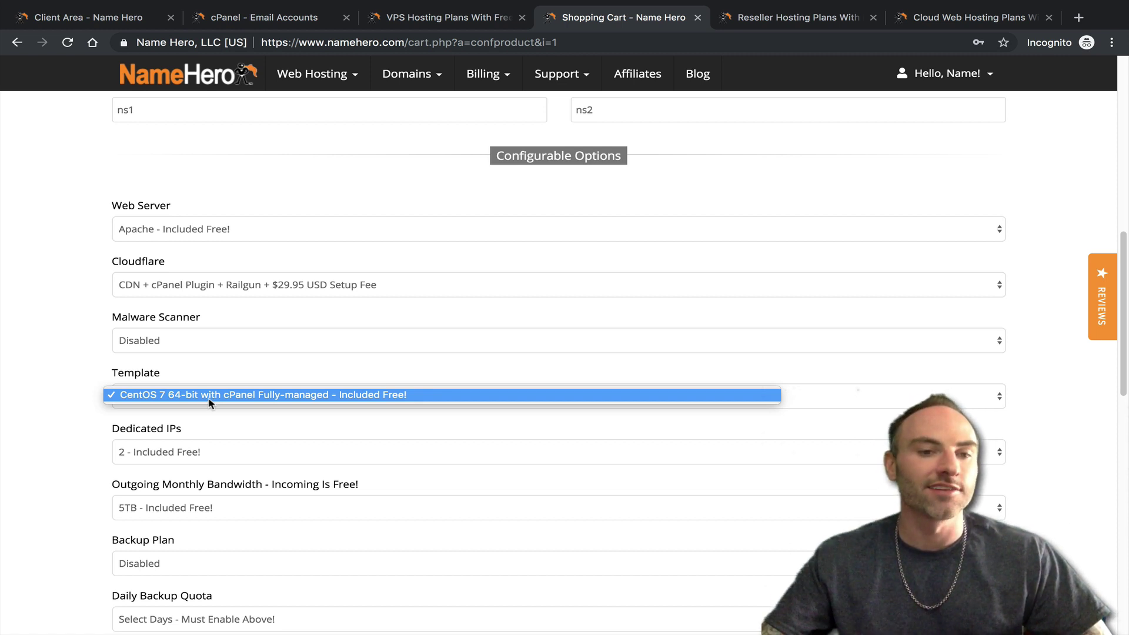
{"action": "left_click", "coordinate": [191, 372]}
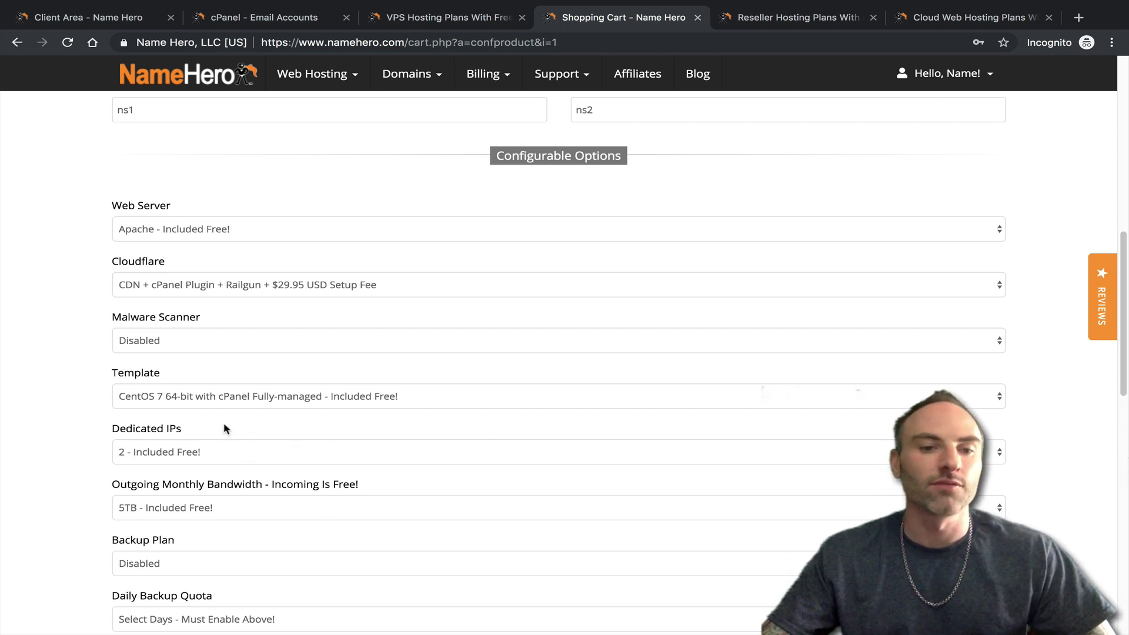
{"action": "scroll", "coordinate": [257, 404], "scroll_direction": "down", "scroll_amount": 2}
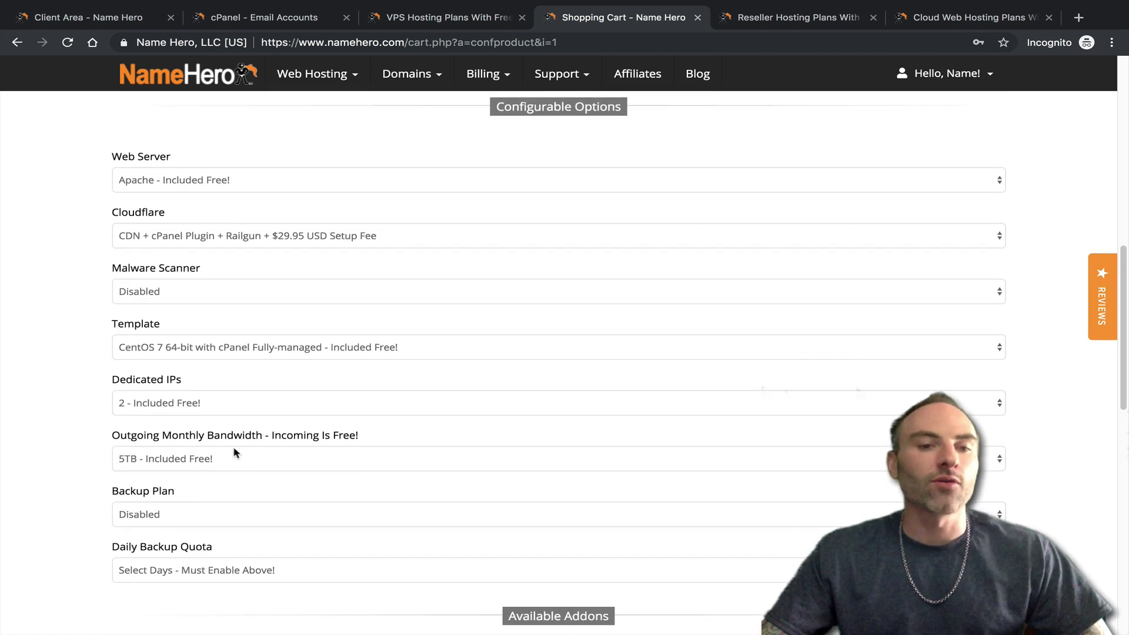
{"action": "mouse_move", "coordinate": [271, 435]}
{"action": "left_mouse_down"}
{"action": "mouse_move", "coordinate": [365, 434]}
{"action": "mouse_move", "coordinate": [277, 436]}
{"action": "left_mouse_up"}
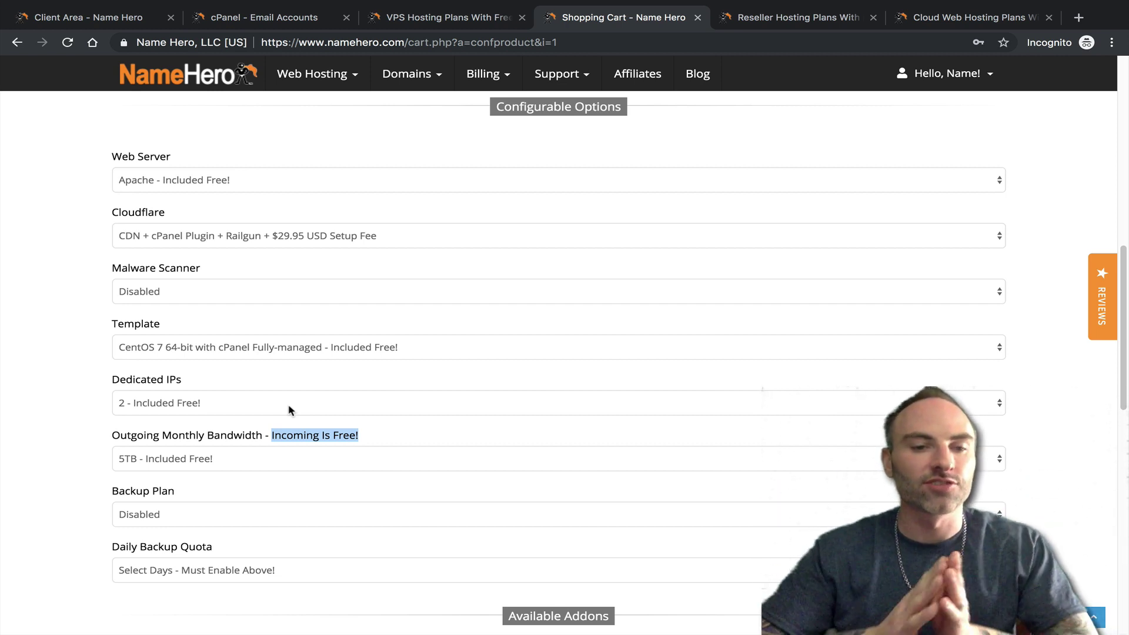
{"action": "left_click", "coordinate": [127, 460]}
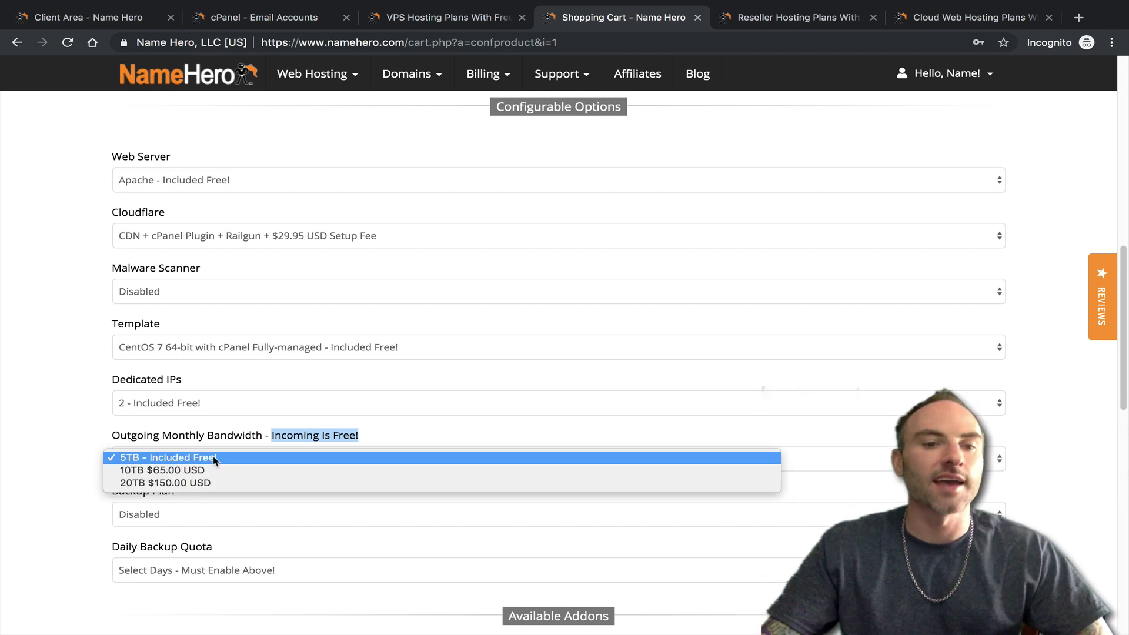
{"action": "left_click", "coordinate": [205, 439]}
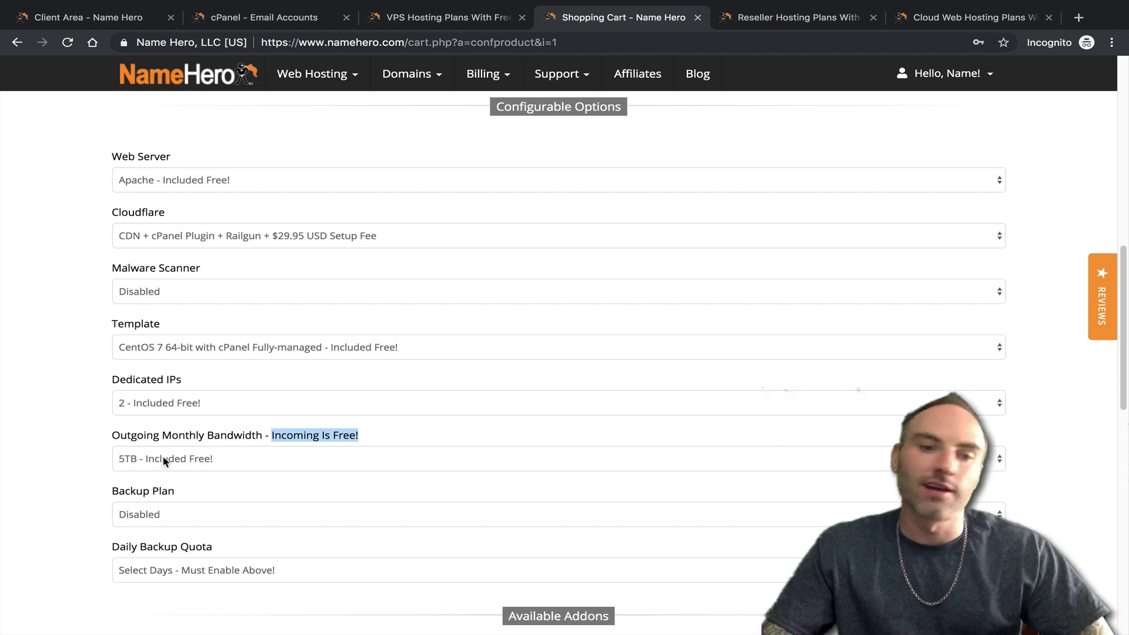
{"action": "left_click", "coordinate": [165, 461]}
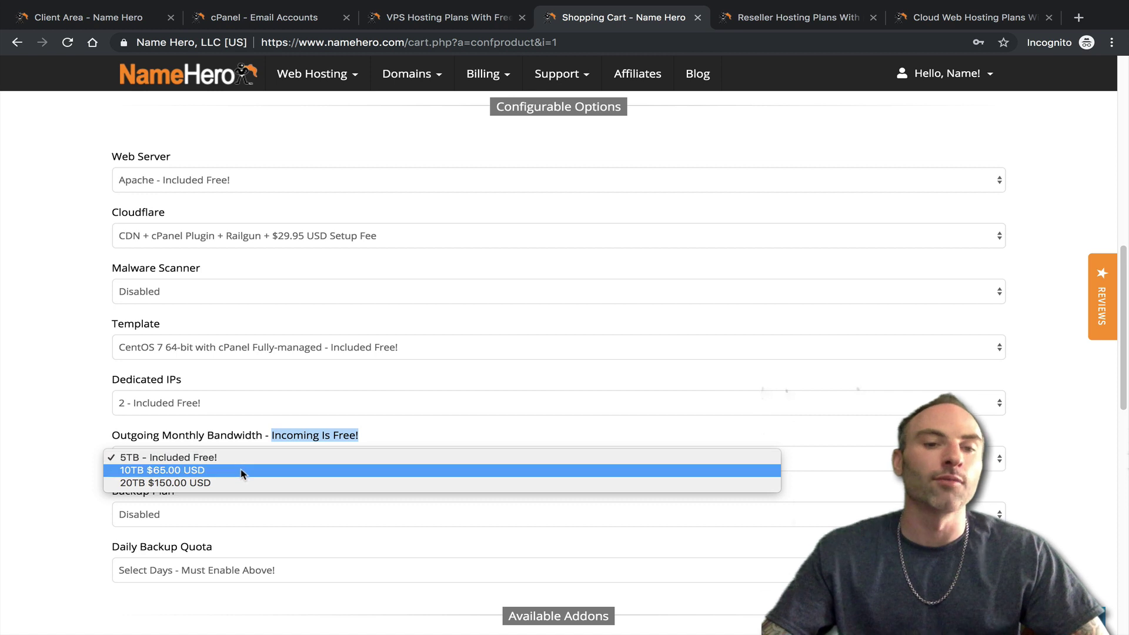
{"action": "left_click", "coordinate": [253, 435]}
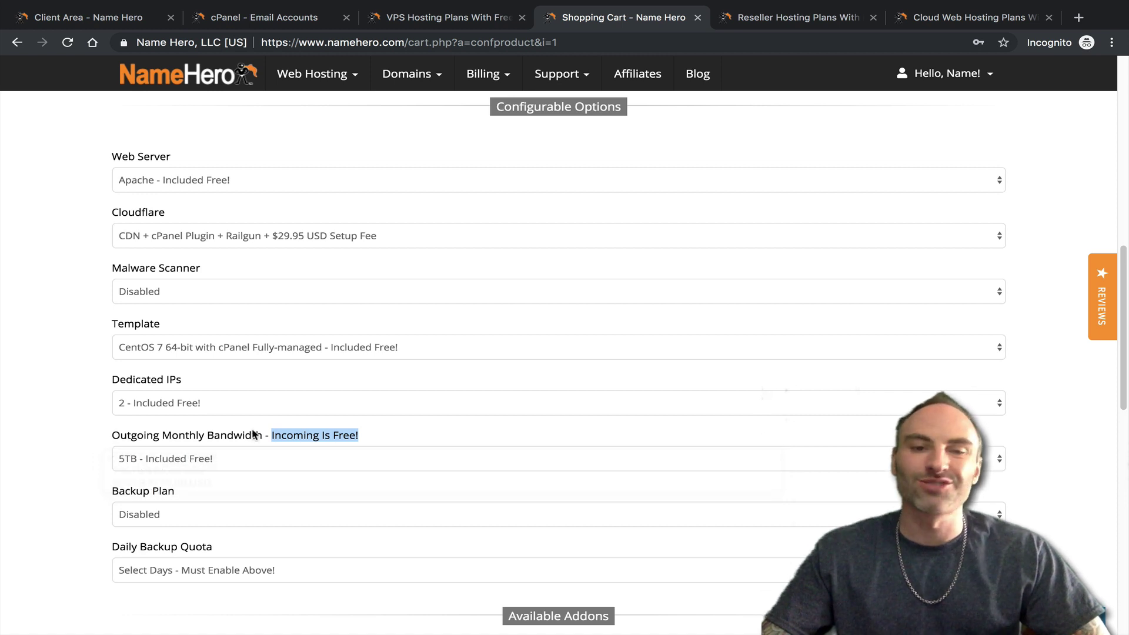
{"action": "left_click", "coordinate": [210, 461]}
{"action": "left_click", "coordinate": [165, 441]}
{"action": "left_click", "coordinate": [170, 439]}
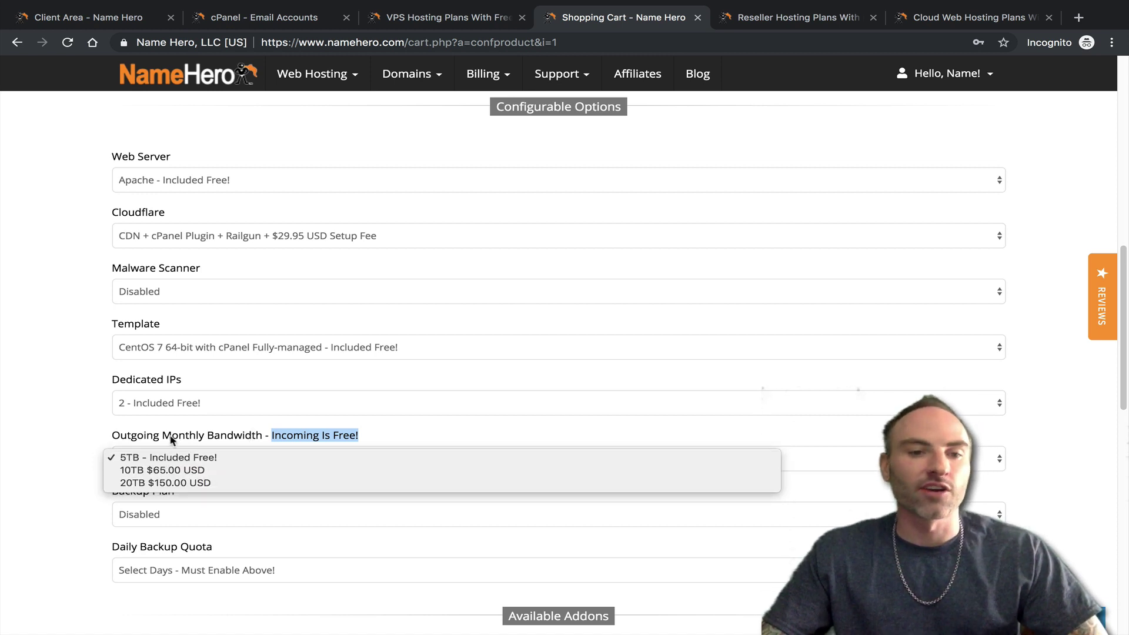
{"action": "left_click", "coordinate": [210, 457]}
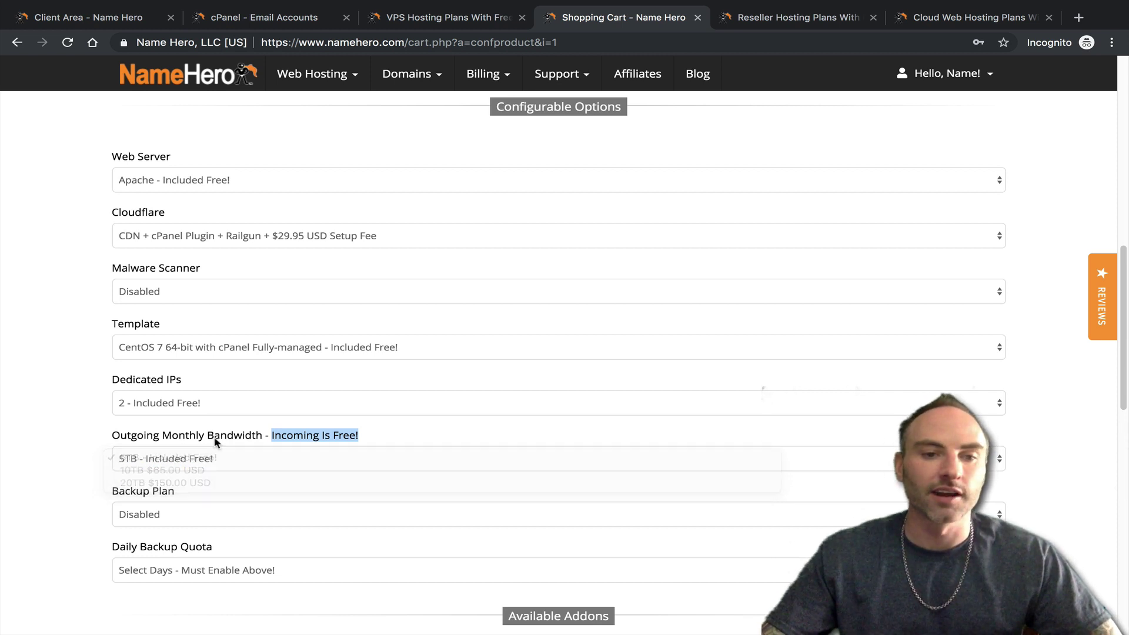
{"action": "left_click", "coordinate": [235, 468]}
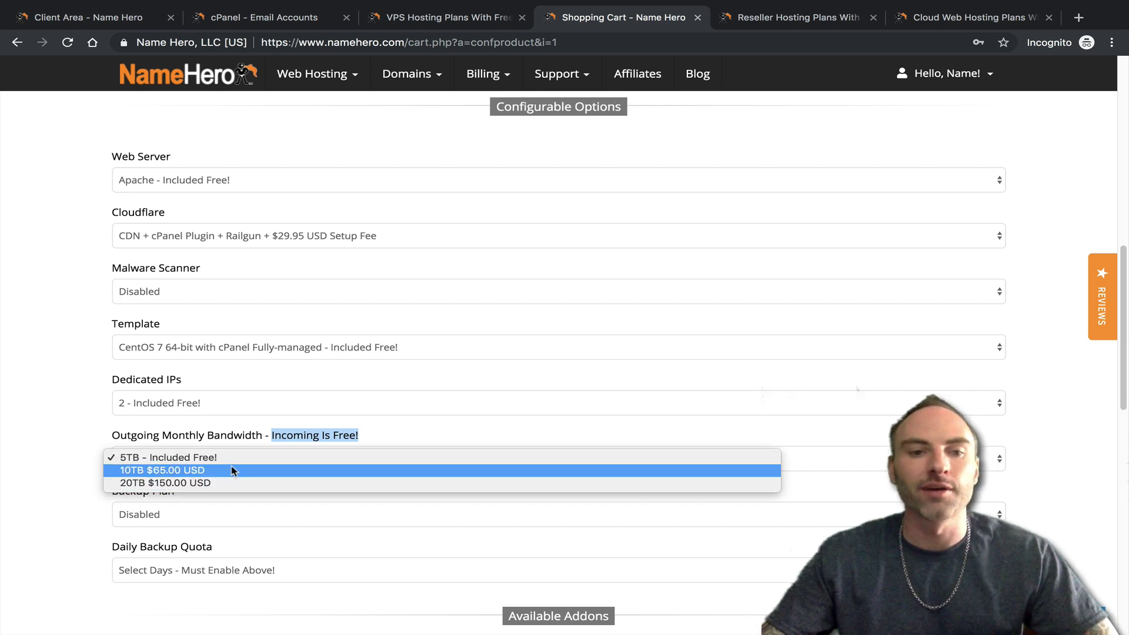
{"action": "left_click", "coordinate": [237, 400]}
{"action": "left_click", "coordinate": [52, 379]}
{"action": "scroll", "coordinate": [302, 455], "scroll_direction": "down", "scroll_amount": 2}
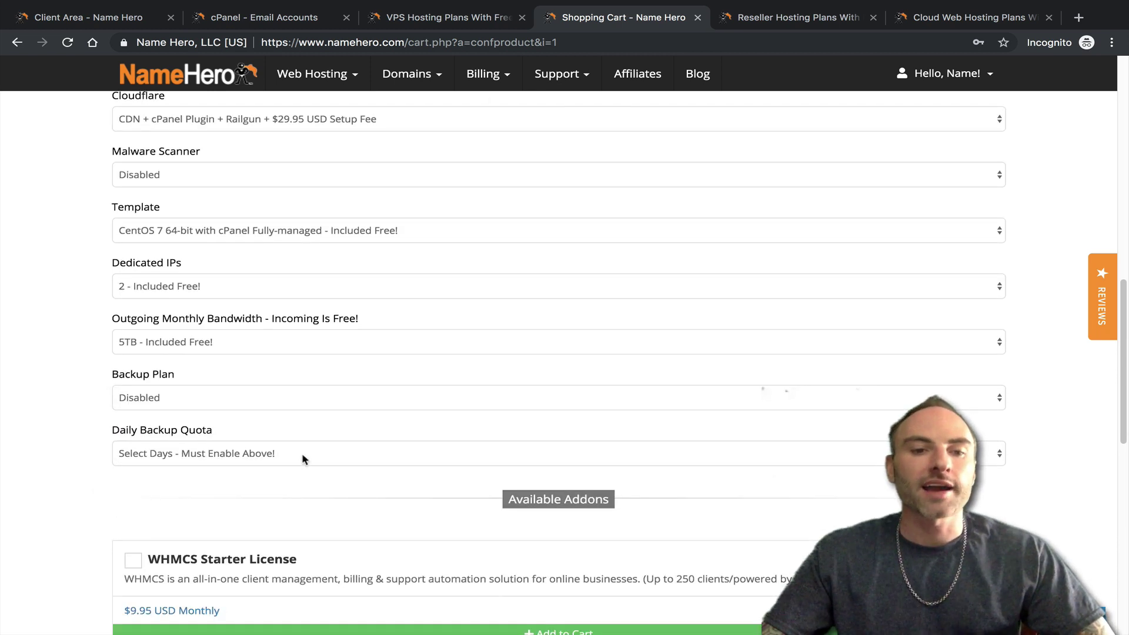
- Set the VPS order's Backup Plan to Daily
{"action": "left_click", "coordinate": [233, 392]}
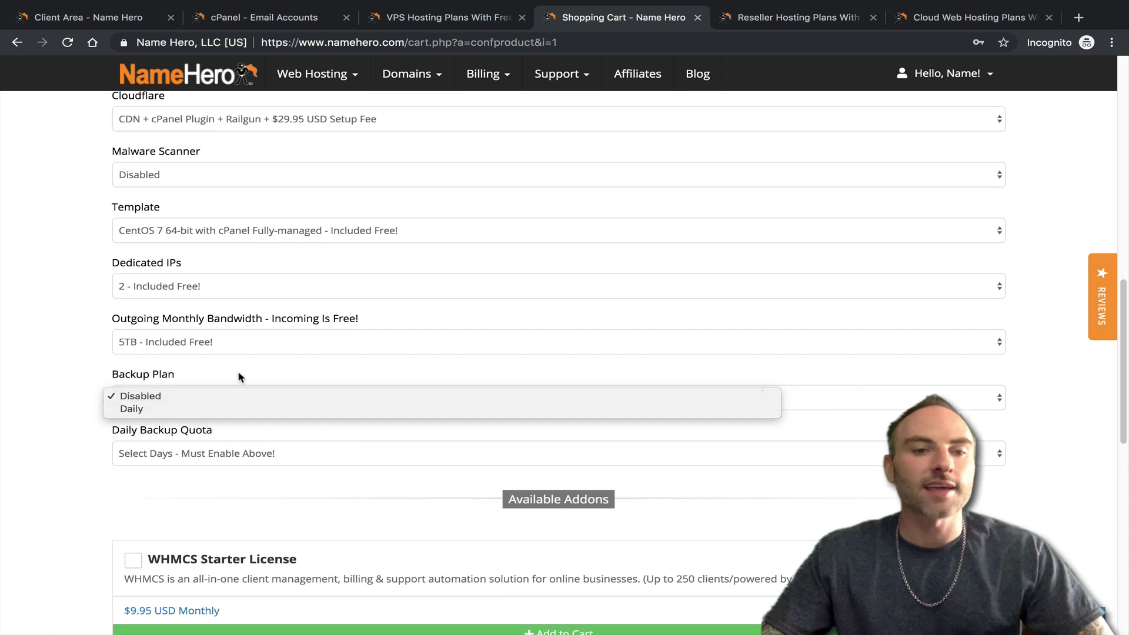
{"action": "left_click", "coordinate": [249, 375]}
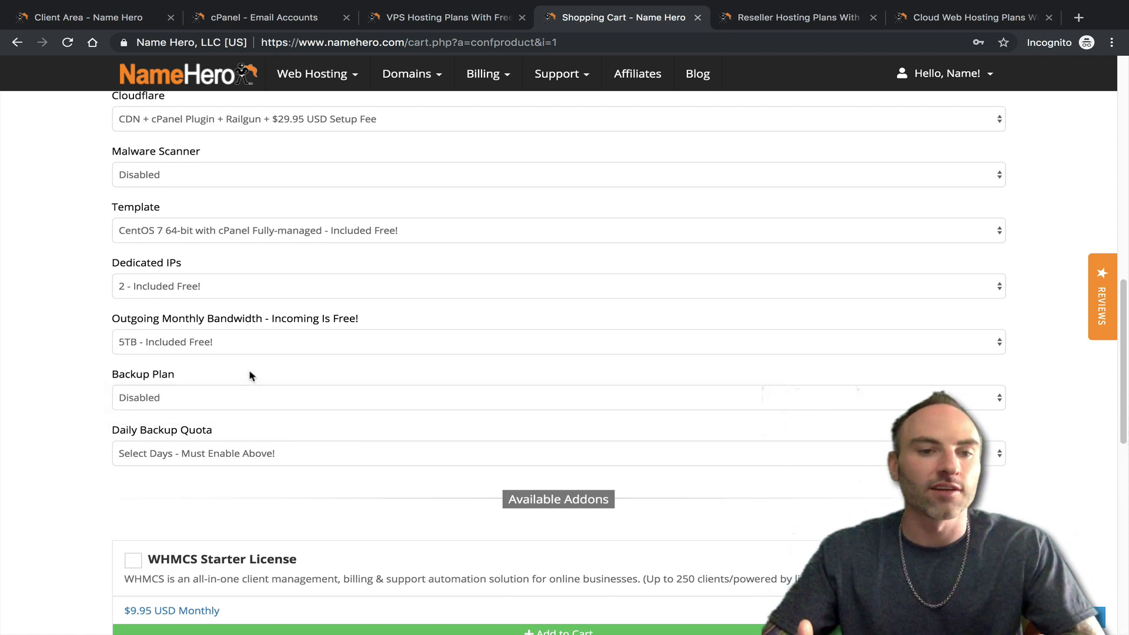
{"action": "left_click", "coordinate": [160, 404]}
{"action": "left_click", "coordinate": [157, 408]}
{"action": "left_click", "coordinate": [149, 410]}
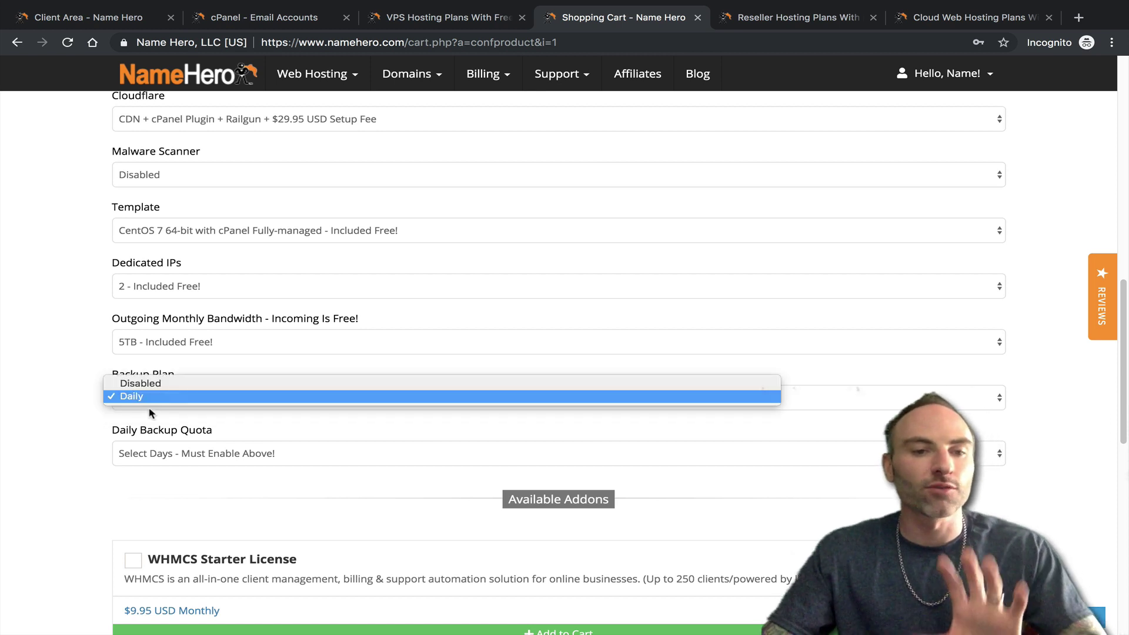
{"action": "left_click", "coordinate": [149, 411]}
- Choose 2 Days ($25.20 USD) as the Daily Backup Quota
{"action": "left_click_drag", "start_coordinate": [131, 430], "coordinate": [219, 427]}
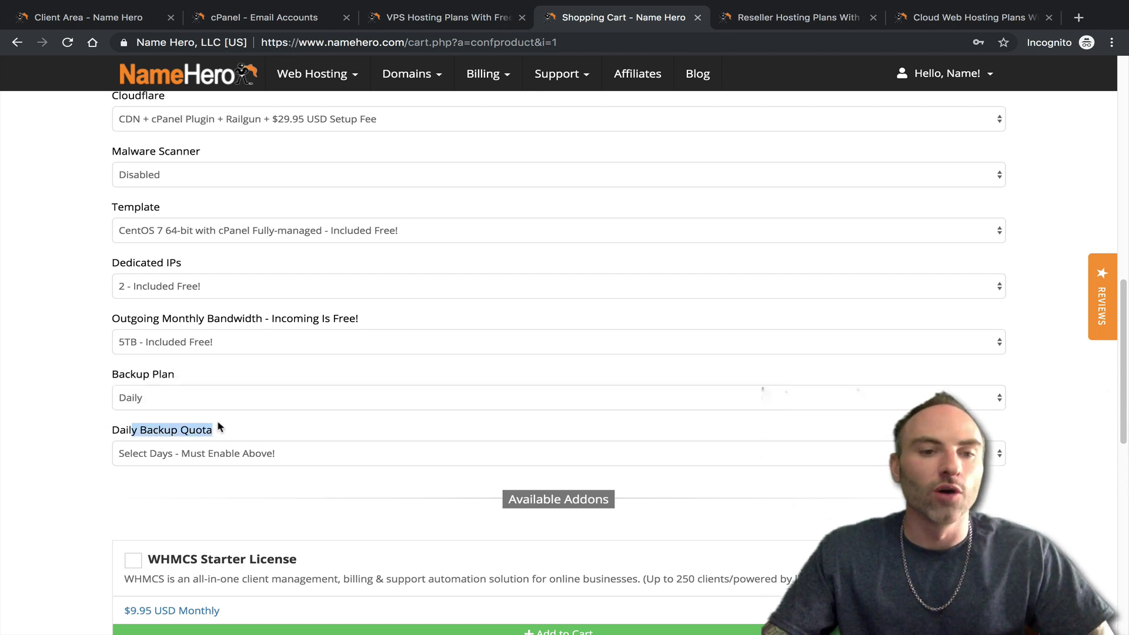
{"action": "left_click", "coordinate": [247, 457]}
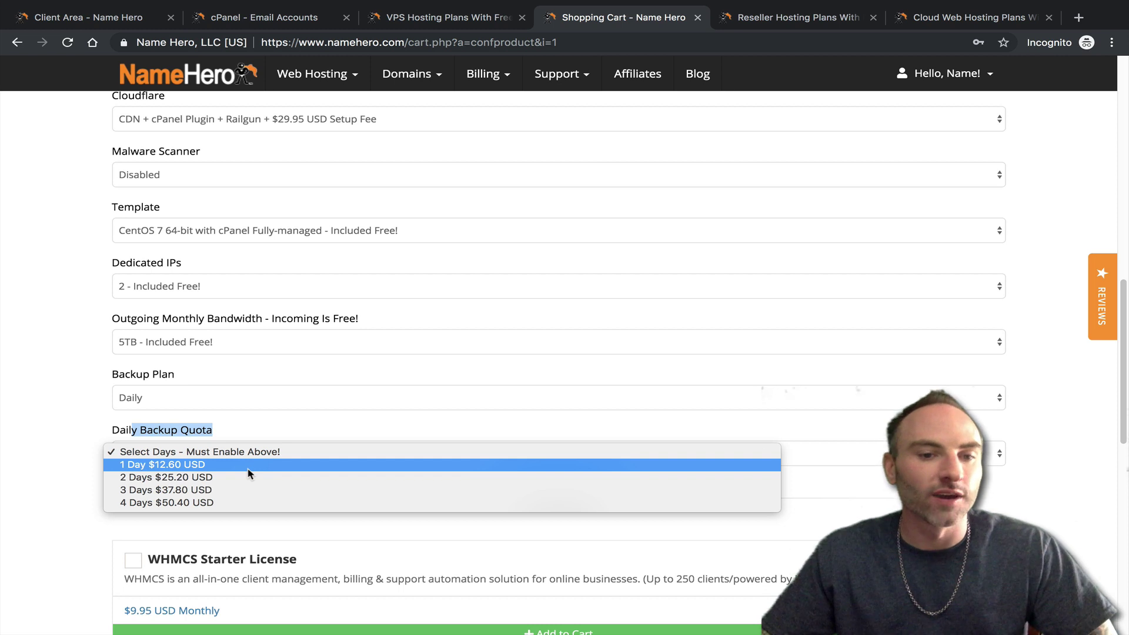
{"action": "left_click", "coordinate": [247, 466]}
{"action": "left_click", "coordinate": [188, 474]}
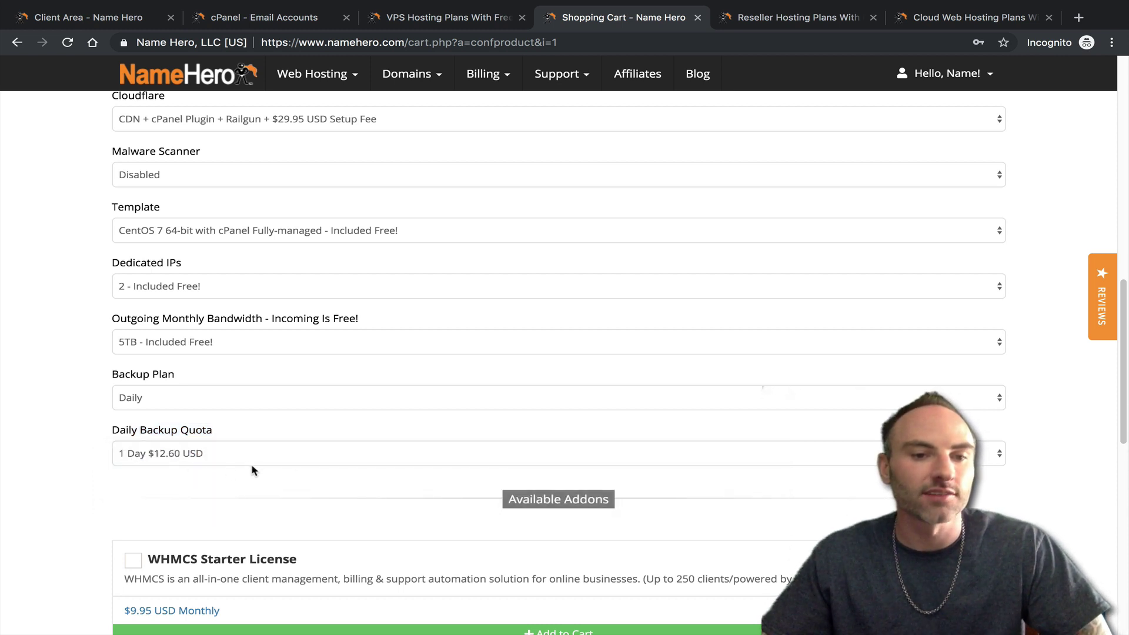
{"action": "left_click", "coordinate": [205, 452]}
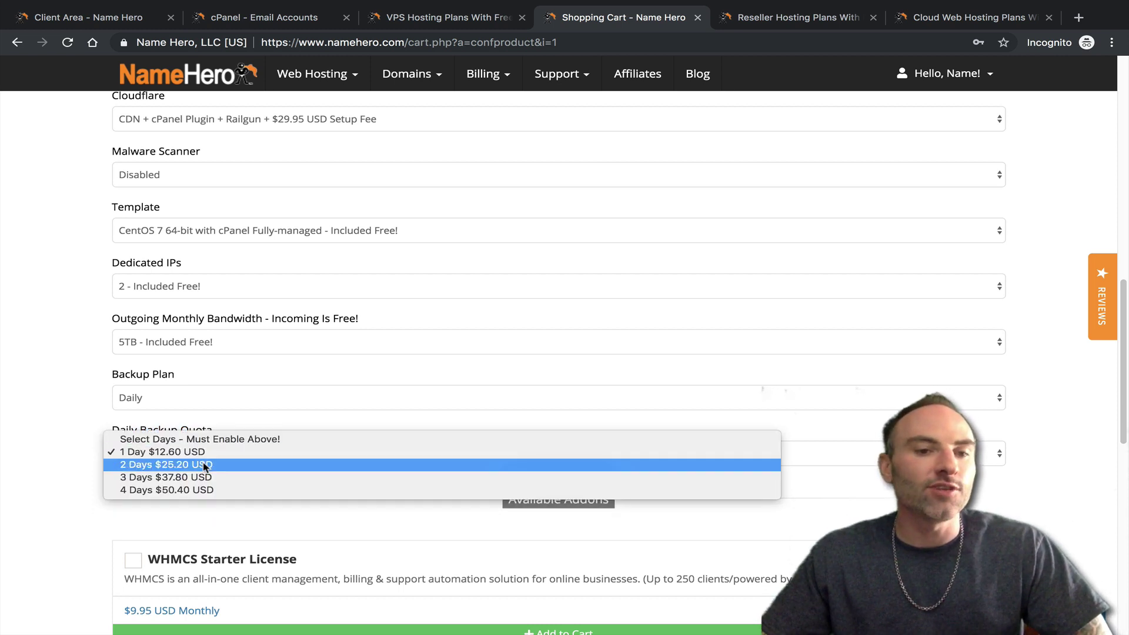
{"action": "left_click", "coordinate": [205, 464]}
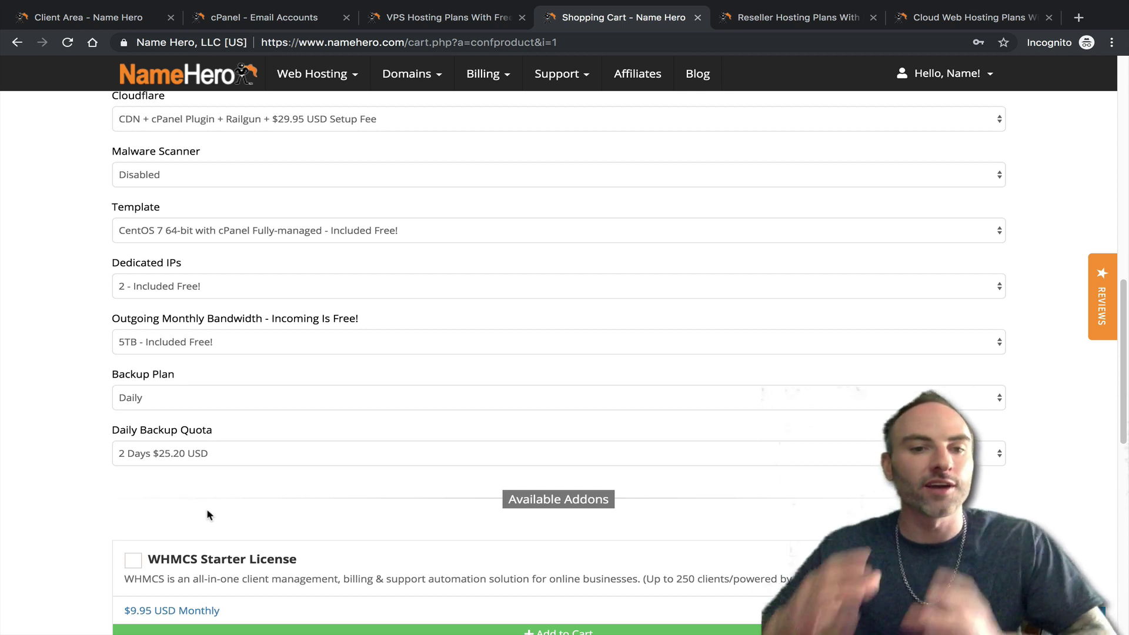
{"action": "left_click", "coordinate": [188, 464]}
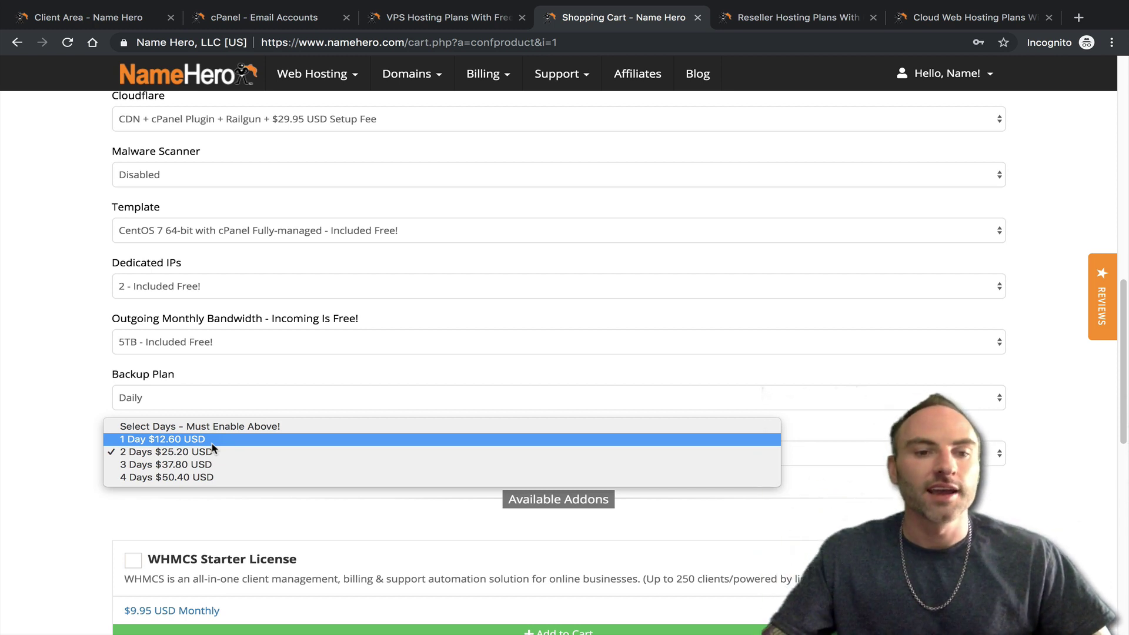
- Try the 1 Day option for the Daily Backup Quota and compare the quota options
{"action": "left_click", "coordinate": [234, 487]}
{"action": "left_click", "coordinate": [204, 450]}
{"action": "left_click", "coordinate": [180, 441]}
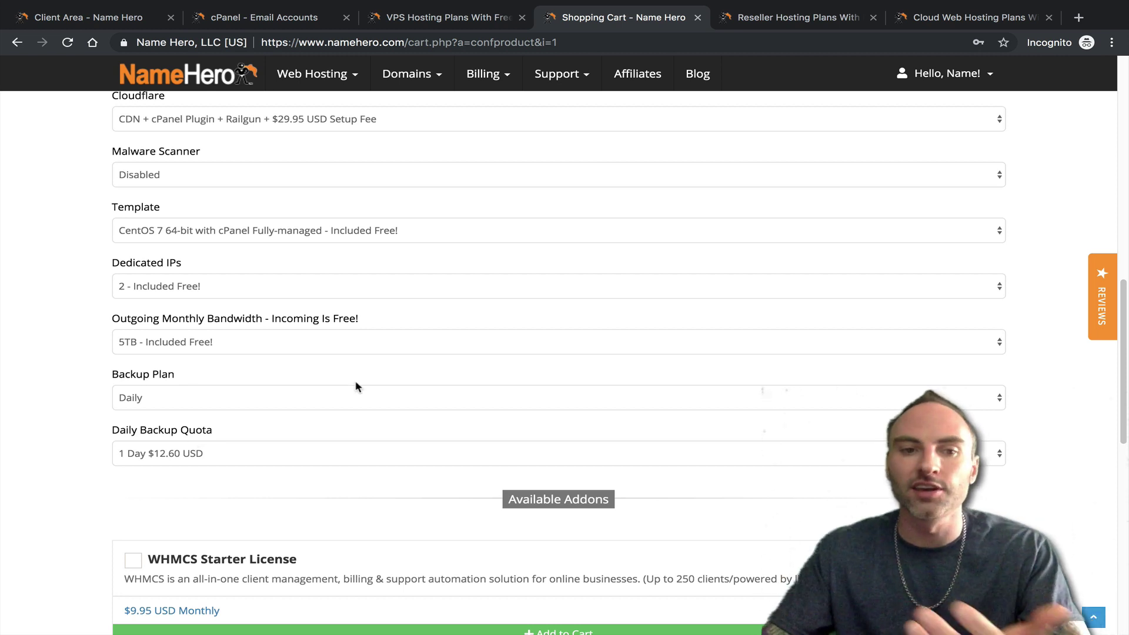
{"action": "left_click", "coordinate": [261, 453]}
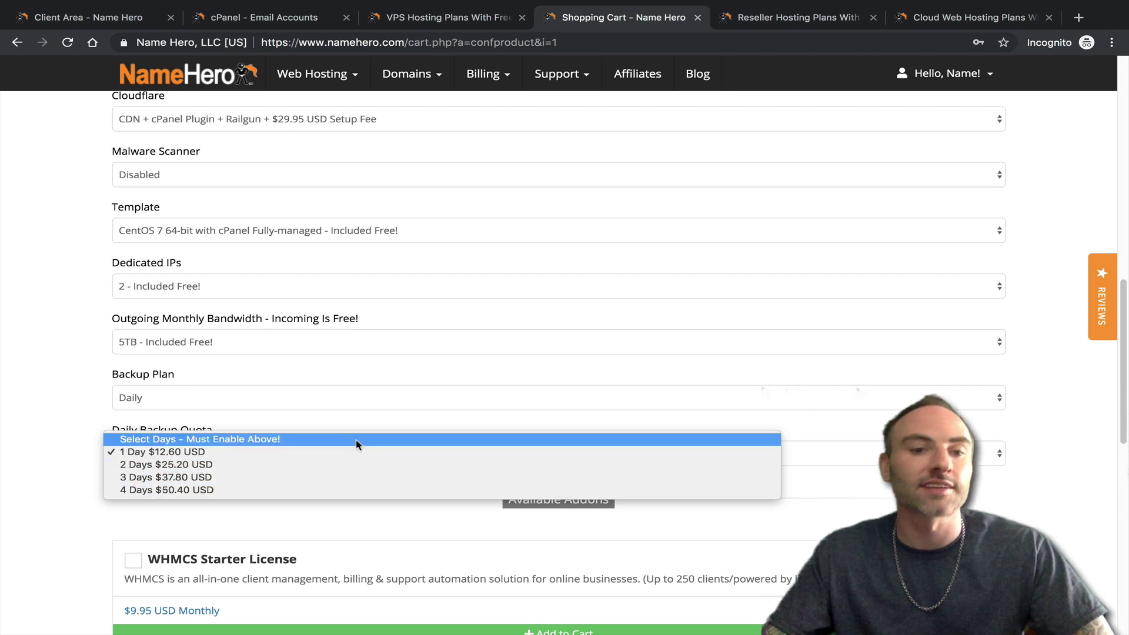
{"action": "left_click", "coordinate": [86, 421]}
{"action": "left_click", "coordinate": [174, 454]}
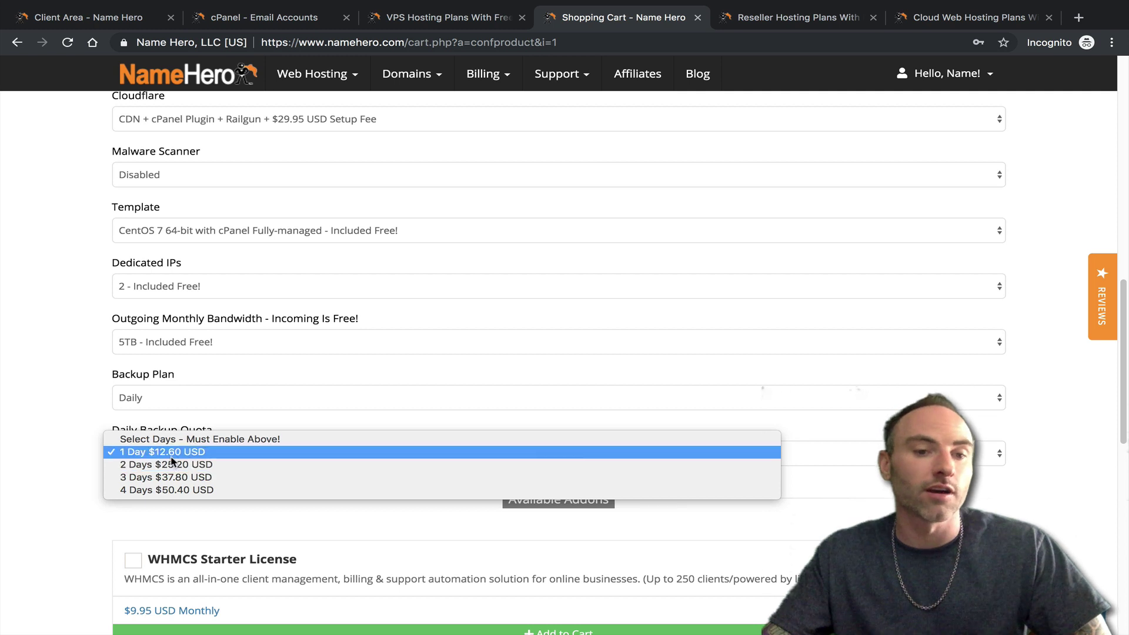
{"action": "left_click", "coordinate": [110, 421]}
- Reset the backup quota to no days and turn the Backup Plan back to Disabled
{"action": "left_click", "coordinate": [191, 445]}
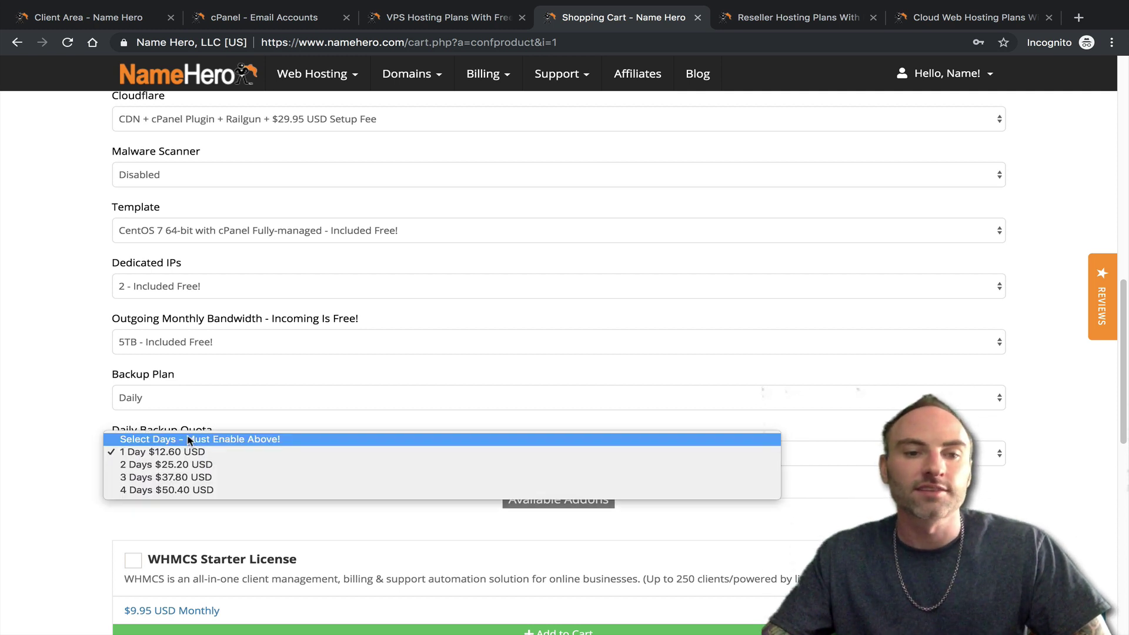
{"action": "left_click", "coordinate": [189, 440]}
{"action": "left_click", "coordinate": [191, 395]}
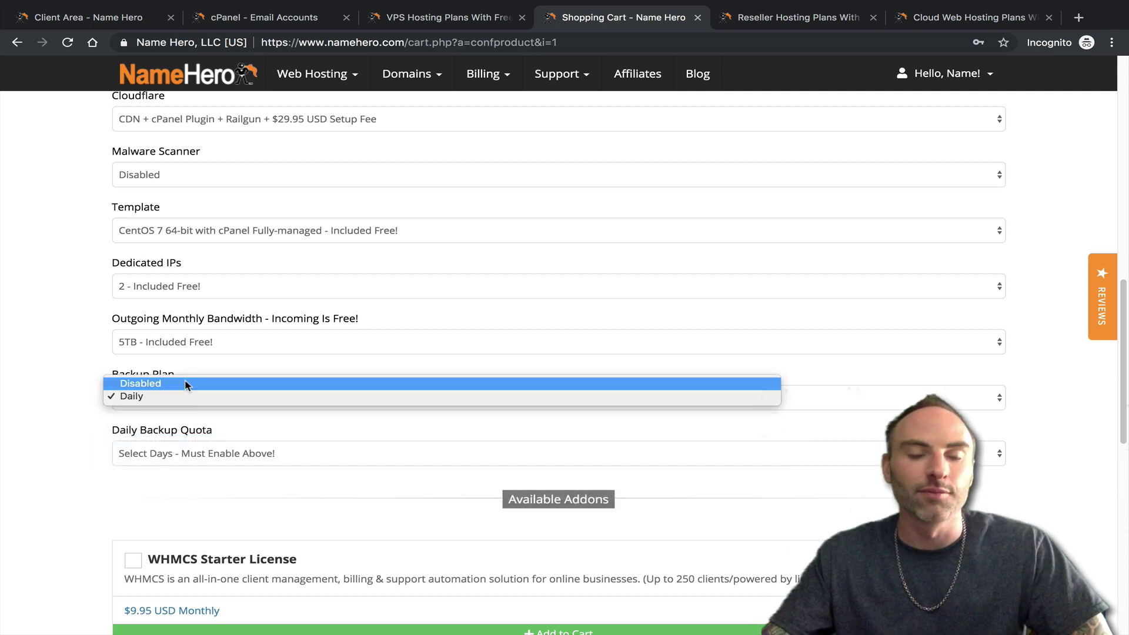
{"action": "left_click", "coordinate": [186, 384]}
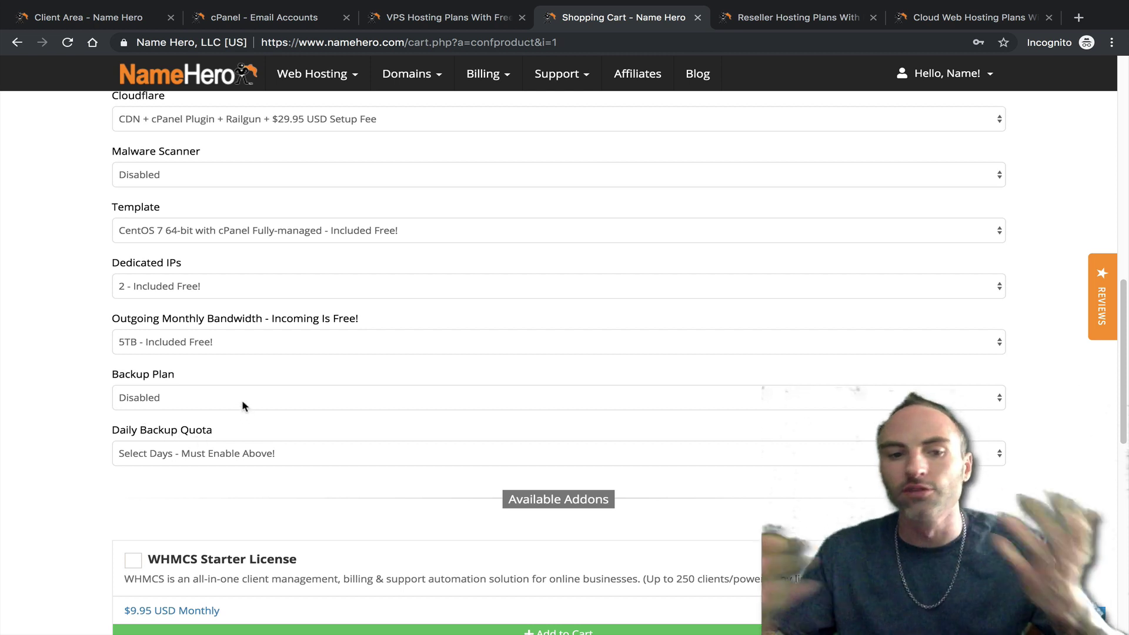
- Add the WHMCS Starter License add-on and continue to the Review & Checkout cart
{"action": "scroll", "coordinate": [677, 474], "scroll_direction": "down", "scroll_amount": 3}
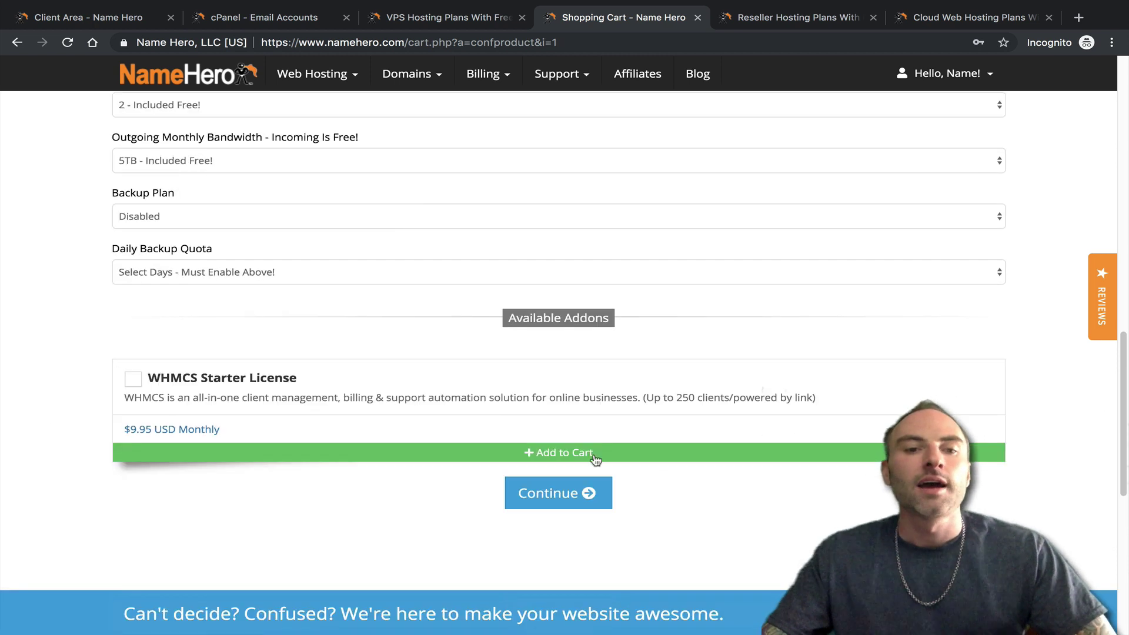
{"action": "left_click", "coordinate": [134, 380]}
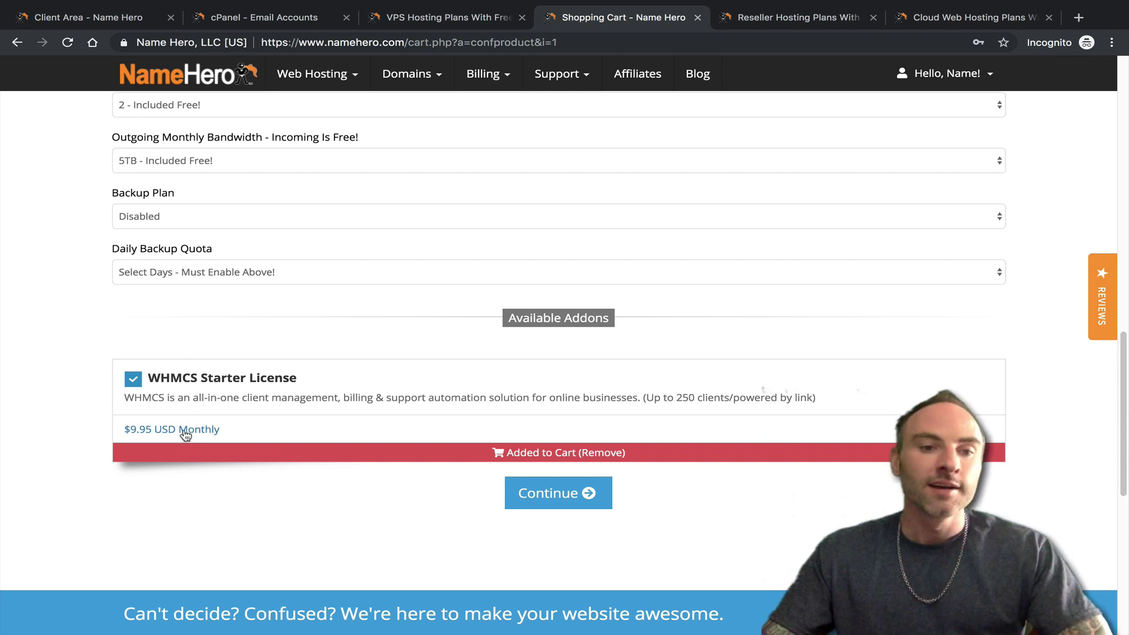
{"action": "scroll", "coordinate": [218, 422], "scroll_direction": "up", "scroll_amount": 1}
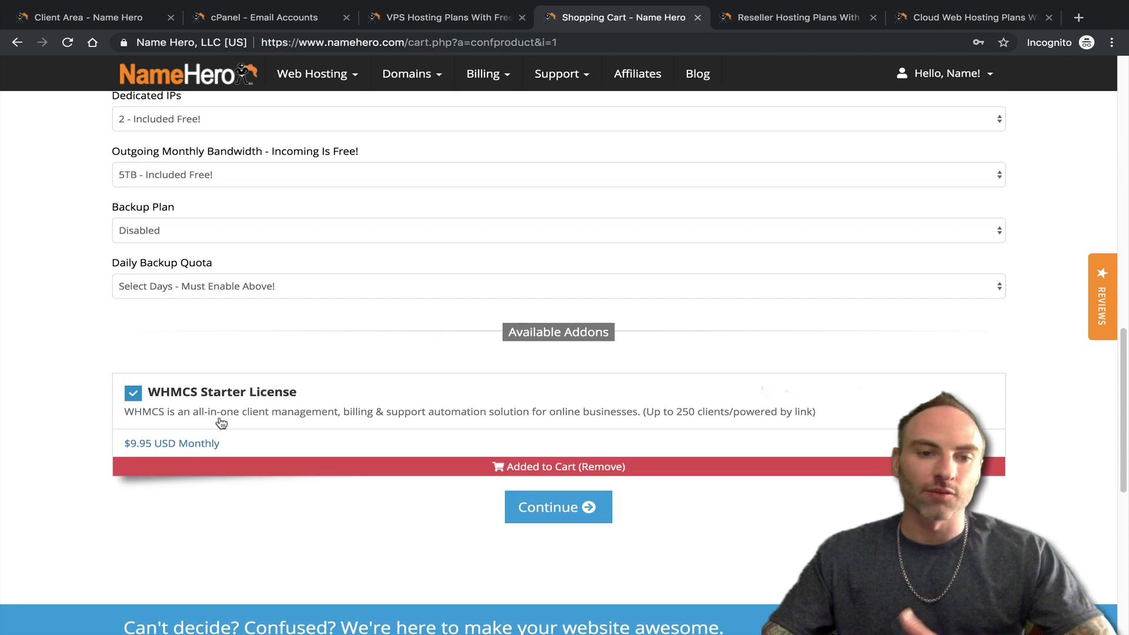
{"action": "left_click", "coordinate": [513, 518]}
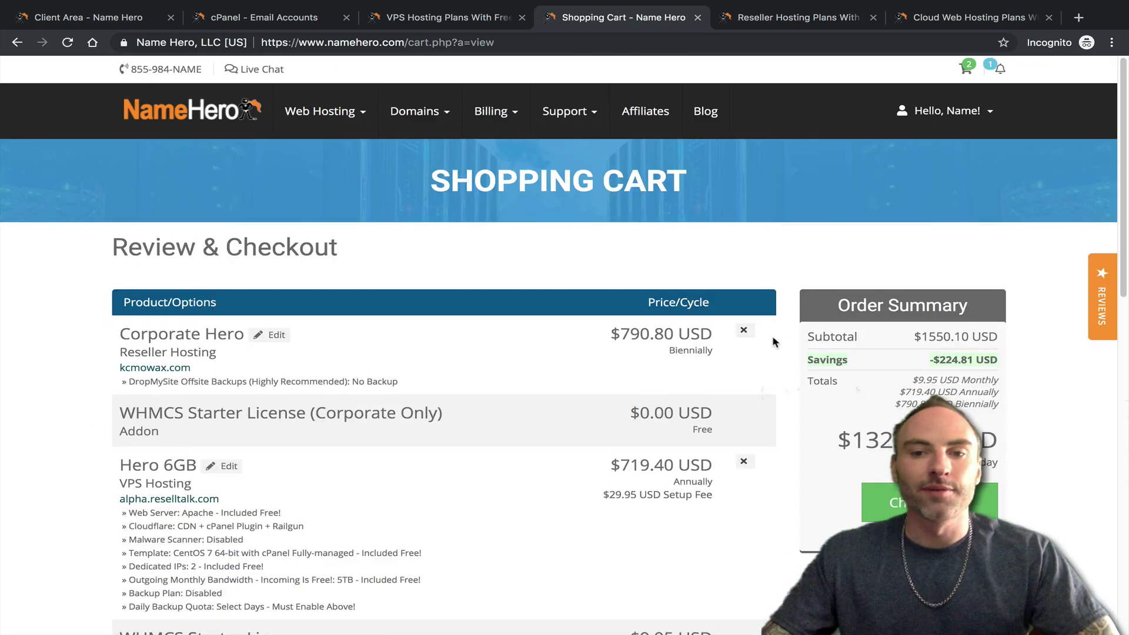
- Remove the Corporate Hero reseller plan from the cart
{"action": "left_click", "coordinate": [743, 329]}
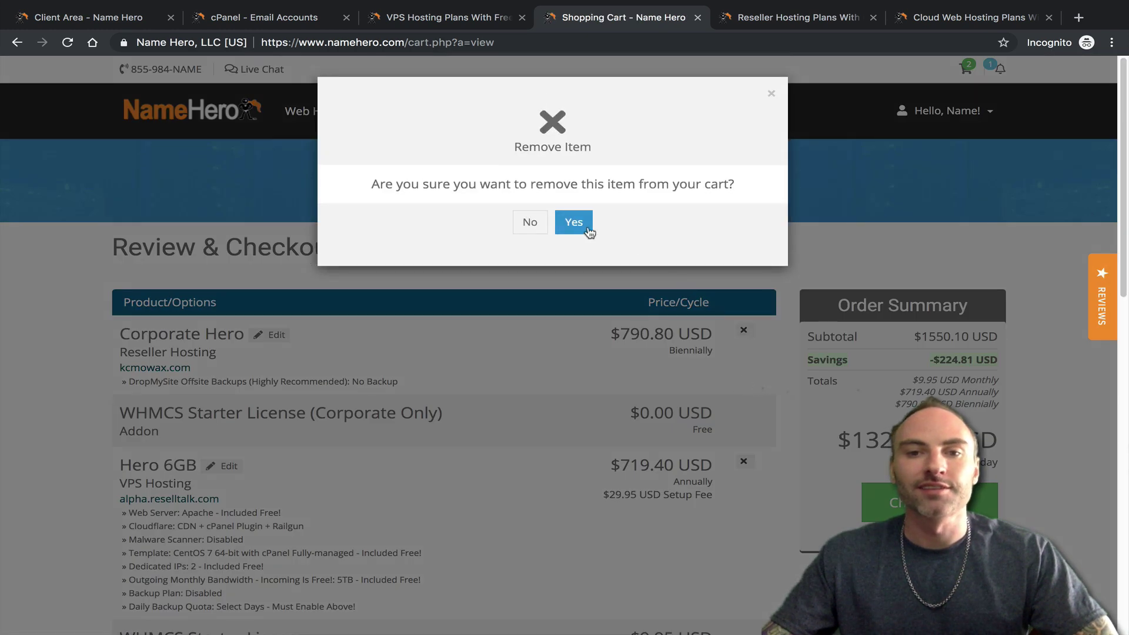
{"action": "left_click", "coordinate": [587, 231]}
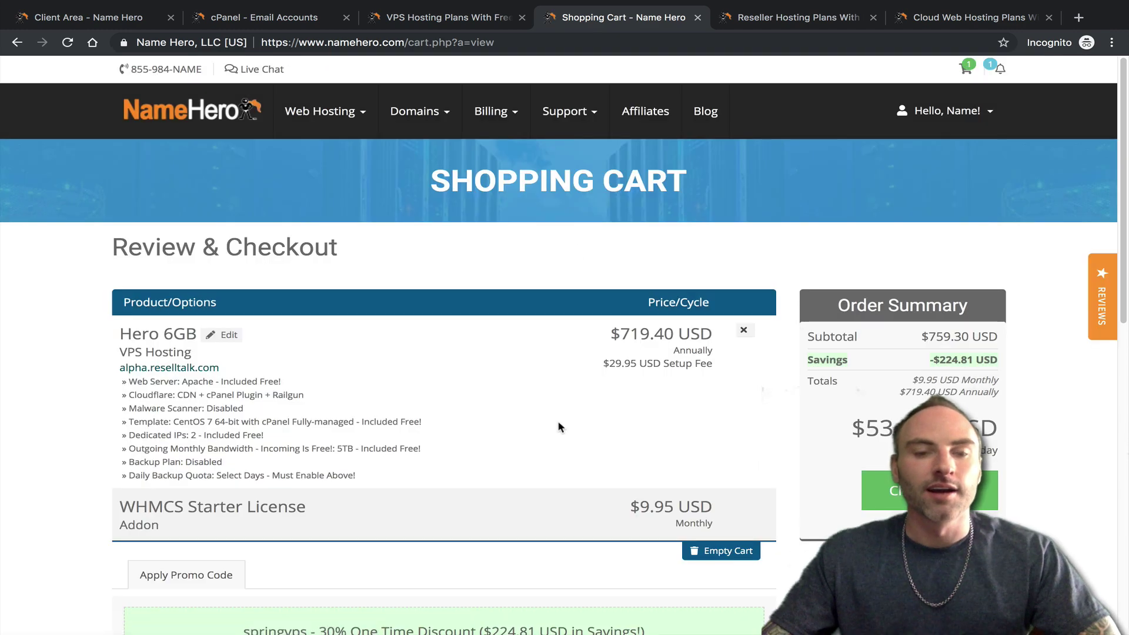
{"action": "scroll", "coordinate": [441, 435], "scroll_direction": "down", "scroll_amount": 1}
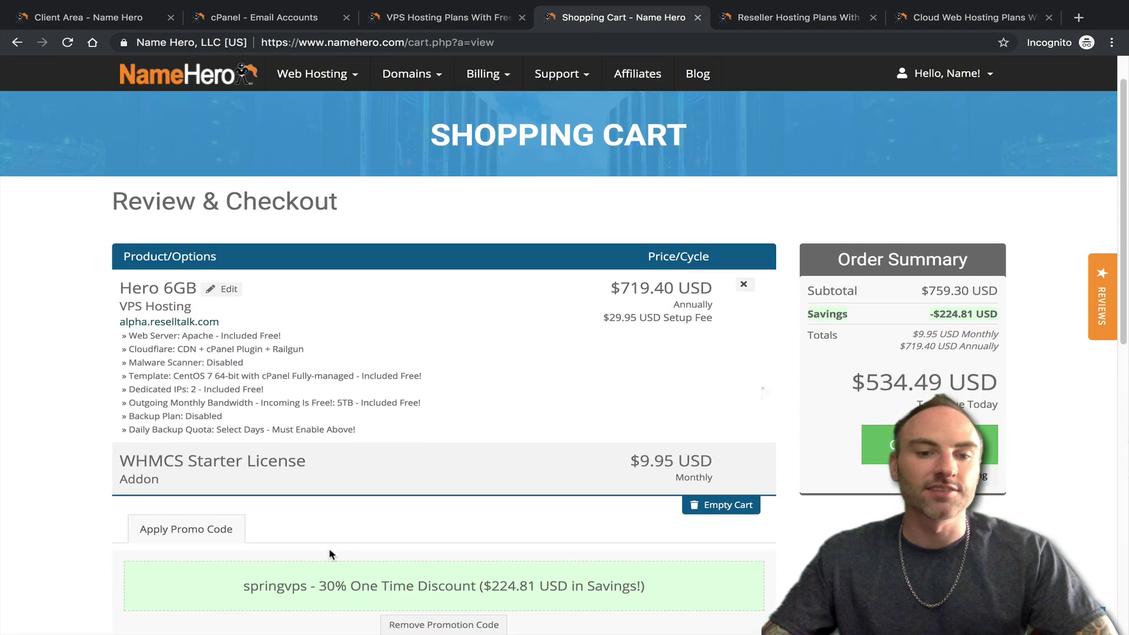
- Review the springvps 30% One Time Discount line saving $224.81
{"action": "left_click_drag", "start_coordinate": [251, 593], "coordinate": [329, 588]}
{"action": "left_click", "coordinate": [347, 586]}
{"action": "triple_click", "coordinate": [650, 583]}
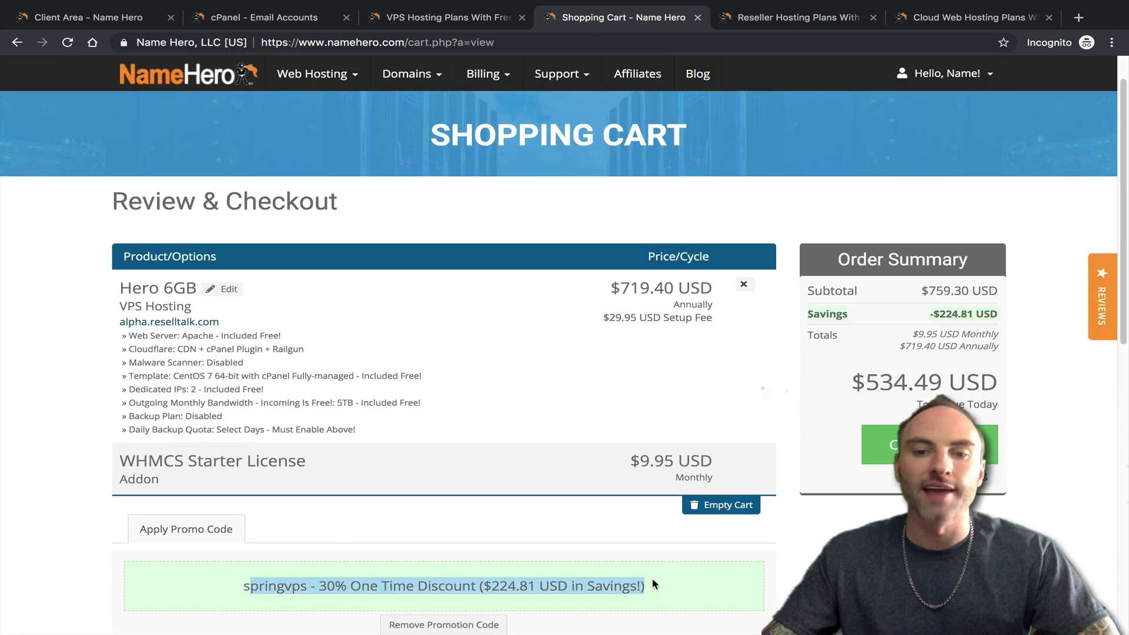
{"action": "left_click", "coordinate": [635, 587]}
{"action": "left_click_drag", "start_coordinate": [645, 586], "coordinate": [491, 591]}
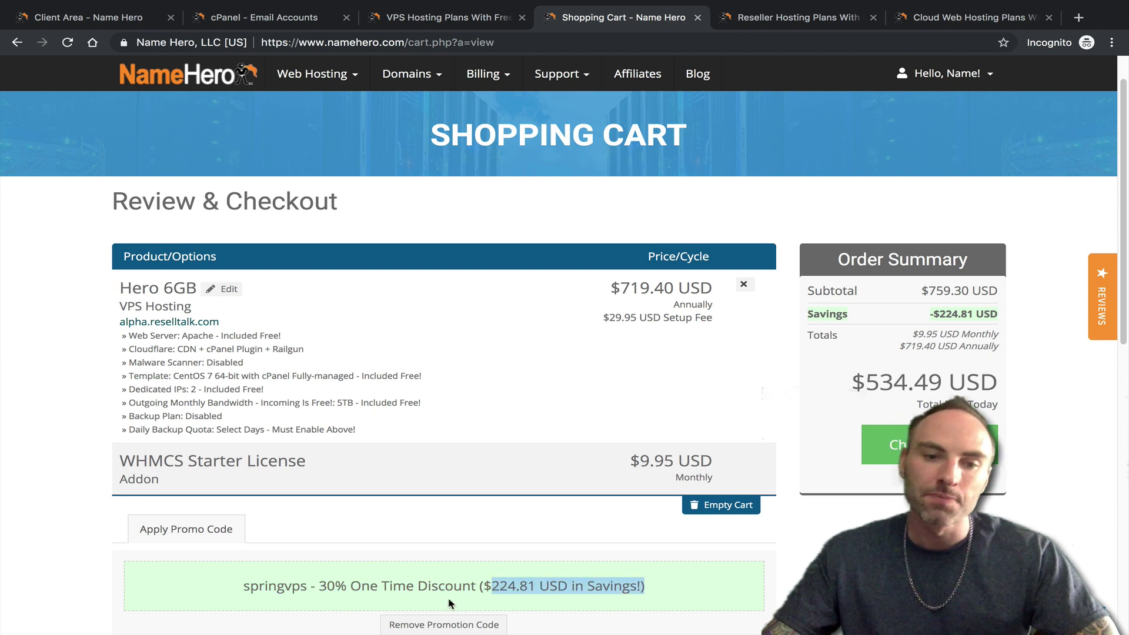
{"action": "left_click_drag", "start_coordinate": [234, 582], "coordinate": [685, 583]}
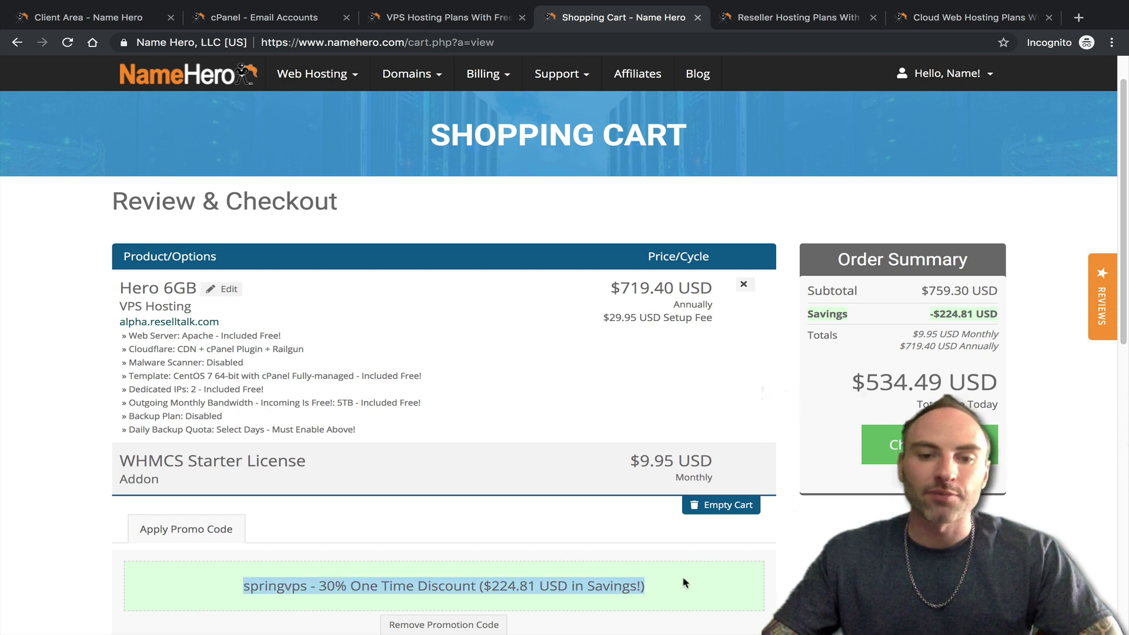
{"action": "left_click", "coordinate": [685, 583]}
{"action": "left_click_drag", "start_coordinate": [323, 587], "coordinate": [646, 585]}
{"action": "left_click", "coordinate": [336, 600]}
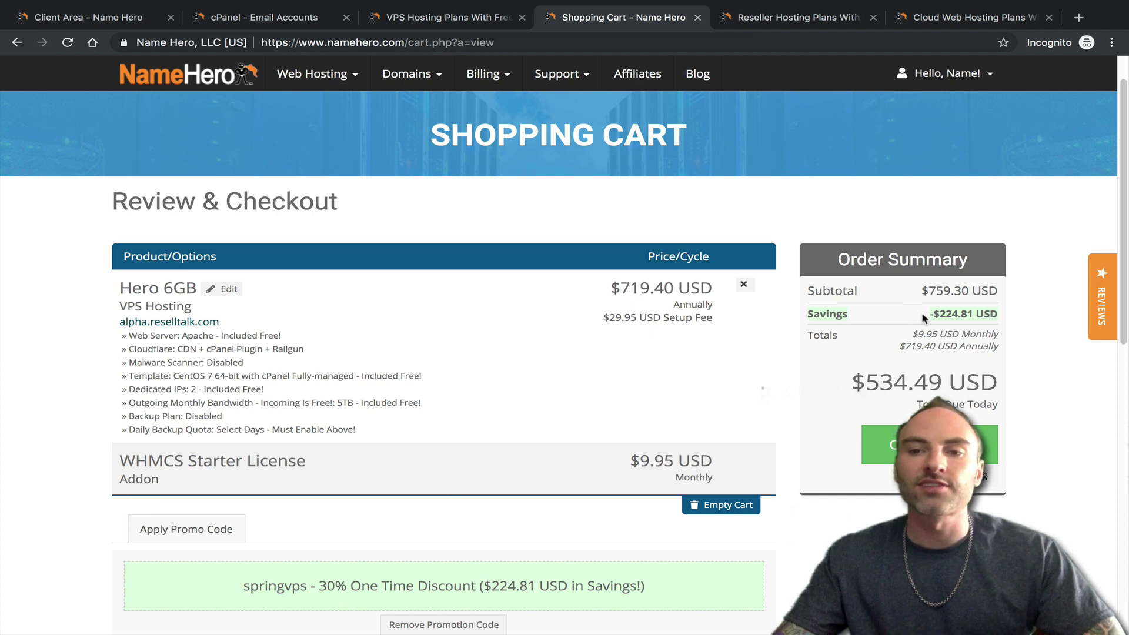
- Check the -$224.81 USD savings and the $534.49 USD total due today
{"action": "left_click_drag", "start_coordinate": [921, 314], "coordinate": [998, 313]}
{"action": "left_click", "coordinate": [988, 314]}
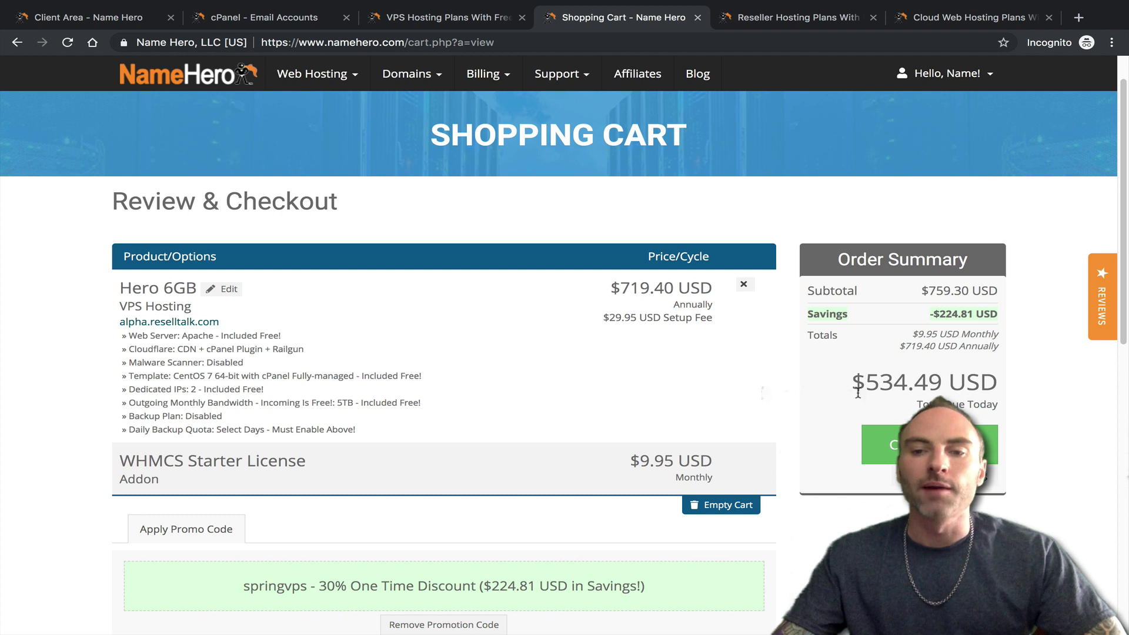
{"action": "left_click_drag", "start_coordinate": [850, 382], "coordinate": [1003, 385]}
{"action": "left_click", "coordinate": [972, 402]}
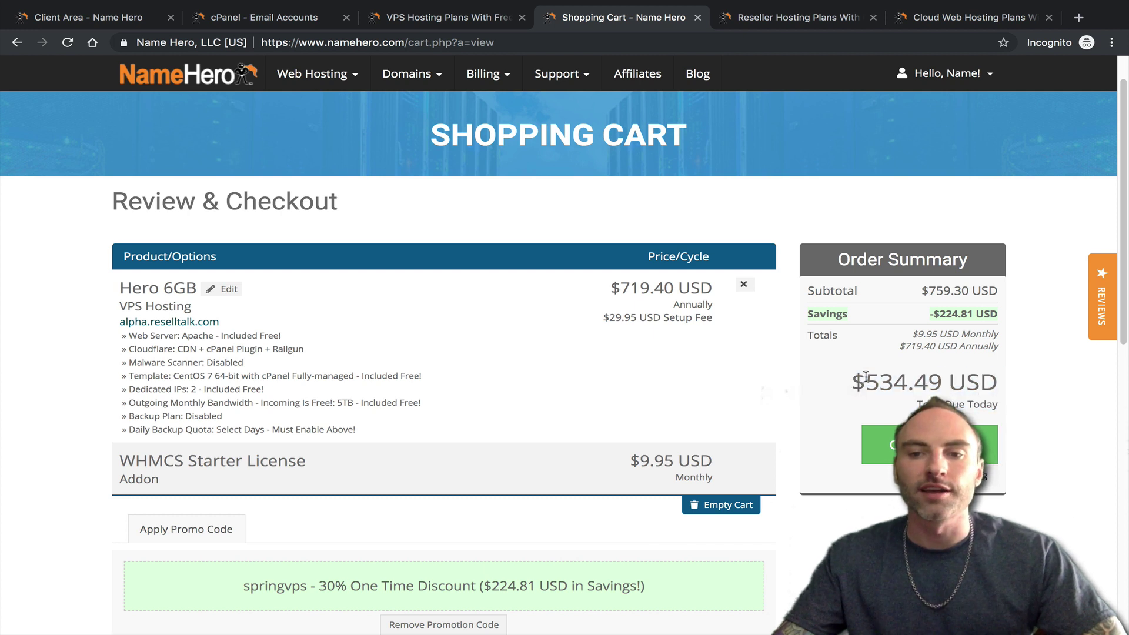
{"action": "left_click_drag", "start_coordinate": [850, 382], "coordinate": [1000, 385]}
{"action": "left_click", "coordinate": [1000, 385]}
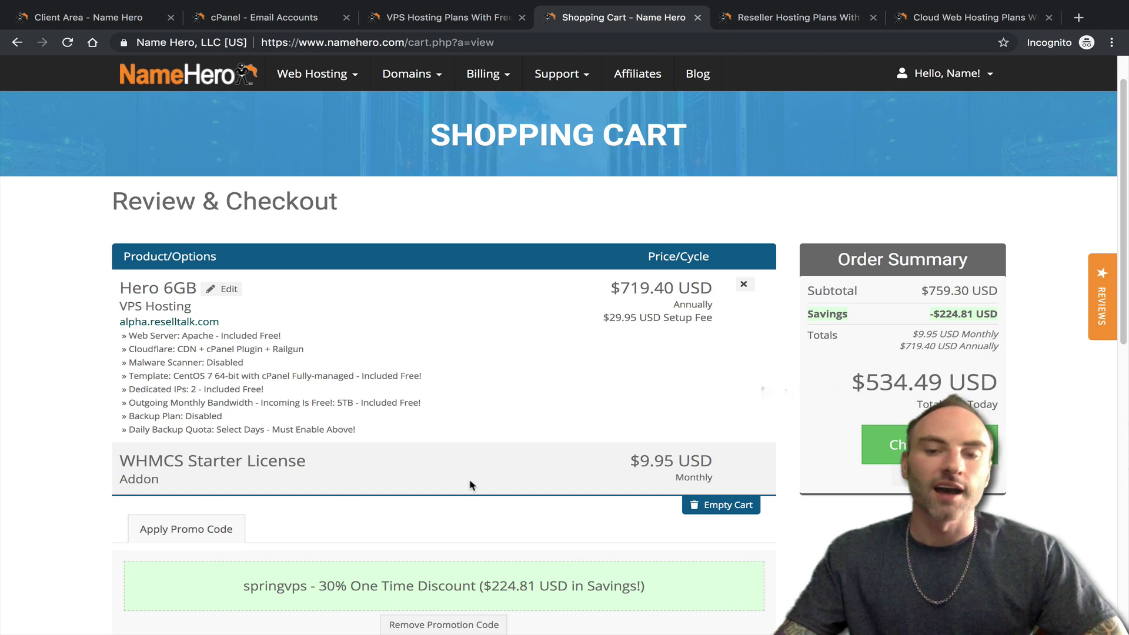
{"action": "scroll", "coordinate": [639, 508], "scroll_direction": "down", "scroll_amount": 2}
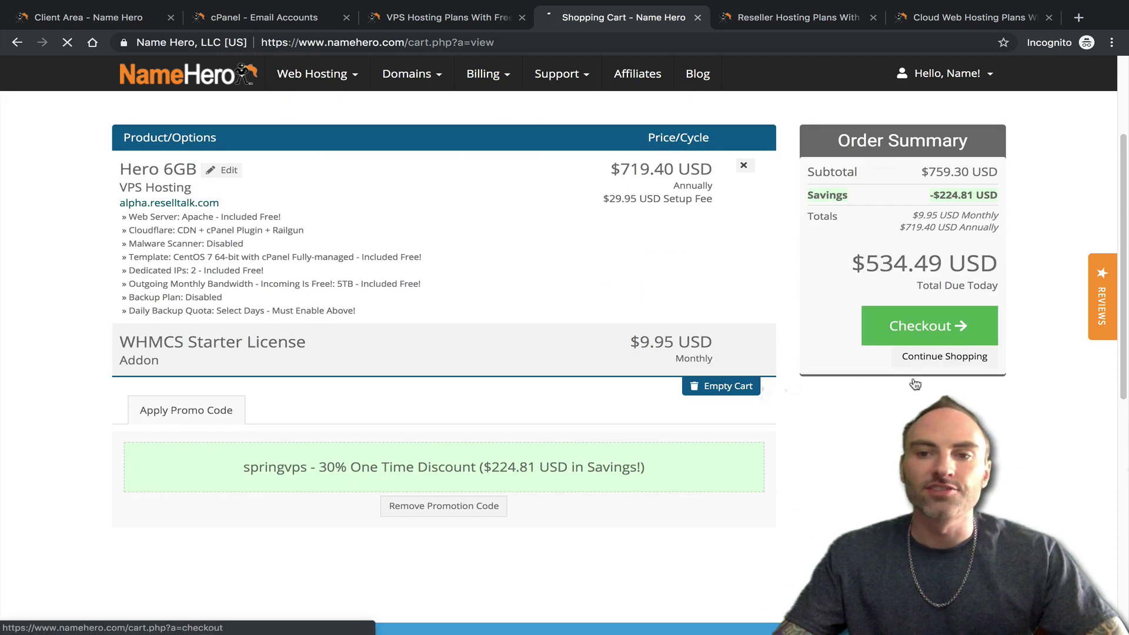
- Proceed to checkout, select Coinbase as the payment method and agree to the terms of service
{"action": "left_click", "coordinate": [957, 344]}
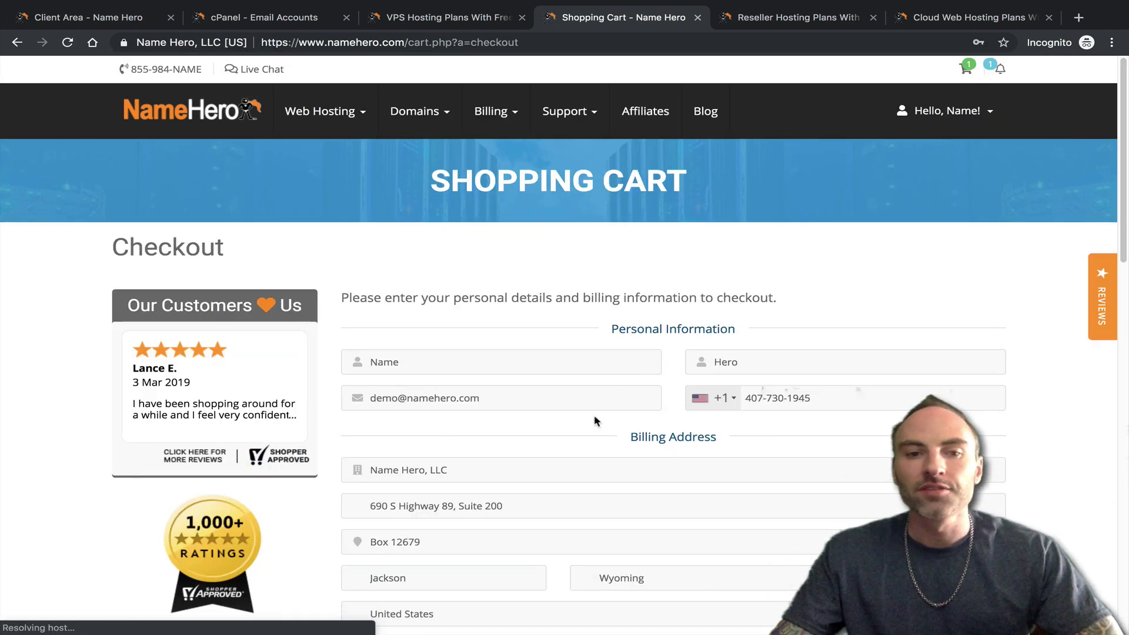
{"action": "scroll", "coordinate": [624, 351], "scroll_direction": "down", "scroll_amount": 2}
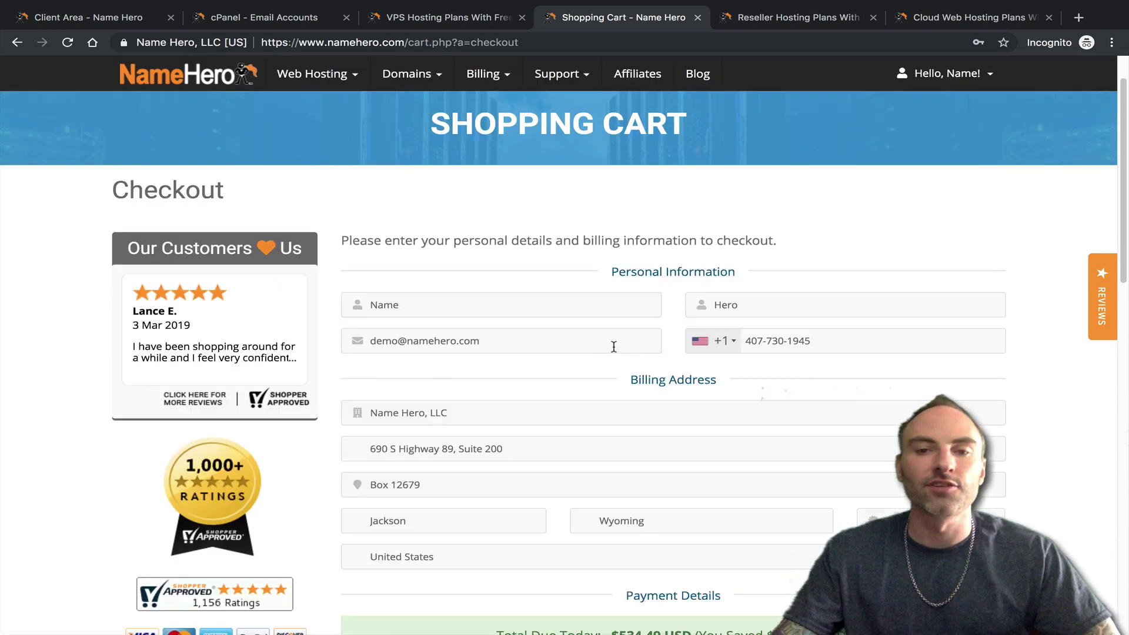
{"action": "scroll", "coordinate": [428, 365], "scroll_direction": "down", "scroll_amount": 5}
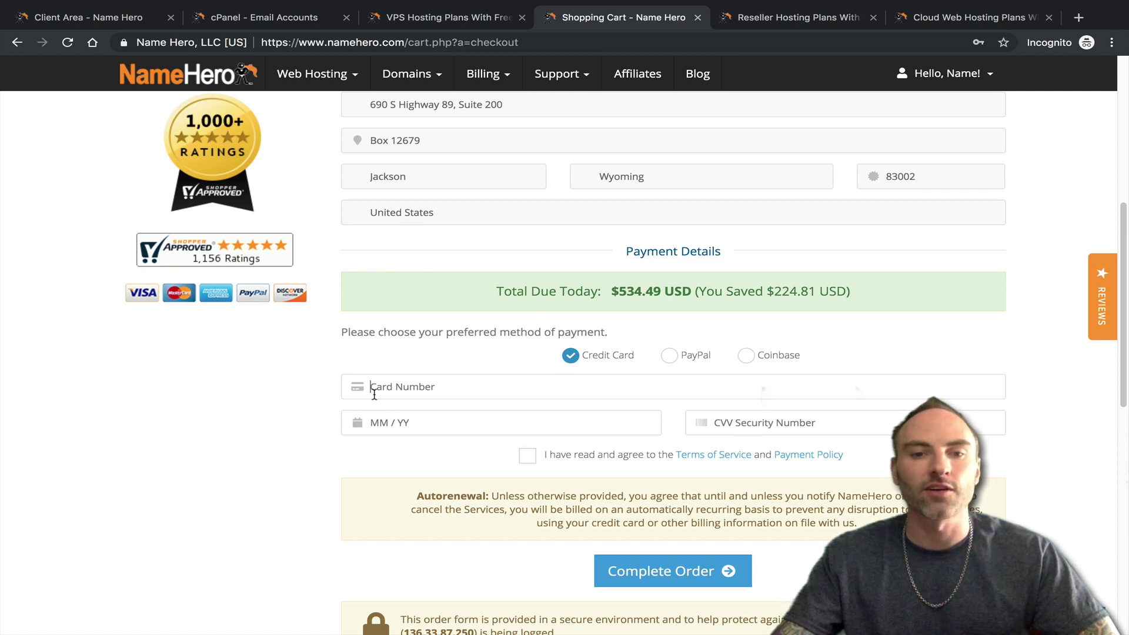
{"action": "left_click", "coordinate": [671, 355]}
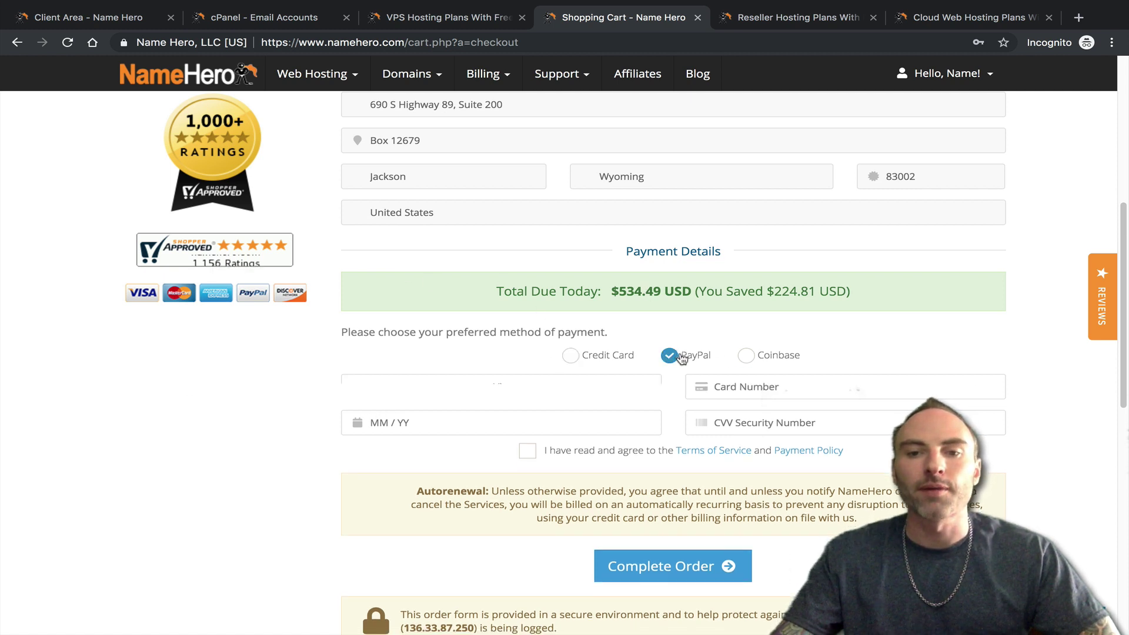
{"action": "left_click", "coordinate": [753, 355]}
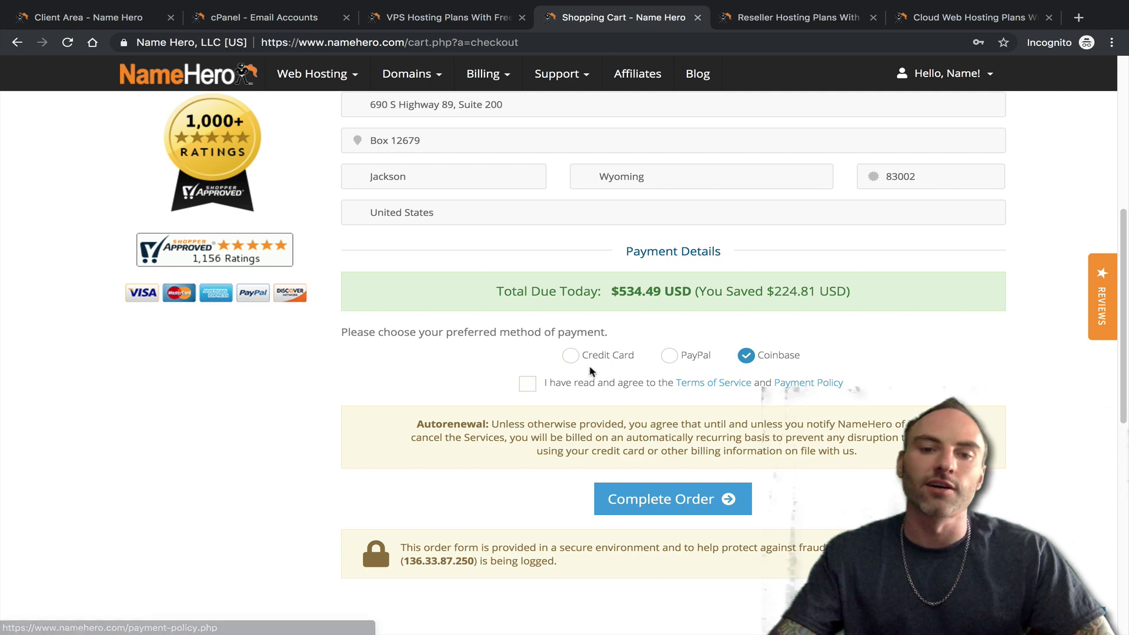
{"action": "left_click", "coordinate": [526, 383]}
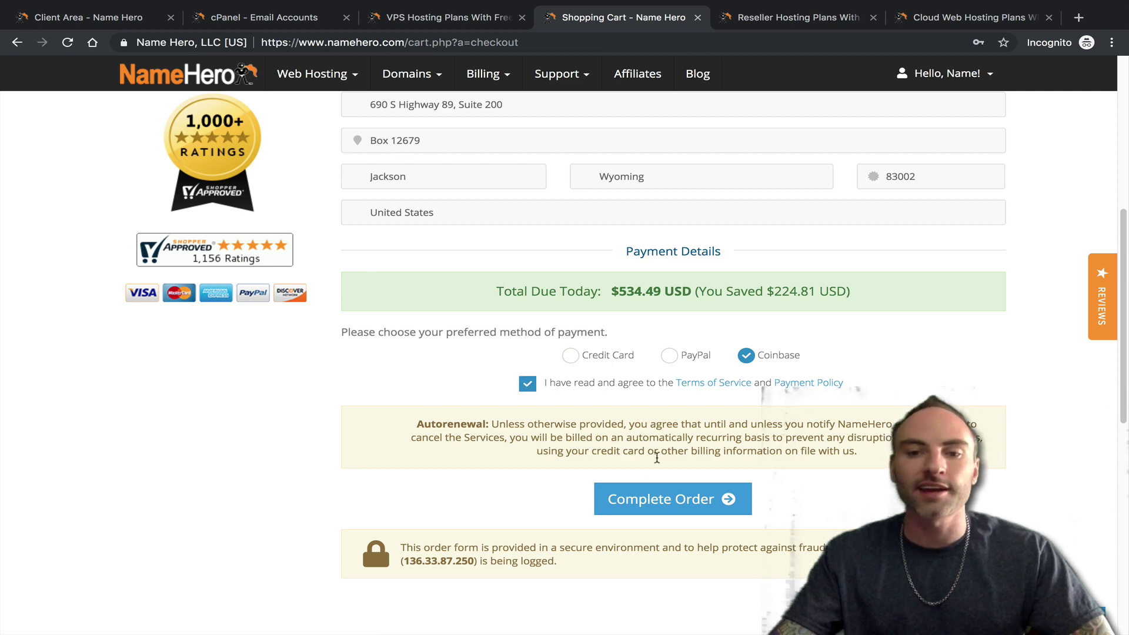
{"action": "scroll", "coordinate": [441, 488], "scroll_direction": "up", "scroll_amount": 7}
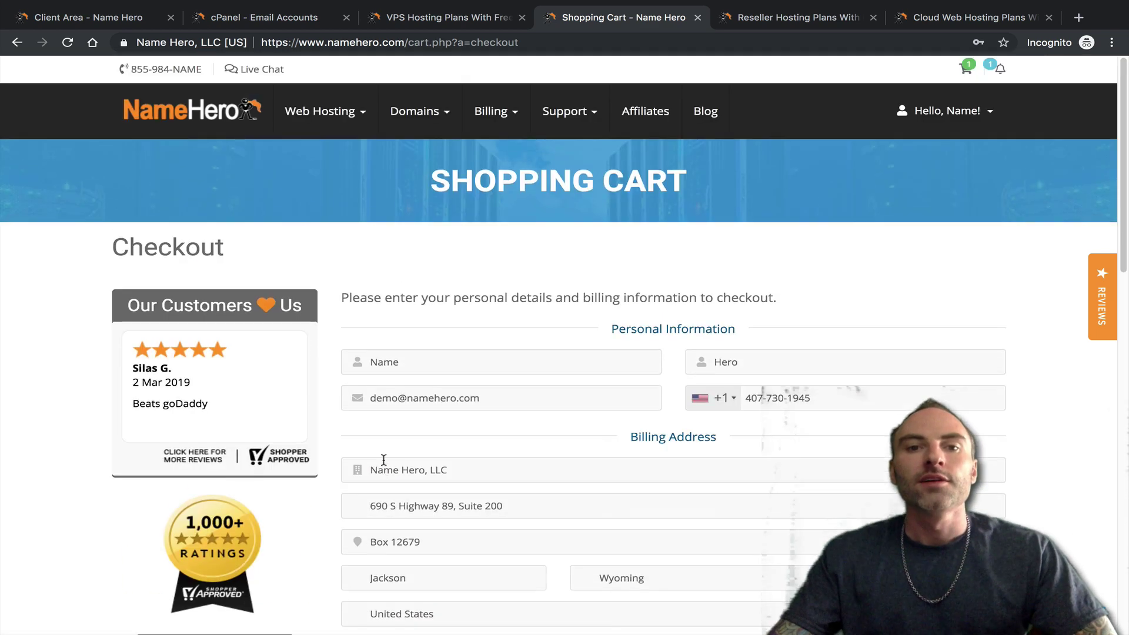
{"action": "scroll", "coordinate": [383, 459], "scroll_direction": "down", "scroll_amount": 7}
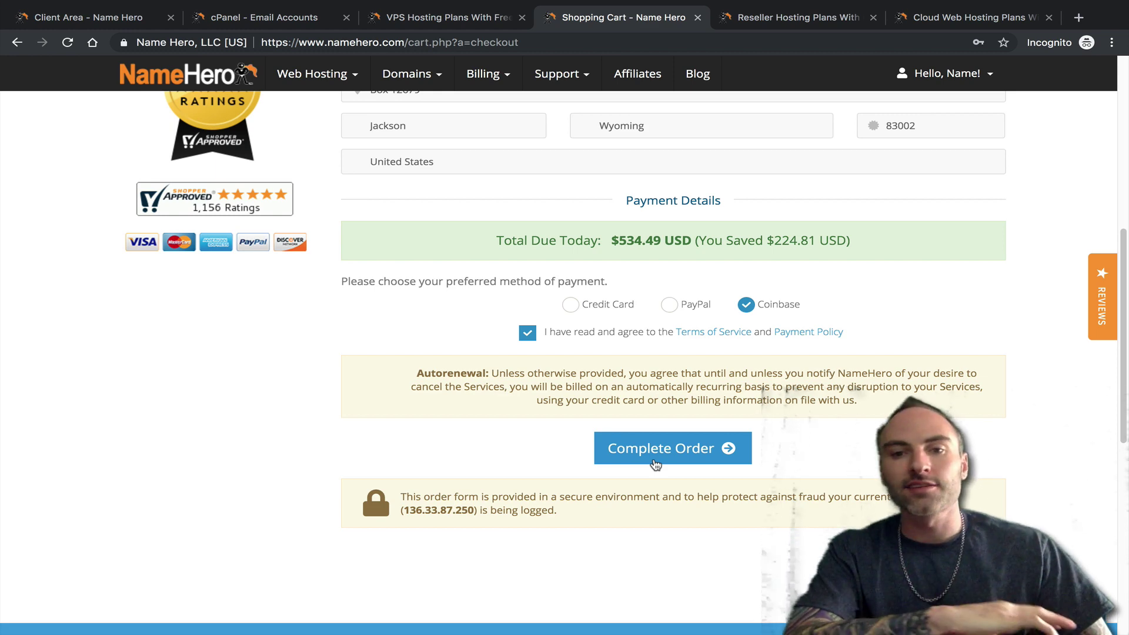
{"action": "scroll", "coordinate": [327, 323], "scroll_direction": "up", "scroll_amount": 6}
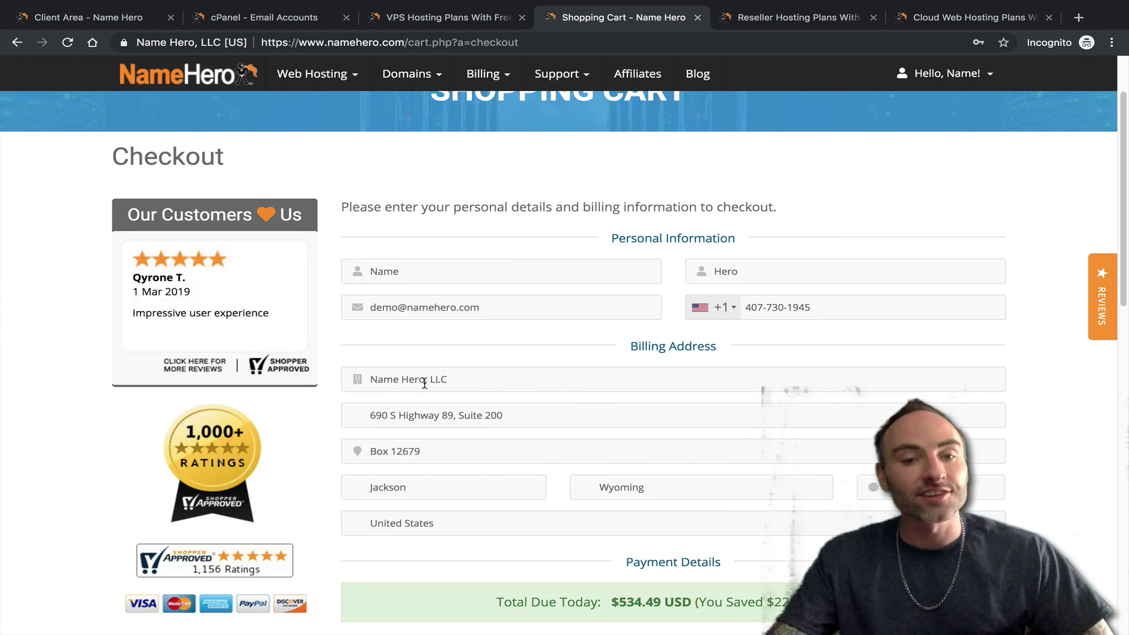
{"action": "scroll", "coordinate": [430, 379], "scroll_direction": "down", "scroll_amount": 4}
{"action": "scroll", "coordinate": [379, 512], "scroll_direction": "up", "scroll_amount": 5}
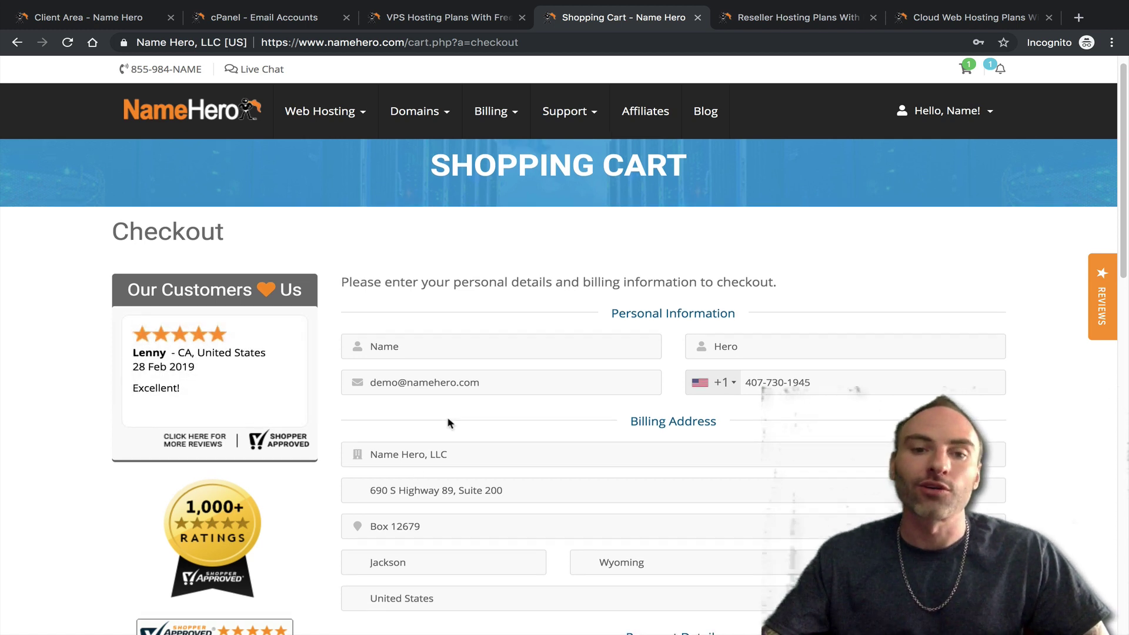
{"action": "scroll", "coordinate": [448, 424], "scroll_direction": "up", "scroll_amount": 1}
{"action": "scroll", "coordinate": [570, 241], "scroll_direction": "down", "scroll_amount": 1}
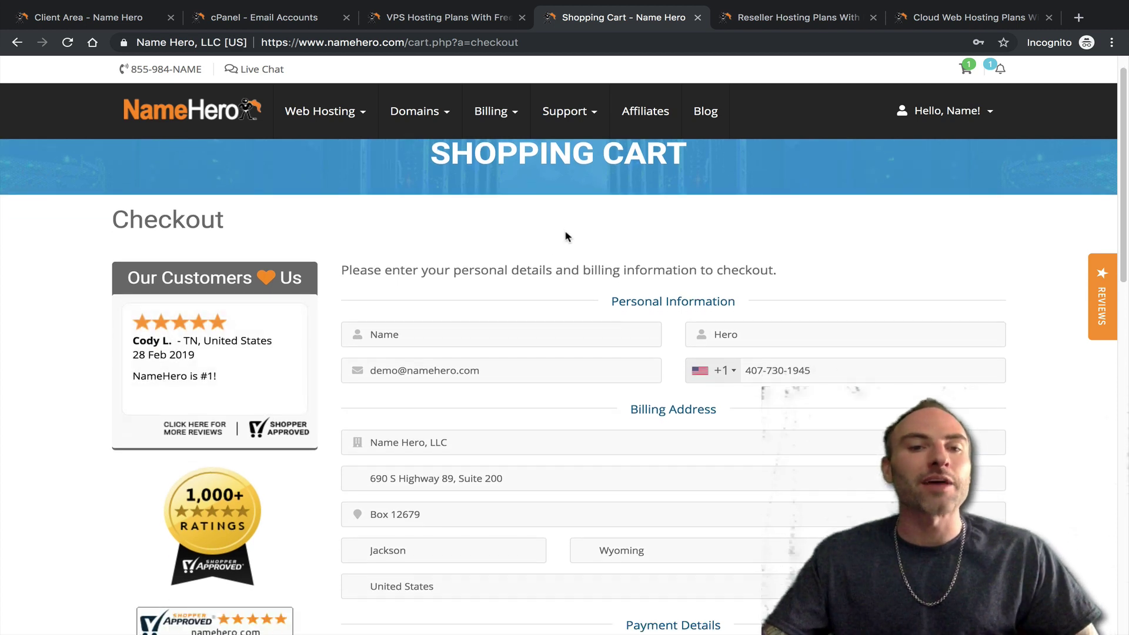
{"action": "scroll", "coordinate": [523, 268], "scroll_direction": "up", "scroll_amount": 1}
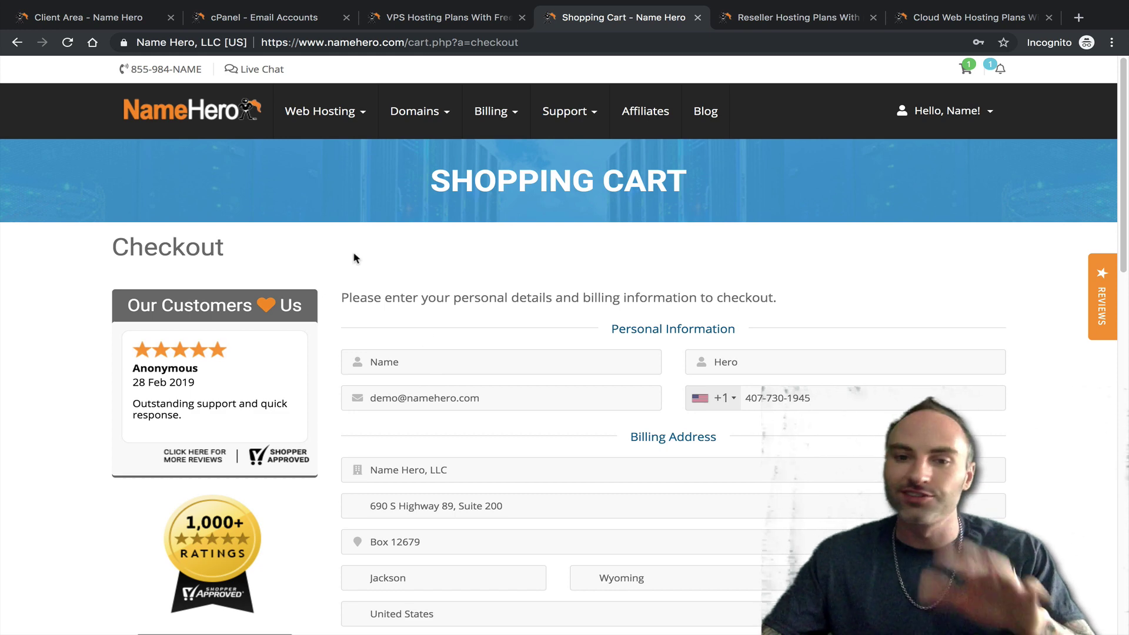
{"action": "scroll", "coordinate": [469, 424], "scroll_direction": "down", "scroll_amount": 4}
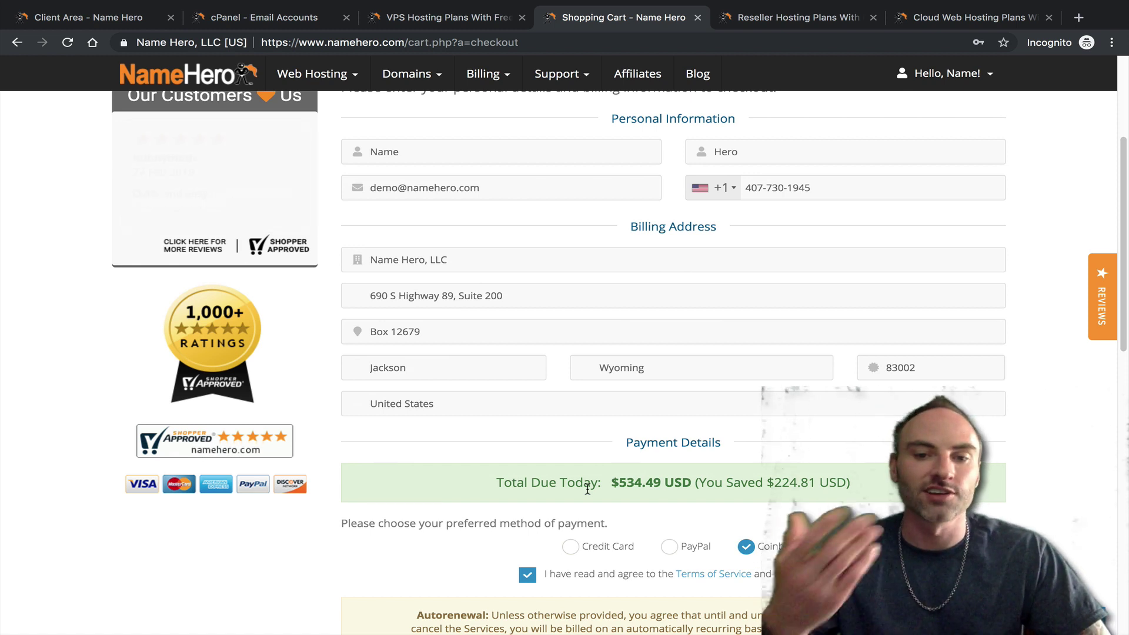
{"action": "scroll", "coordinate": [560, 486], "scroll_direction": "down", "scroll_amount": 1}
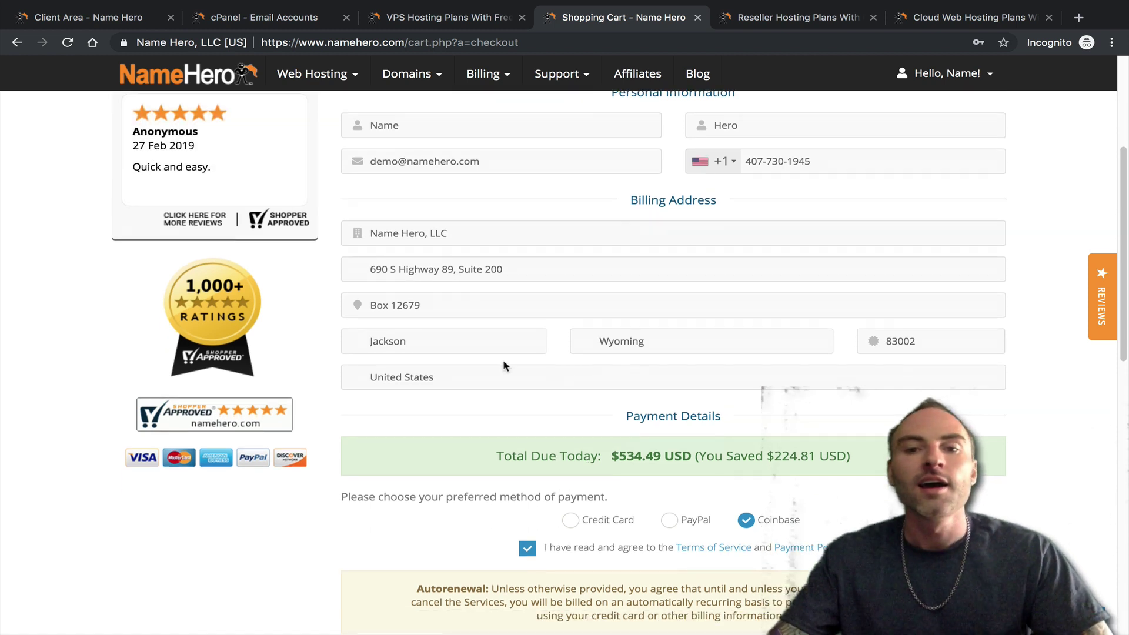
{"action": "scroll", "coordinate": [449, 411], "scroll_direction": "up", "scroll_amount": 3}
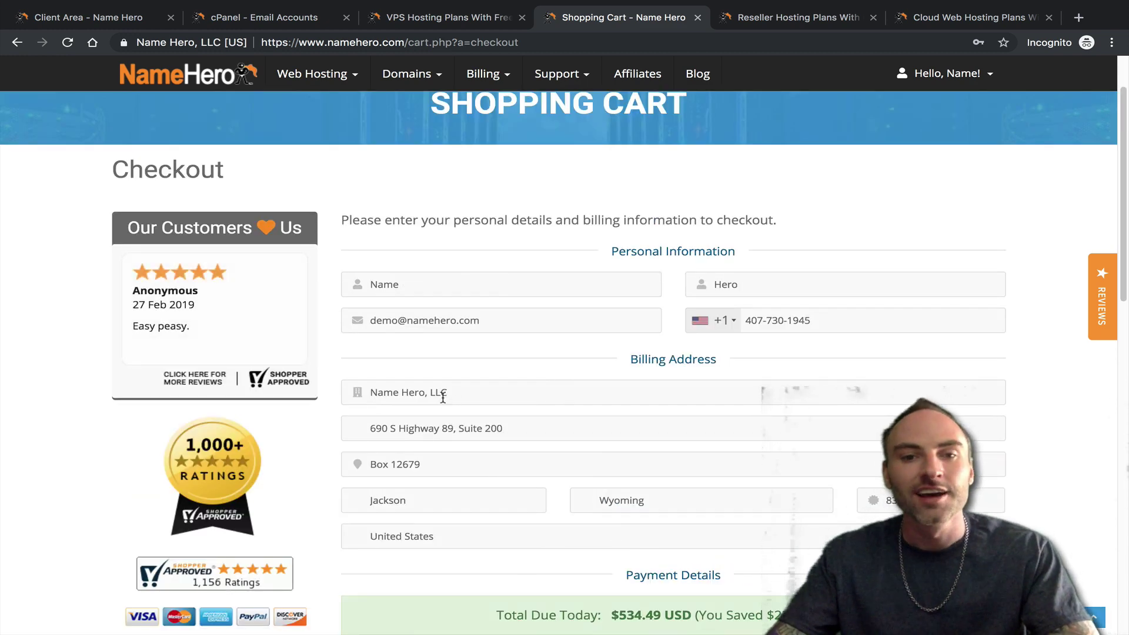
{"action": "scroll", "coordinate": [323, 403], "scroll_direction": "up", "scroll_amount": 2}
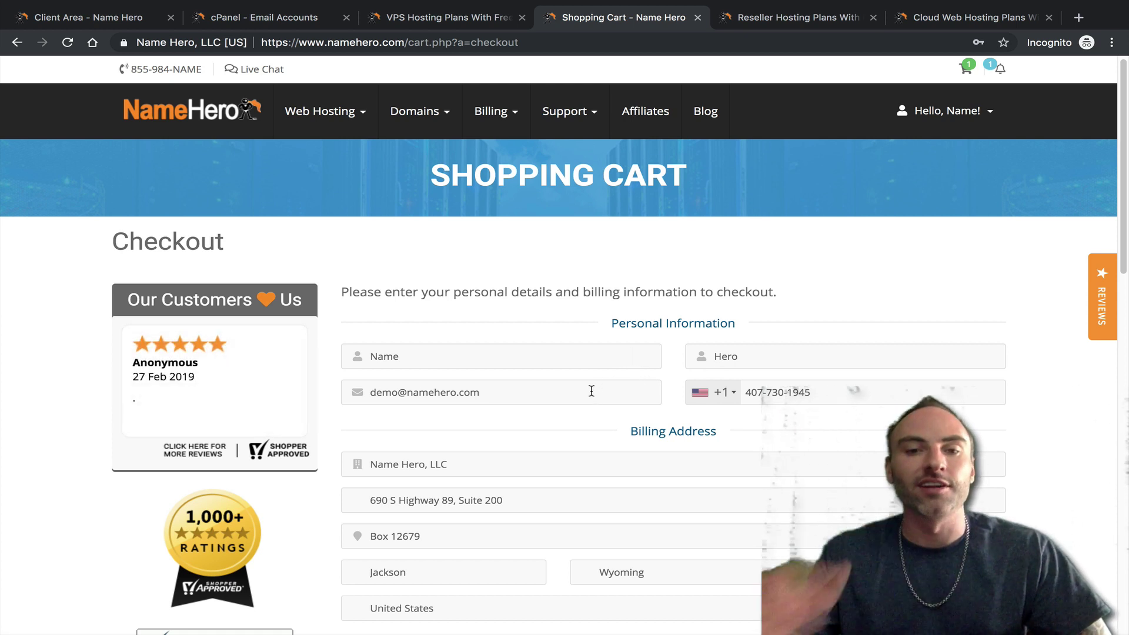
{"action": "scroll", "coordinate": [595, 379], "scroll_direction": "down", "scroll_amount": 6}
{"action": "scroll", "coordinate": [593, 330], "scroll_direction": "up", "scroll_amount": 4}
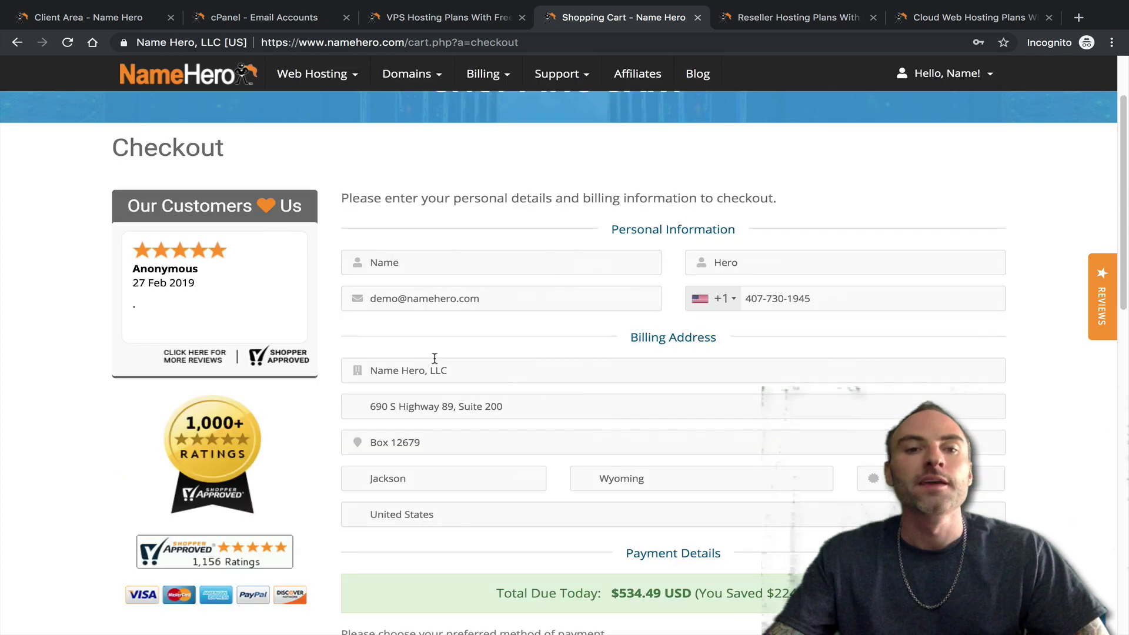
{"action": "scroll", "coordinate": [91, 225], "scroll_direction": "up", "scroll_amount": 3}
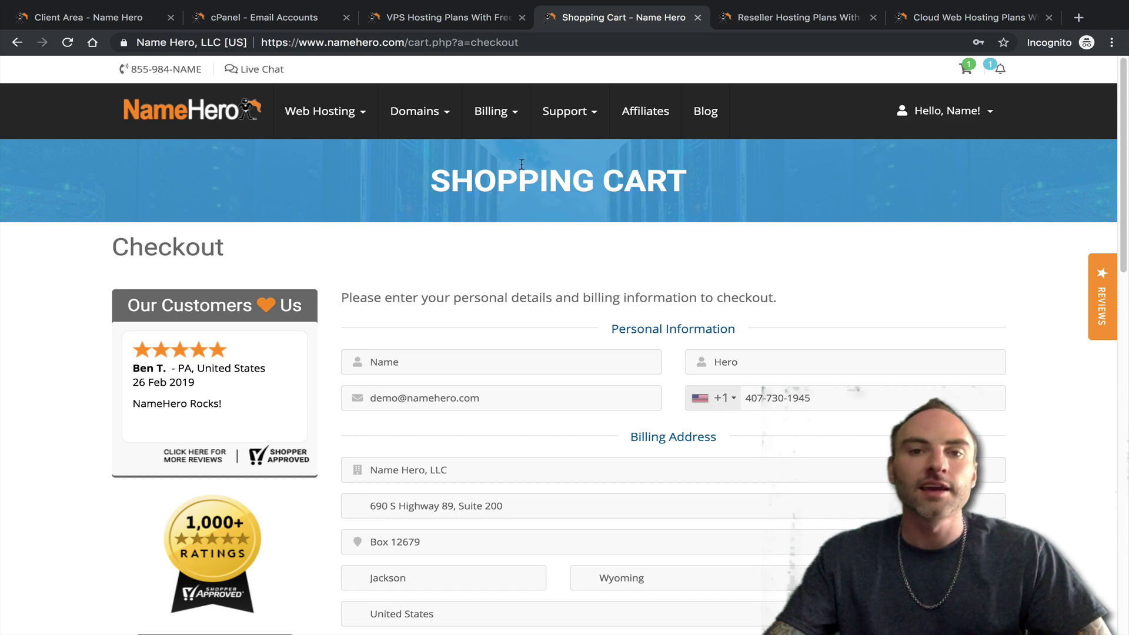
- Start a new support ticket in the Migrations department for the Startup Hero reseller service
{"action": "left_click", "coordinate": [569, 112]}
{"action": "left_click", "coordinate": [571, 215]}
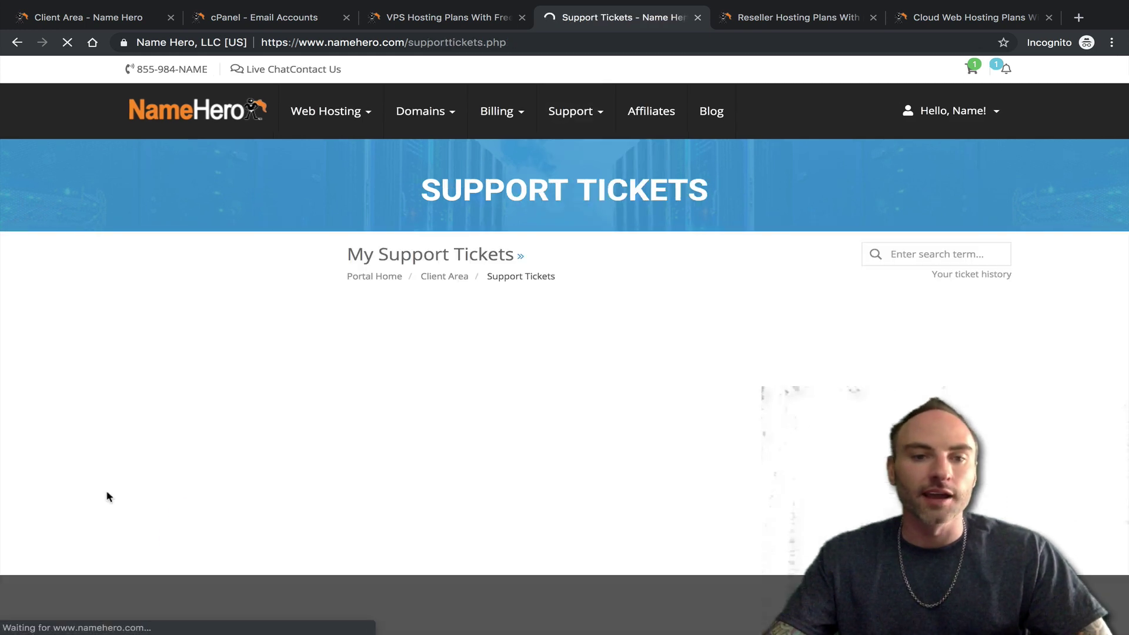
{"action": "left_click", "coordinate": [168, 394]}
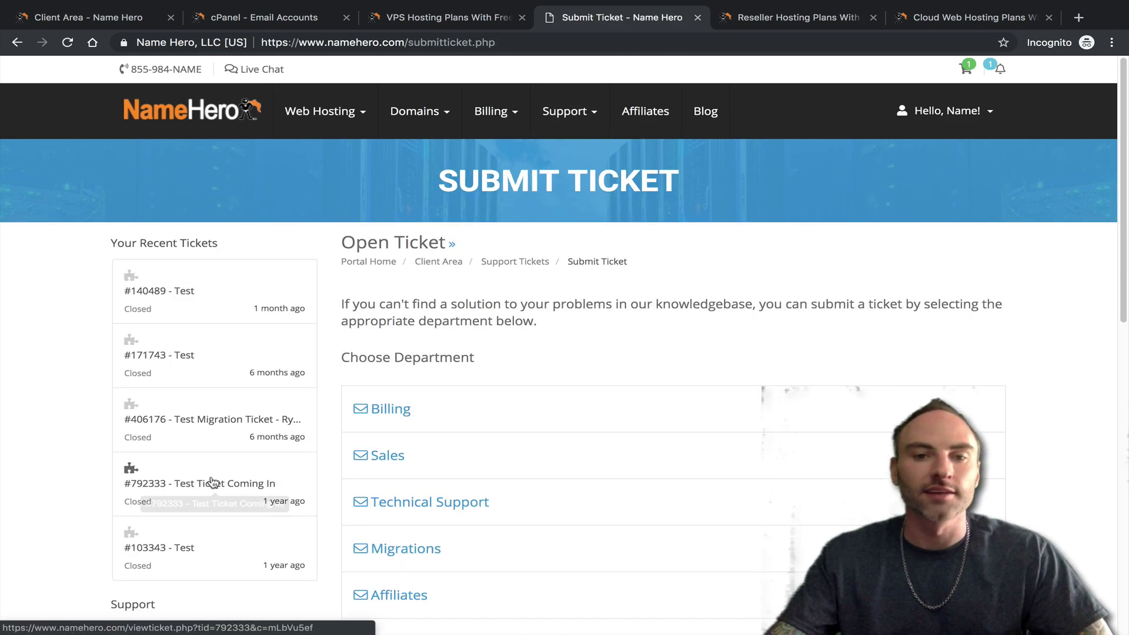
{"action": "left_click", "coordinate": [418, 553]}
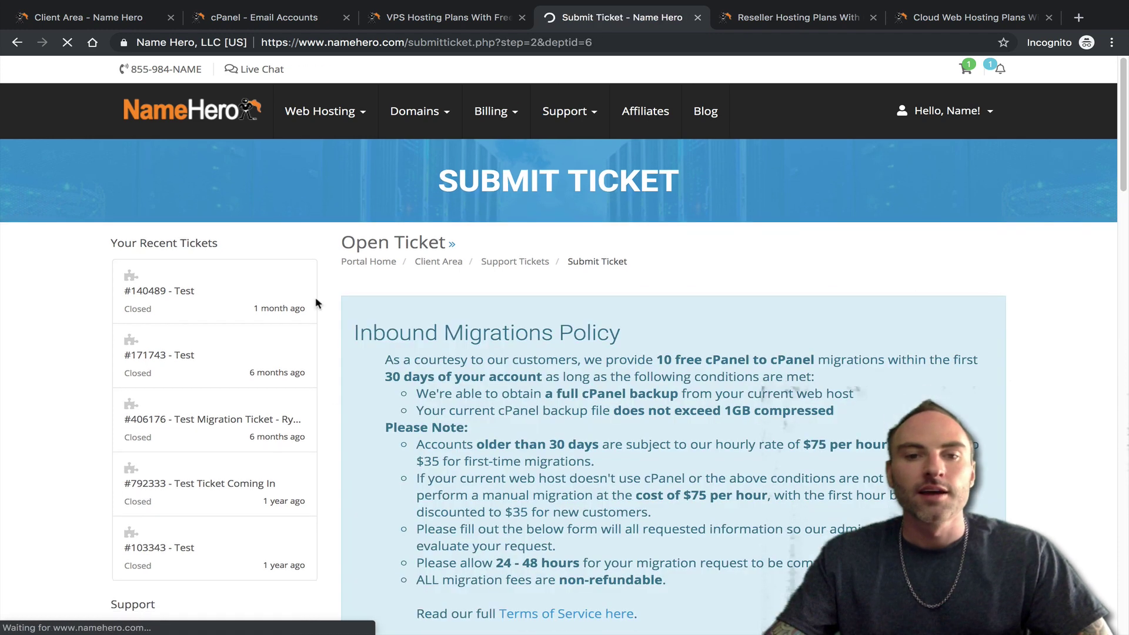
{"action": "scroll", "coordinate": [504, 321], "scroll_direction": "down", "scroll_amount": 8}
{"action": "scroll", "coordinate": [553, 306], "scroll_direction": "up", "scroll_amount": 1}
{"action": "left_click", "coordinate": [604, 344]}
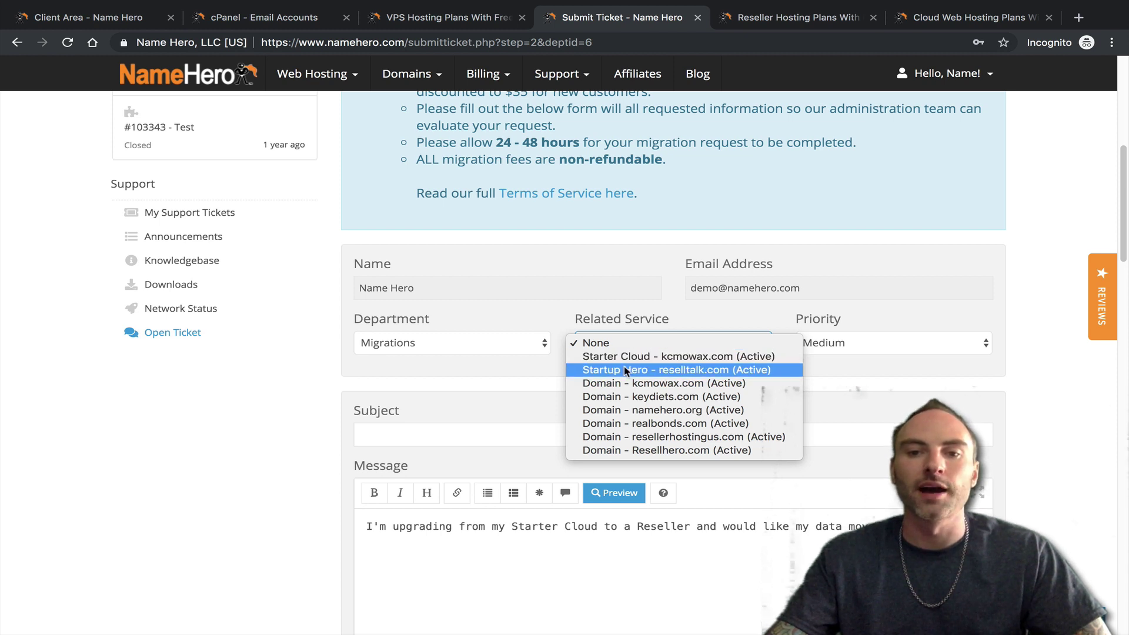
{"action": "left_click", "coordinate": [622, 370]}
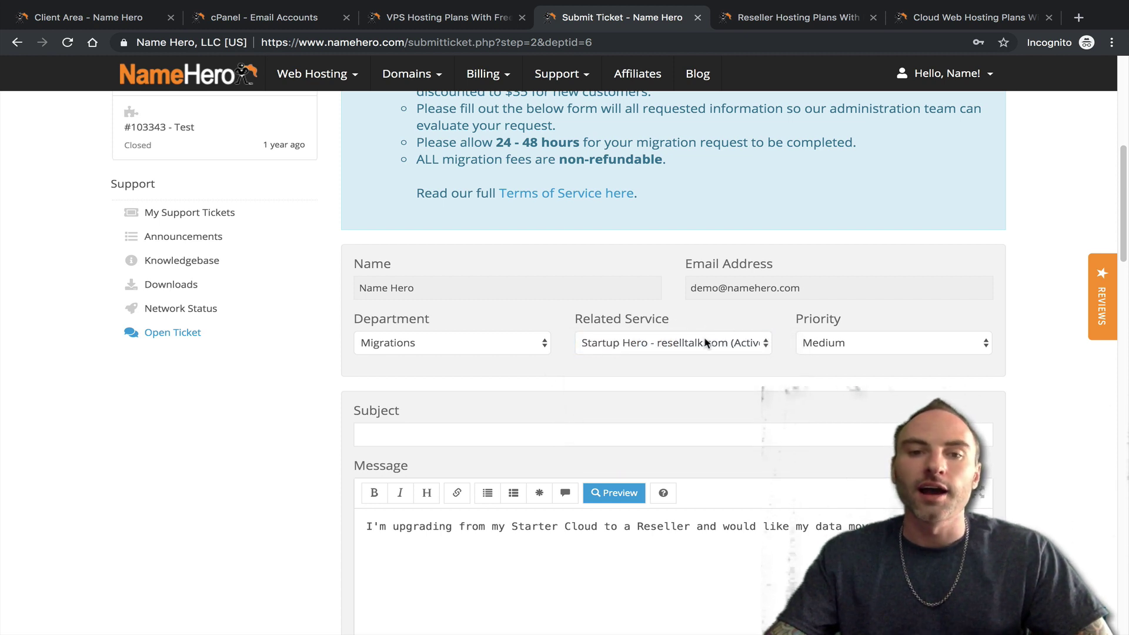
- Enter subject 'Migrate Reseller to New VPS' and a message asking to migrate to the new VPS
{"action": "scroll", "coordinate": [480, 388], "scroll_direction": "down", "scroll_amount": 2}
{"action": "left_click", "coordinate": [423, 355]}
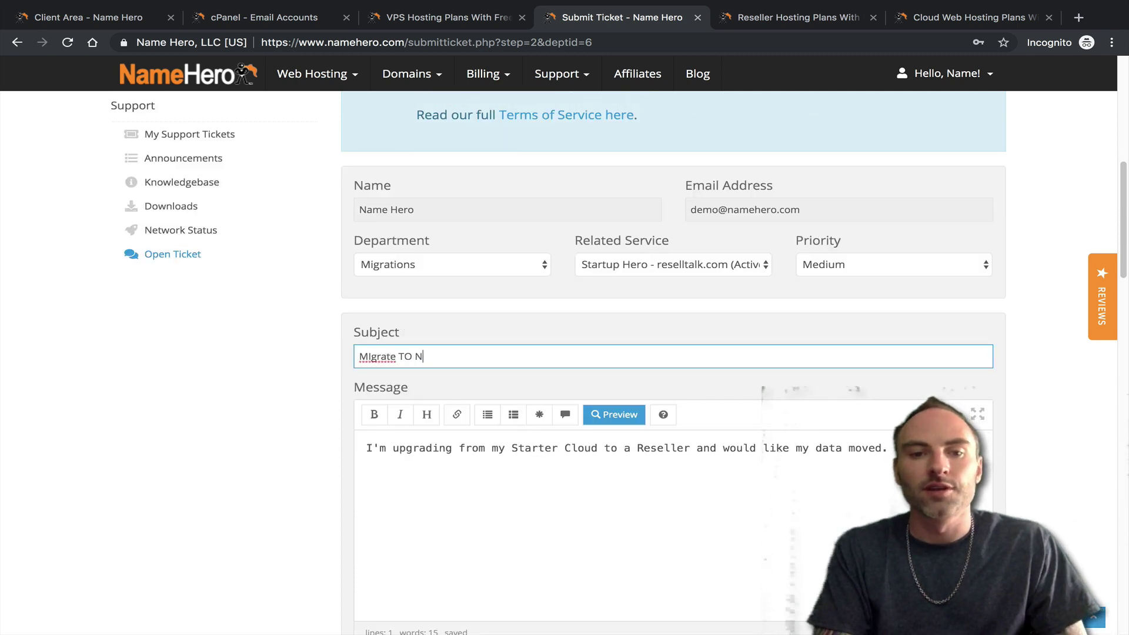
{"action": "key", "text": "ctrl+a"}
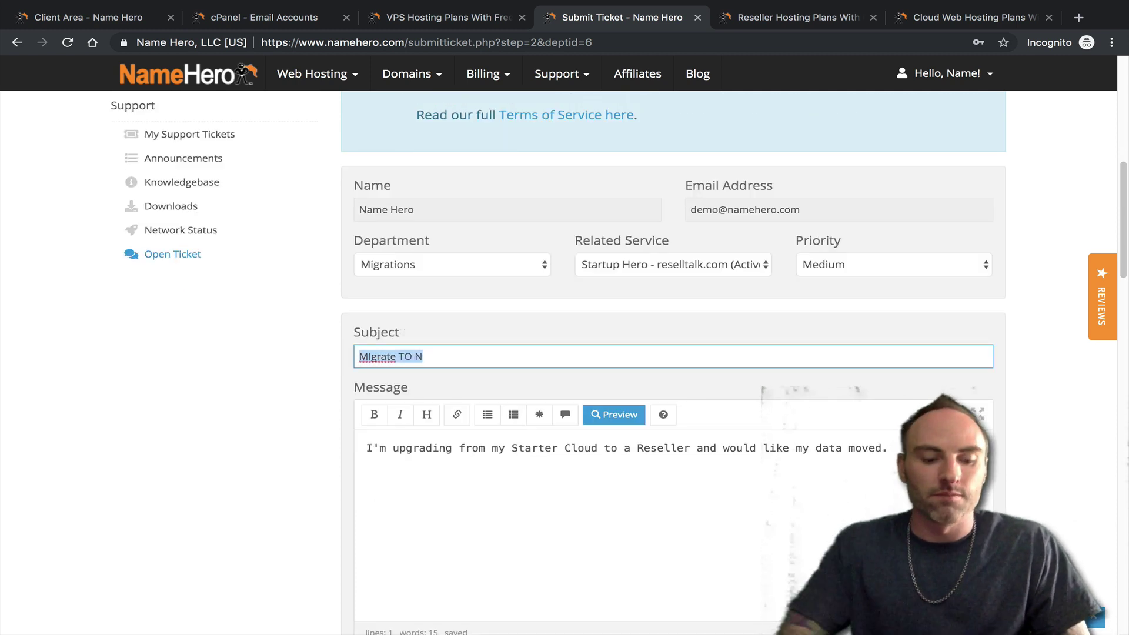
{"action": "type", "text": "Mig"}
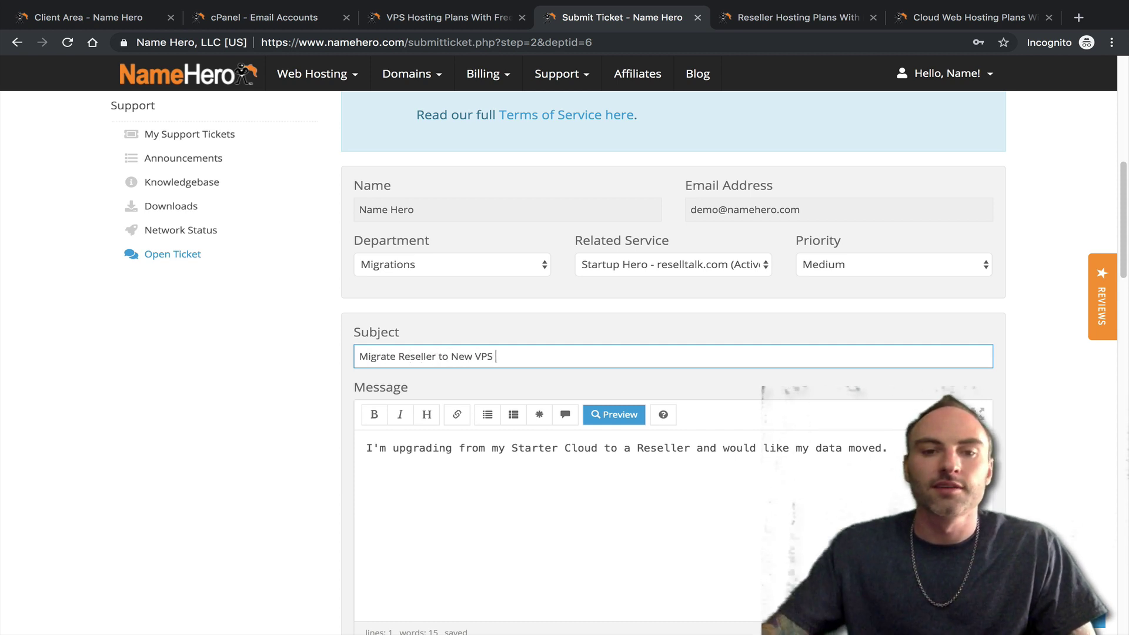
{"action": "left_click_drag", "start_coordinate": [892, 451], "coordinate": [77, 452]}
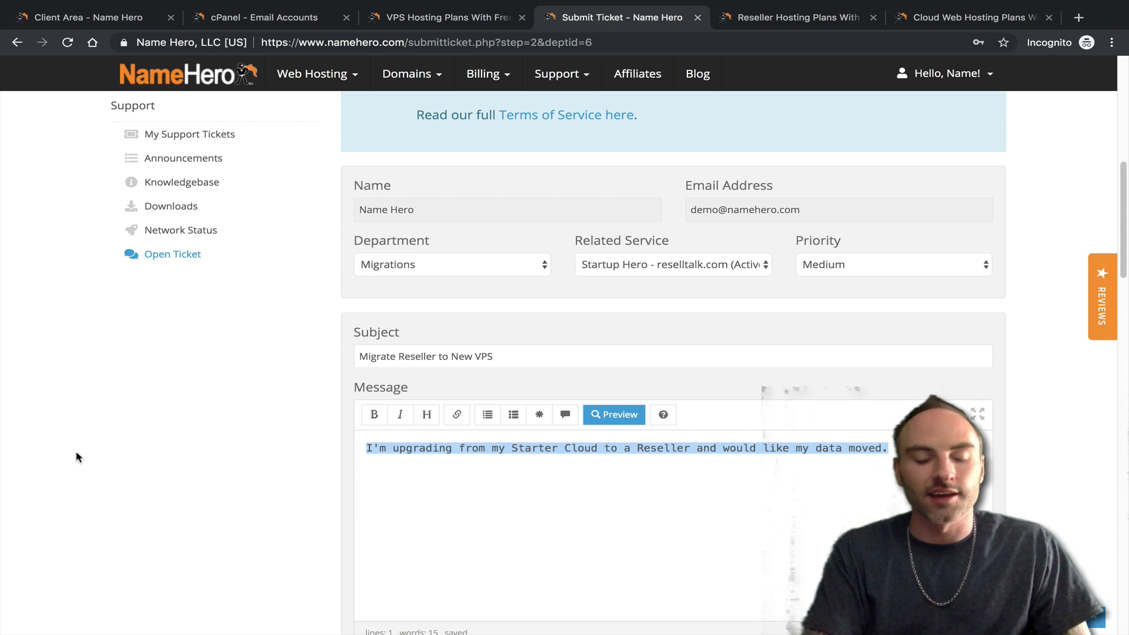
{"action": "type", "text": "I've purc"}
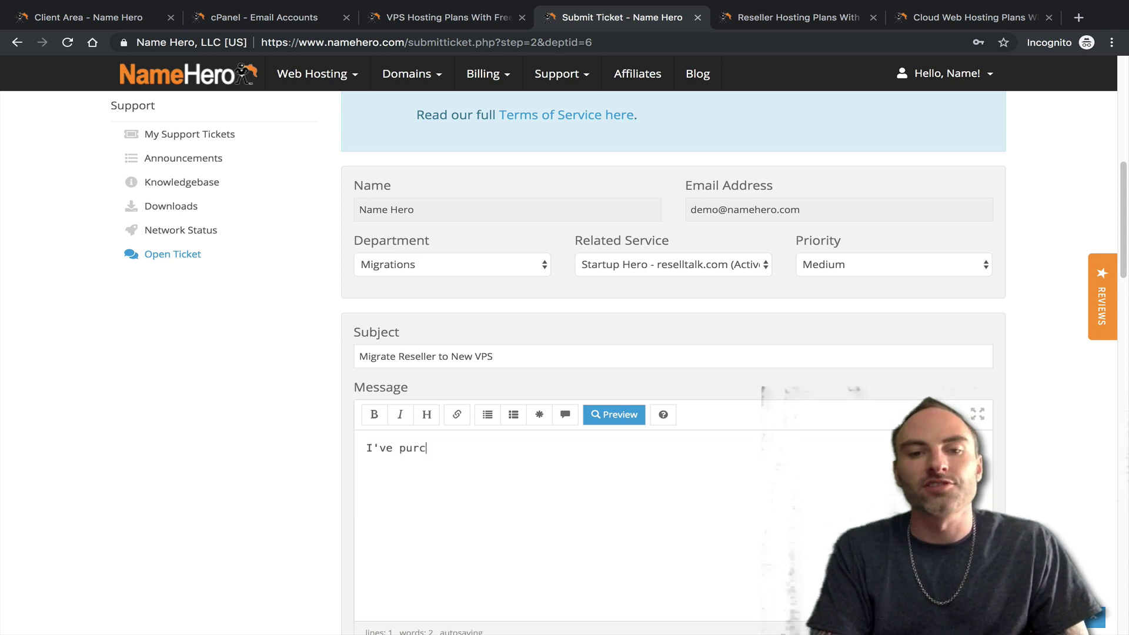
{"action": "type", "text": "hased a new VPS and w"}
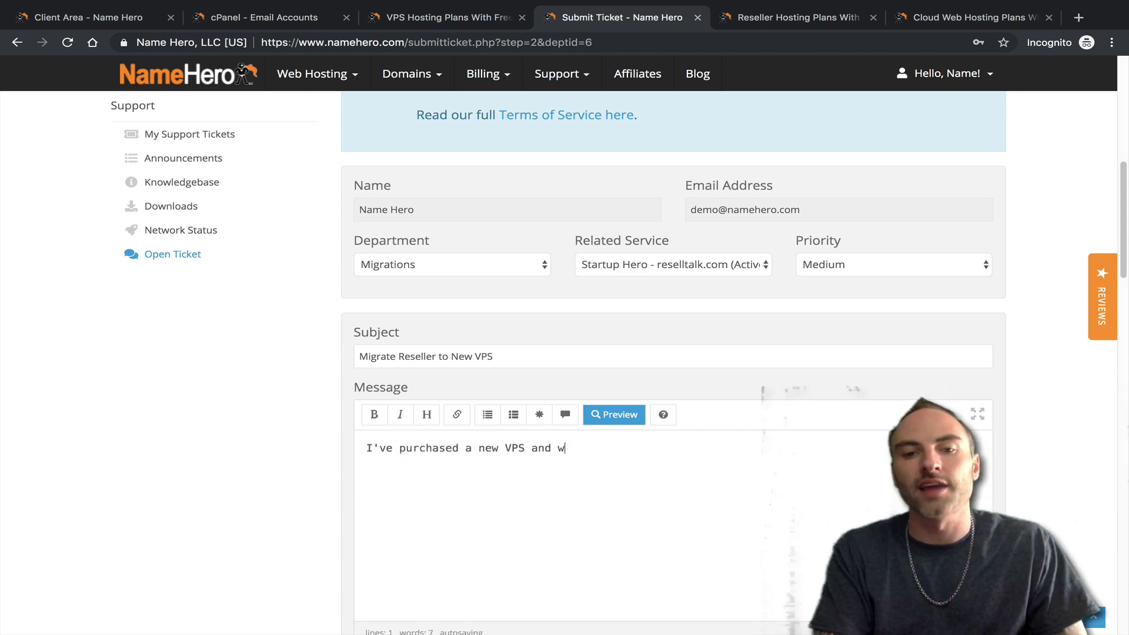
{"action": "type", "text": "ould like to mgirate my Reseller to it."}
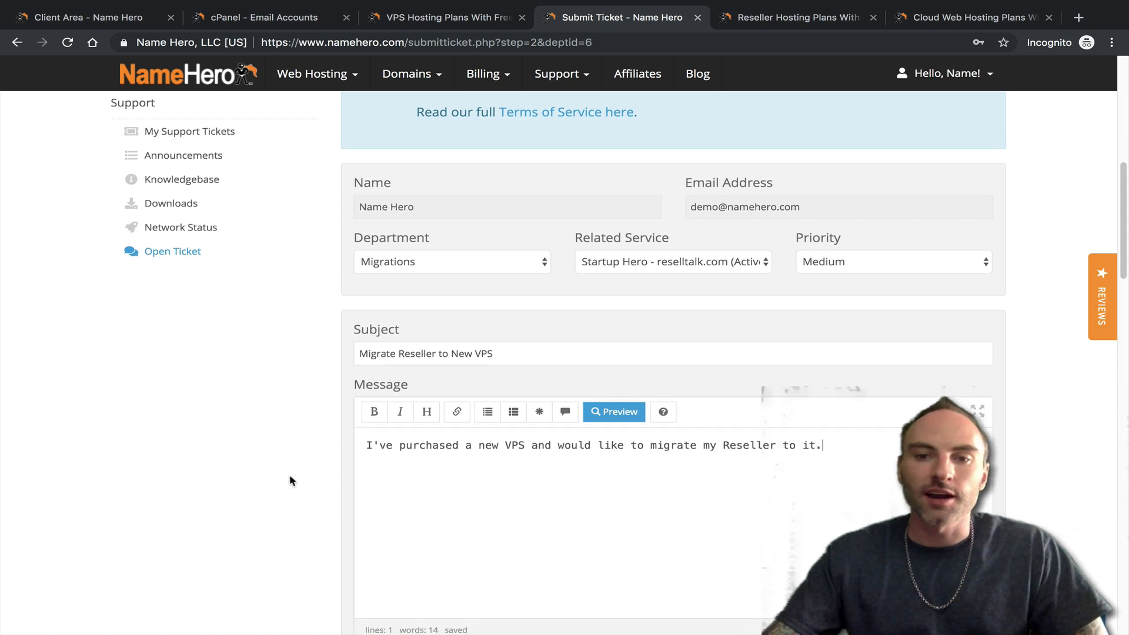
{"action": "scroll", "coordinate": [290, 479], "scroll_direction": "down", "scroll_amount": 7}
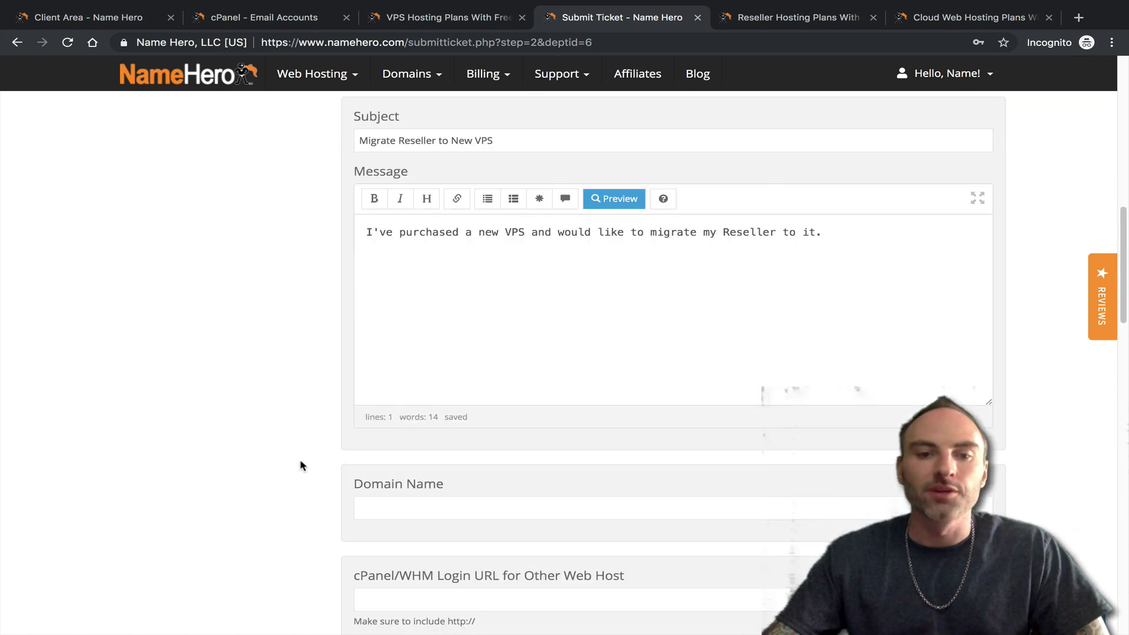
- Copy Reselltalk.com from the client area product page into the ticket's Domain Name field
{"action": "left_click", "coordinate": [410, 295]}
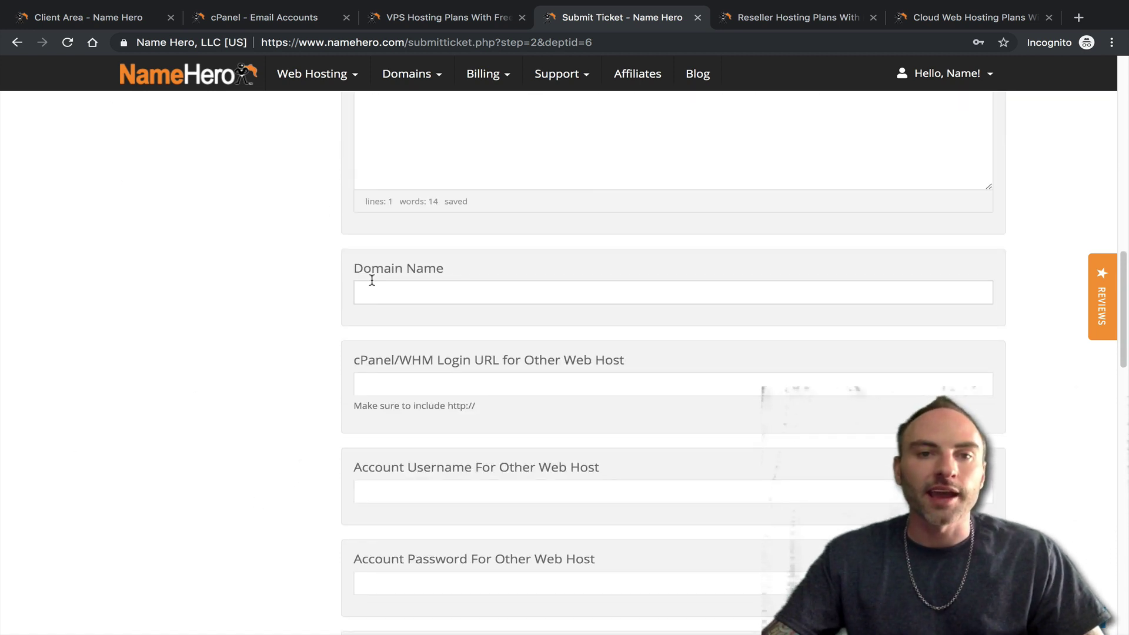
{"action": "left_click_drag", "start_coordinate": [117, 18], "coordinate": [324, 24]}
{"action": "double_click", "coordinate": [343, 216]}
{"action": "left_click", "coordinate": [441, 217]}
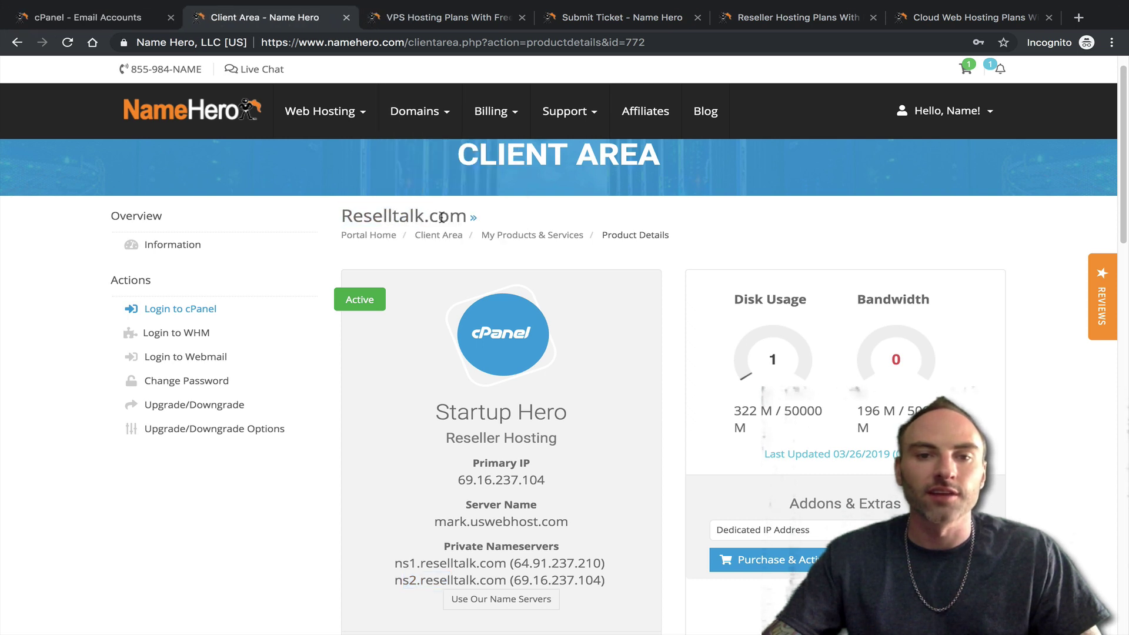
{"action": "left_click_drag", "start_coordinate": [459, 214], "coordinate": [343, 214]}
{"action": "right_click", "coordinate": [344, 216]}
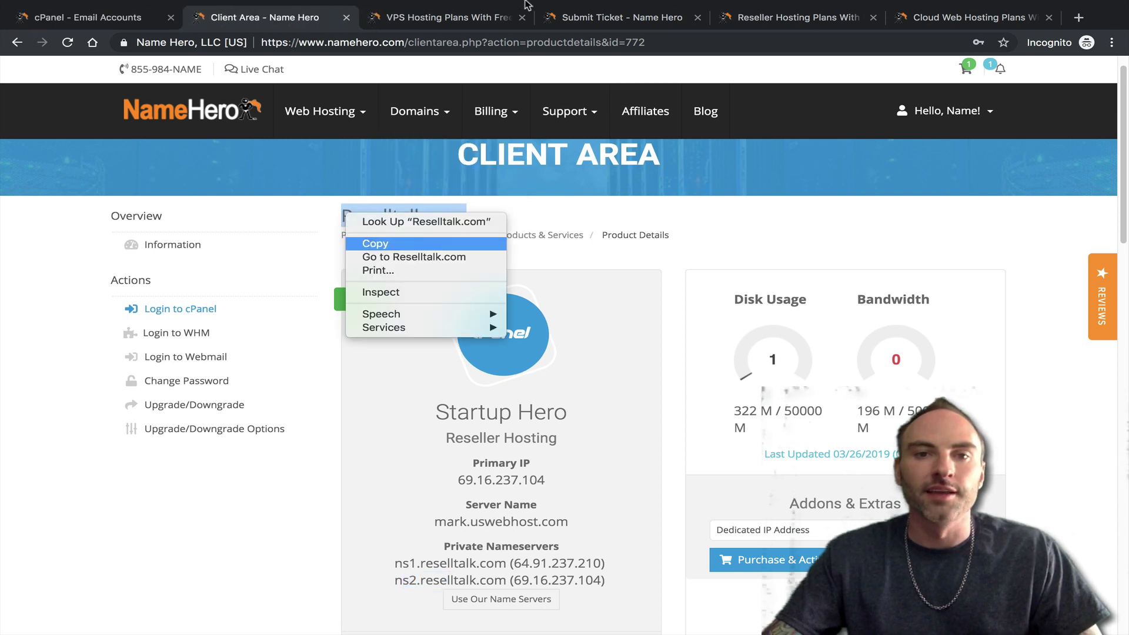
{"action": "left_click", "coordinate": [365, 244]}
{"action": "left_click_drag", "start_coordinate": [576, 17], "coordinate": [400, 18]}
{"action": "right_click", "coordinate": [422, 297]}
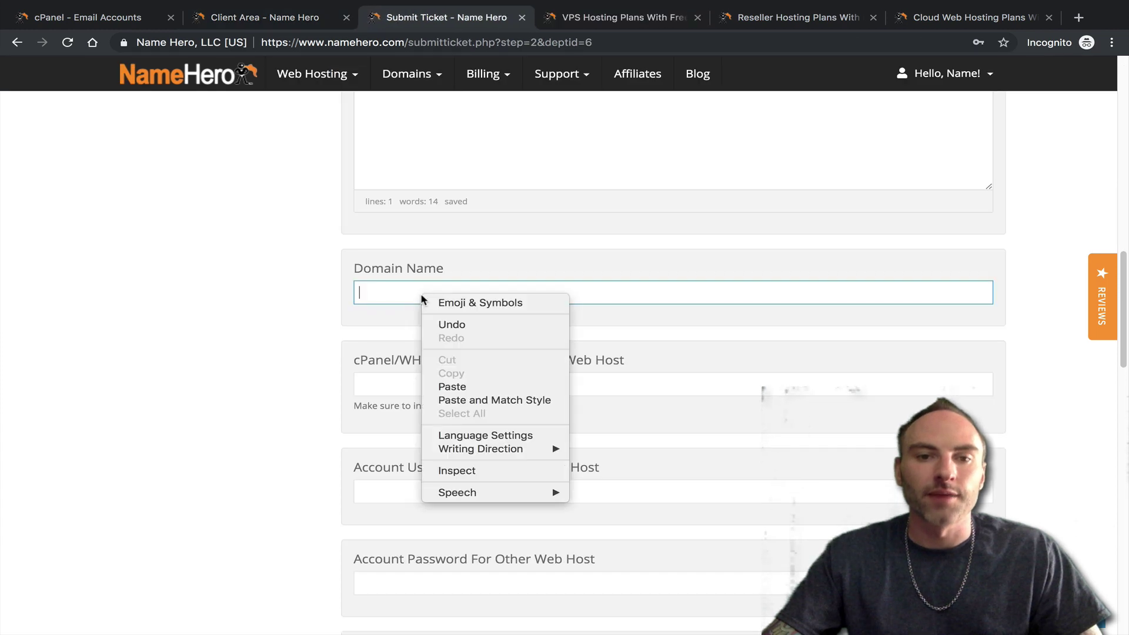
{"action": "left_click", "coordinate": [457, 385]}
- Paste the Login To Web Host Manager link into the cPanel/WHM Login URL field
{"action": "left_click", "coordinate": [482, 382]}
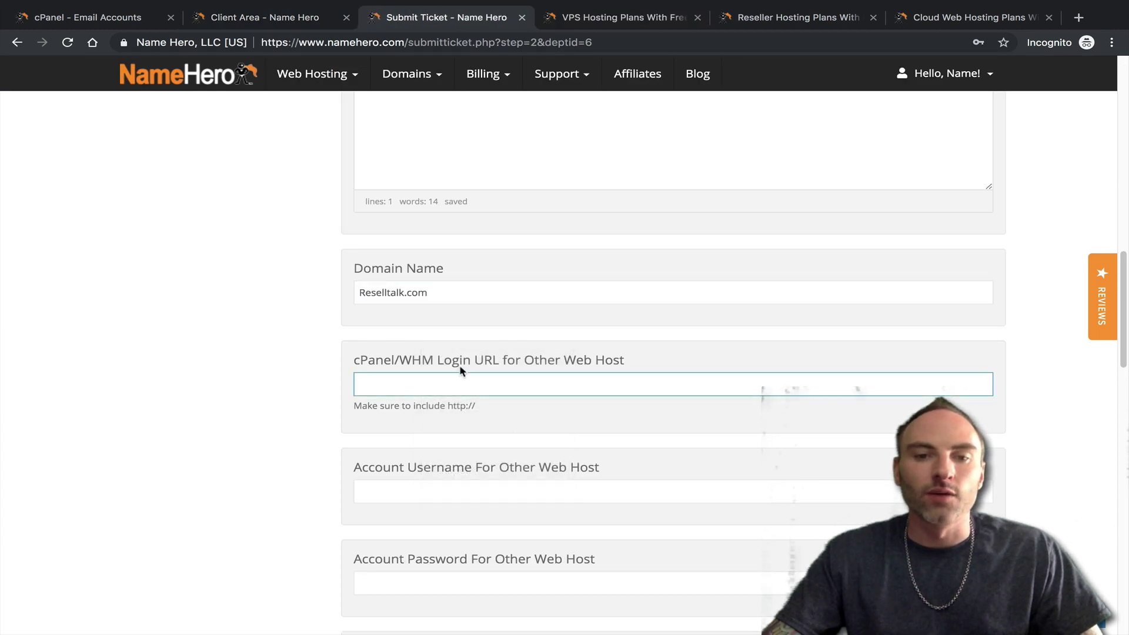
{"action": "left_click", "coordinate": [270, 17]}
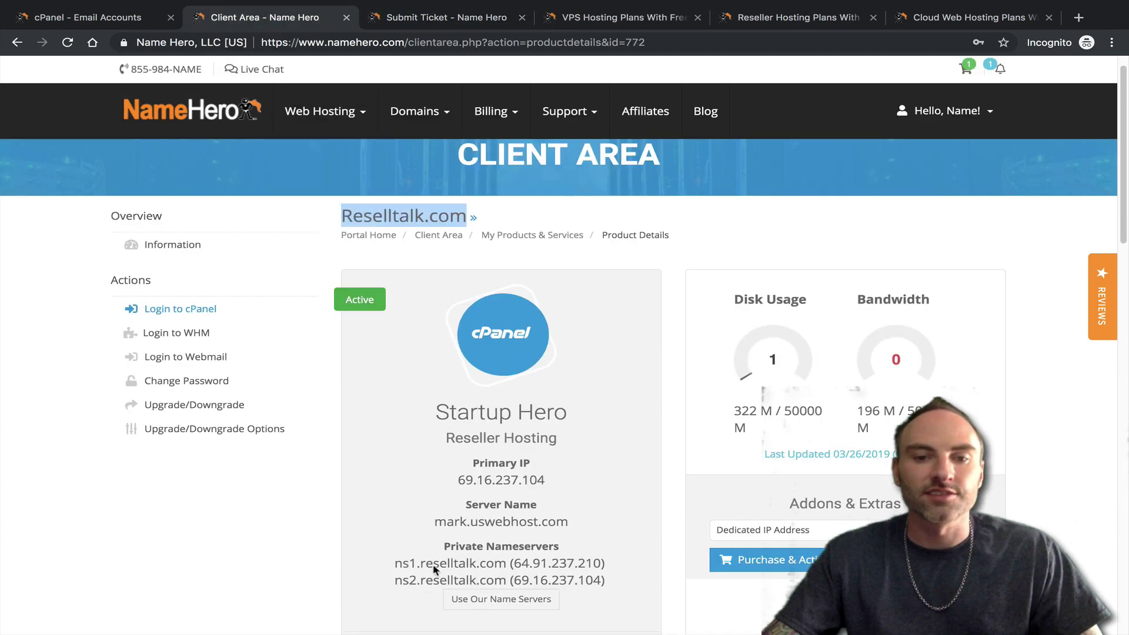
{"action": "scroll", "coordinate": [416, 523], "scroll_direction": "down", "scroll_amount": 2}
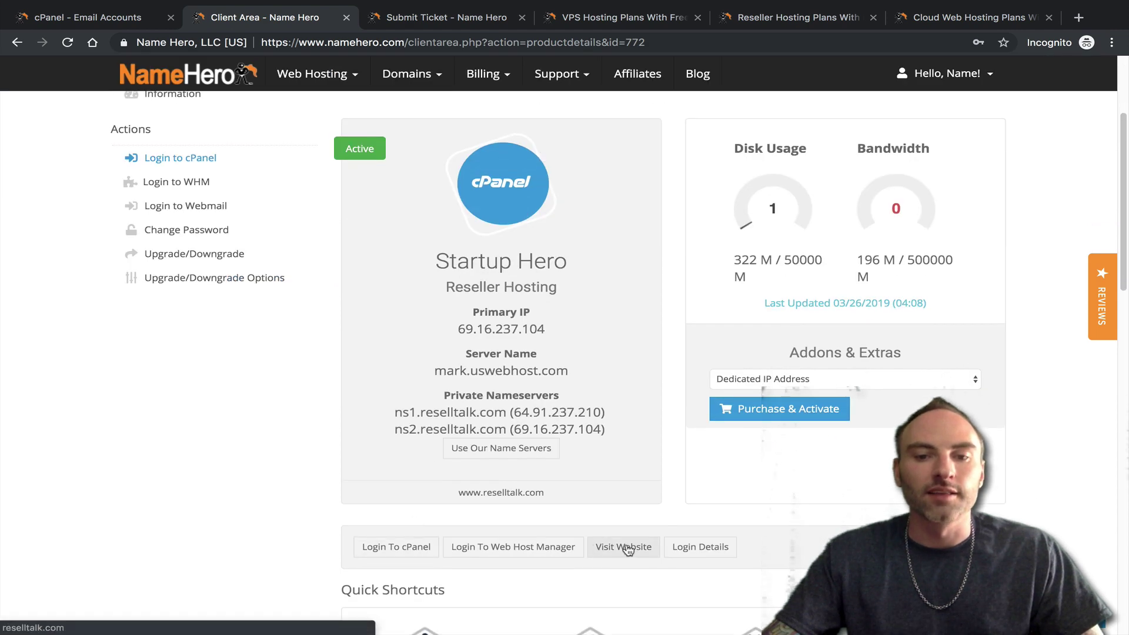
{"action": "right_click", "coordinate": [474, 546]}
{"action": "left_click", "coordinate": [512, 564]}
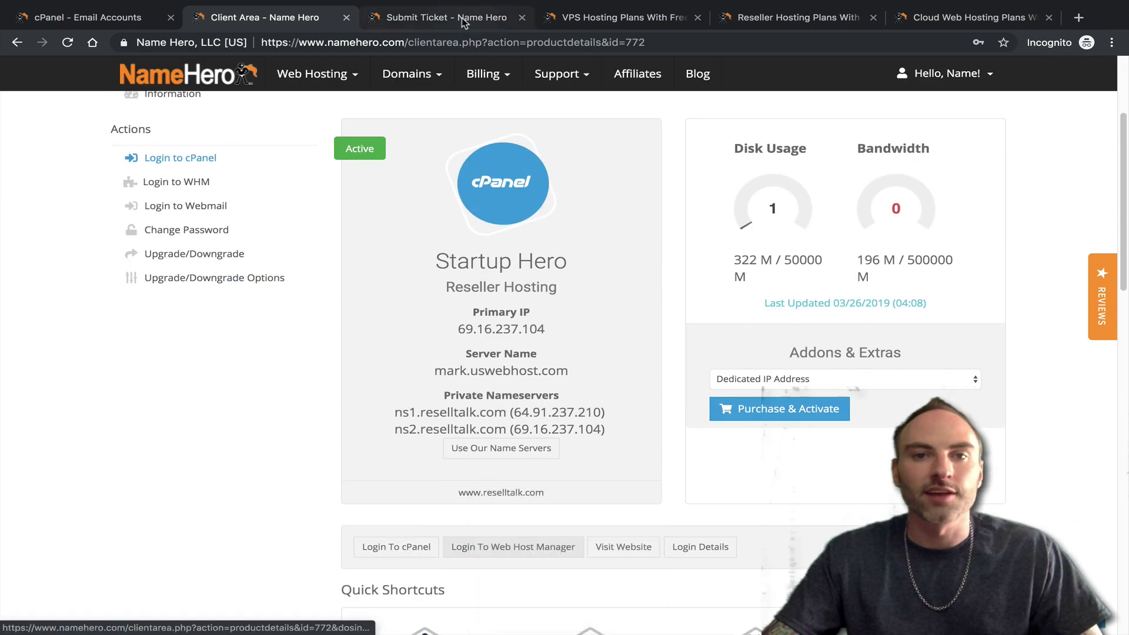
{"action": "left_click", "coordinate": [461, 18]}
{"action": "right_click", "coordinate": [449, 392]}
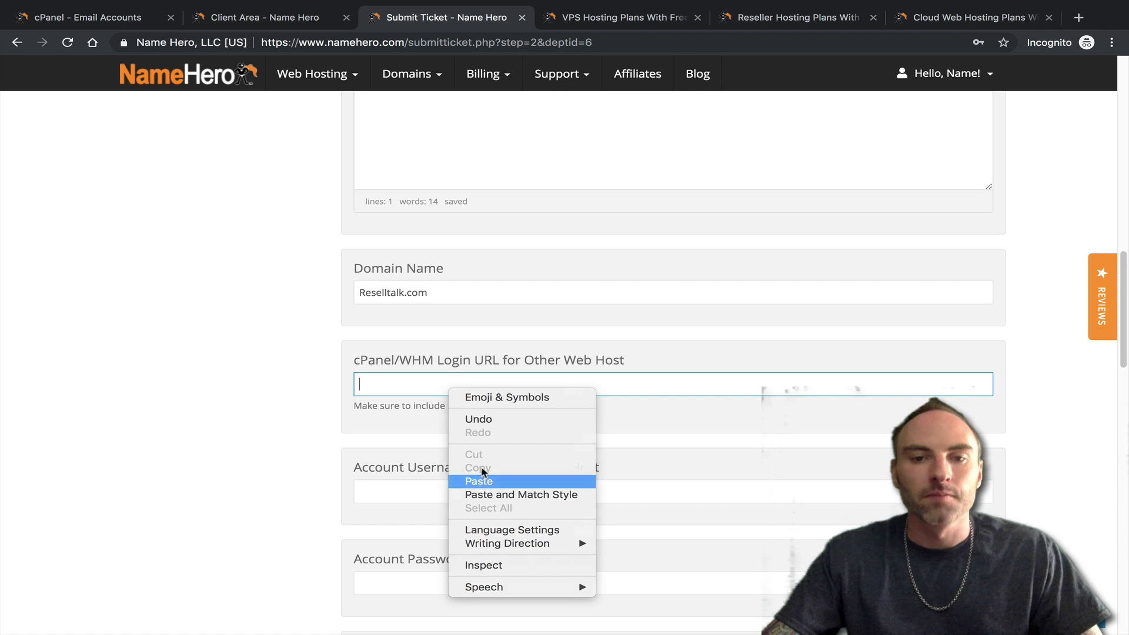
{"action": "left_click", "coordinate": [481, 480]}
- Check the account username on the product page and tick the lost-data acknowledgement
{"action": "scroll", "coordinate": [429, 458], "scroll_direction": "down", "scroll_amount": 2}
{"action": "left_click", "coordinate": [440, 367]}
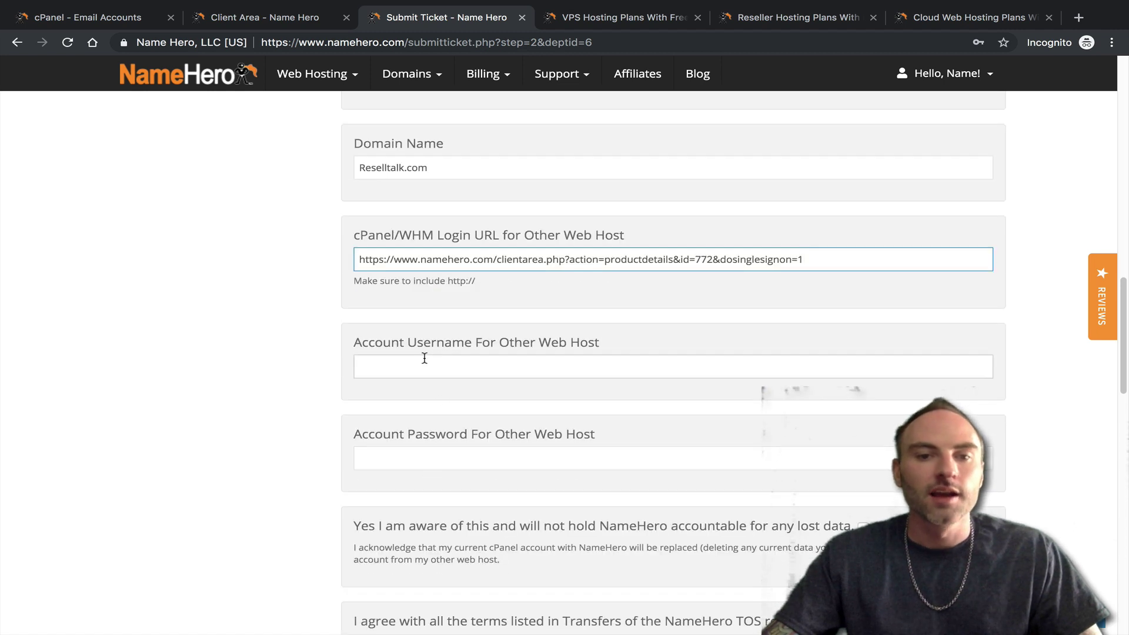
{"action": "left_click", "coordinate": [287, 9]}
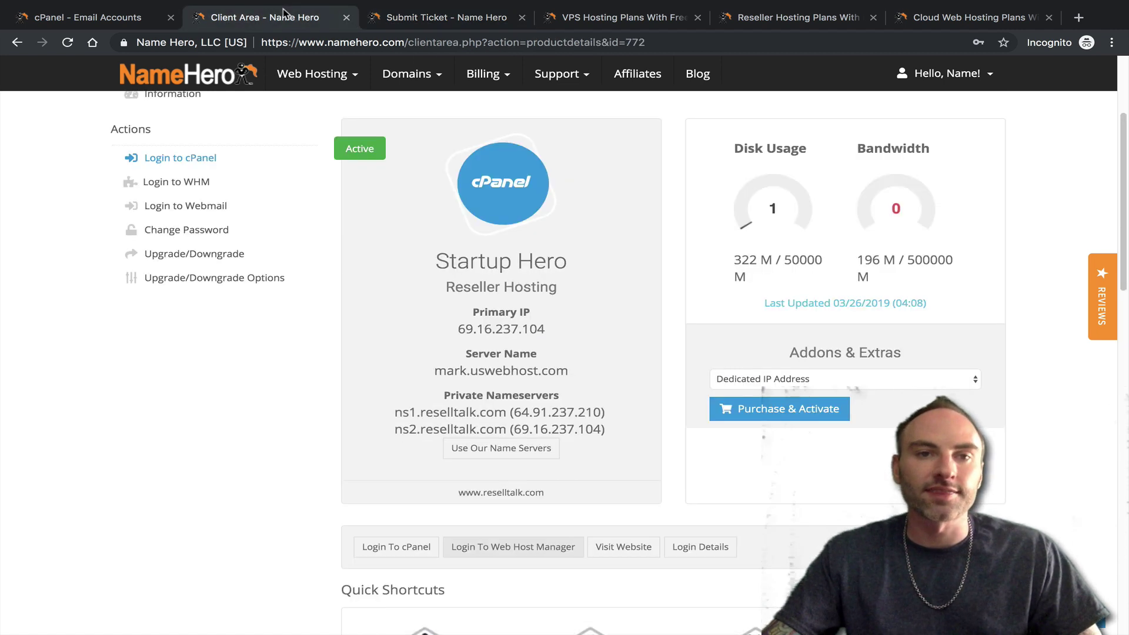
{"action": "scroll", "coordinate": [621, 525], "scroll_direction": "down", "scroll_amount": 1}
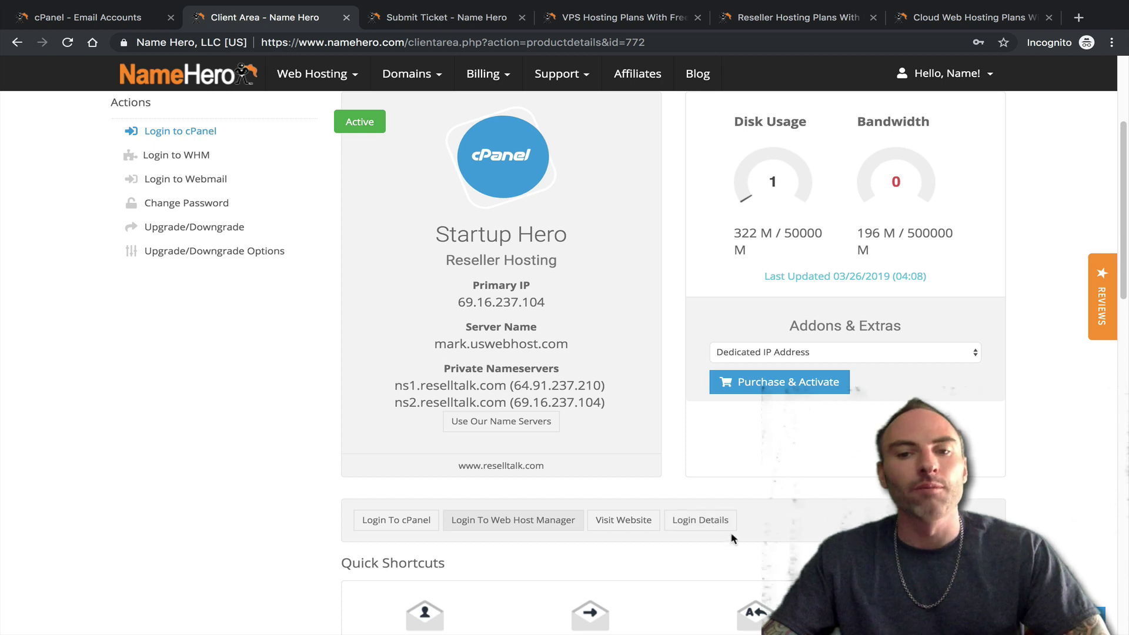
{"action": "left_click", "coordinate": [502, 22]}
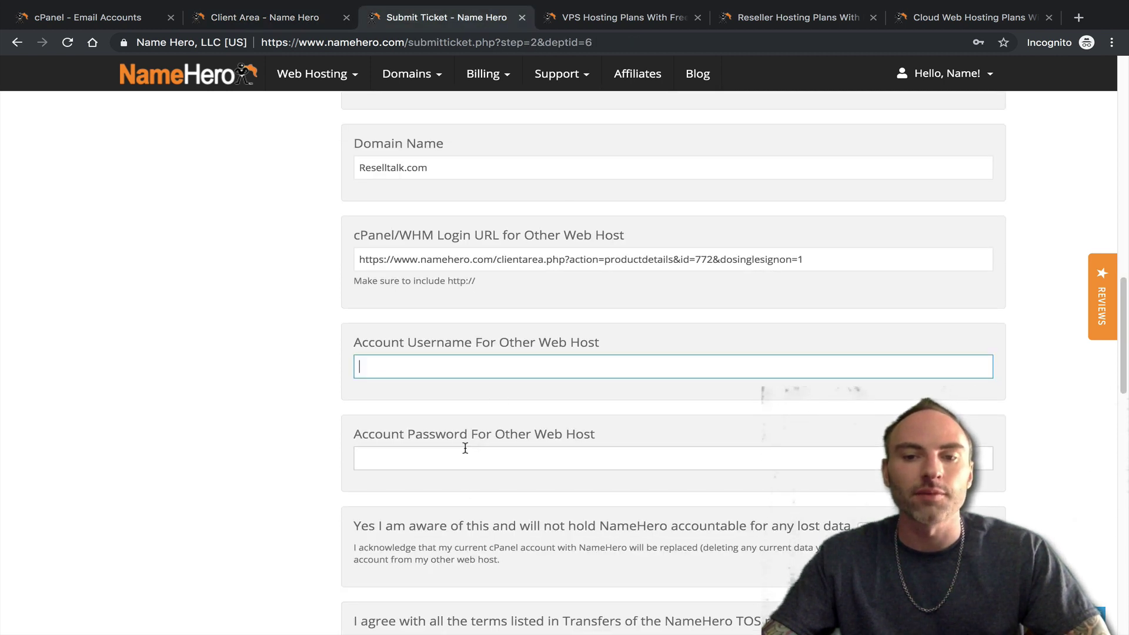
{"action": "scroll", "coordinate": [467, 446], "scroll_direction": "down", "scroll_amount": 2}
{"action": "left_click", "coordinate": [863, 449]}
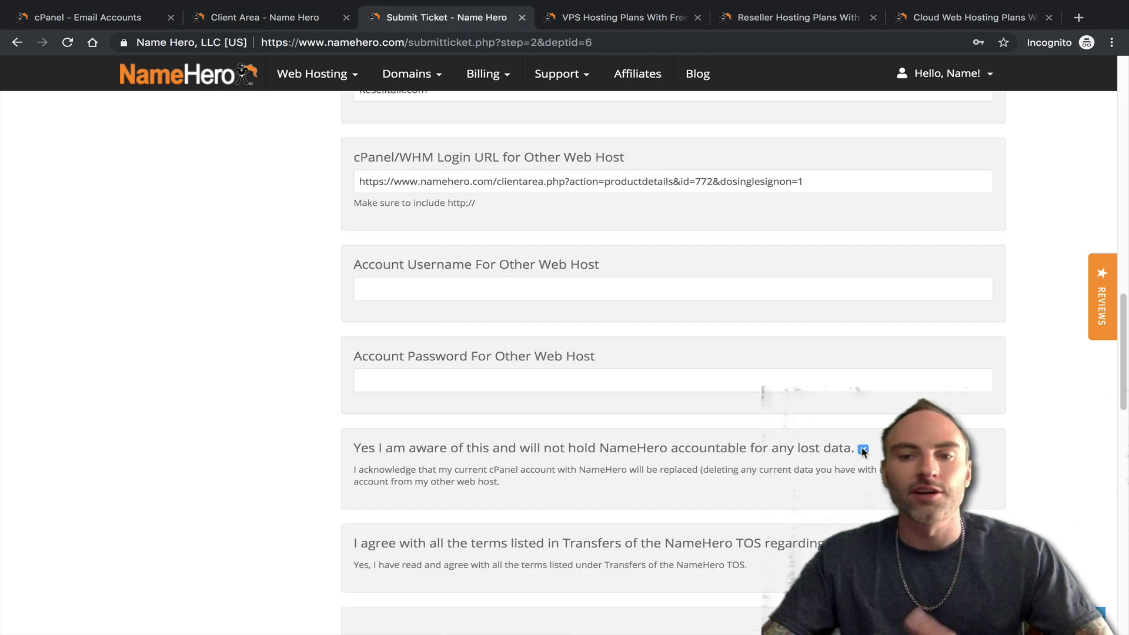
{"action": "scroll", "coordinate": [860, 455], "scroll_direction": "down", "scroll_amount": 1}
{"action": "scroll", "coordinate": [809, 424], "scroll_direction": "down", "scroll_amount": 5}
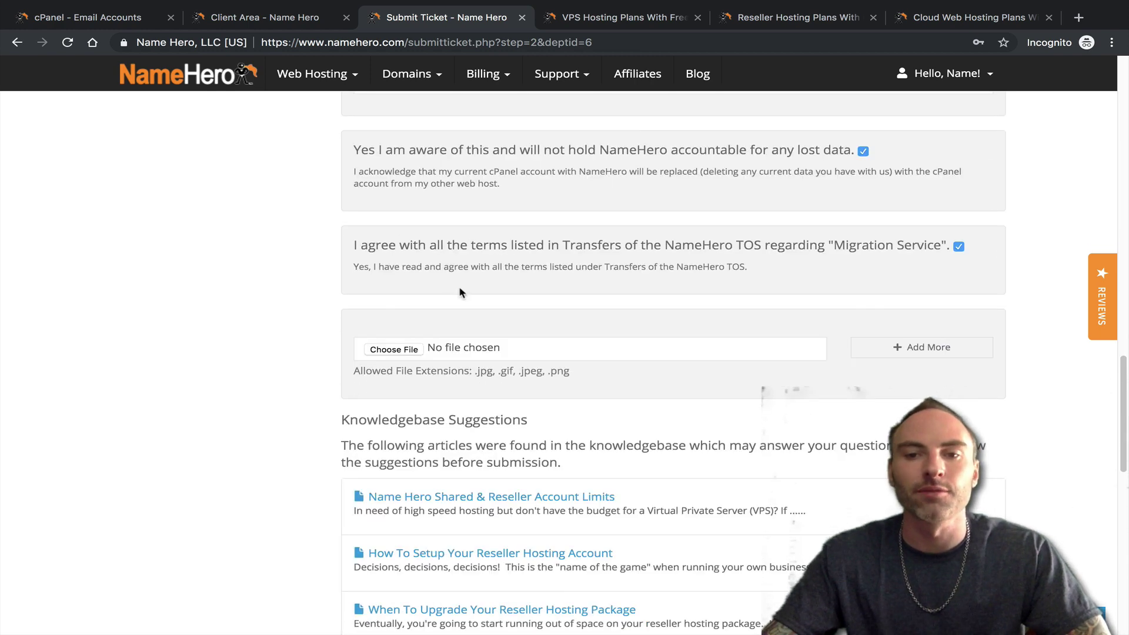
{"action": "scroll", "coordinate": [496, 382], "scroll_direction": "down", "scroll_amount": 5}
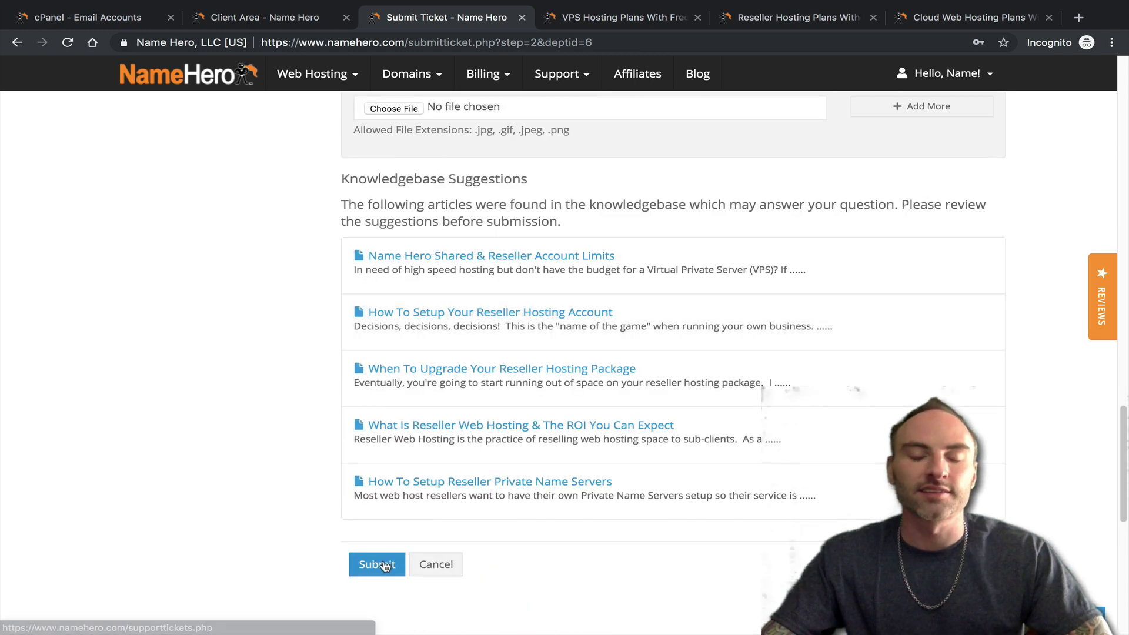
{"action": "scroll", "coordinate": [346, 538], "scroll_direction": "up", "scroll_amount": 2}
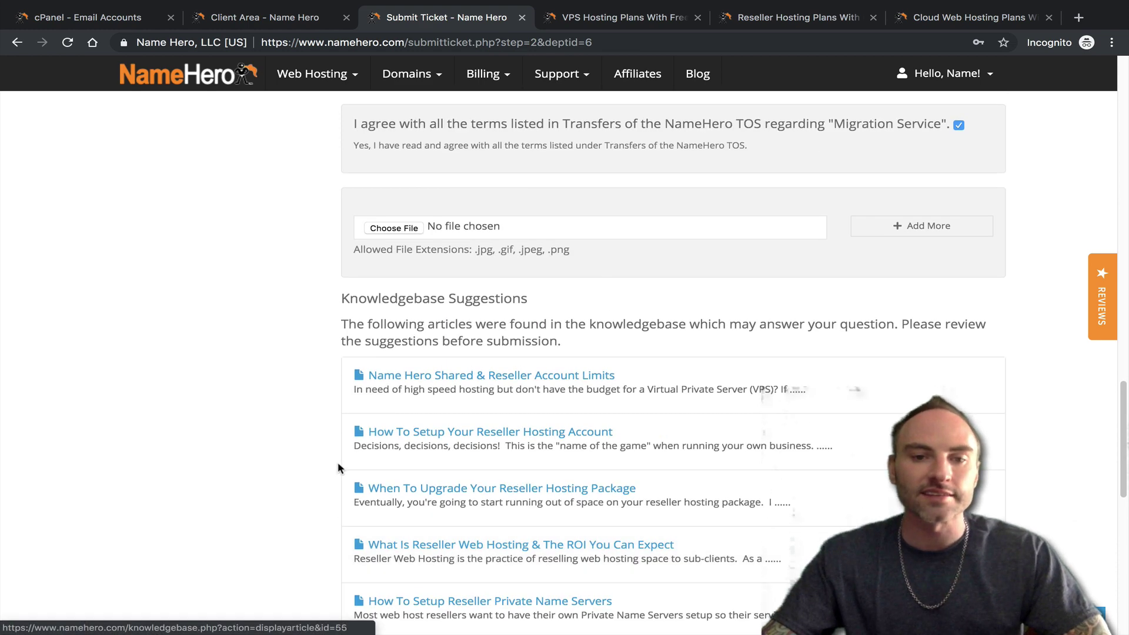
{"action": "scroll", "coordinate": [338, 467], "scroll_direction": "down", "scroll_amount": 5}
{"action": "scroll", "coordinate": [352, 470], "scroll_direction": "up", "scroll_amount": 13}
{"action": "scroll", "coordinate": [366, 474], "scroll_direction": "up", "scroll_amount": 10}
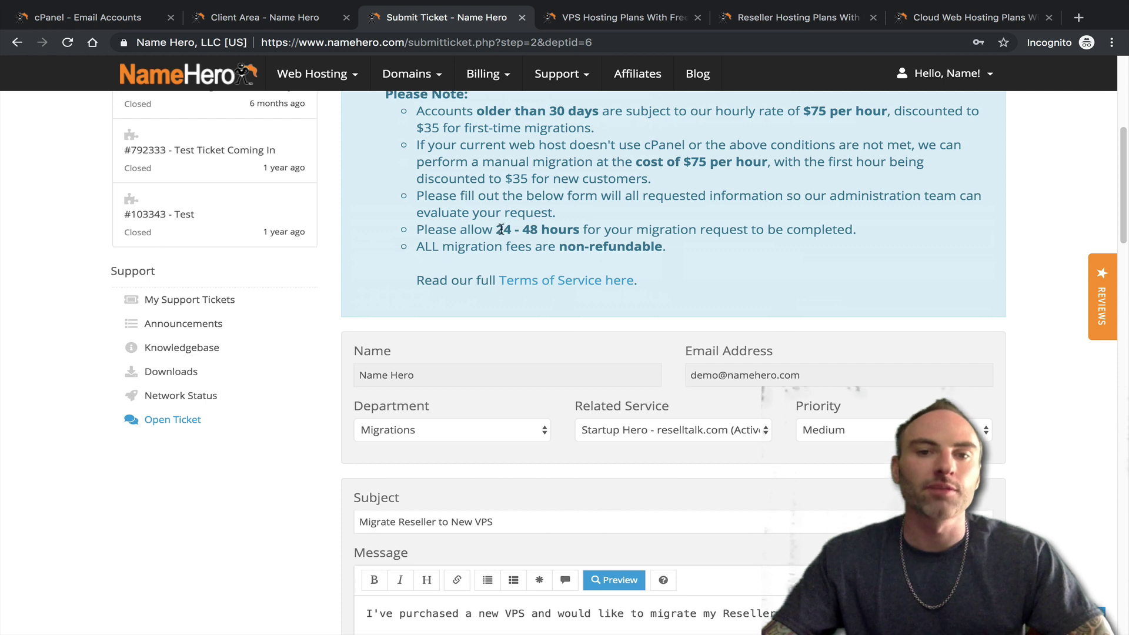
{"action": "left_click_drag", "start_coordinate": [499, 230], "coordinate": [533, 230]}
{"action": "left_click", "coordinate": [514, 233]}
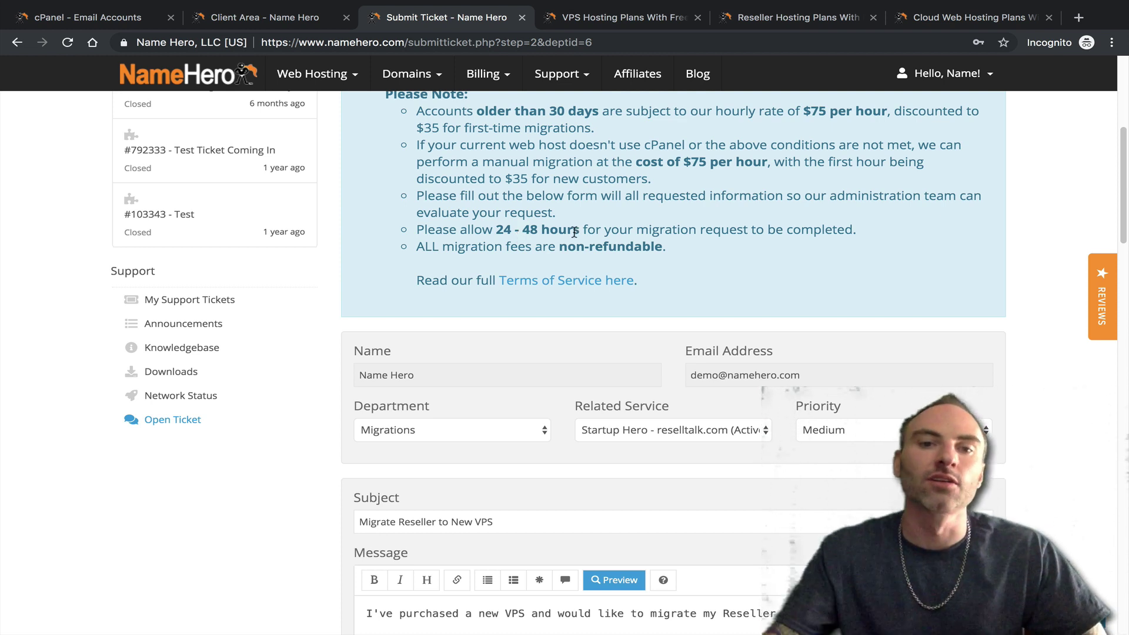
{"action": "scroll", "coordinate": [574, 232], "scroll_direction": "up", "scroll_amount": 1}
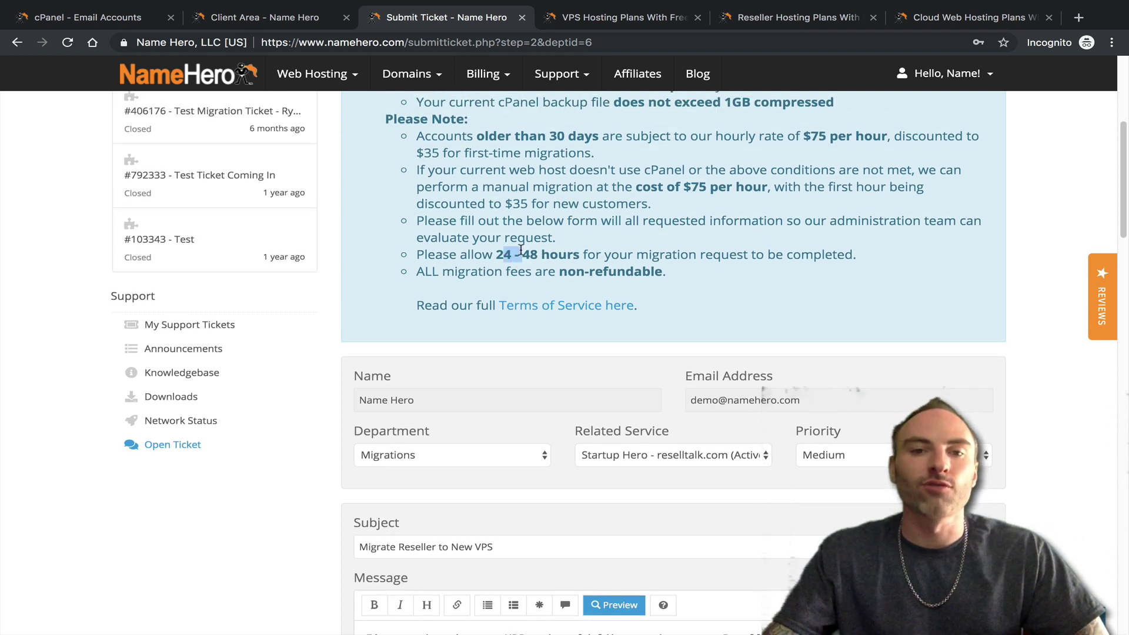
{"action": "left_click_drag", "start_coordinate": [504, 196], "coordinate": [474, 187]}
{"action": "left_click", "coordinate": [463, 190]}
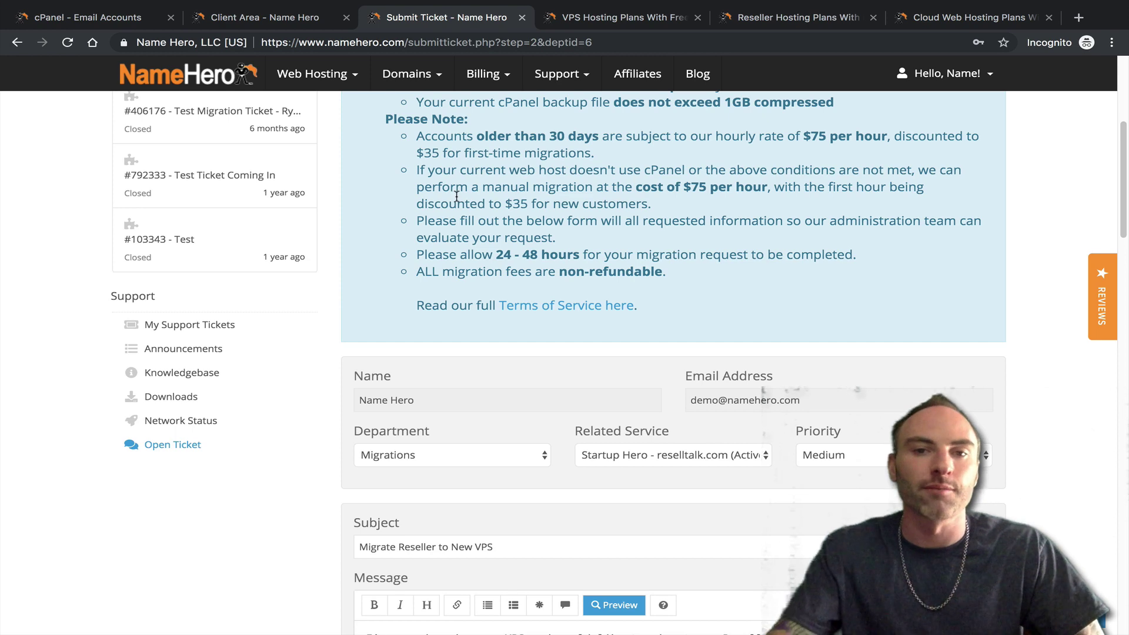
{"action": "scroll", "coordinate": [762, 259], "scroll_direction": "up", "scroll_amount": 3}
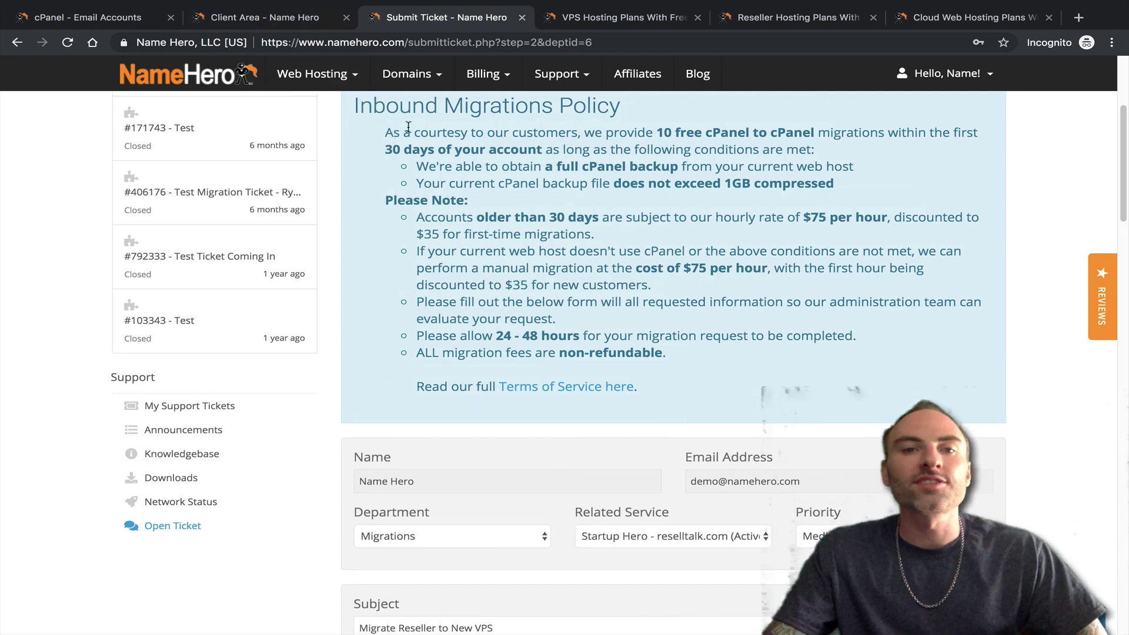
{"action": "scroll", "coordinate": [503, 360], "scroll_direction": "up", "scroll_amount": 5}
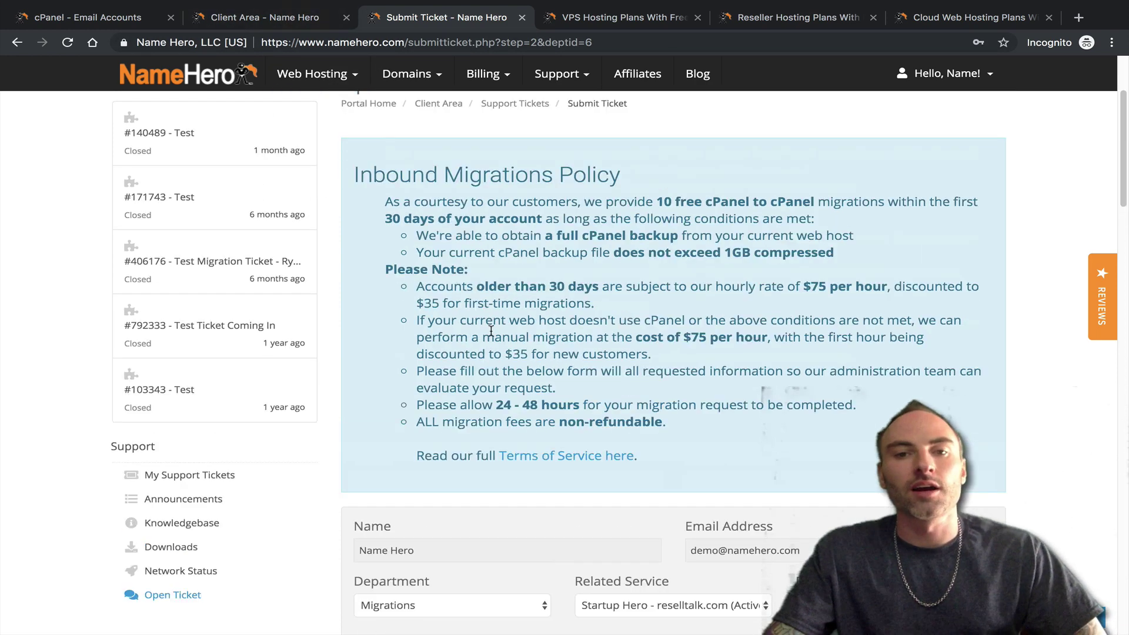
{"action": "scroll", "coordinate": [503, 360], "scroll_direction": "down", "scroll_amount": 7}
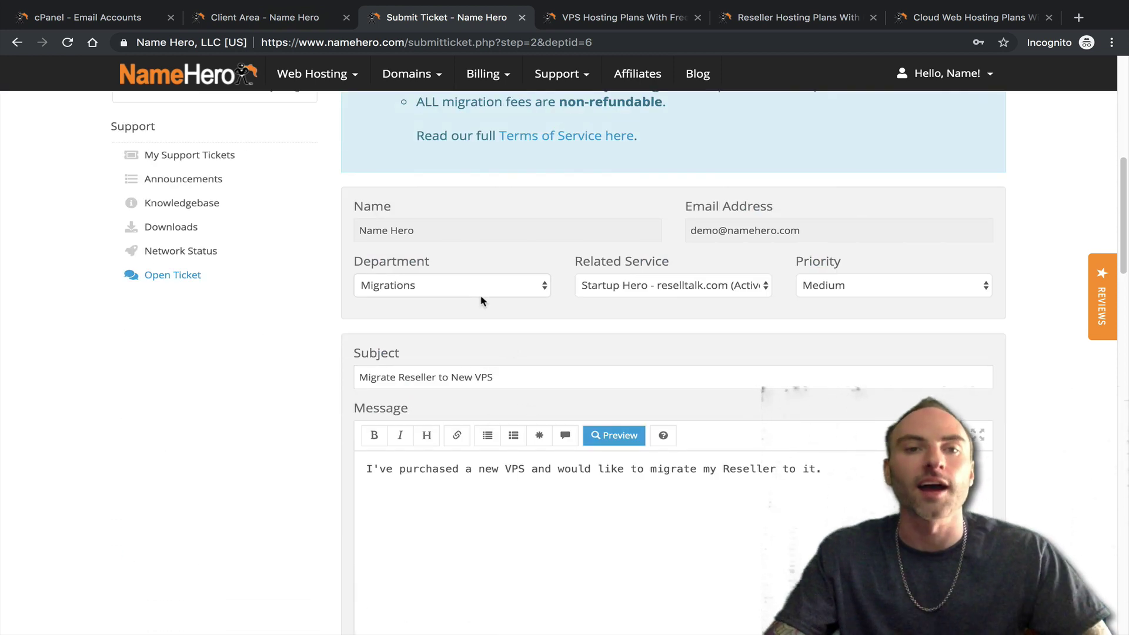
- Browse from My Products & Services to the Startup Hero reseller account details
{"action": "left_click", "coordinate": [288, 17]}
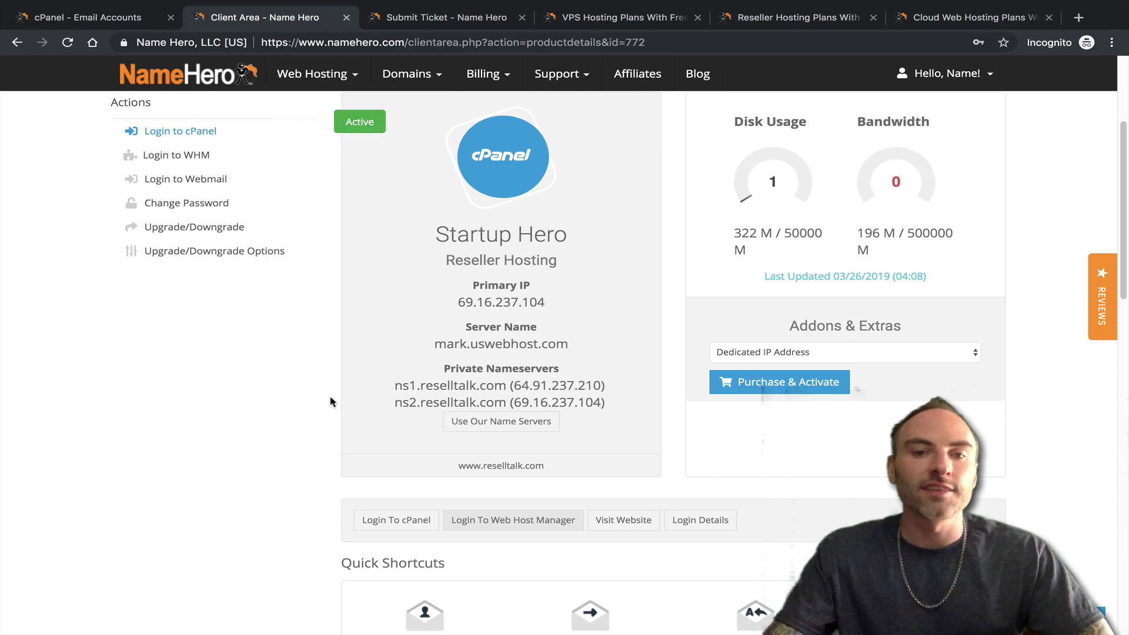
{"action": "scroll", "coordinate": [329, 402], "scroll_direction": "up", "scroll_amount": 3}
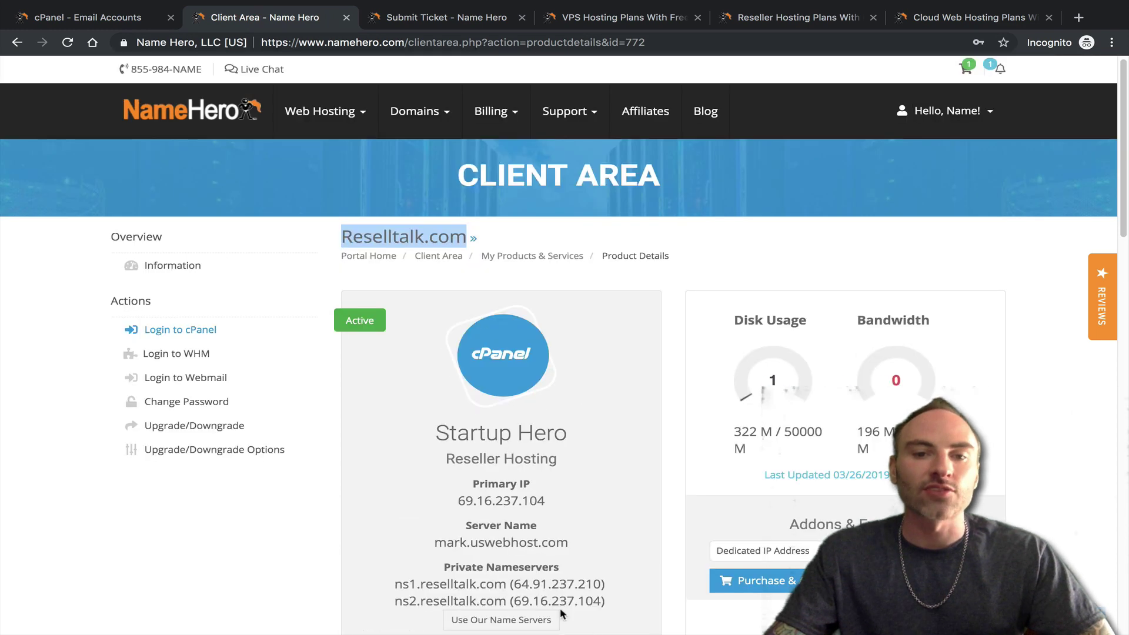
{"action": "left_click", "coordinate": [512, 256]}
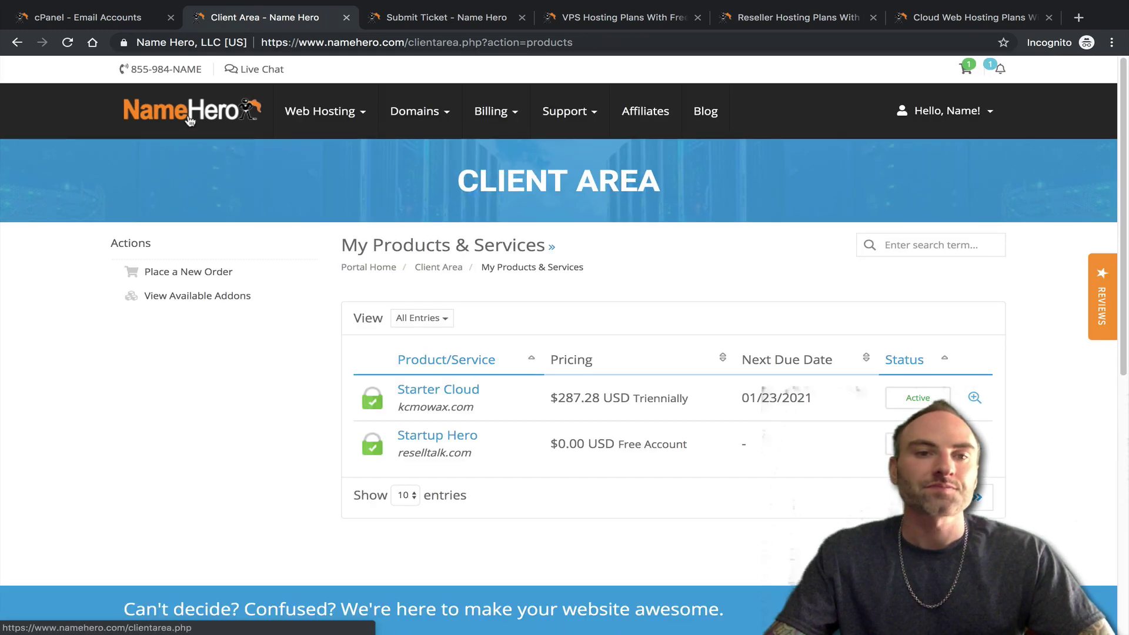
{"action": "left_click", "coordinate": [190, 120]}
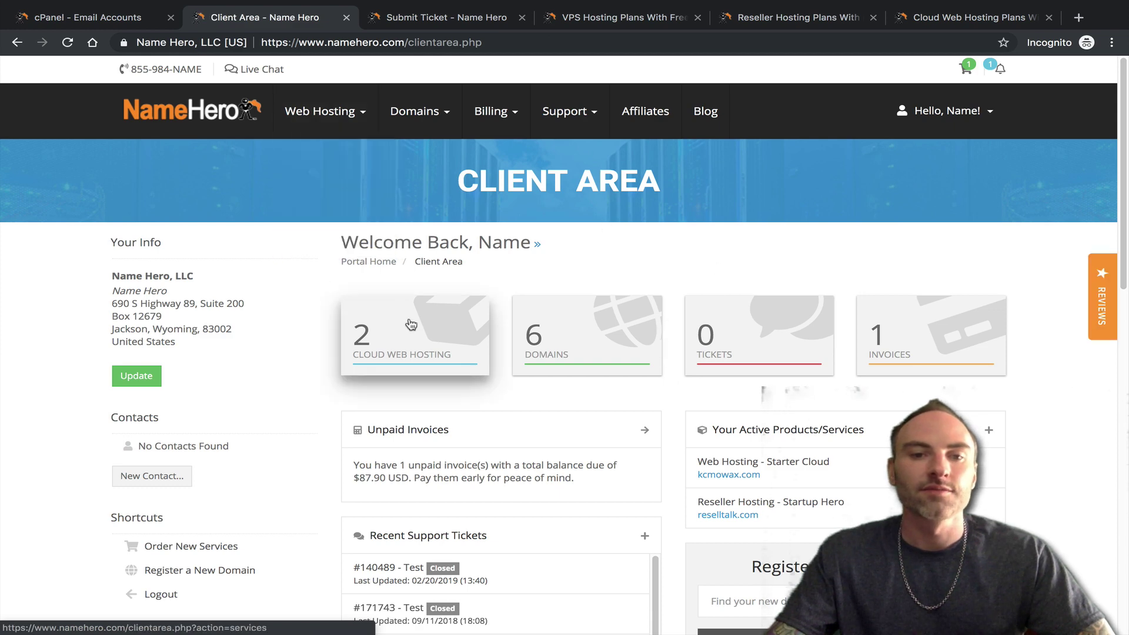
{"action": "left_click", "coordinate": [410, 329]}
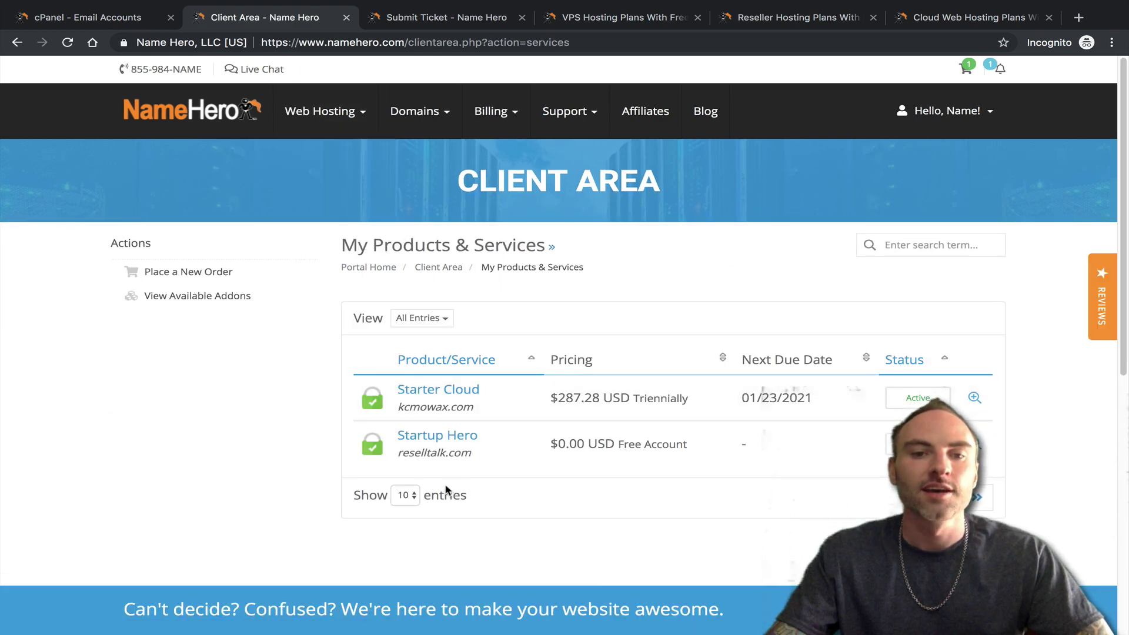
{"action": "left_click", "coordinate": [426, 441]}
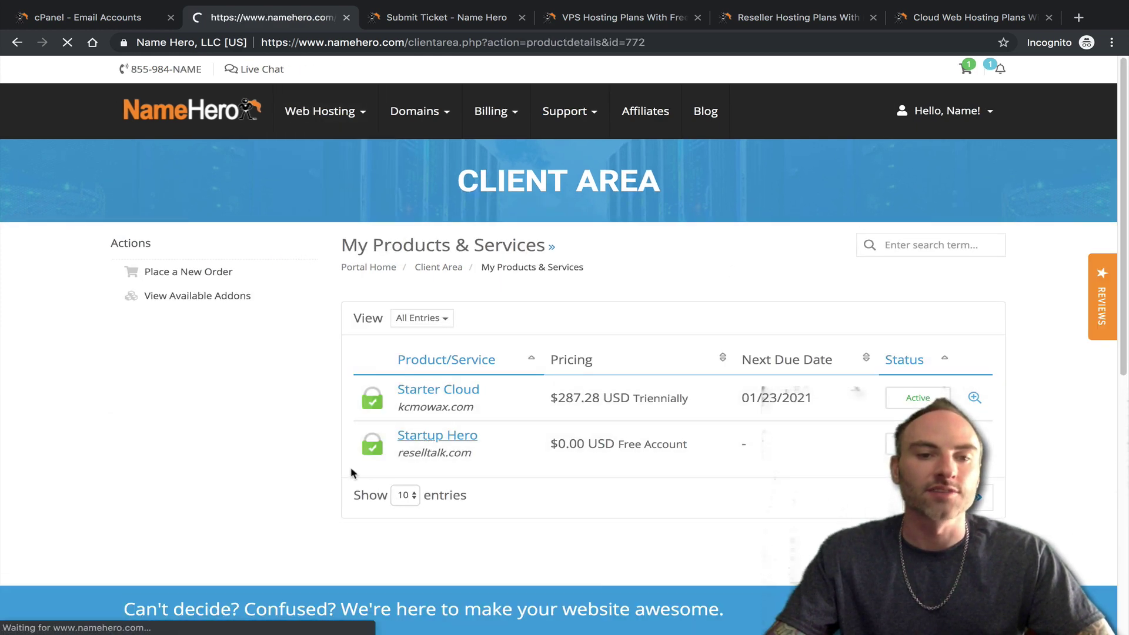
- Review the Startup Hero details, then go to Support > Tickets
{"action": "scroll", "coordinate": [270, 438], "scroll_direction": "down", "scroll_amount": 3}
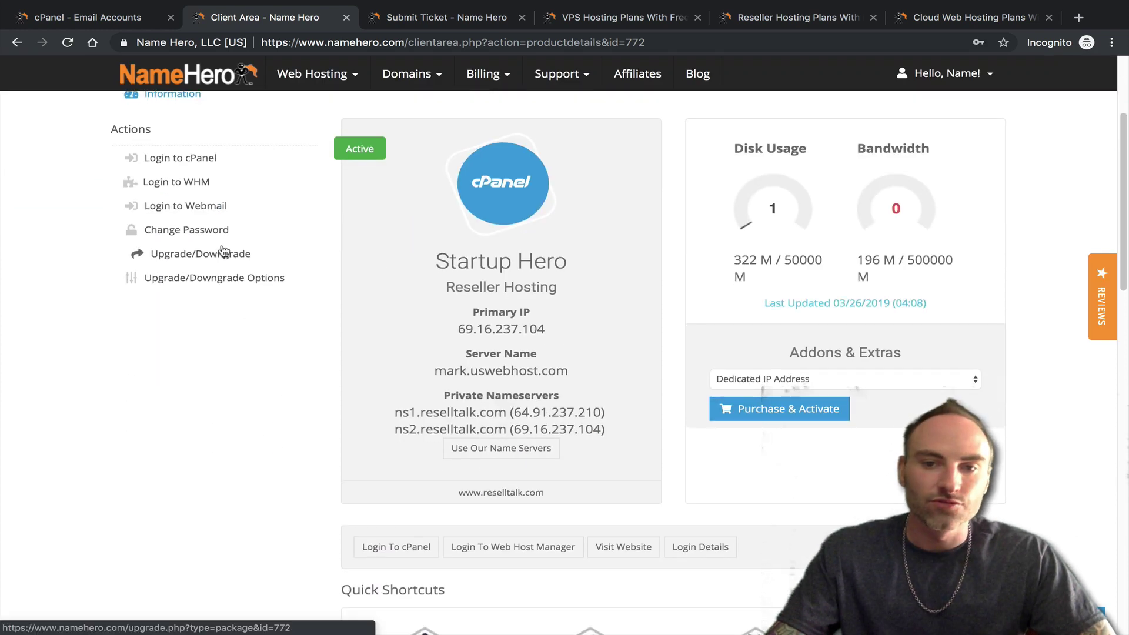
{"action": "scroll", "coordinate": [222, 278], "scroll_direction": "down", "scroll_amount": 3}
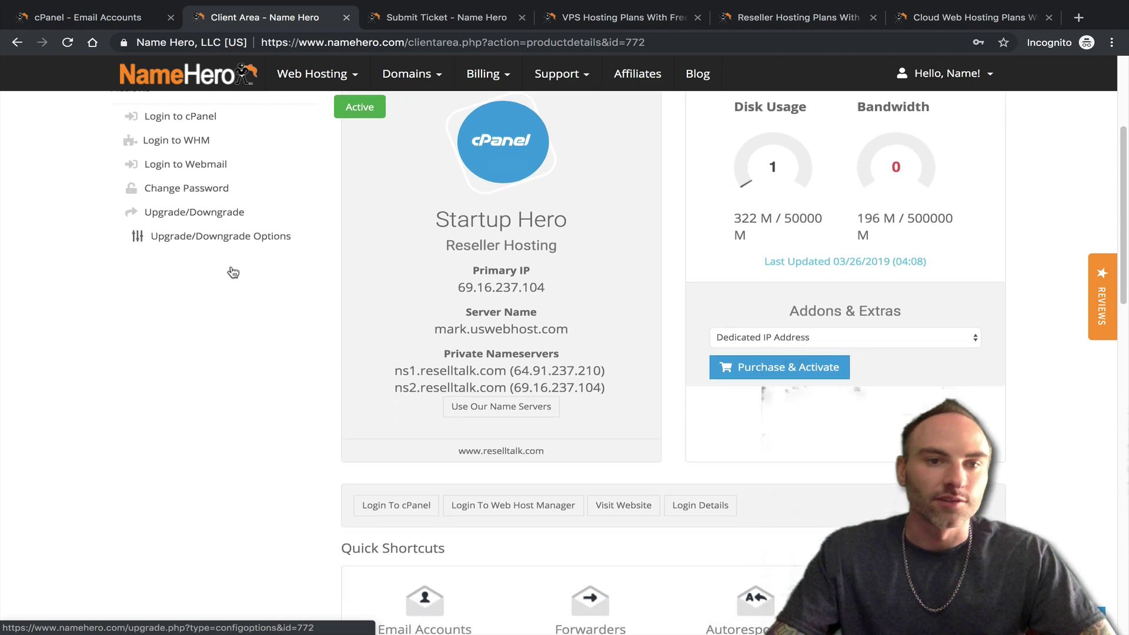
{"action": "scroll", "coordinate": [213, 282], "scroll_direction": "up", "scroll_amount": 2}
{"action": "scroll", "coordinate": [204, 230], "scroll_direction": "up", "scroll_amount": 2}
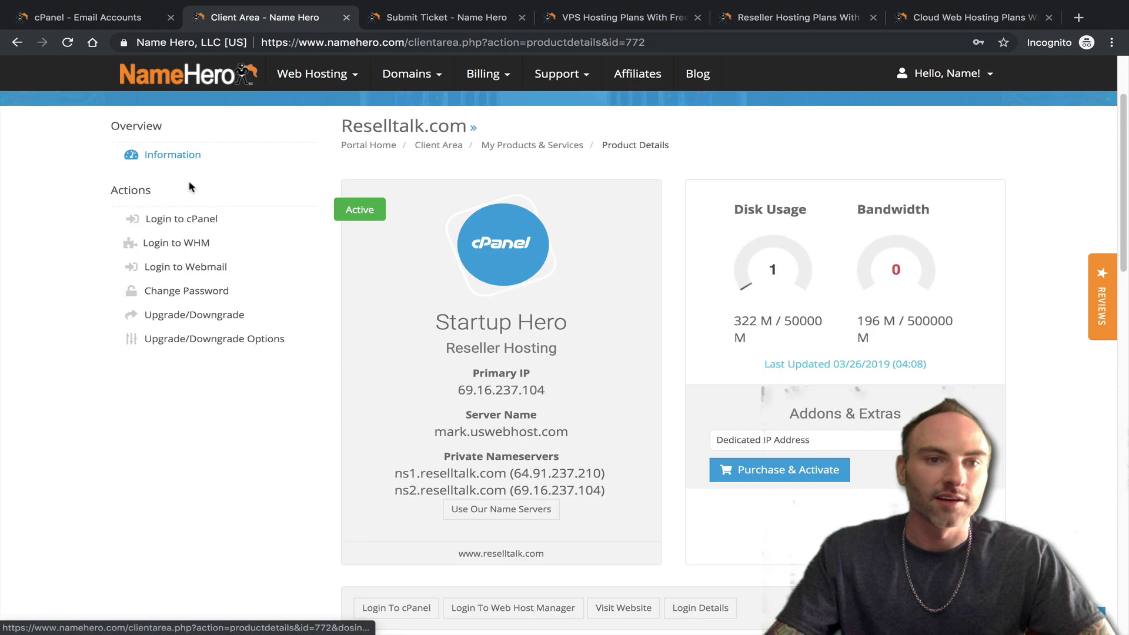
{"action": "scroll", "coordinate": [172, 335], "scroll_direction": "down", "scroll_amount": 1}
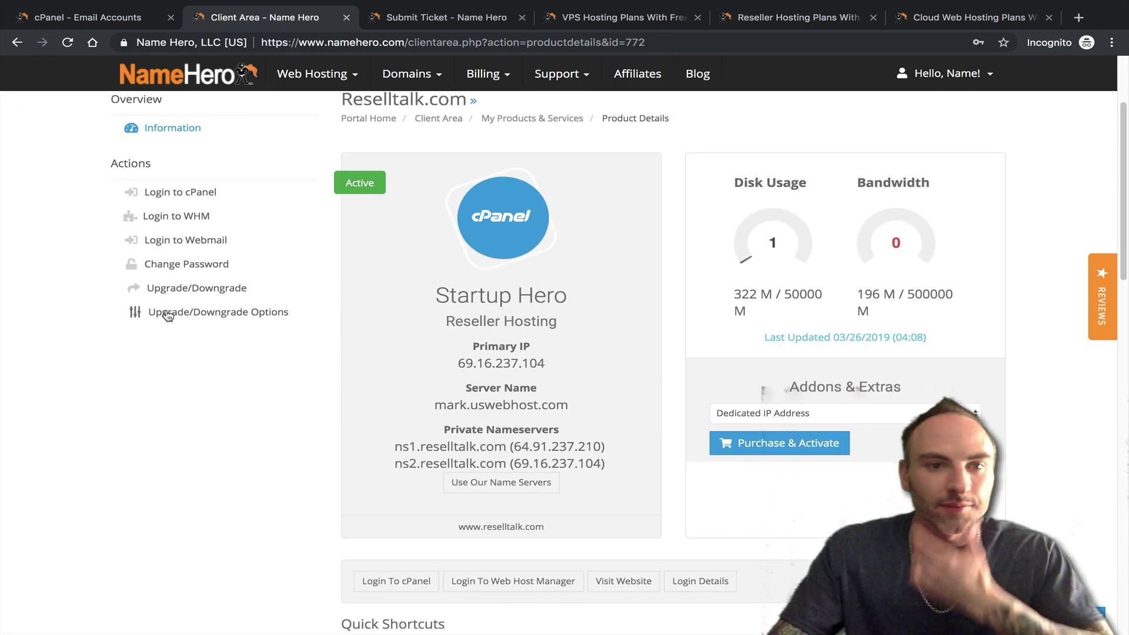
{"action": "scroll", "coordinate": [166, 312], "scroll_direction": "up", "scroll_amount": 1}
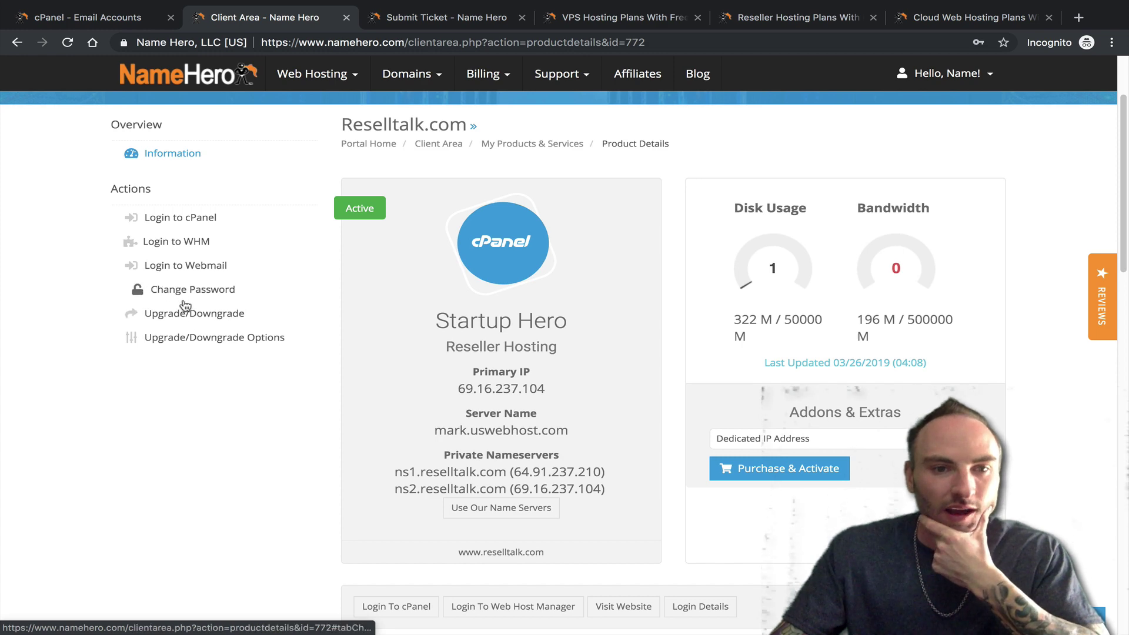
{"action": "scroll", "coordinate": [386, 377], "scroll_direction": "down", "scroll_amount": 9}
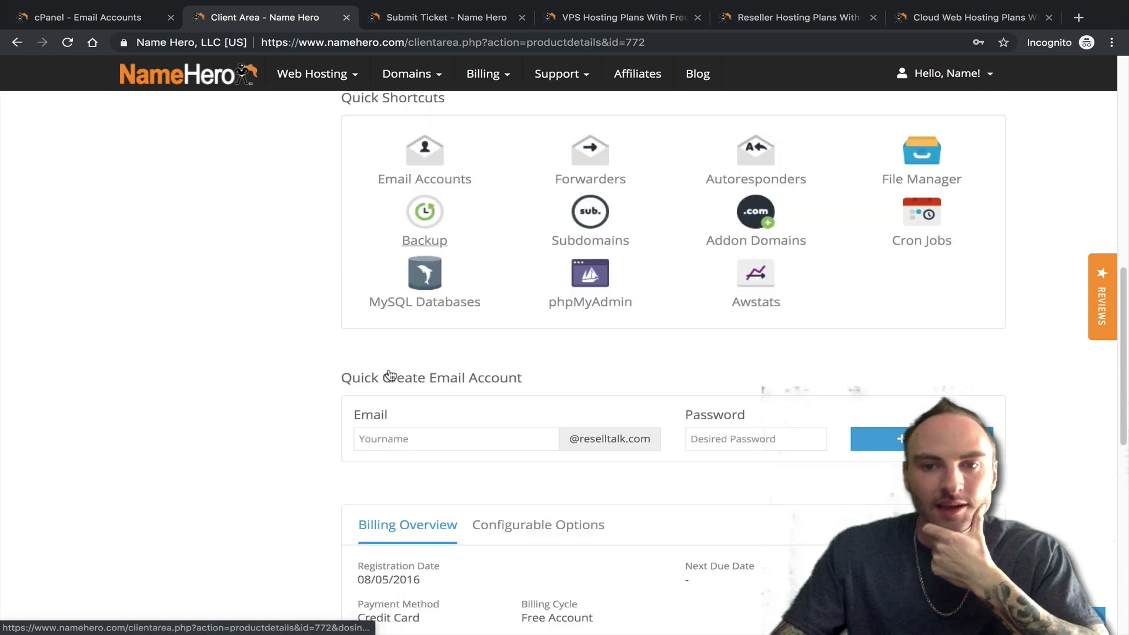
{"action": "scroll", "coordinate": [379, 371], "scroll_direction": "up", "scroll_amount": 1}
{"action": "scroll", "coordinate": [459, 400], "scroll_direction": "up", "scroll_amount": 8}
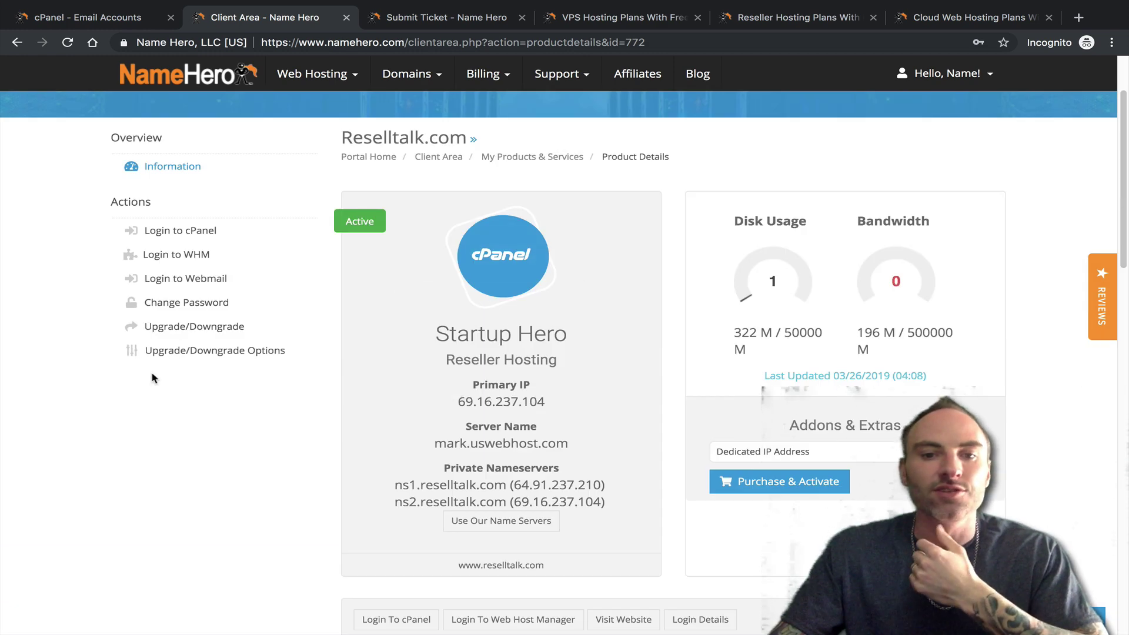
{"action": "scroll", "coordinate": [176, 318], "scroll_direction": "up", "scroll_amount": 2}
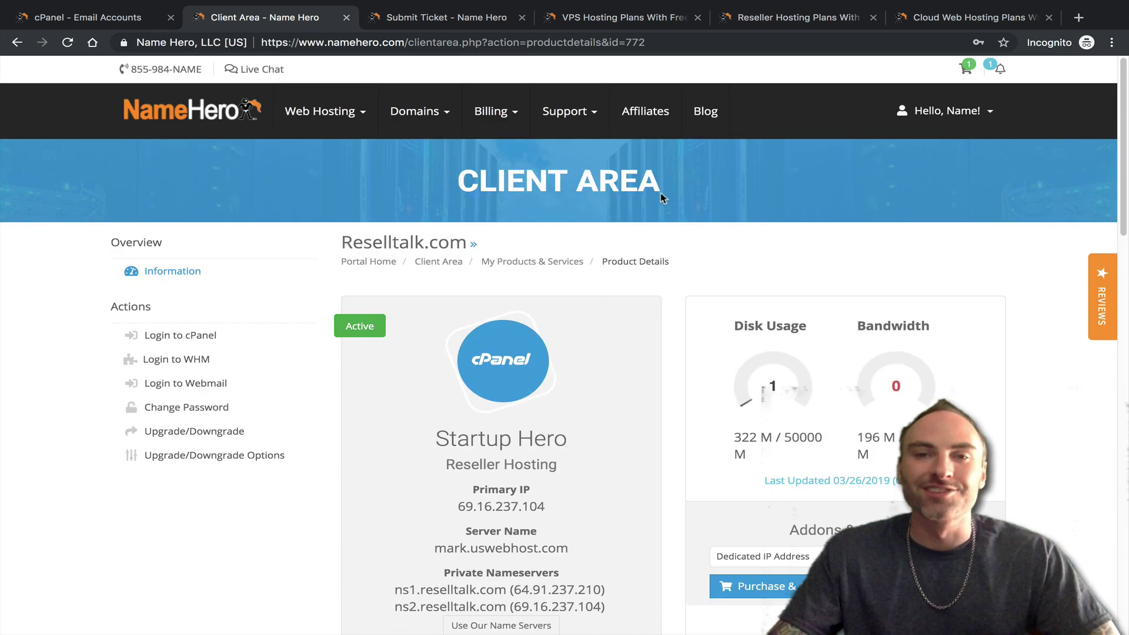
{"action": "mouse_move", "coordinate": [594, 118]}
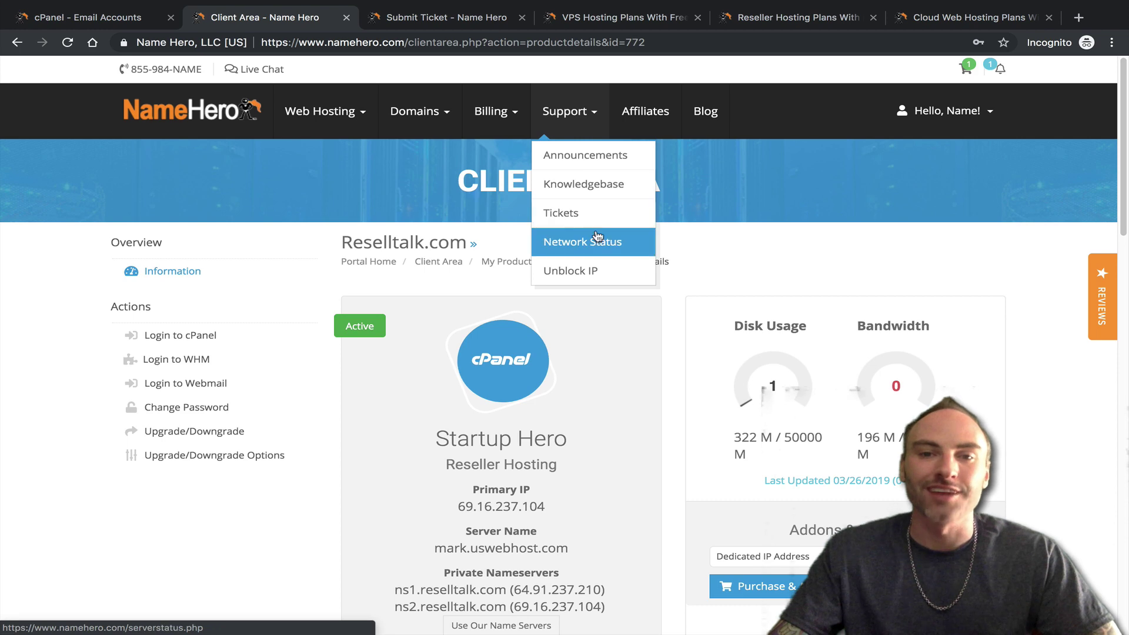
{"action": "left_click", "coordinate": [586, 217]}
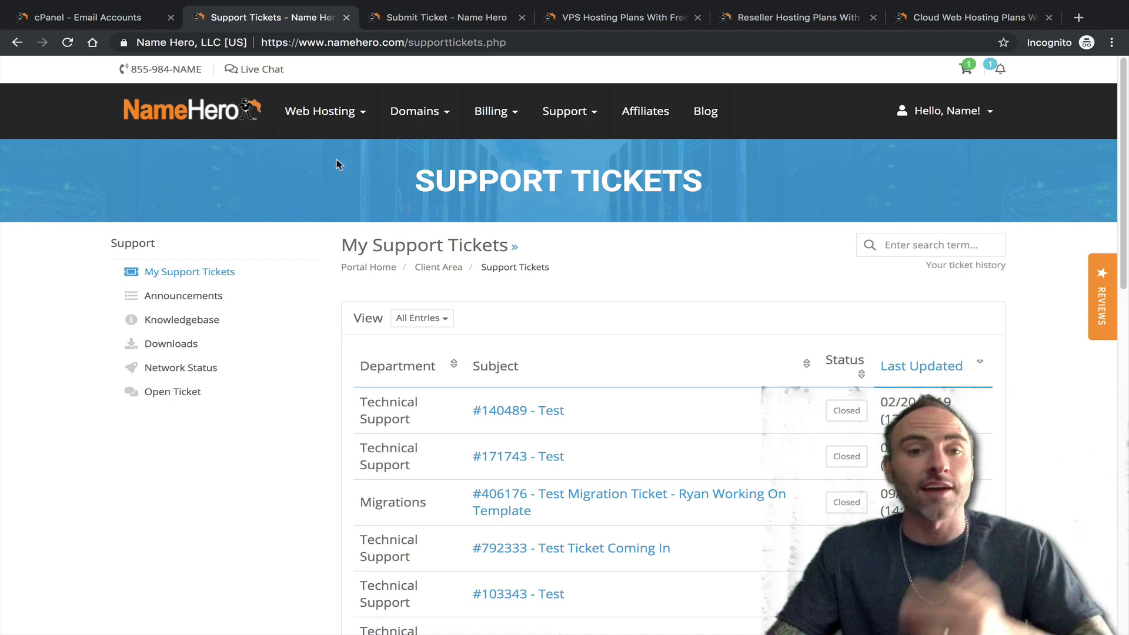
- Go from the dashboard through Cloud Web Hosting to the kcmowax.com Starter Cloud details
{"action": "left_click", "coordinate": [227, 118]}
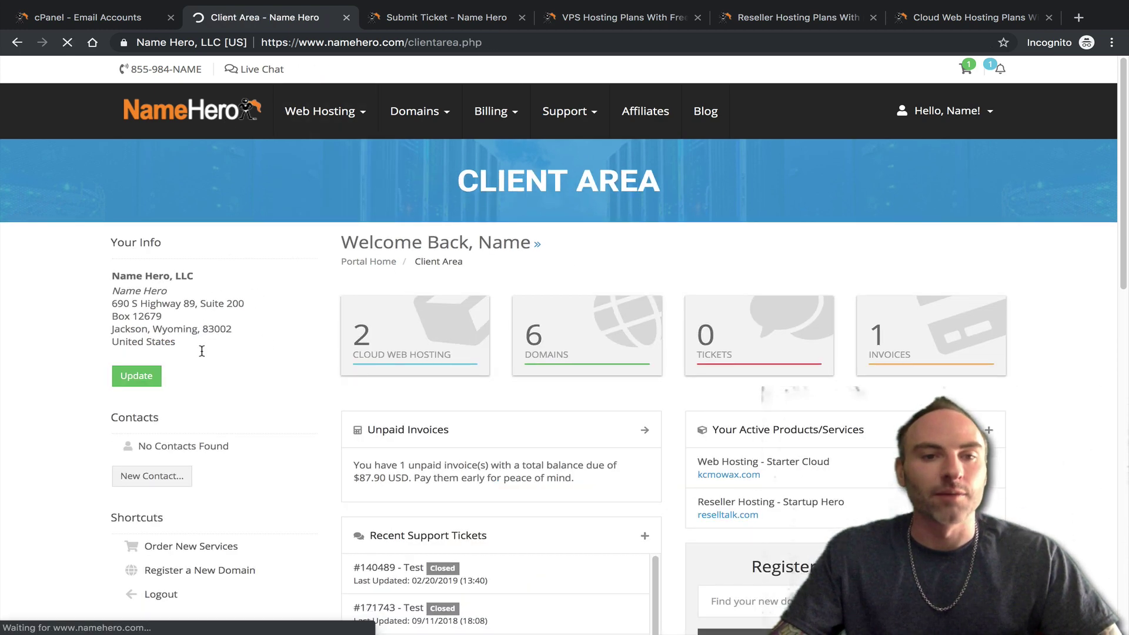
{"action": "left_click", "coordinate": [353, 310]}
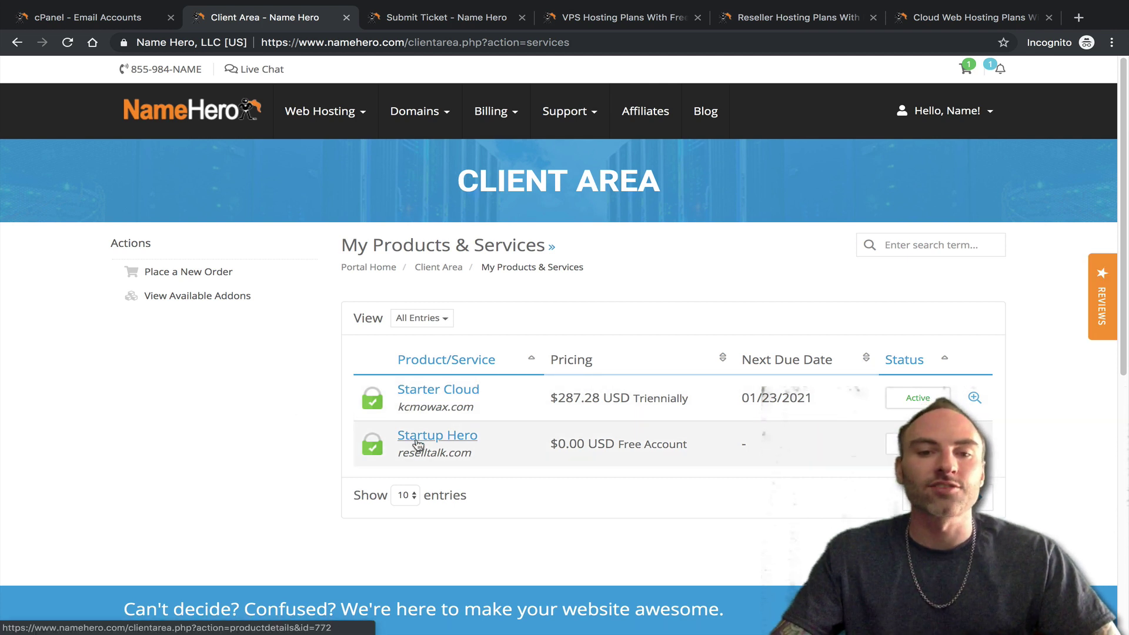
{"action": "left_click", "coordinate": [431, 401]}
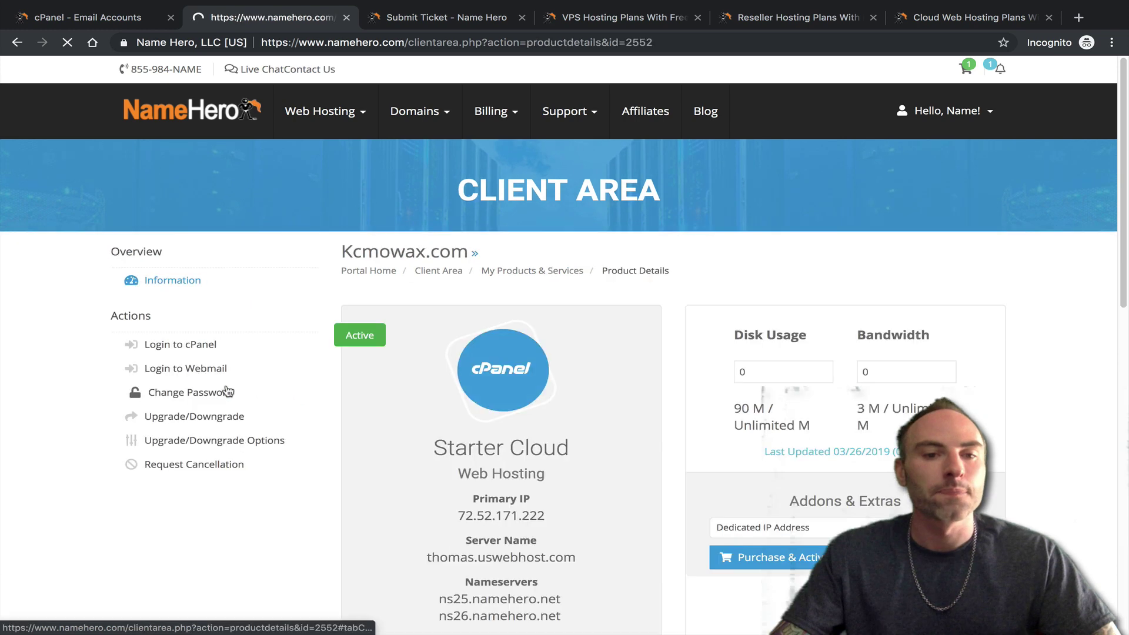
- Request cancellation of the kcmowax.com Starter Cloud hosting and review the Immediate cancellation form
{"action": "left_click", "coordinate": [213, 464]}
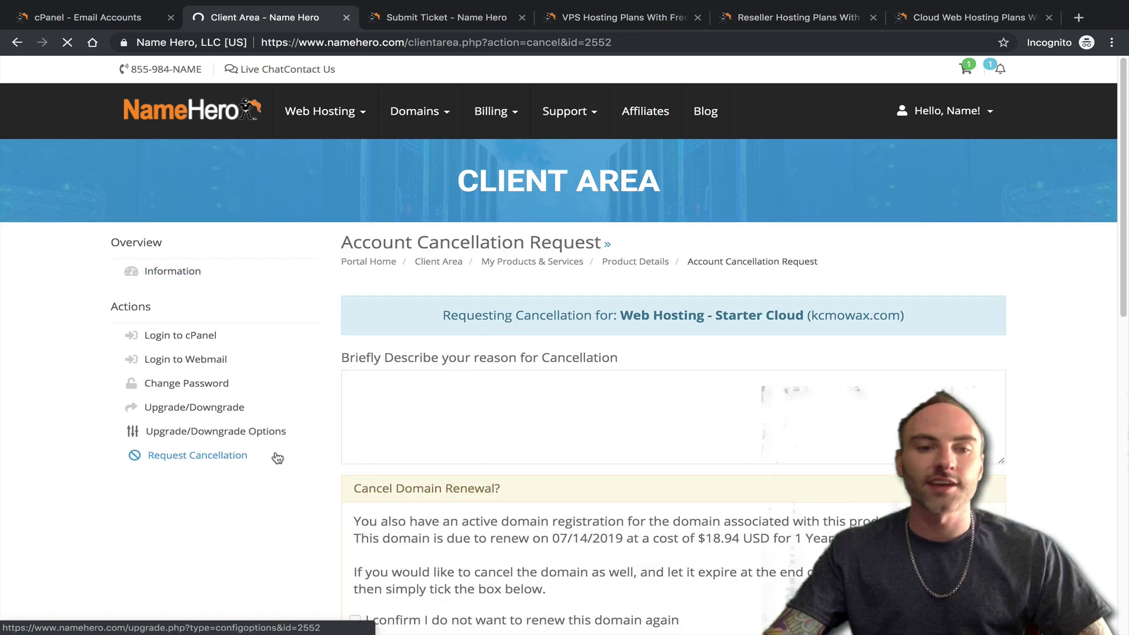
{"action": "left_click", "coordinate": [442, 392]}
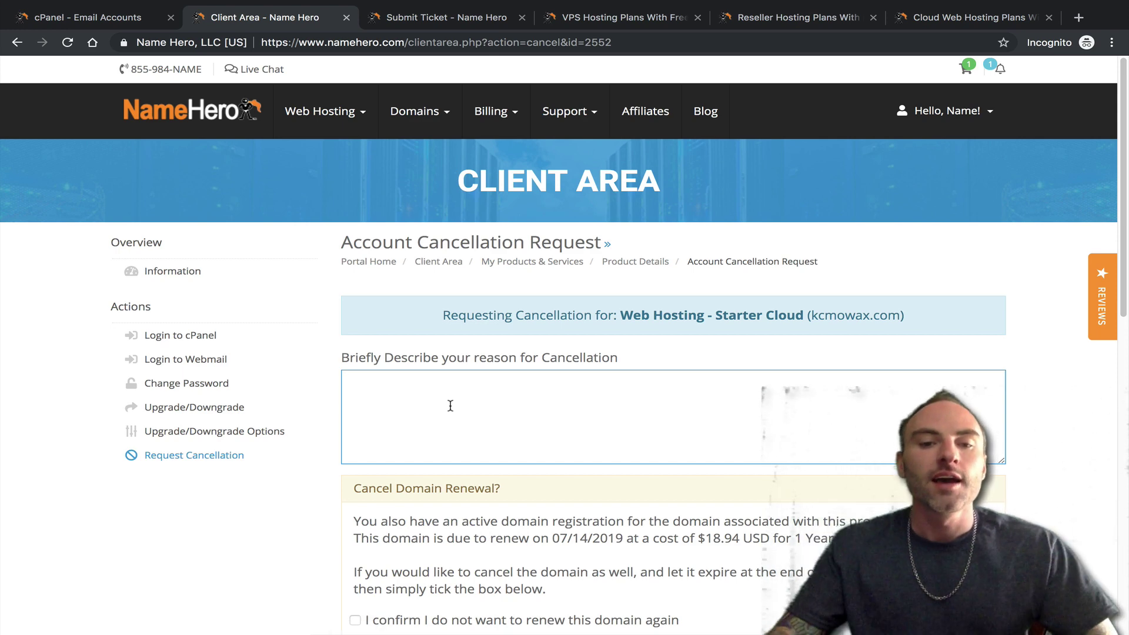
{"action": "scroll", "coordinate": [446, 402], "scroll_direction": "down", "scroll_amount": 1}
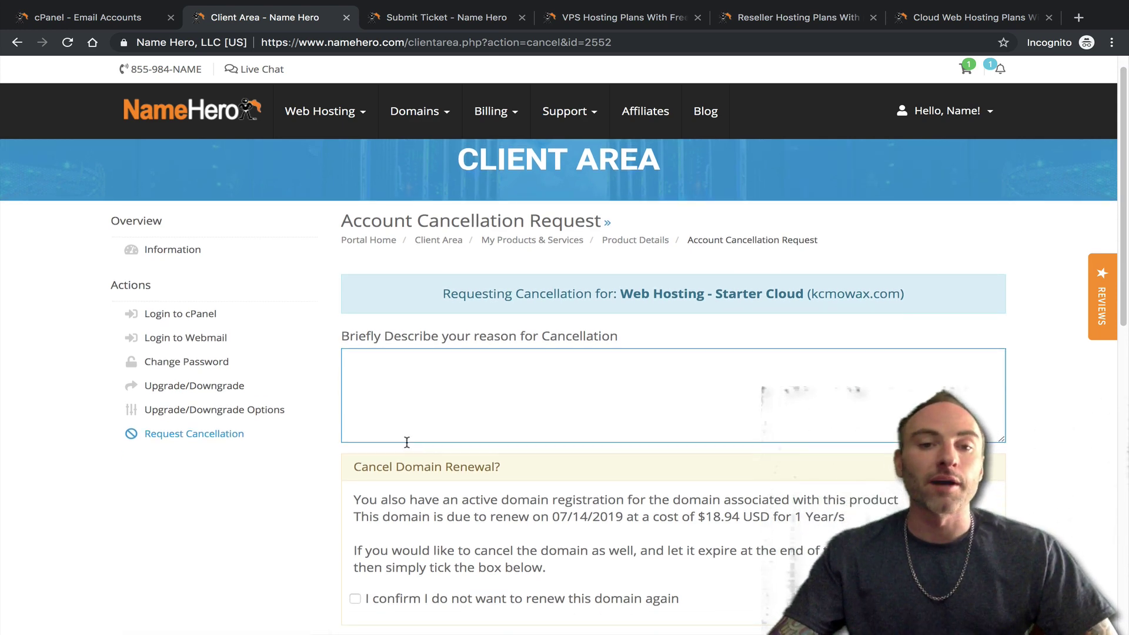
{"action": "scroll", "coordinate": [409, 435], "scroll_direction": "up", "scroll_amount": 1}
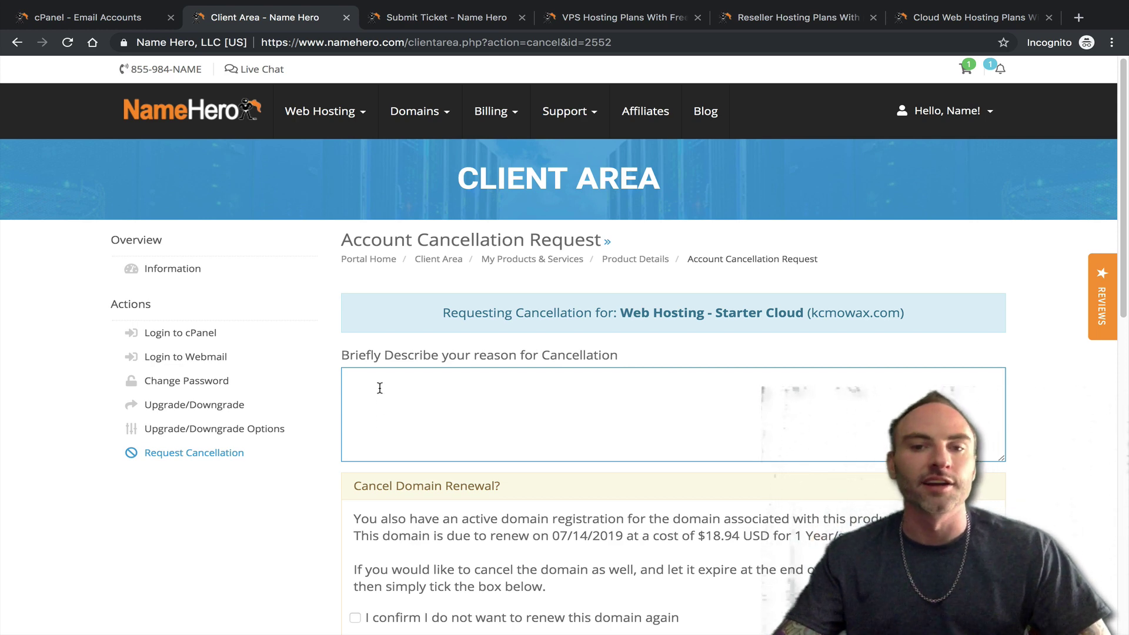
{"action": "scroll", "coordinate": [380, 388], "scroll_direction": "down", "scroll_amount": 3}
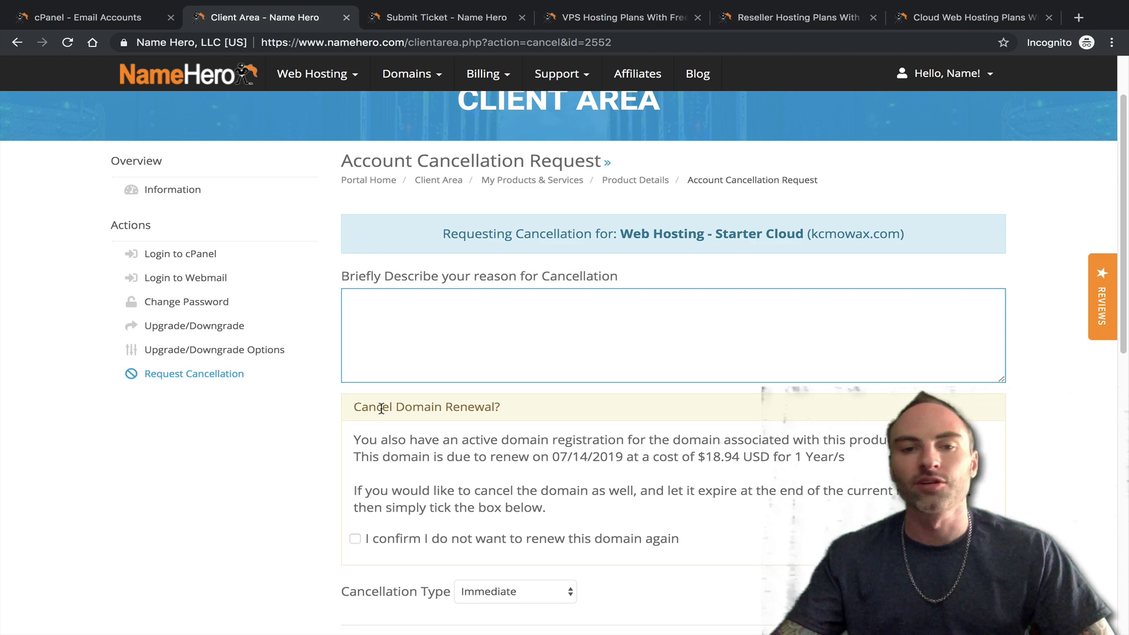
{"action": "scroll", "coordinate": [385, 421], "scroll_direction": "down", "scroll_amount": 4}
{"action": "scroll", "coordinate": [412, 353], "scroll_direction": "up", "scroll_amount": 4}
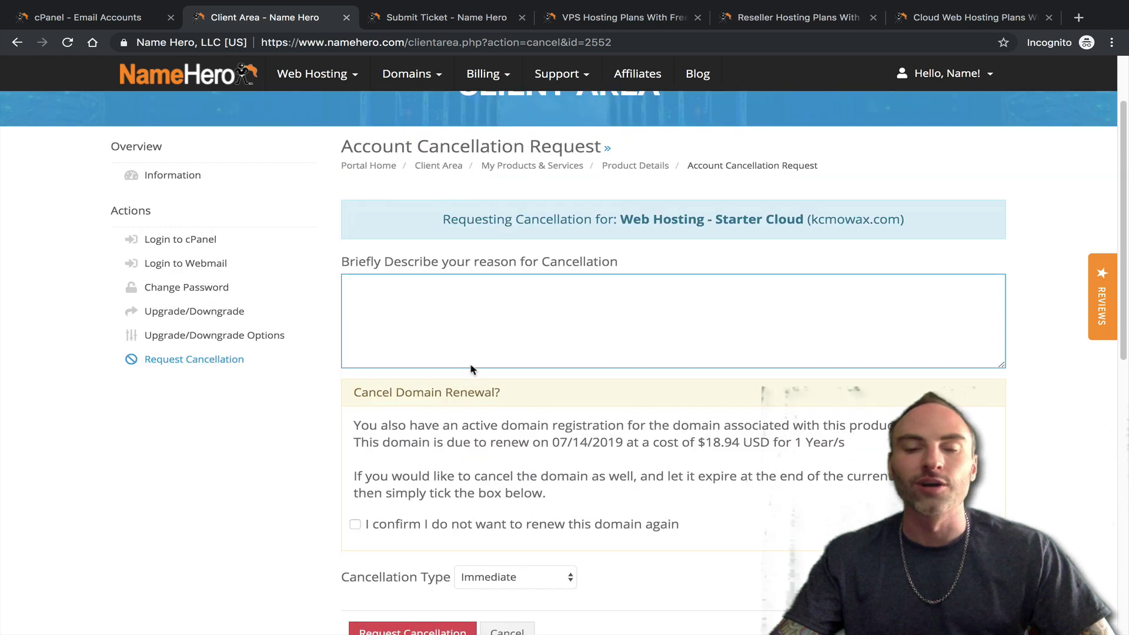
{"action": "scroll", "coordinate": [469, 235], "scroll_direction": "up", "scroll_amount": 2}
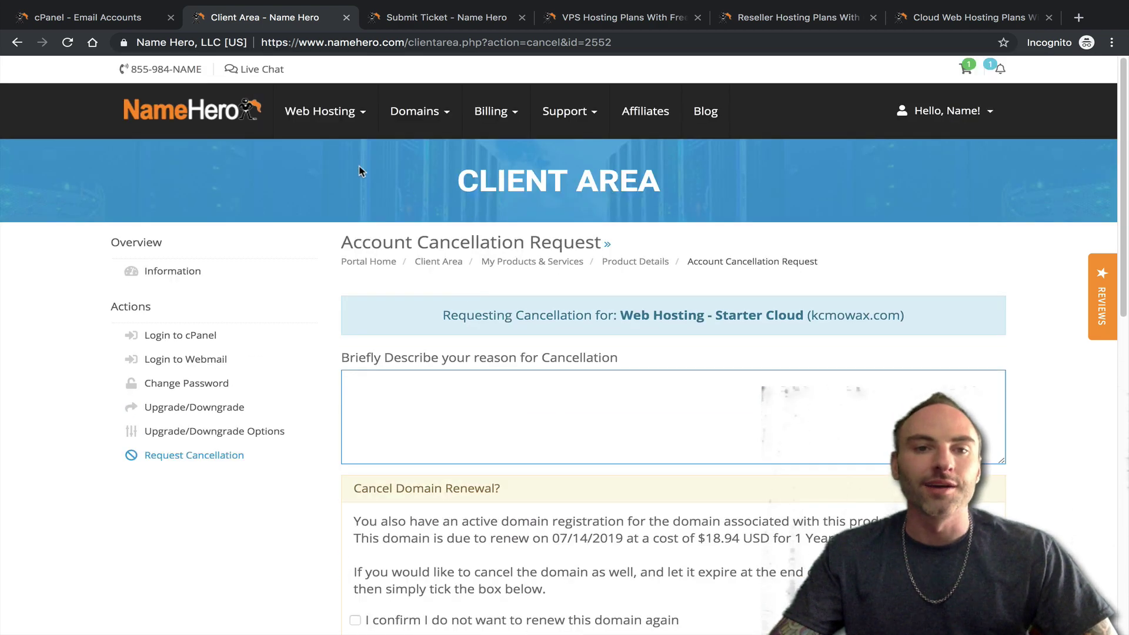
- Return to the client area home and browse the Reseller Hosting plans (Startup $10.37, Corporate $21.42)
{"action": "left_click", "coordinate": [197, 113]}
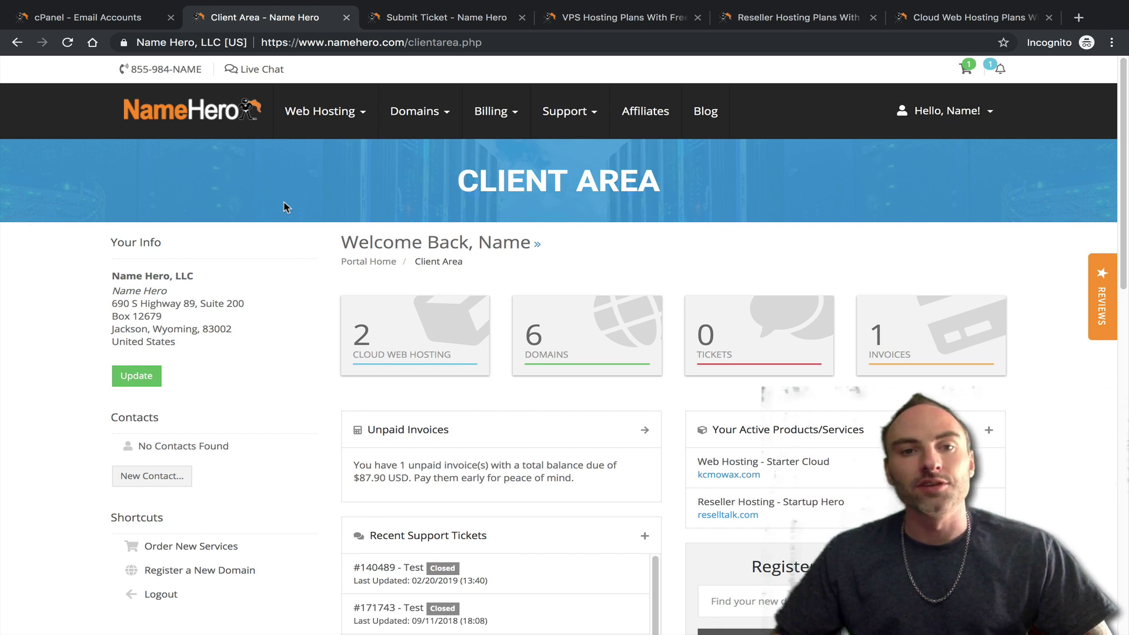
{"action": "left_click", "coordinate": [320, 111]}
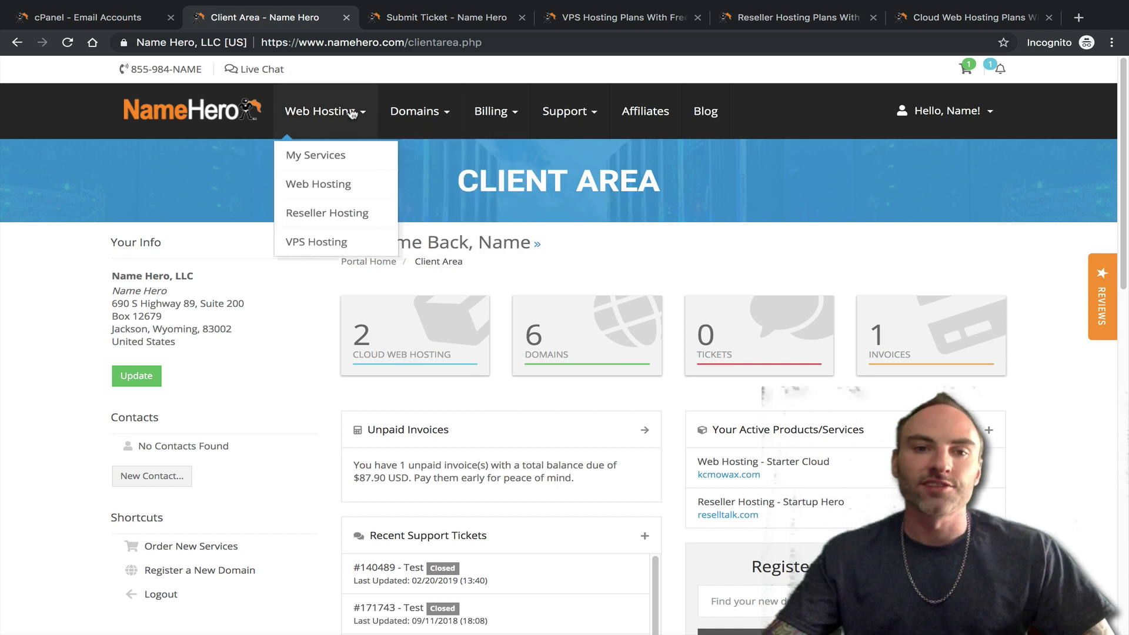
{"action": "left_click", "coordinate": [323, 213]}
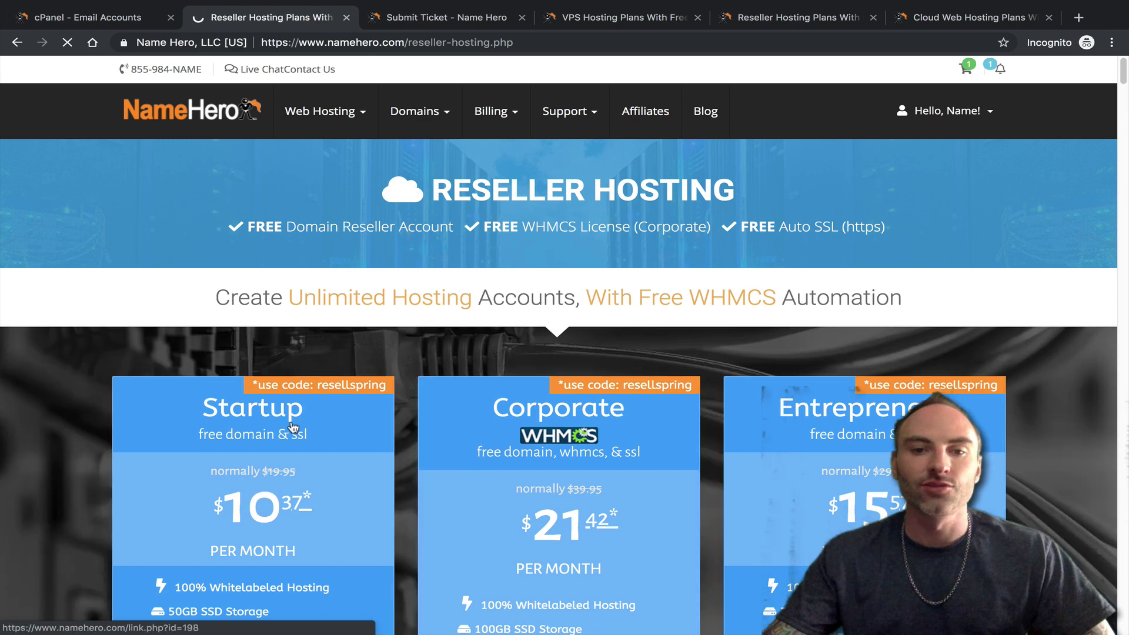
{"action": "scroll", "coordinate": [588, 353], "scroll_direction": "down", "scroll_amount": 2}
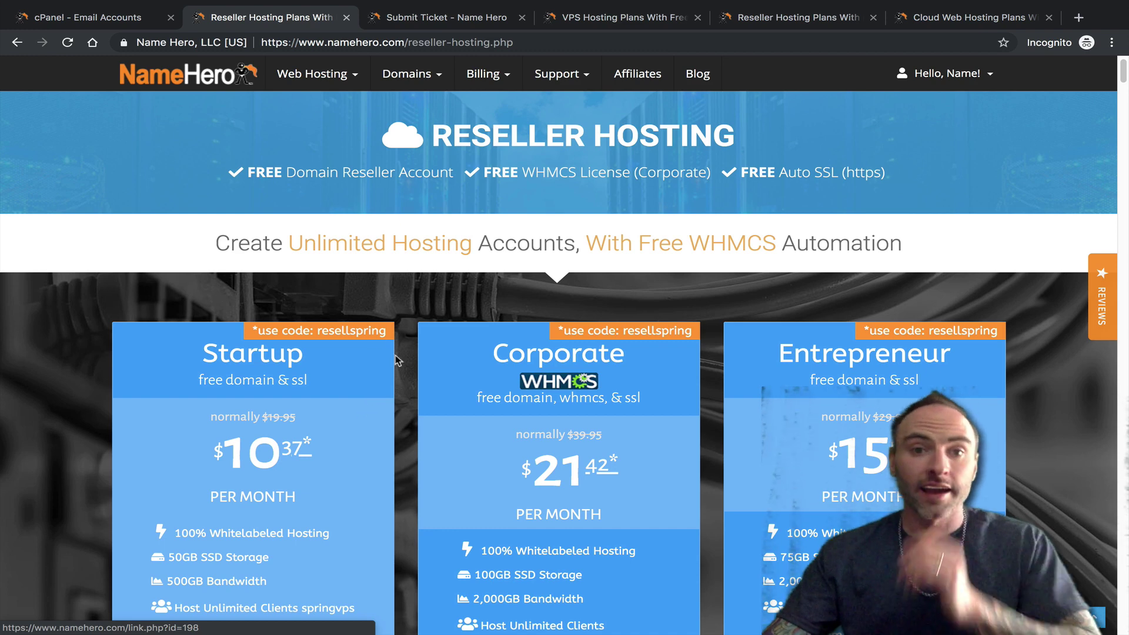
{"action": "left_click", "coordinate": [347, 195]}
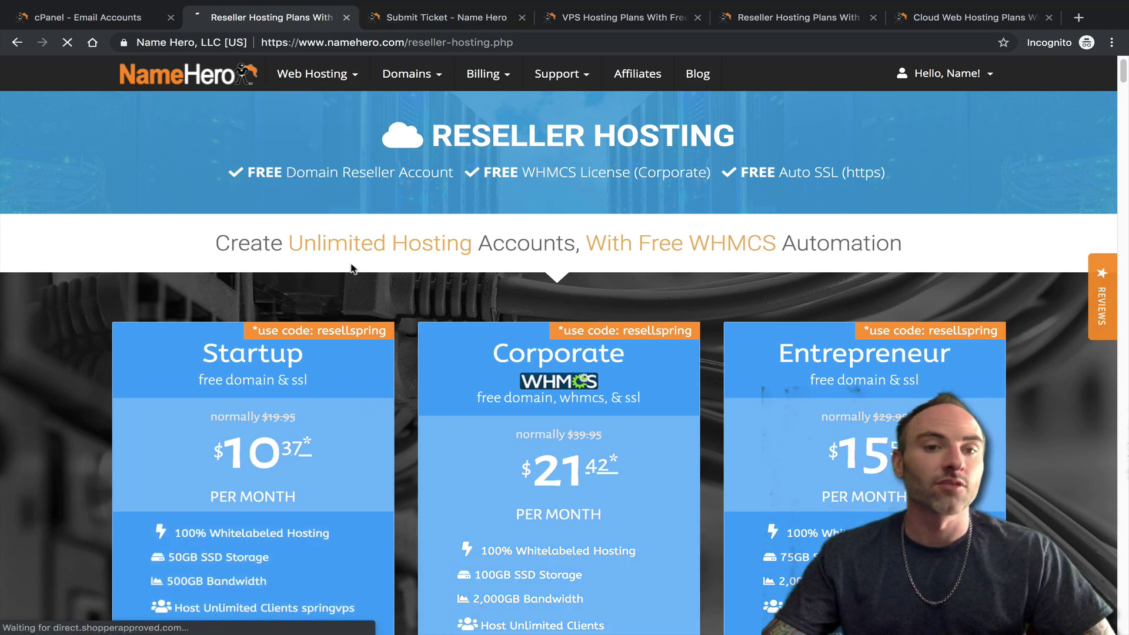
- Review the VPS Hero plan pricing: 2GB $27.97, 4GB $34.97, 6GB $41.97 monthly
{"action": "scroll", "coordinate": [471, 306], "scroll_direction": "down", "scroll_amount": 2}
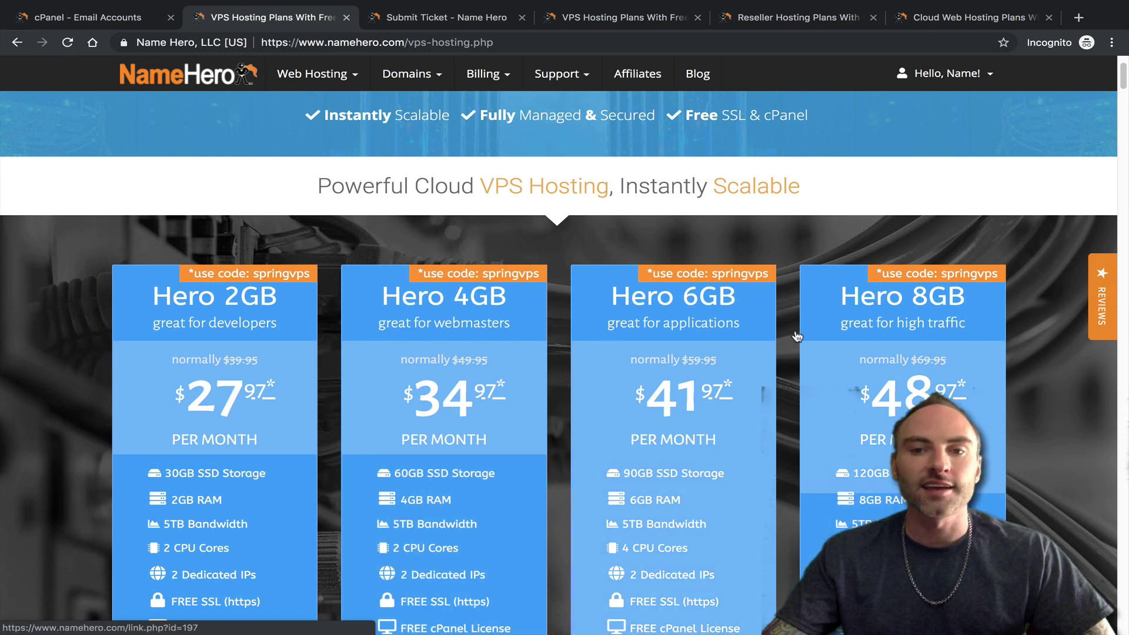
{"action": "scroll", "coordinate": [705, 359], "scroll_direction": "down", "scroll_amount": 1}
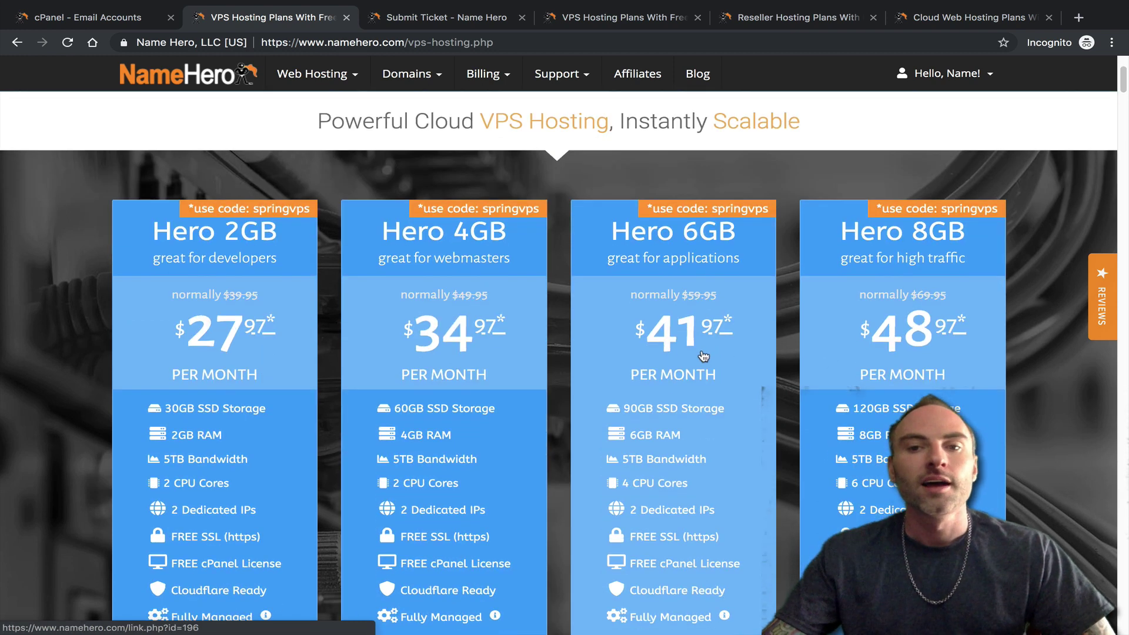
{"action": "scroll", "coordinate": [704, 356], "scroll_direction": "down", "scroll_amount": 2}
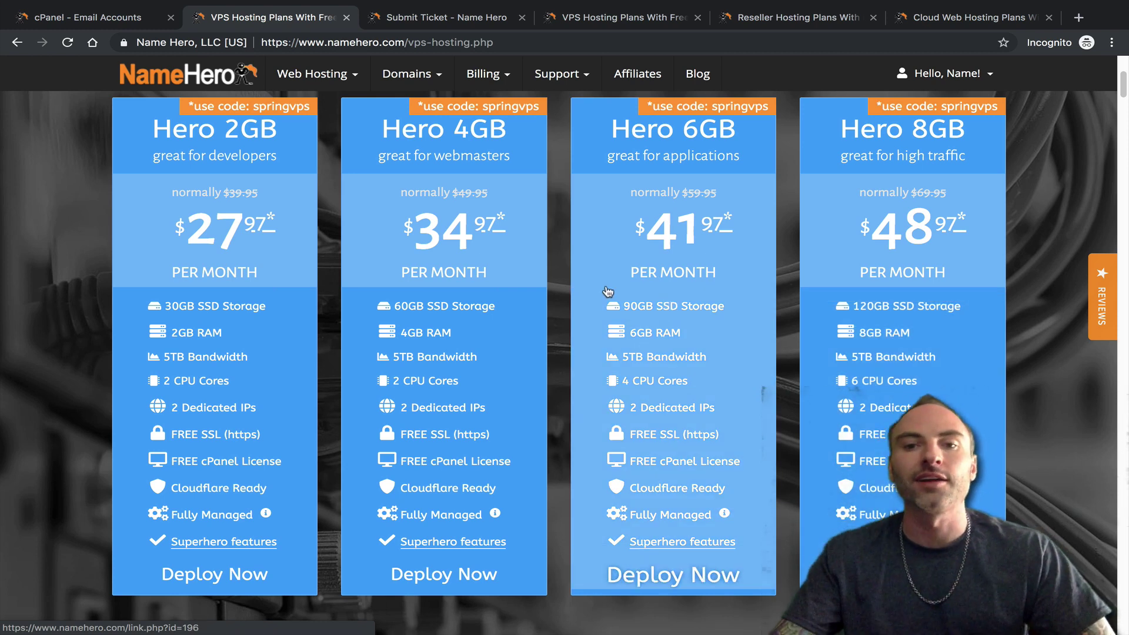
{"action": "scroll", "coordinate": [612, 304], "scroll_direction": "up", "scroll_amount": 1}
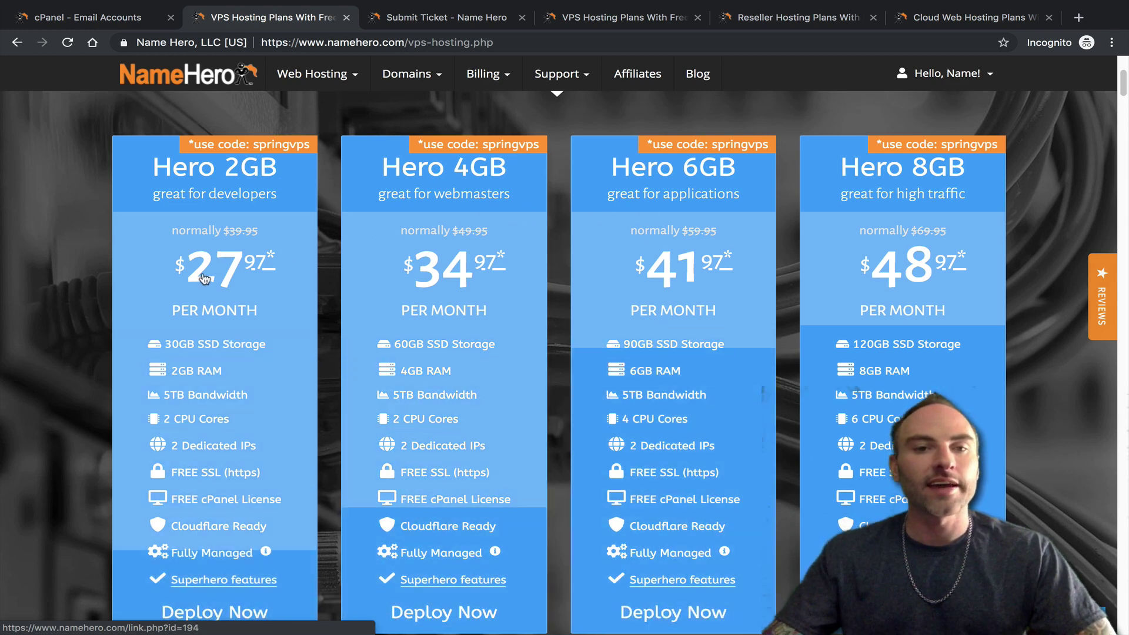
{"action": "scroll", "coordinate": [501, 334], "scroll_direction": "down", "scroll_amount": 1}
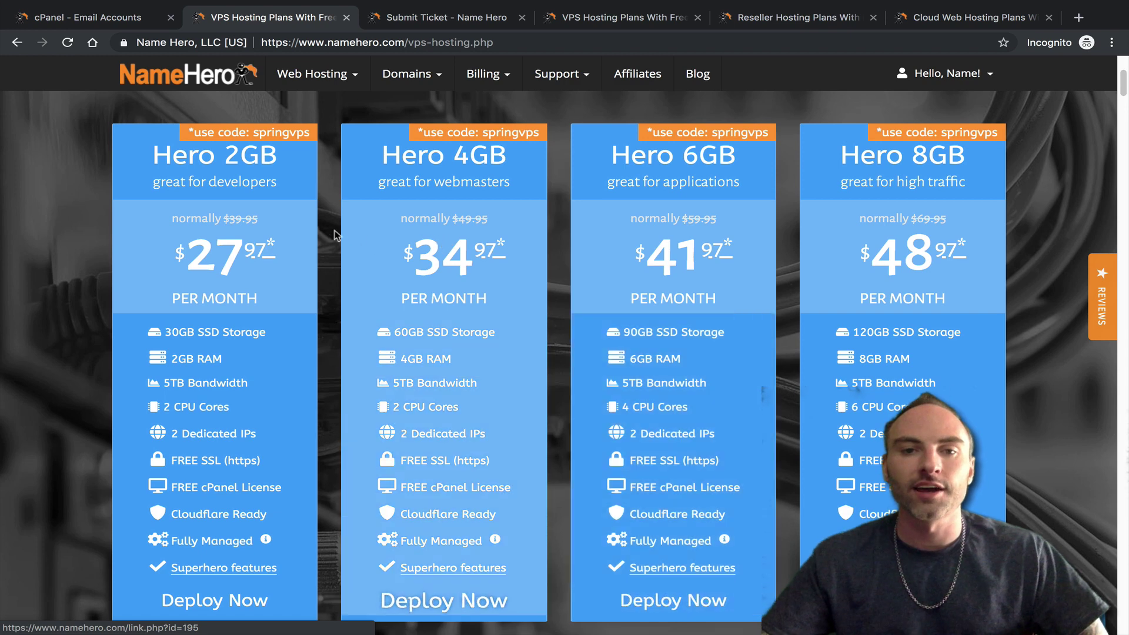
{"action": "scroll", "coordinate": [630, 260], "scroll_direction": "down", "scroll_amount": 1}
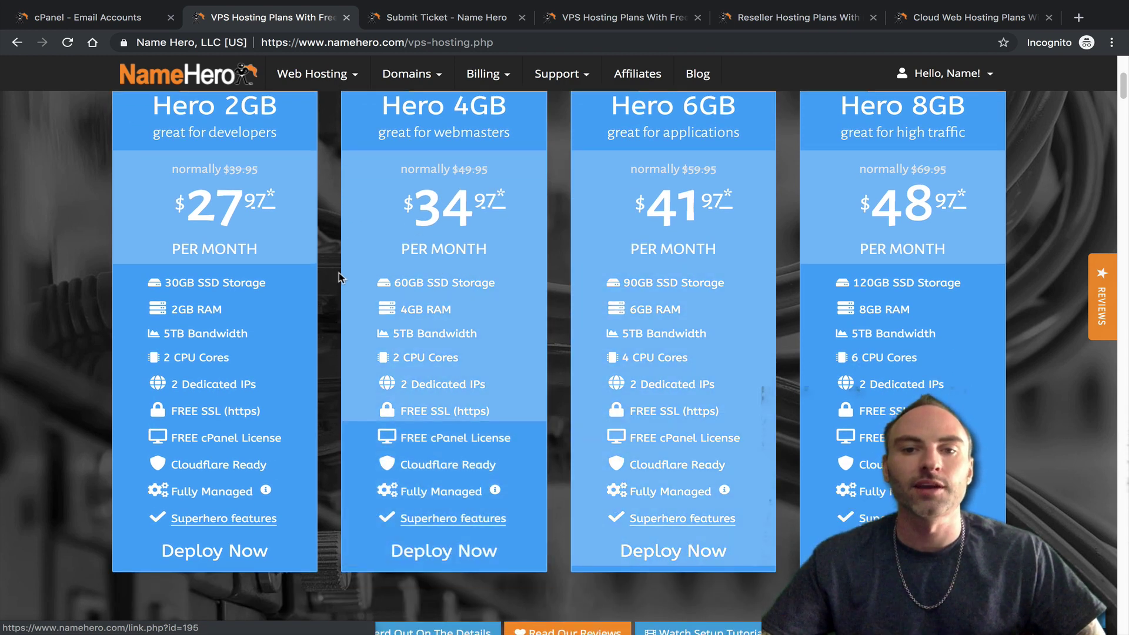
{"action": "scroll", "coordinate": [411, 294], "scroll_direction": "up", "scroll_amount": 3}
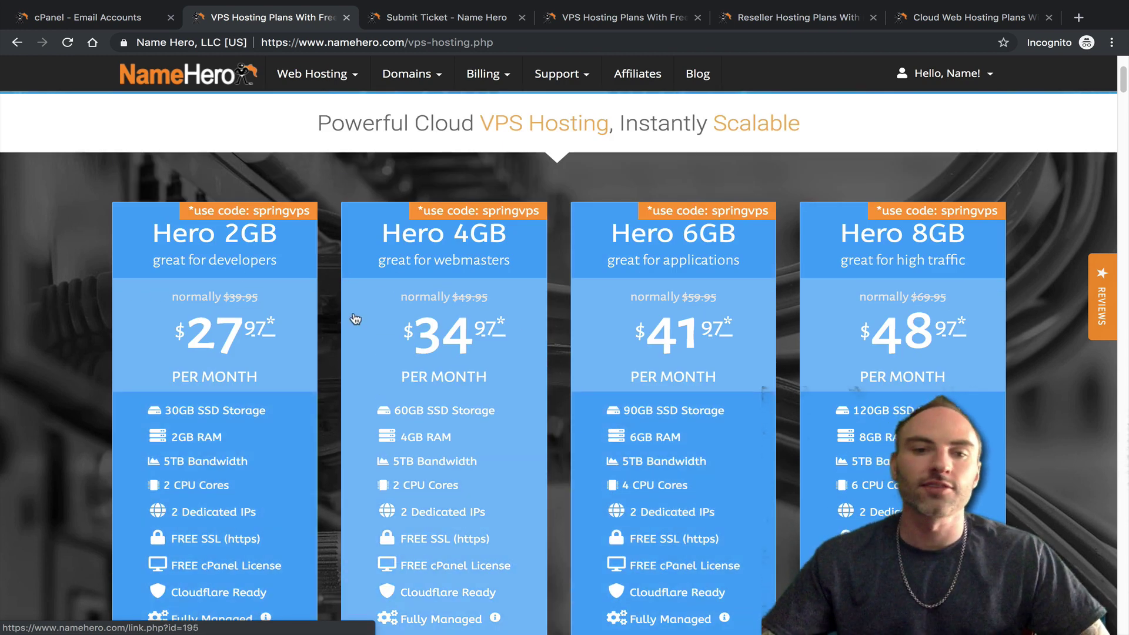
{"action": "scroll", "coordinate": [353, 320], "scroll_direction": "down", "scroll_amount": 1}
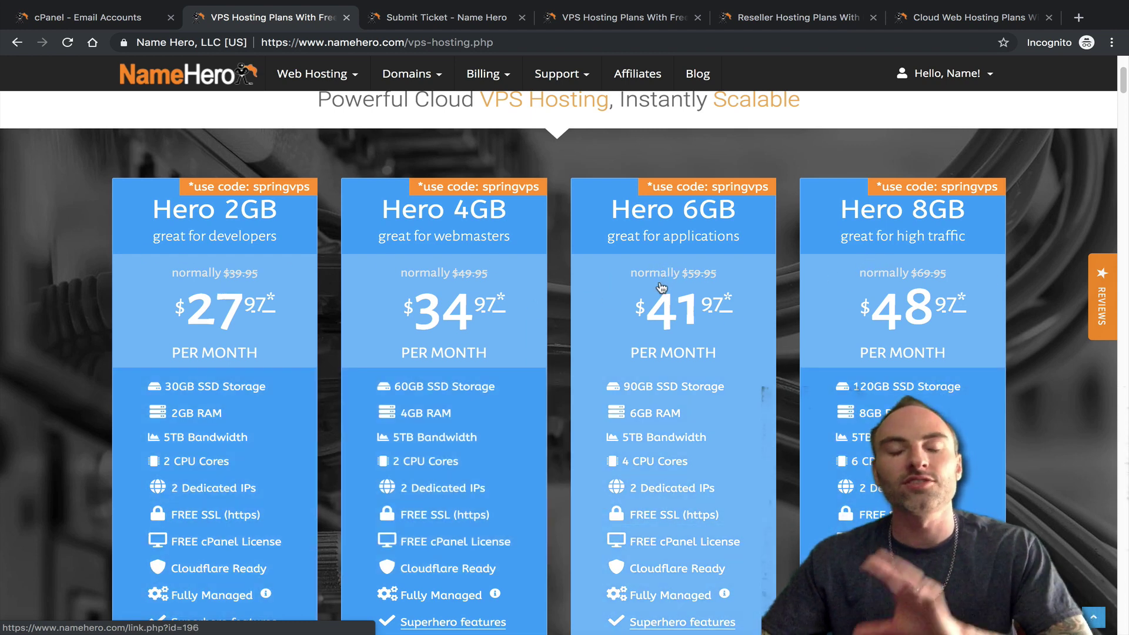
{"action": "scroll", "coordinate": [624, 289], "scroll_direction": "up", "scroll_amount": 5}
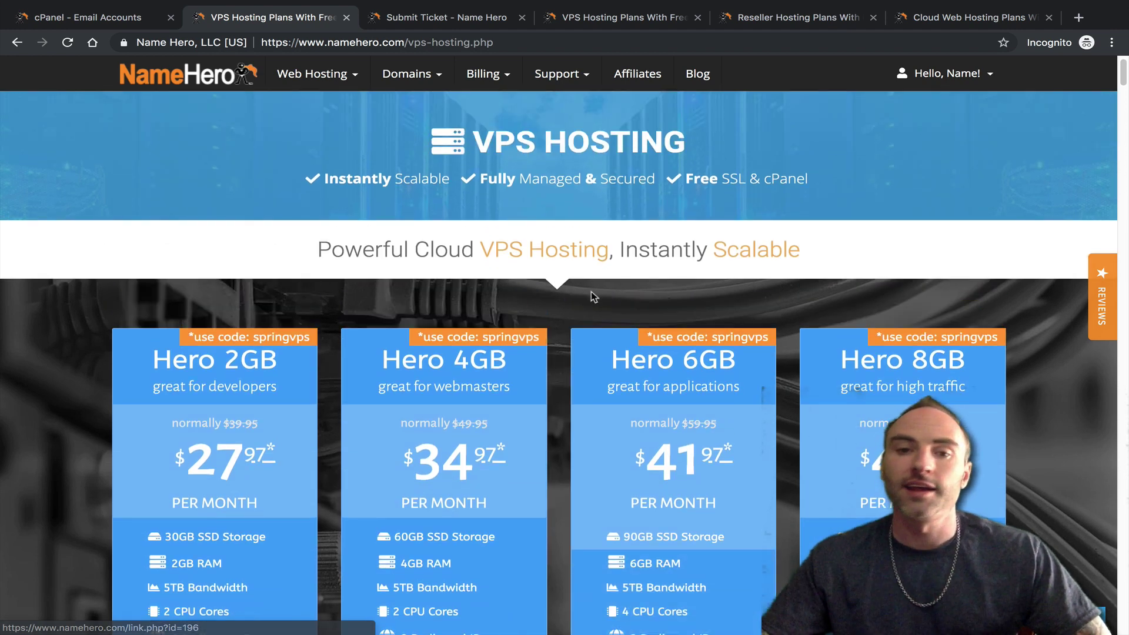
{"action": "scroll", "coordinate": [587, 300], "scroll_direction": "up", "scroll_amount": 1}
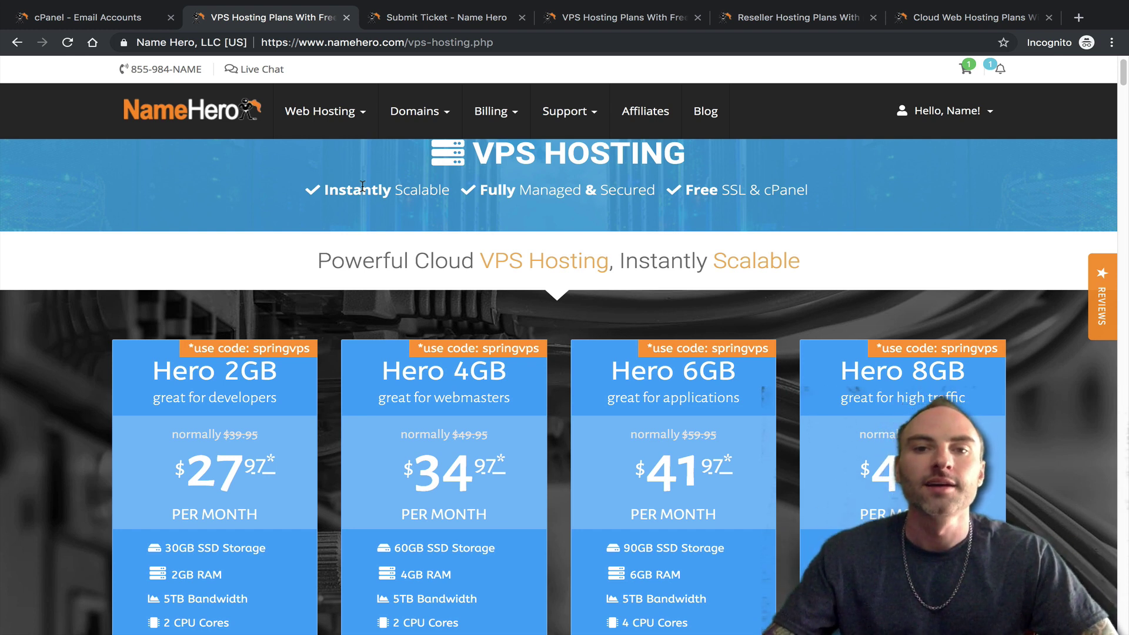
{"action": "scroll", "coordinate": [485, 257], "scroll_direction": "up", "scroll_amount": 1}
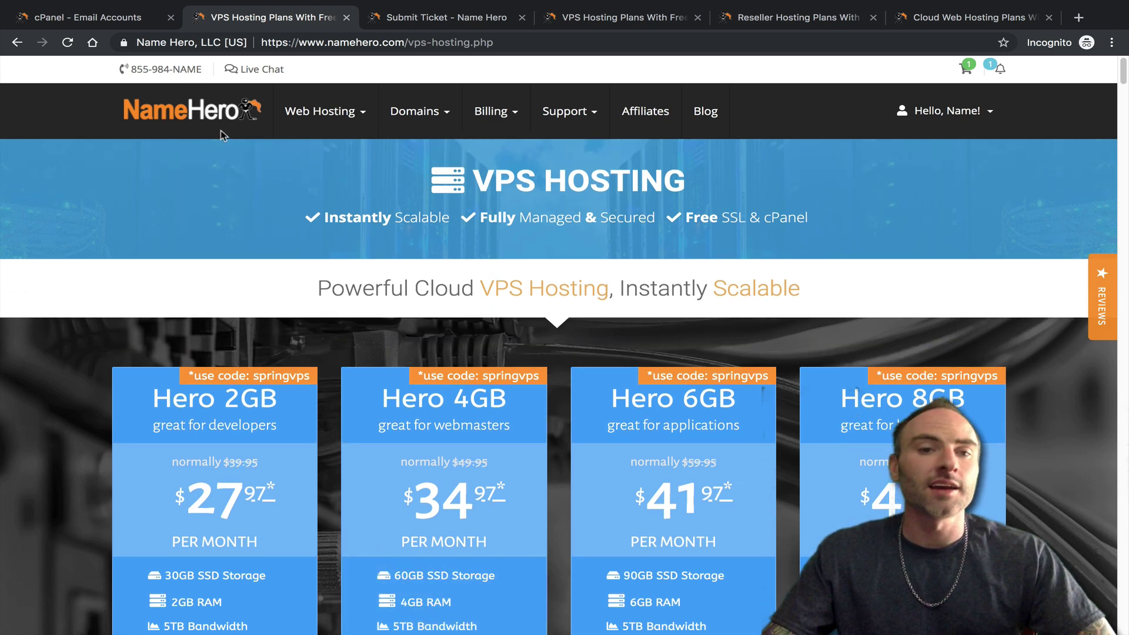
- Go back to the client area home, try the Live Chat form, then close it
{"action": "left_click", "coordinate": [227, 113]}
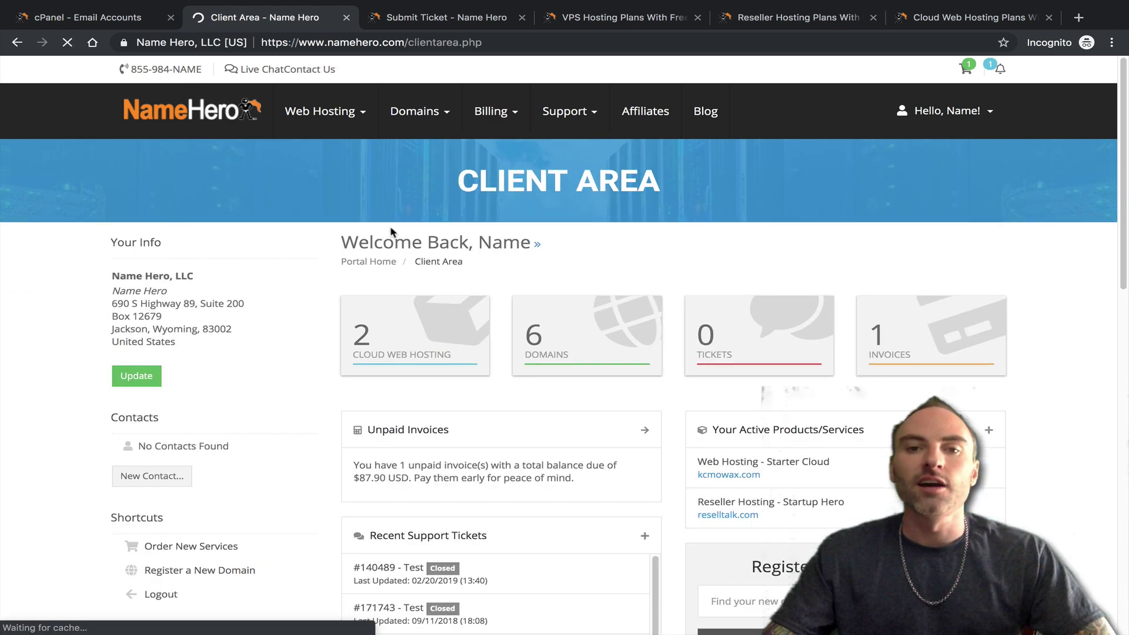
{"action": "scroll", "coordinate": [394, 236], "scroll_direction": "down", "scroll_amount": 1}
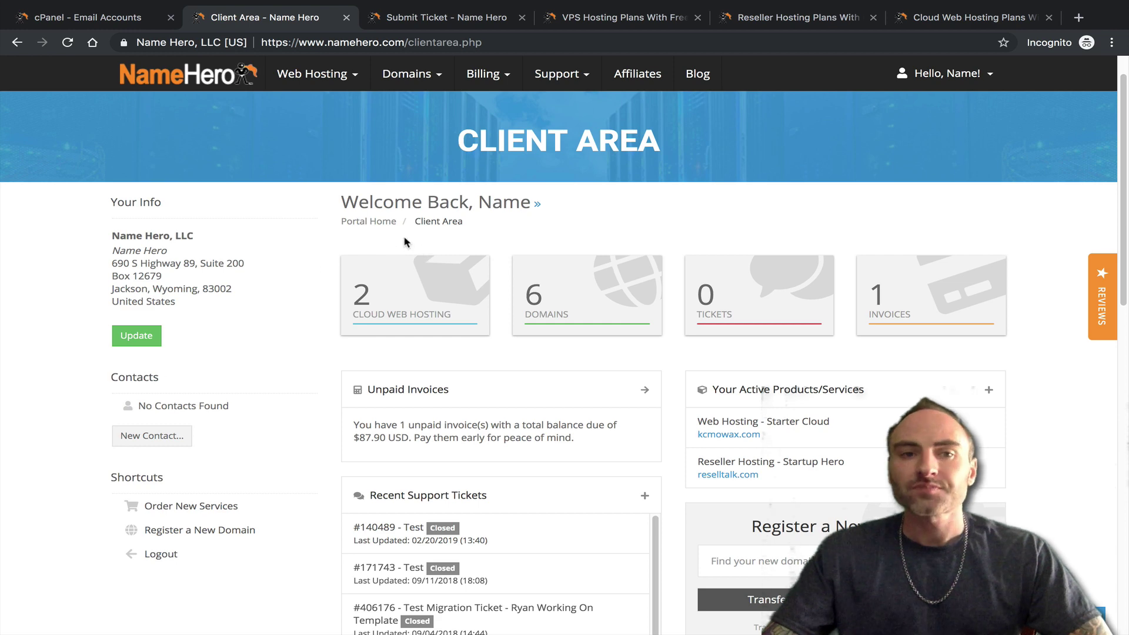
{"action": "scroll", "coordinate": [405, 241], "scroll_direction": "up", "scroll_amount": 1}
{"action": "left_click", "coordinate": [257, 70]}
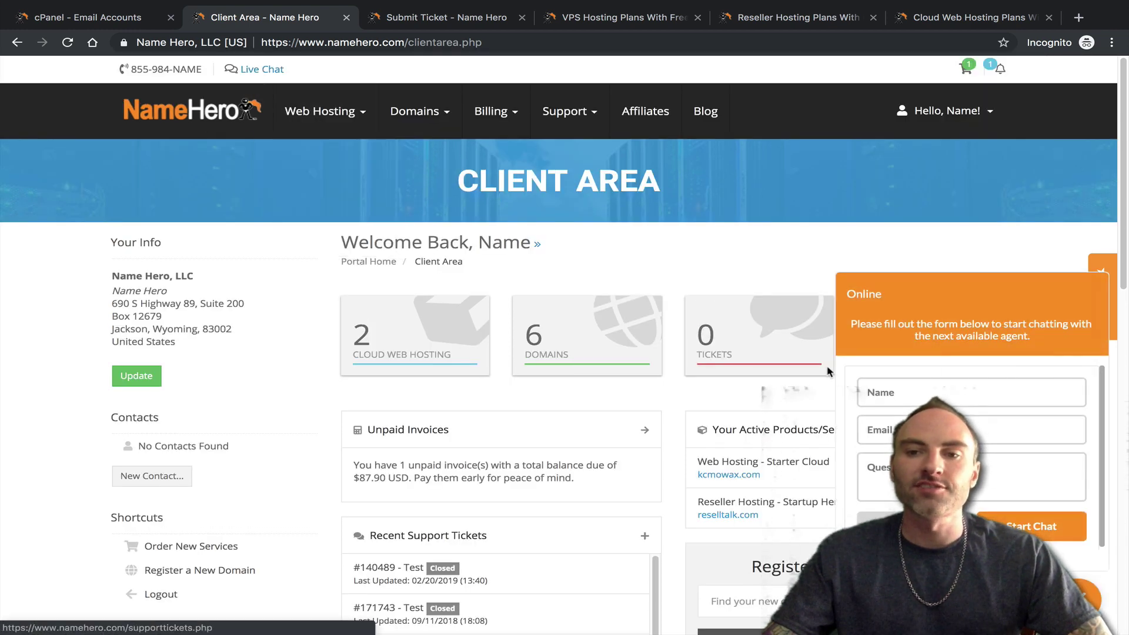
{"action": "left_click", "coordinate": [670, 117]}
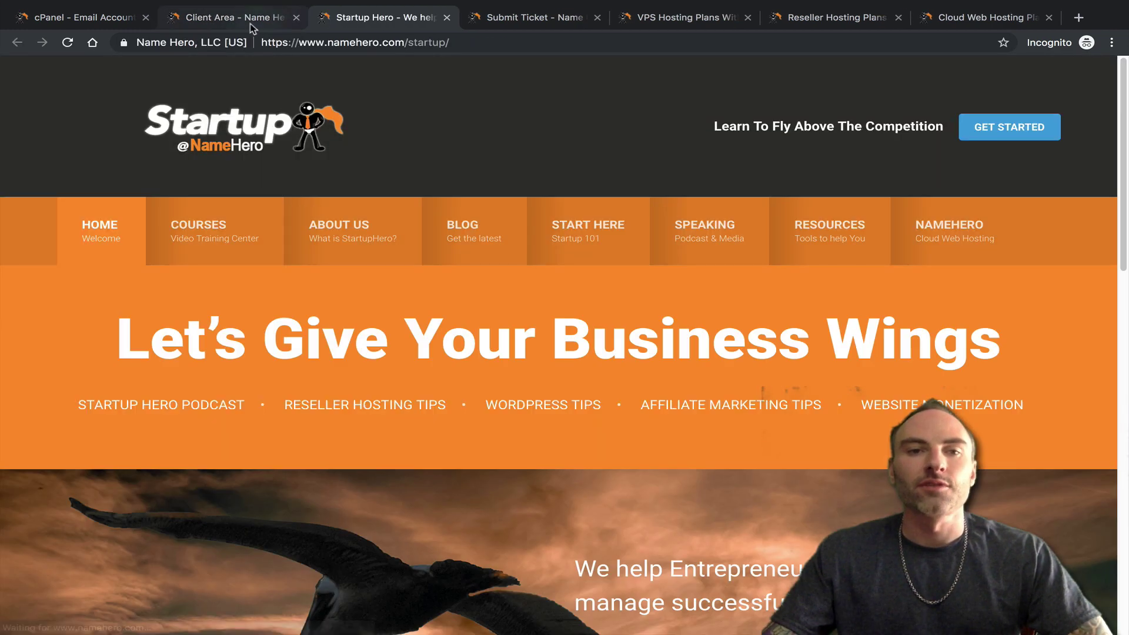
{"action": "left_click", "coordinate": [247, 17]}
{"action": "mouse_move", "coordinate": [560, 140]}
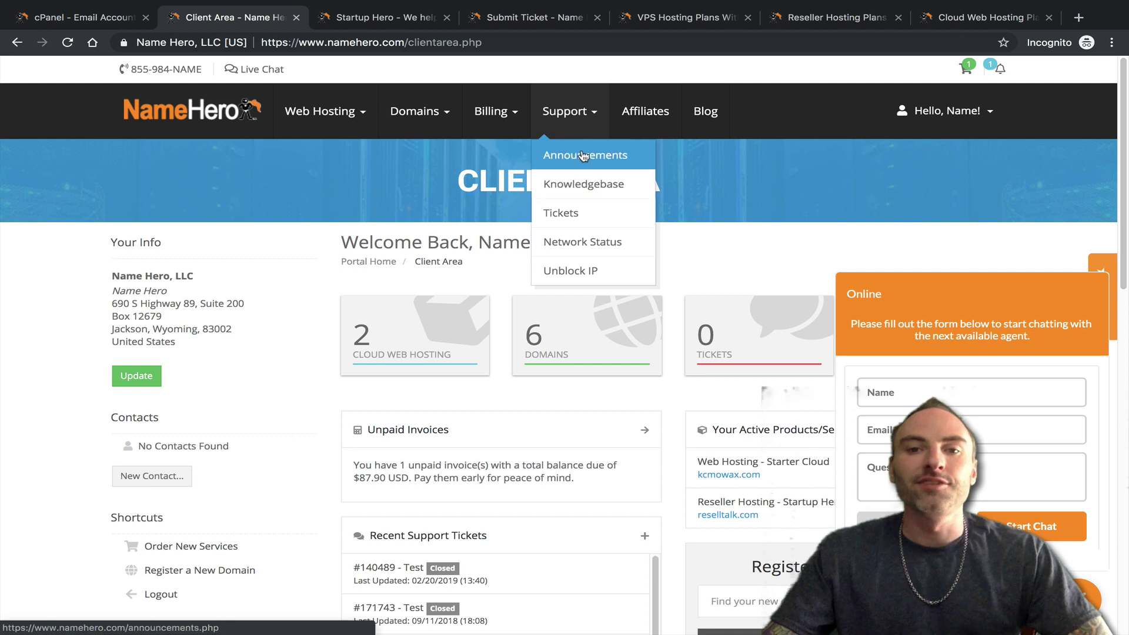
{"action": "left_click", "coordinate": [1086, 297]}
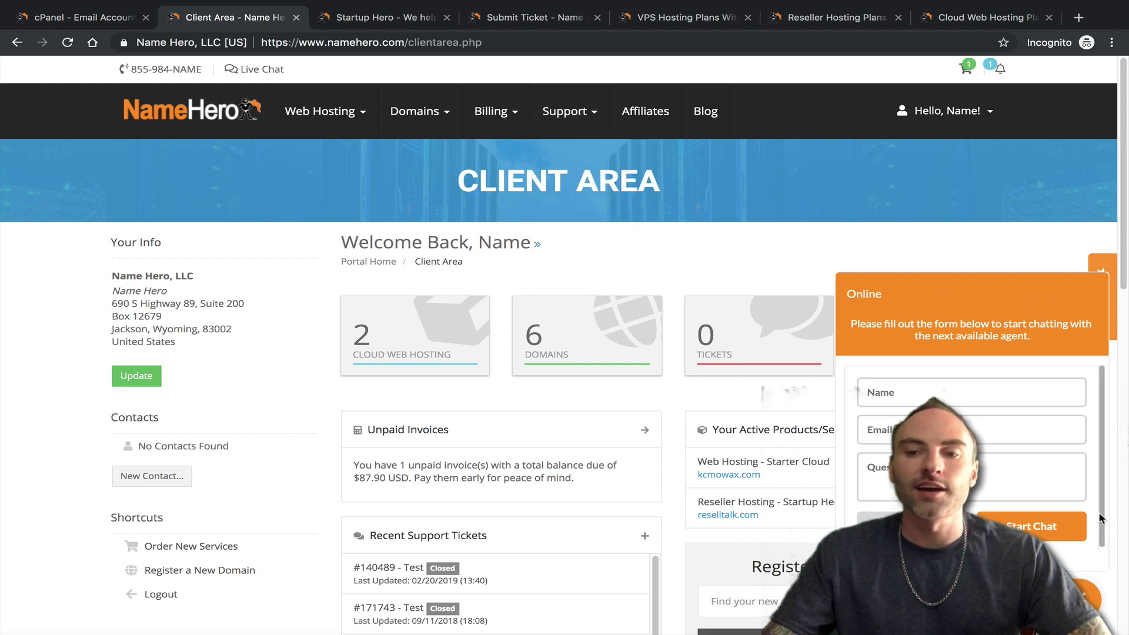
- Go to Support > Knowledgebase and start a new support ticket from the contact section
{"action": "mouse_move", "coordinate": [570, 112]}
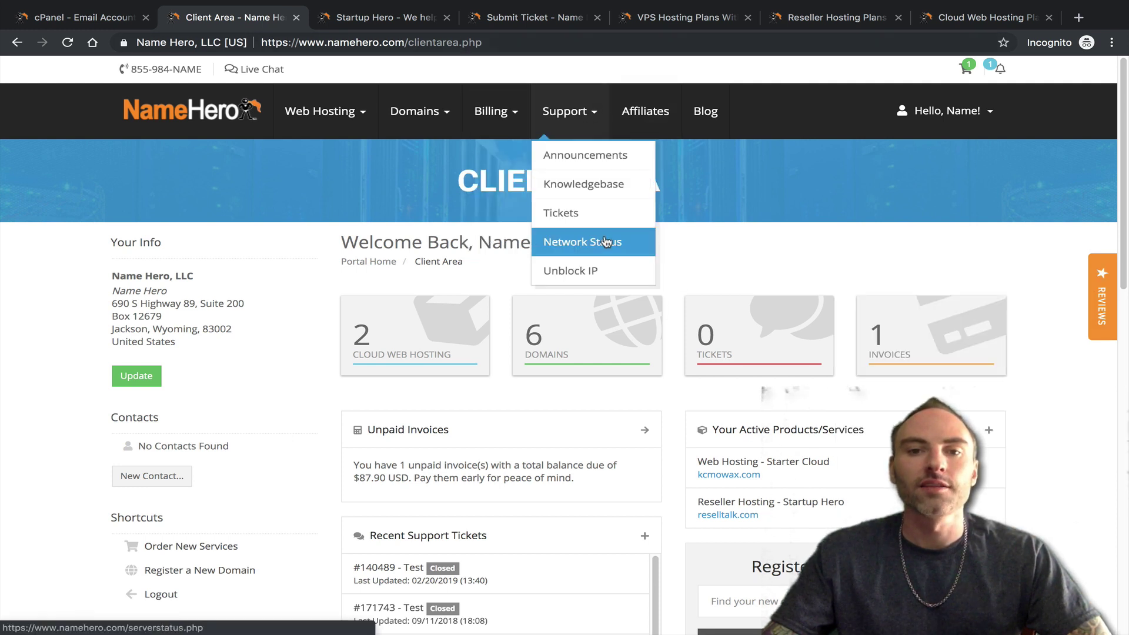
{"action": "left_click", "coordinate": [585, 184]}
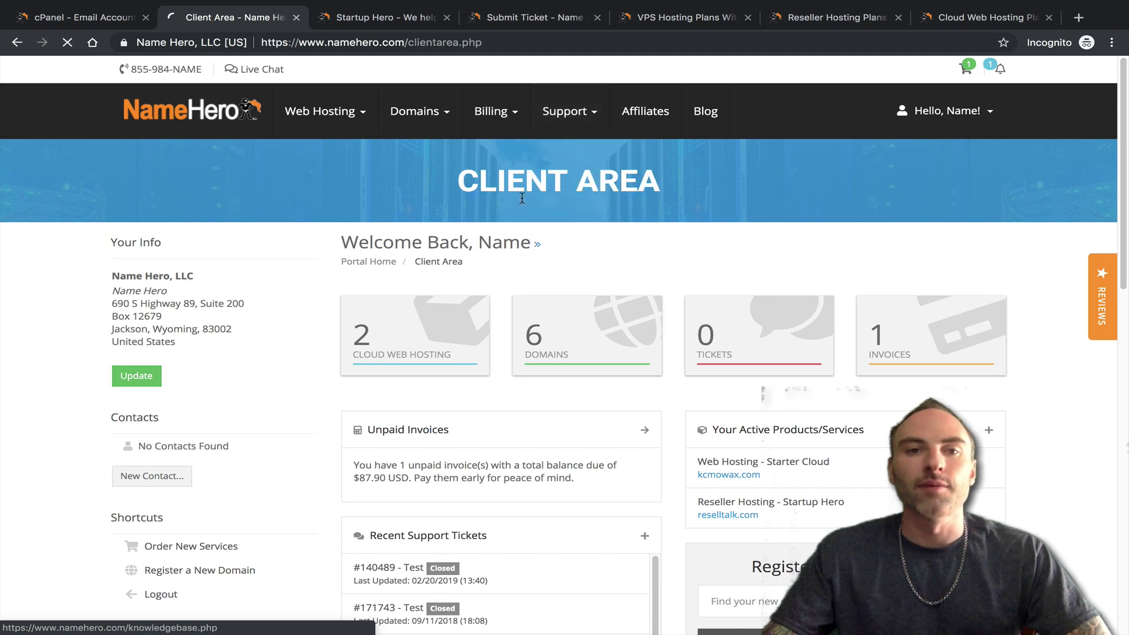
{"action": "scroll", "coordinate": [706, 285], "scroll_direction": "down", "scroll_amount": 5}
{"action": "scroll", "coordinate": [717, 264], "scroll_direction": "down", "scroll_amount": 15}
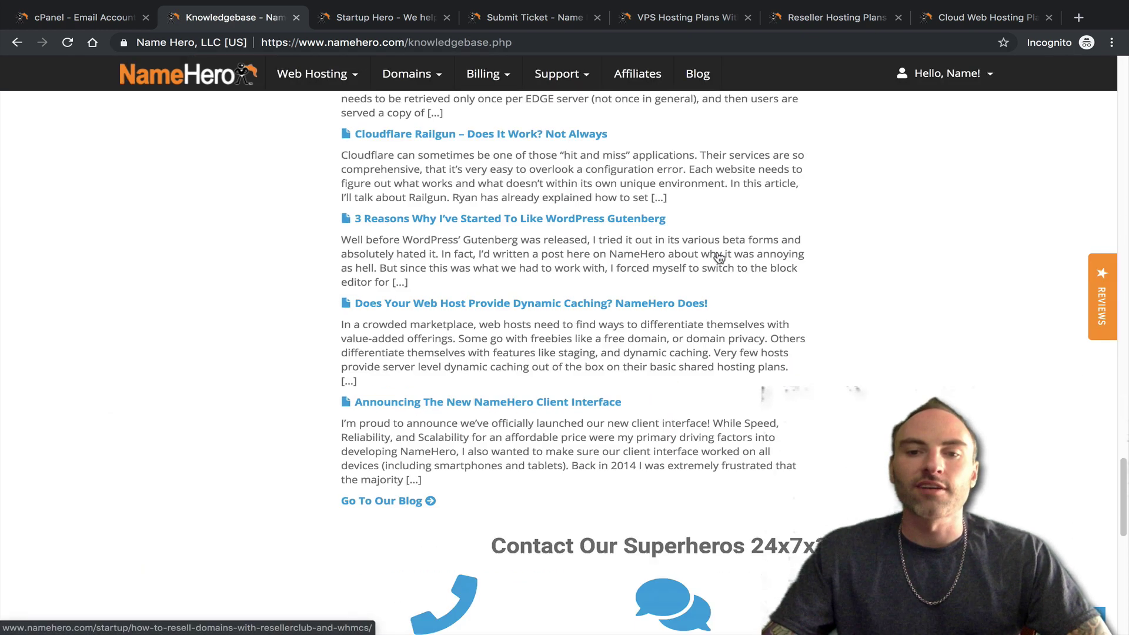
{"action": "scroll", "coordinate": [379, 336], "scroll_direction": "up", "scroll_amount": 5}
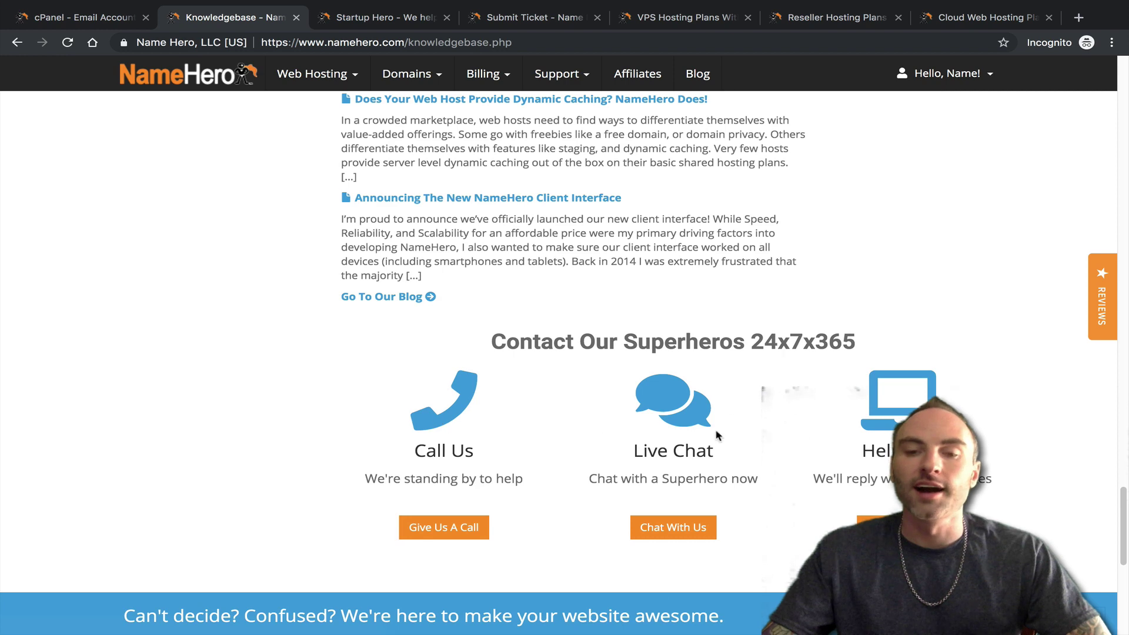
{"action": "left_click", "coordinate": [902, 527]}
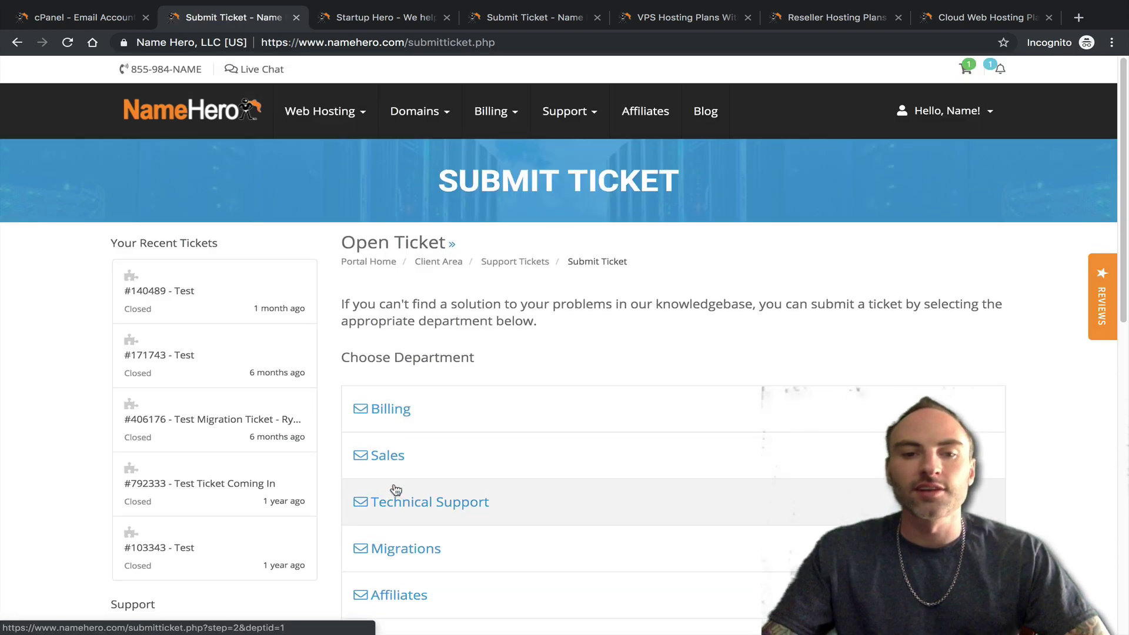
- Choose the Sales department for the ticket, keeping Related Service at None
{"action": "scroll", "coordinate": [580, 476], "scroll_direction": "down", "scroll_amount": 3}
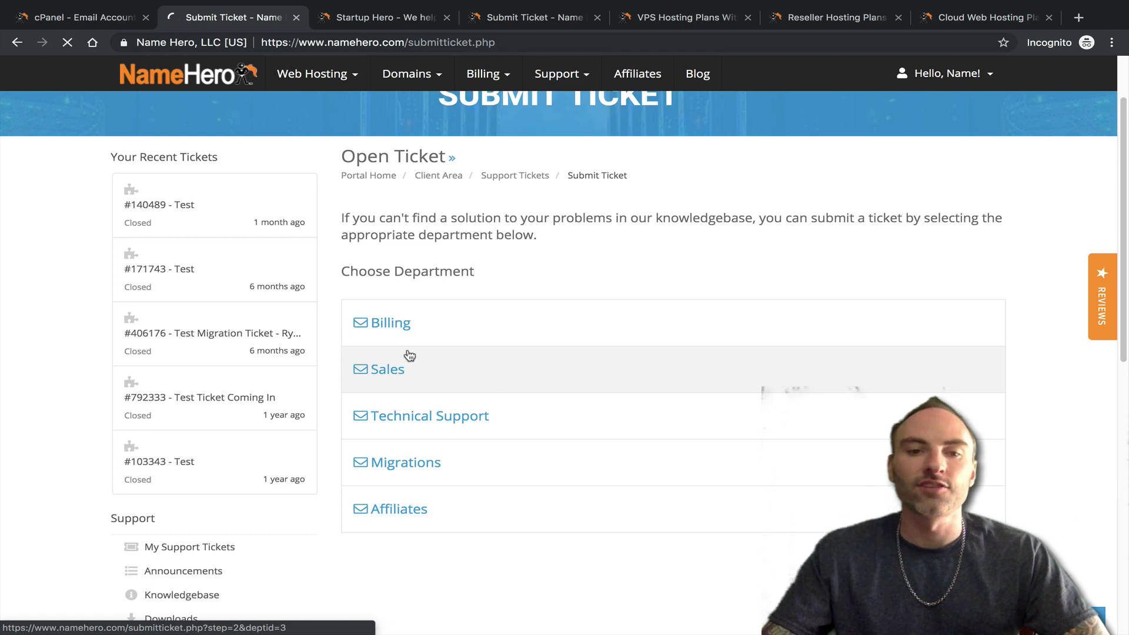
{"action": "left_click", "coordinate": [406, 356]}
{"action": "scroll", "coordinate": [594, 406], "scroll_direction": "down", "scroll_amount": 3}
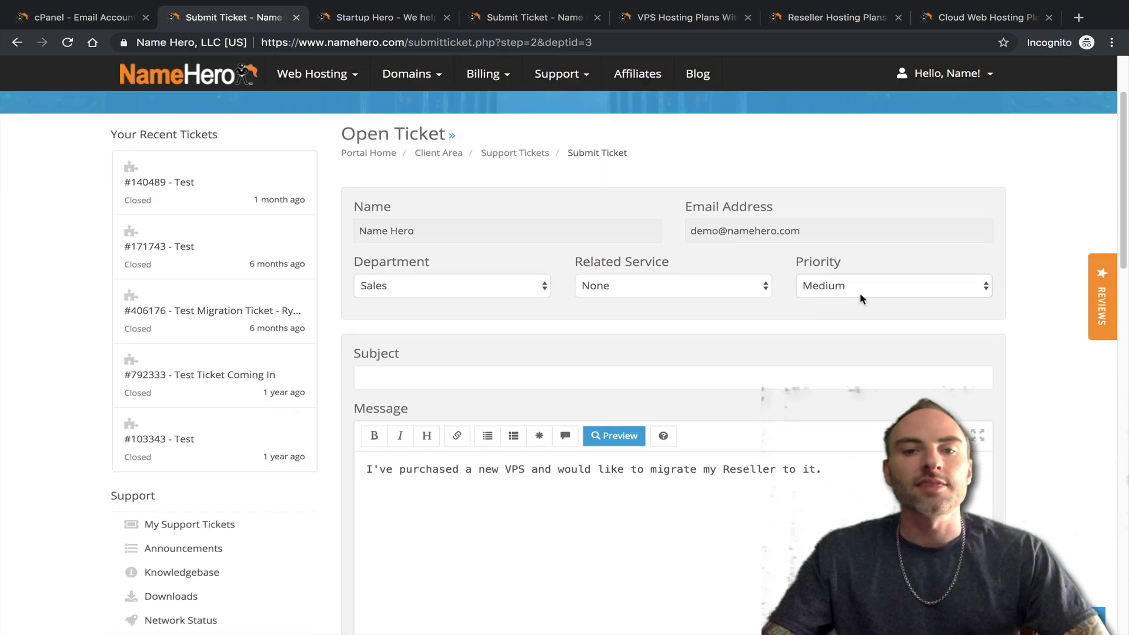
{"action": "left_click", "coordinate": [676, 288]}
{"action": "left_click", "coordinate": [585, 213]}
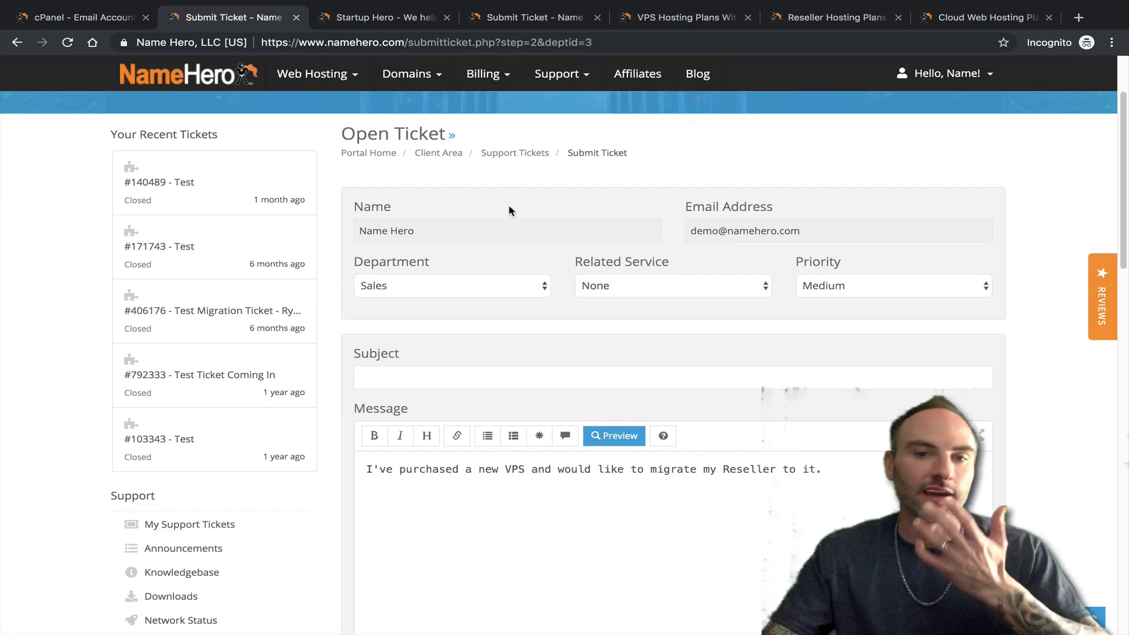
{"action": "scroll", "coordinate": [510, 245], "scroll_direction": "up", "scroll_amount": 2}
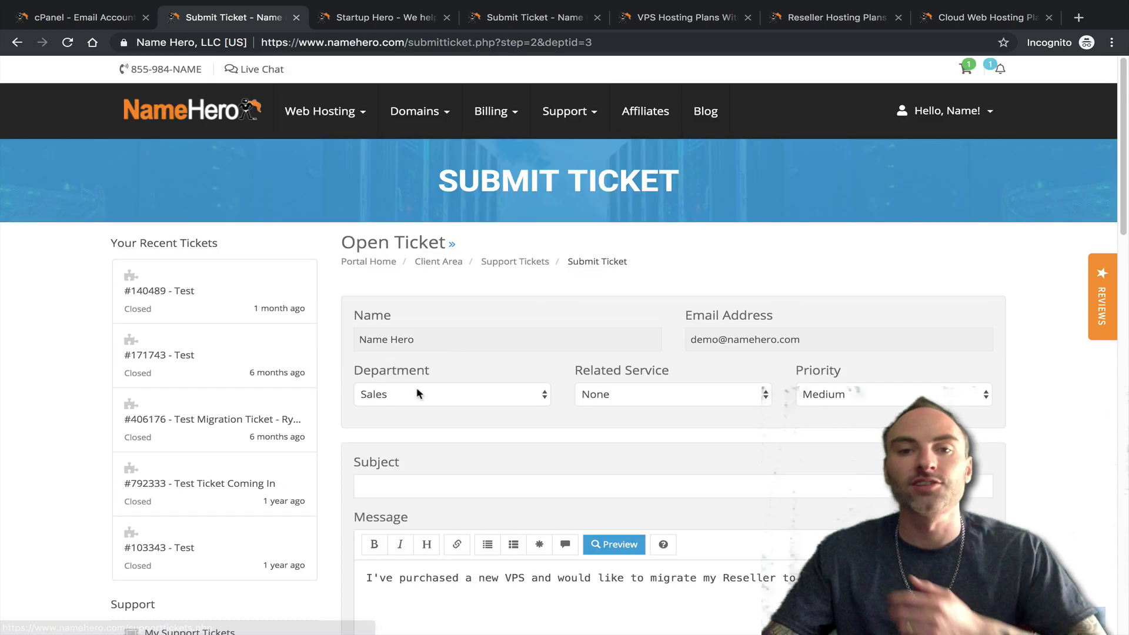